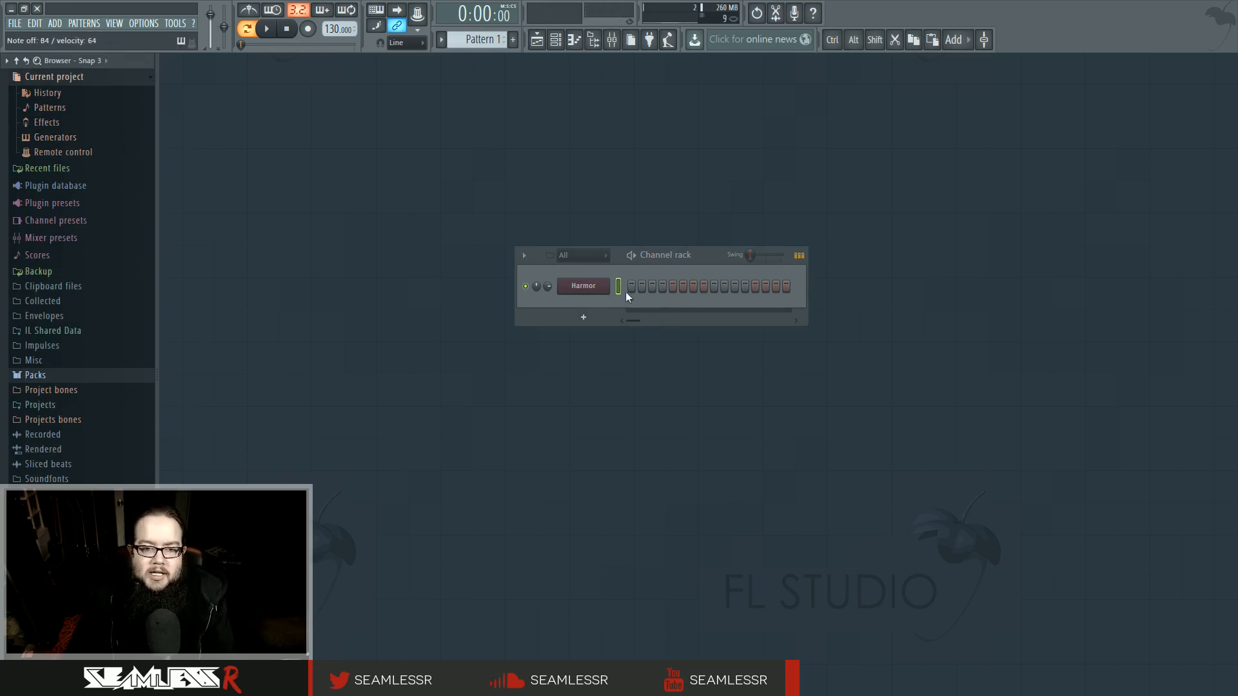
# - Open the piano roll of the Harmor channel to view its notes
pyautogui.rightClick(599, 292)
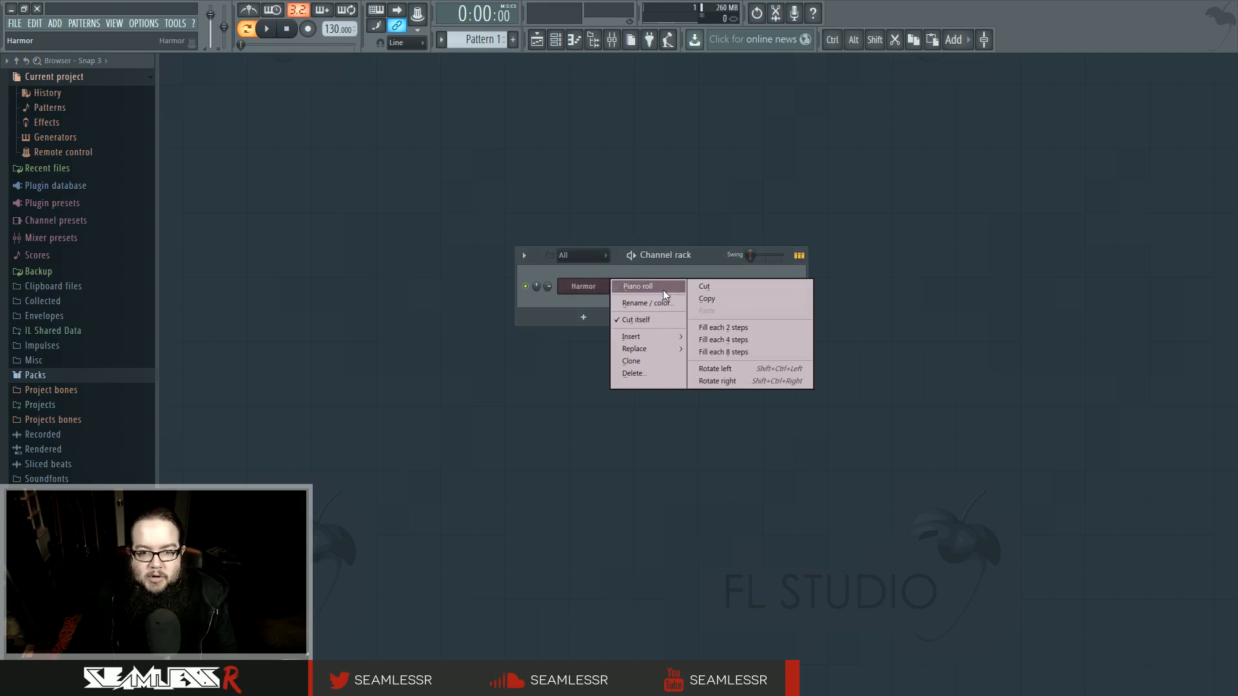
pyautogui.click(517, 270)
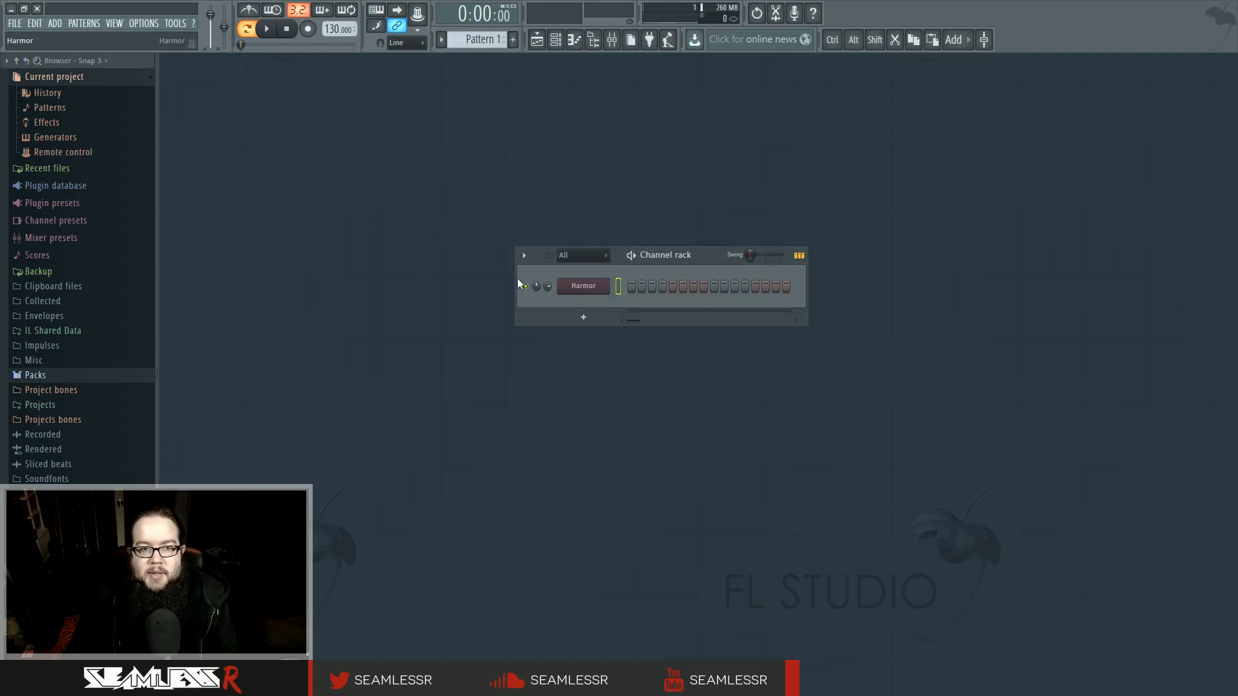
pyautogui.click(574, 41)
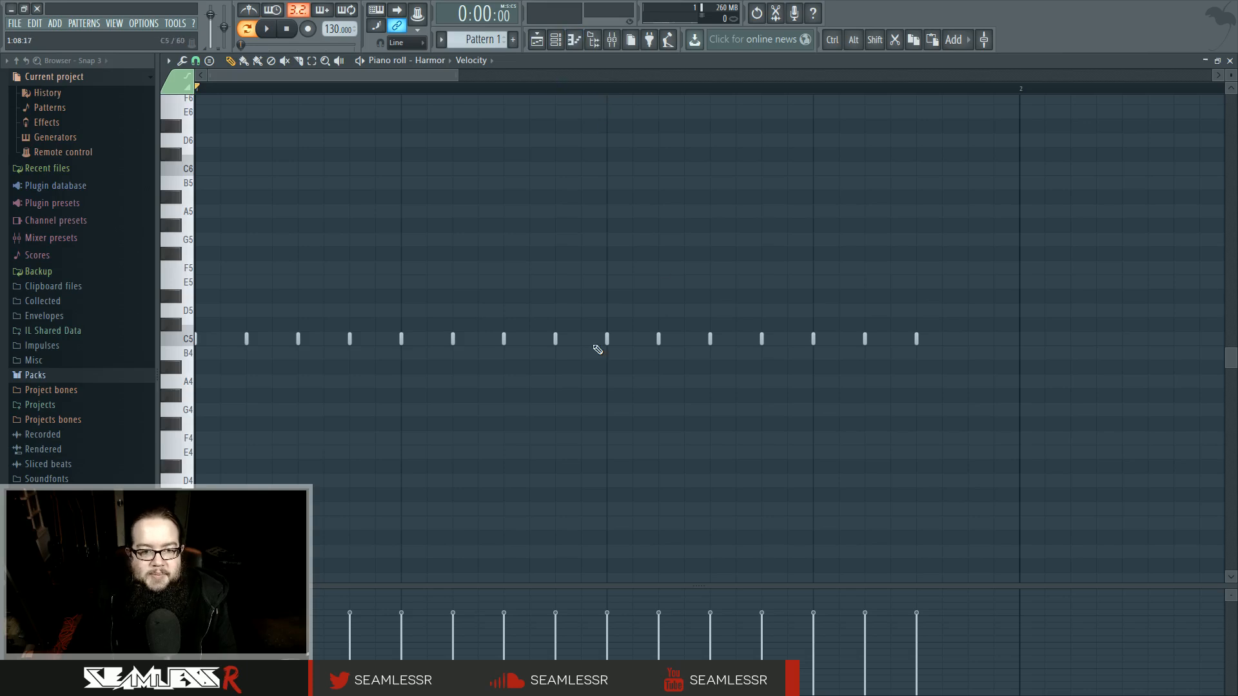
pyautogui.scroll(-3, 584, 360)
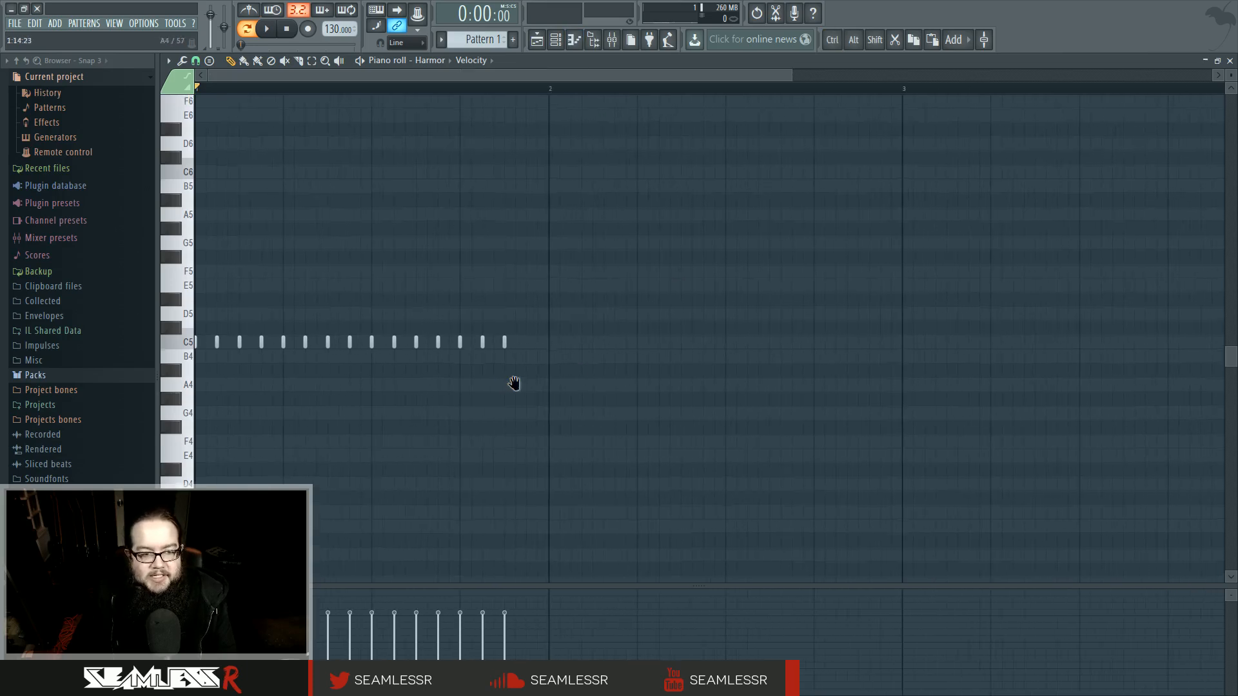
# - Fill all 16 steps of the Harmor channel in the channel rack
pyautogui.click(555, 40)
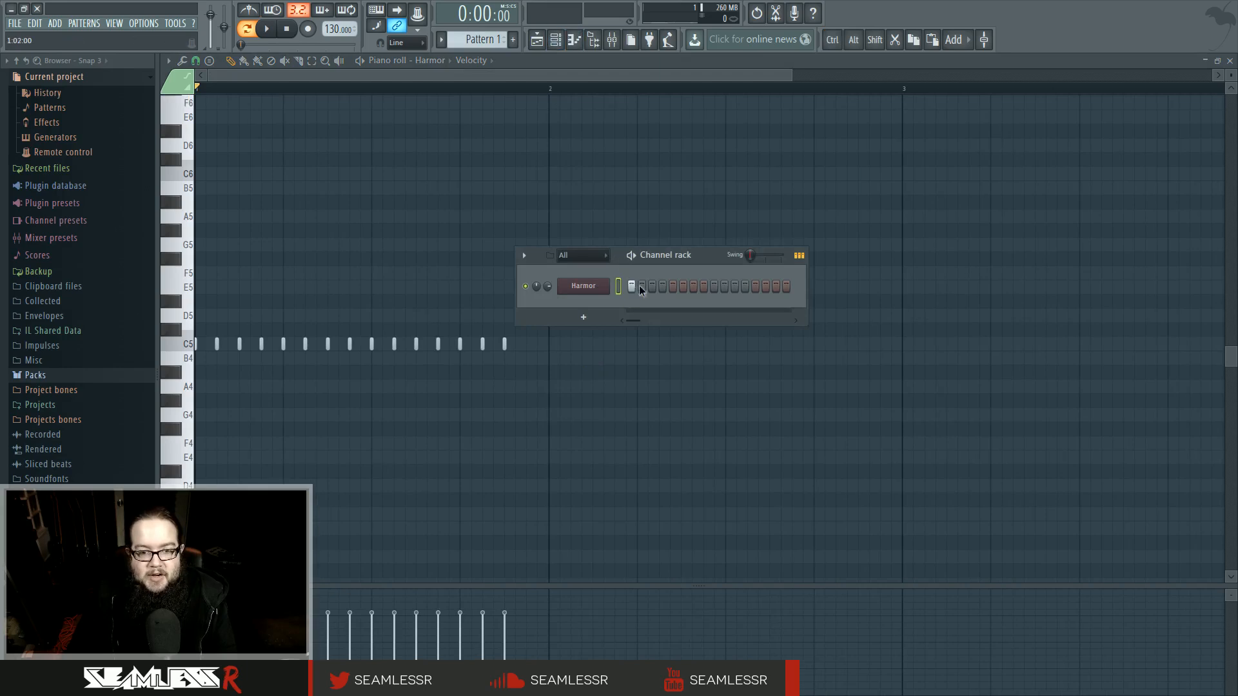
pyautogui.click(786, 286)
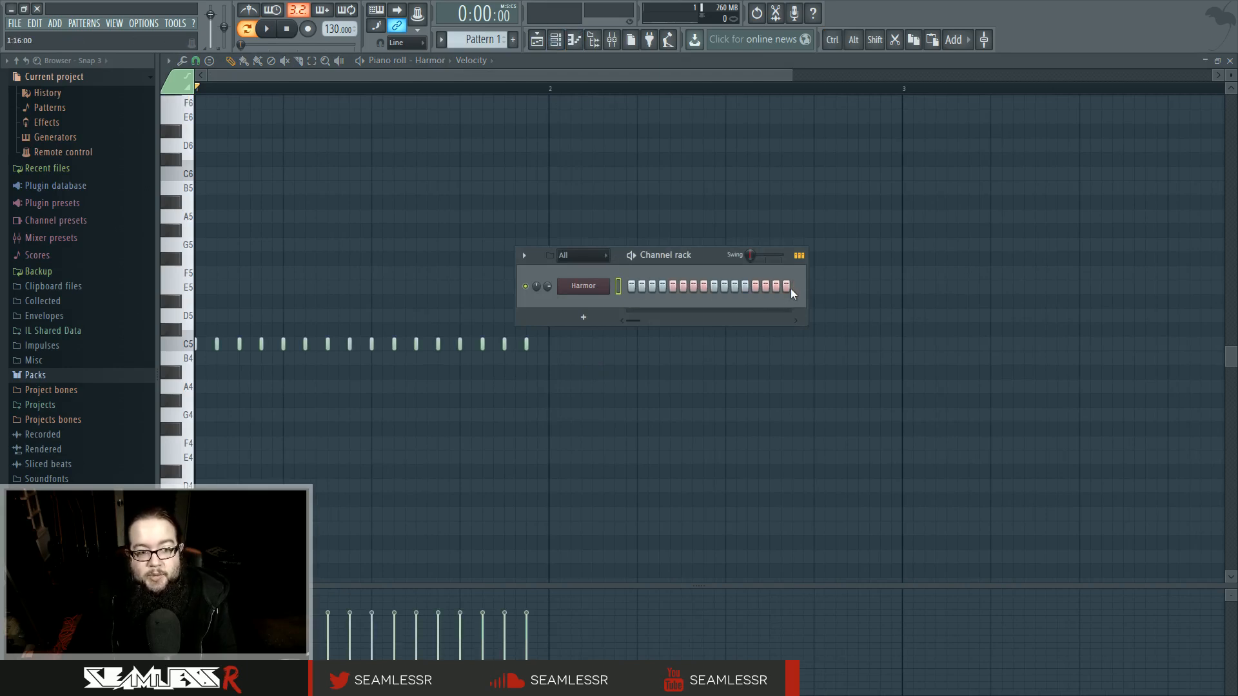
pyautogui.press('F6')
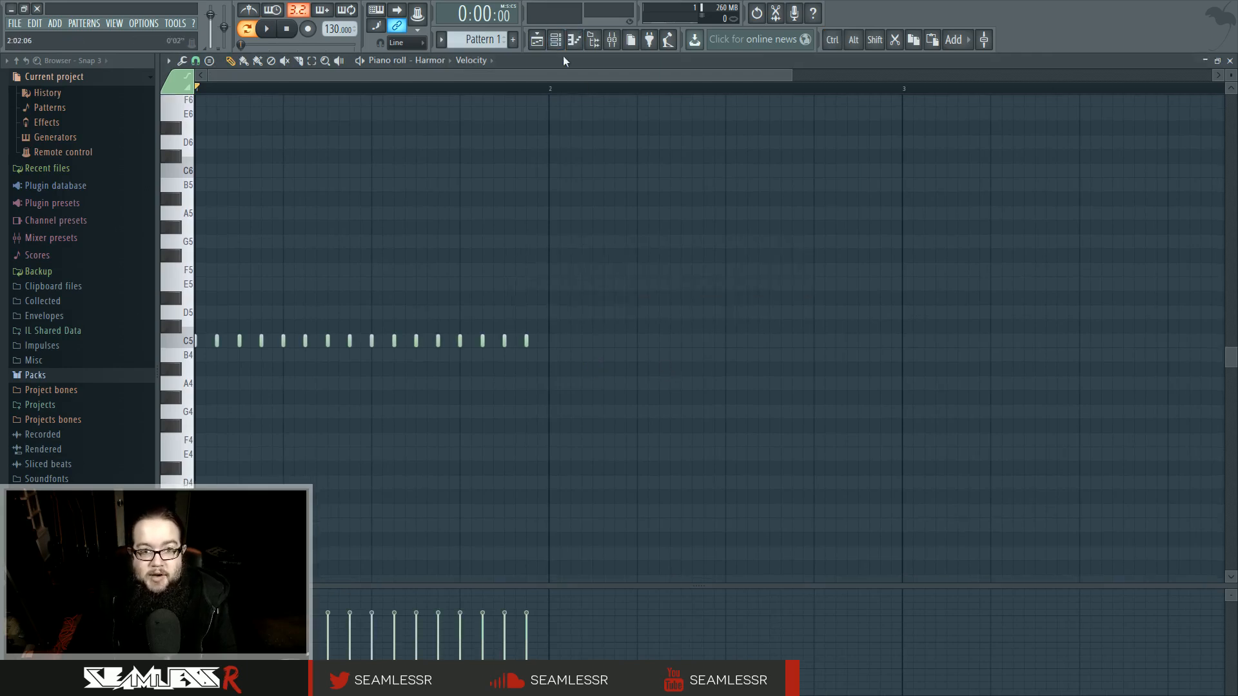
# - Compare the Harmor steps with their piano roll notes, and clear the step sequence in the channel rack
pyautogui.click(555, 40)
pyautogui.moveTo(657, 290); pyautogui.dragTo(754, 288)
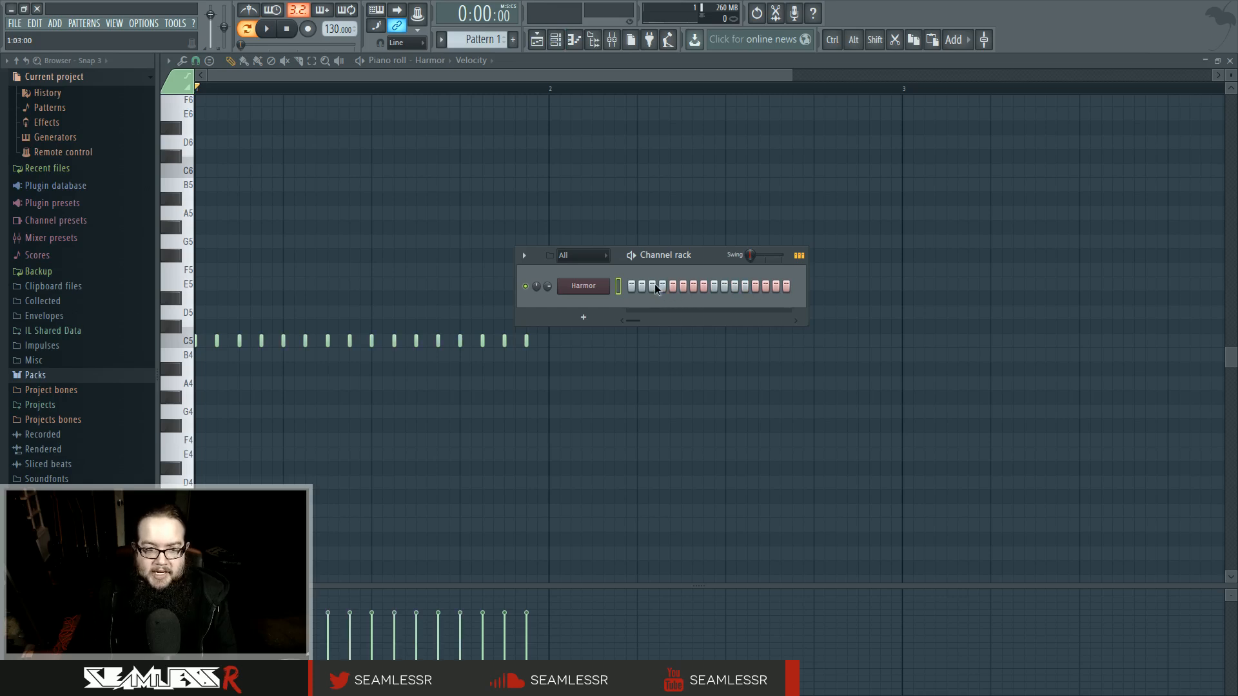
pyautogui.press('F6')
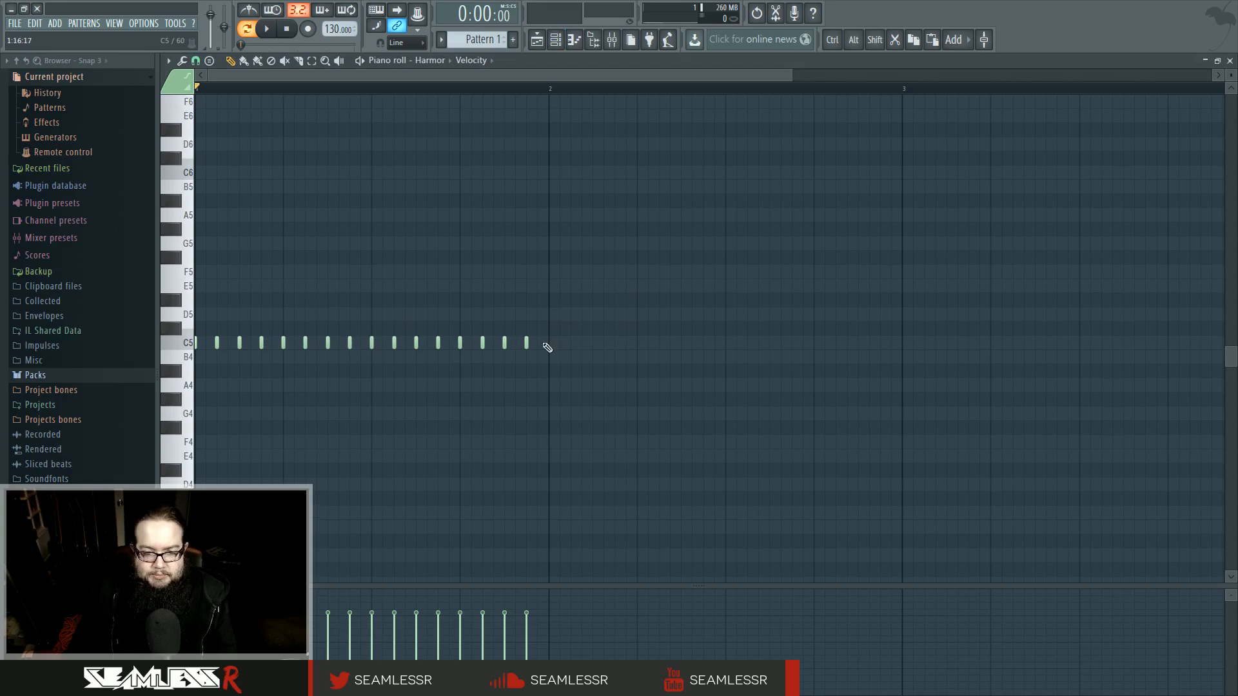
pyautogui.press('F6')
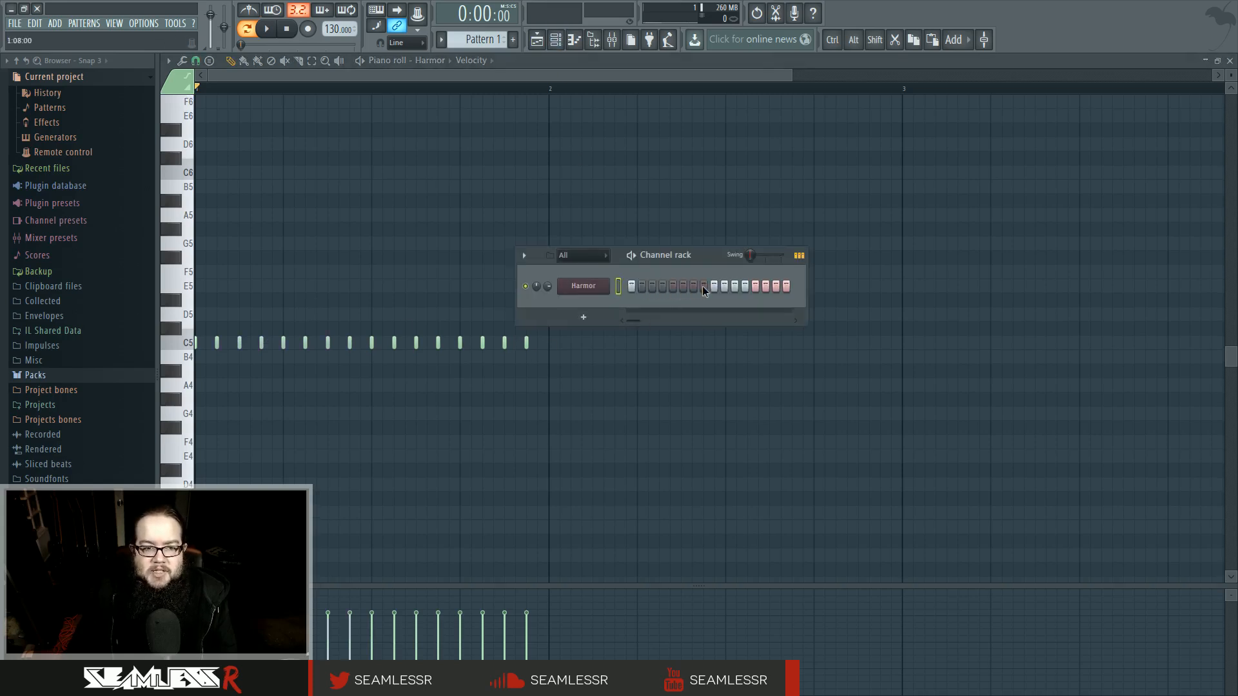
pyautogui.moveTo(709, 286); pyautogui.dragTo(784, 288)
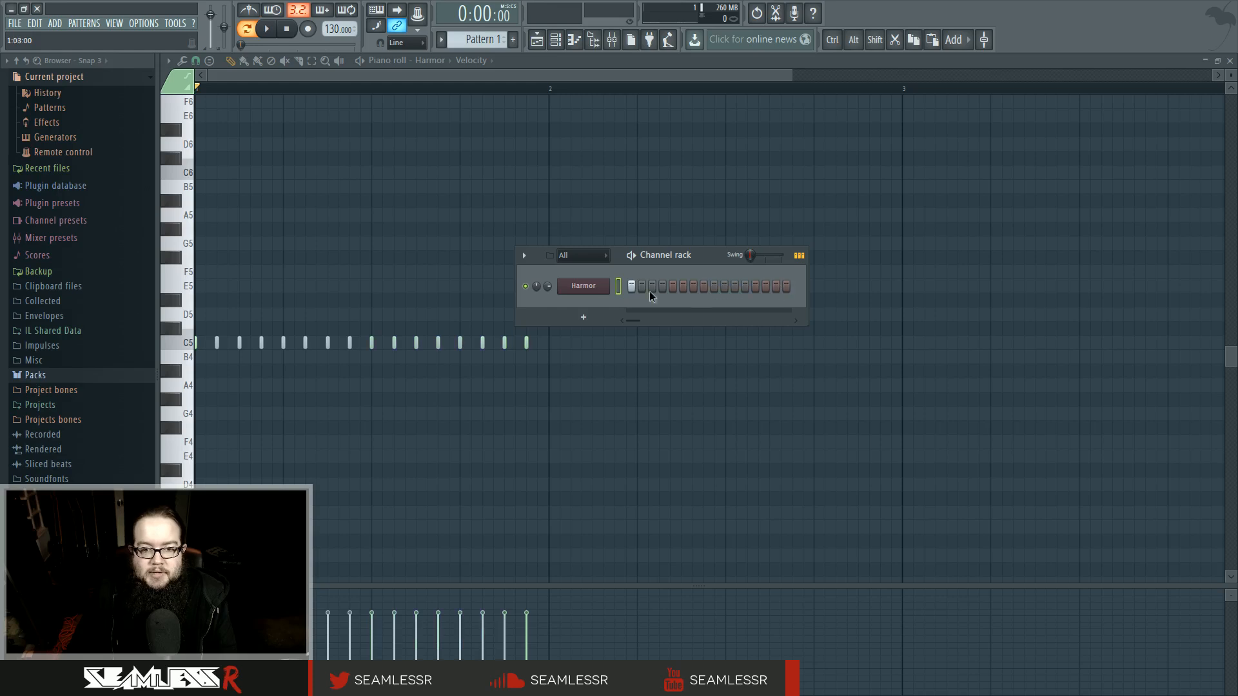
# - Draw a C5 note filling bar 1 in Harmor's piano roll
pyautogui.press('F6')
pyautogui.moveTo(574, 348)
pyautogui.mouseDown()
pyautogui.moveTo(224, 351)
pyautogui.moveTo(450, 342)
pyautogui.moveTo(244, 348)
pyautogui.mouseUp()
pyautogui.click(431, 348)
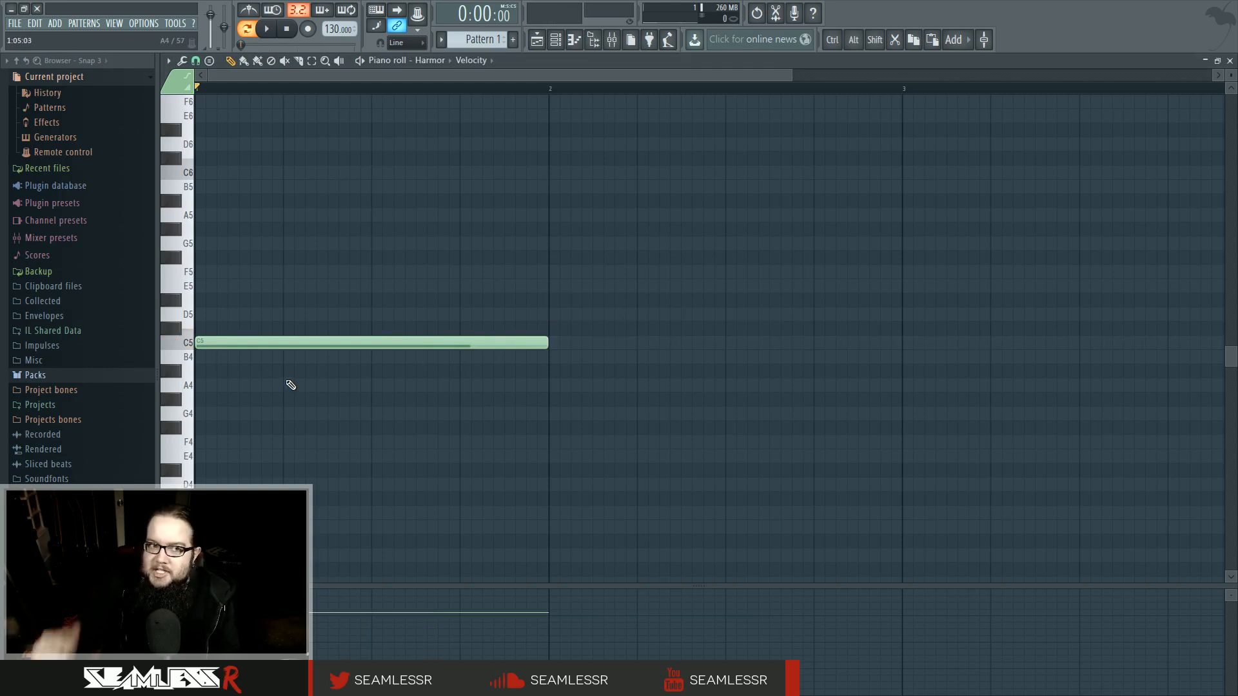
# - Narrow the browser and replace the C5 note with a D#5 note spanning exactly bar 2
pyautogui.moveTo(160, 309); pyautogui.dragTo(130, 309)
pyautogui.click(512, 296)
pyautogui.rightClick(523, 339)
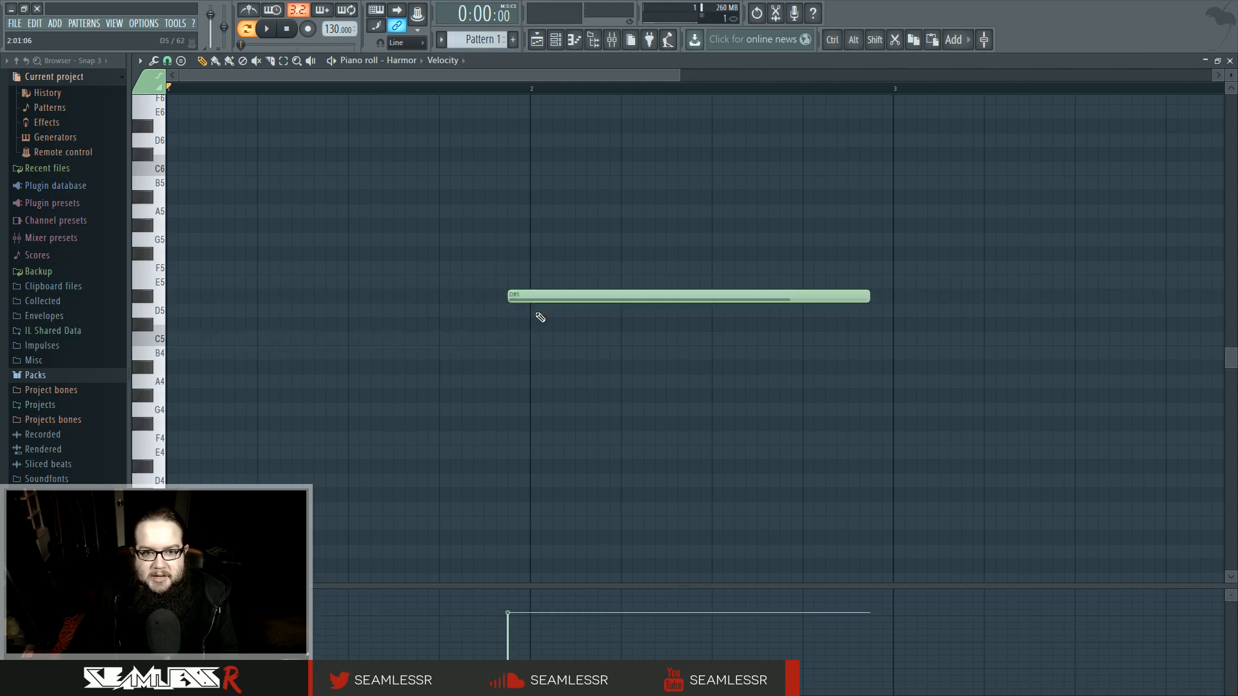
pyautogui.rightClick(555, 297)
pyautogui.click(547, 296)
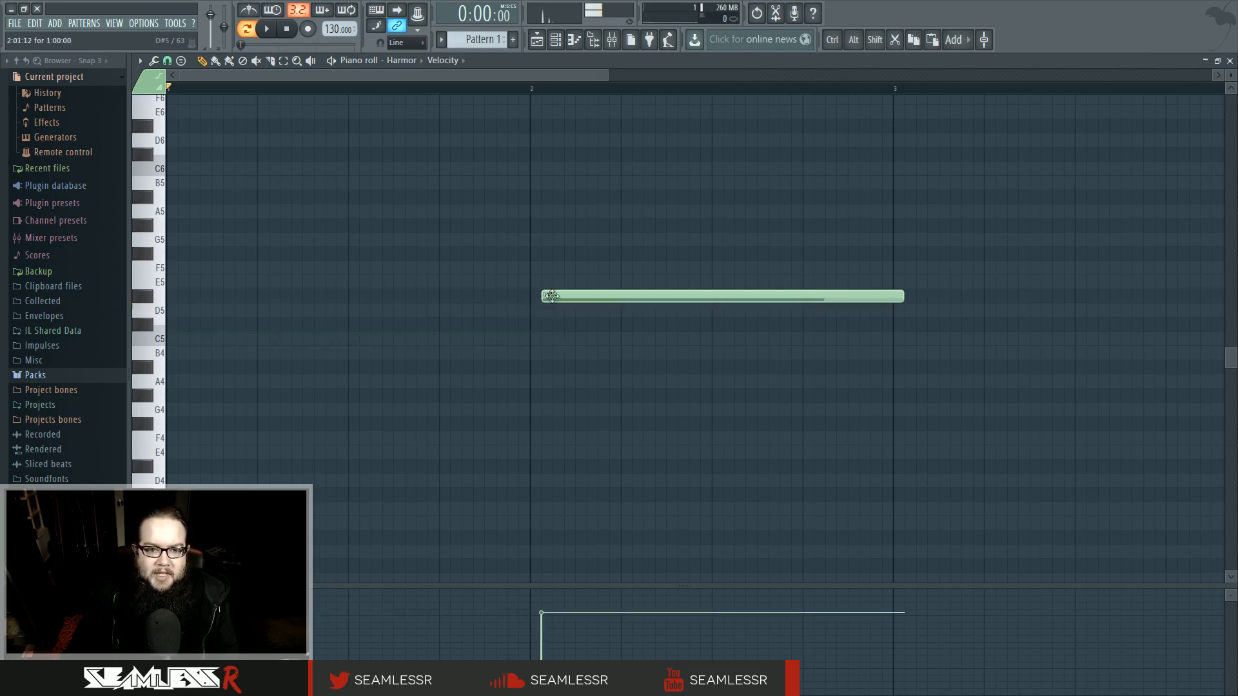
pyautogui.moveTo(891, 298)
pyautogui.mouseDown()
pyautogui.moveTo(589, 301)
pyautogui.moveTo(893, 298)
pyautogui.mouseUp()
pyautogui.moveTo(530, 297)
pyautogui.mouseDown()
pyautogui.moveTo(768, 296)
pyautogui.moveTo(530, 297)
pyautogui.mouseUp()
# - Turn off resizing notes from the left and try adjusting the D#5 note at both ends
pyautogui.click(139, 61)
pyautogui.moveTo(156, 89)
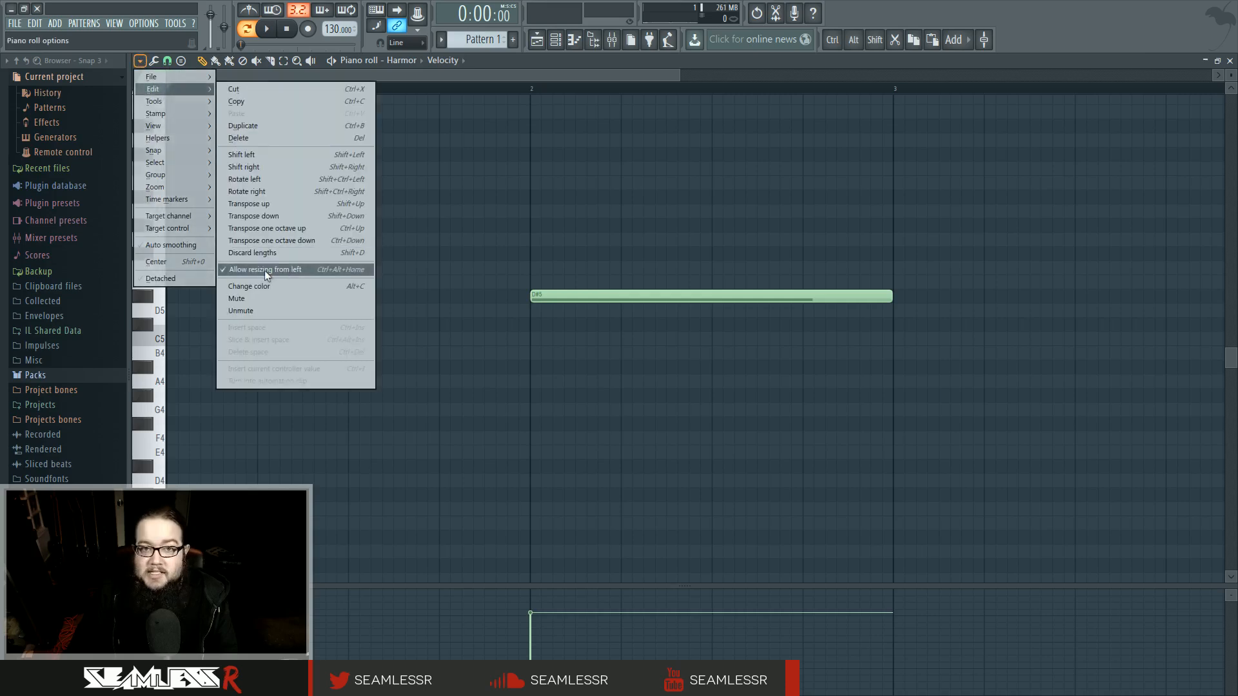
pyautogui.click(264, 269)
pyautogui.moveTo(537, 299)
pyautogui.mouseDown()
pyautogui.moveTo(548, 300)
pyautogui.moveTo(537, 300)
pyautogui.mouseUp()
pyautogui.moveTo(892, 297)
pyautogui.mouseDown()
pyautogui.moveTo(870, 296)
pyautogui.moveTo(893, 297)
pyautogui.mouseUp()
# - Allow resizing notes from the left again
pyautogui.click(140, 62)
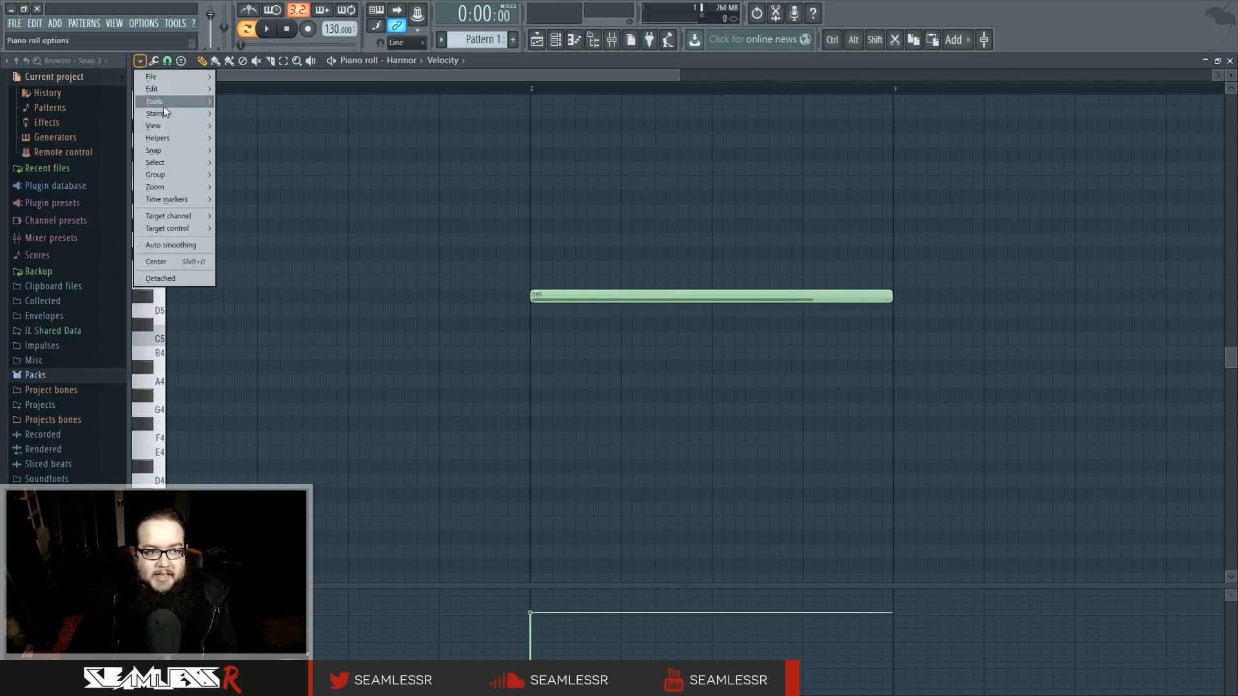
pyautogui.moveTo(167, 87)
pyautogui.click(292, 269)
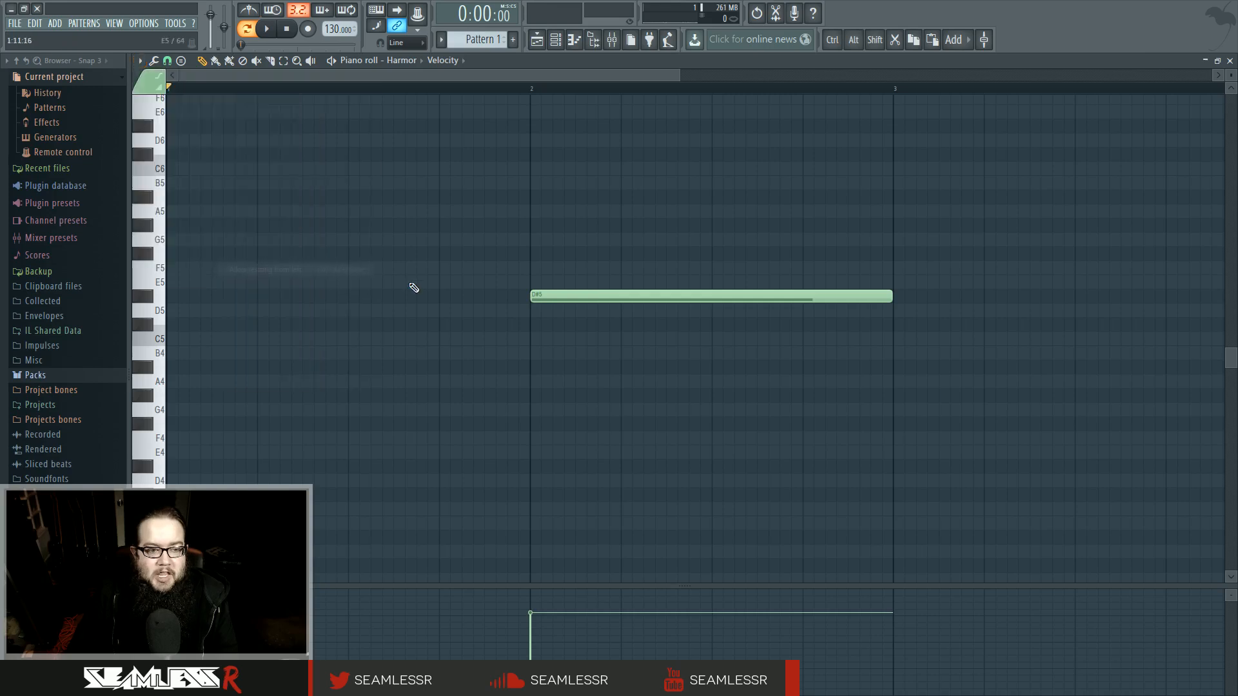
pyautogui.scroll(-2, 402, 294)
pyautogui.scroll(1, 367, 295)
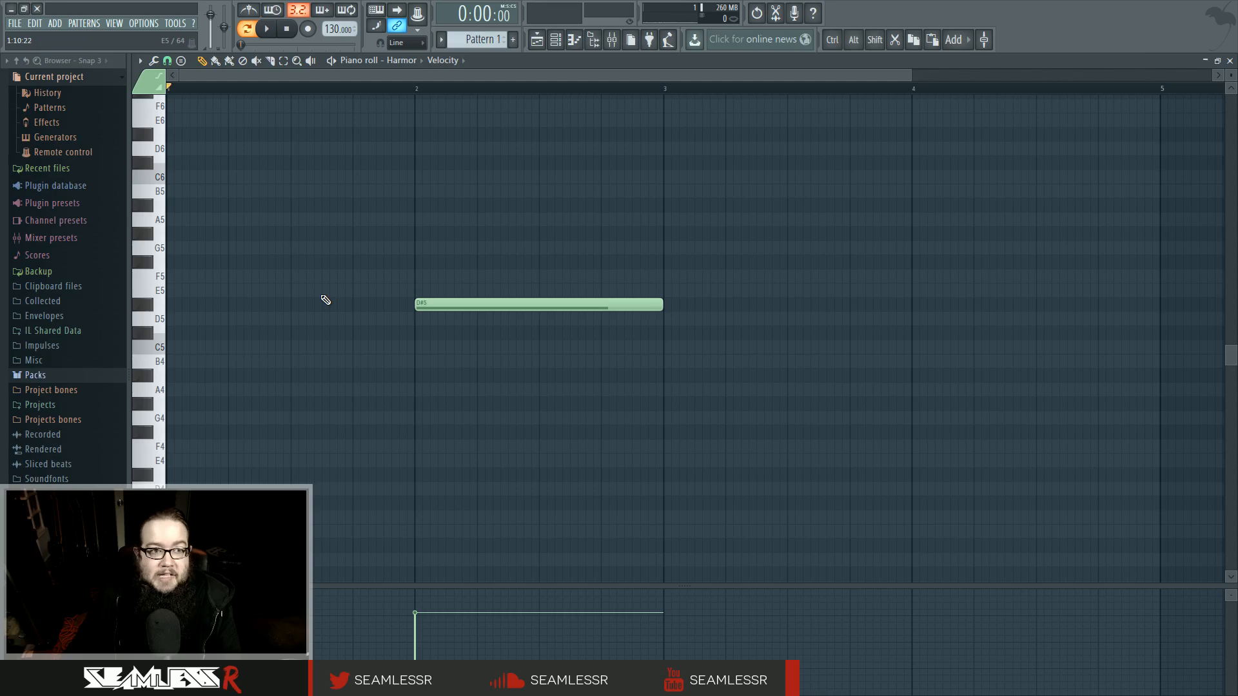
# - Turn off the note grid highlights and test the plain grid by drawing and deleting an F5 note in bar 3
pyautogui.click(154, 60)
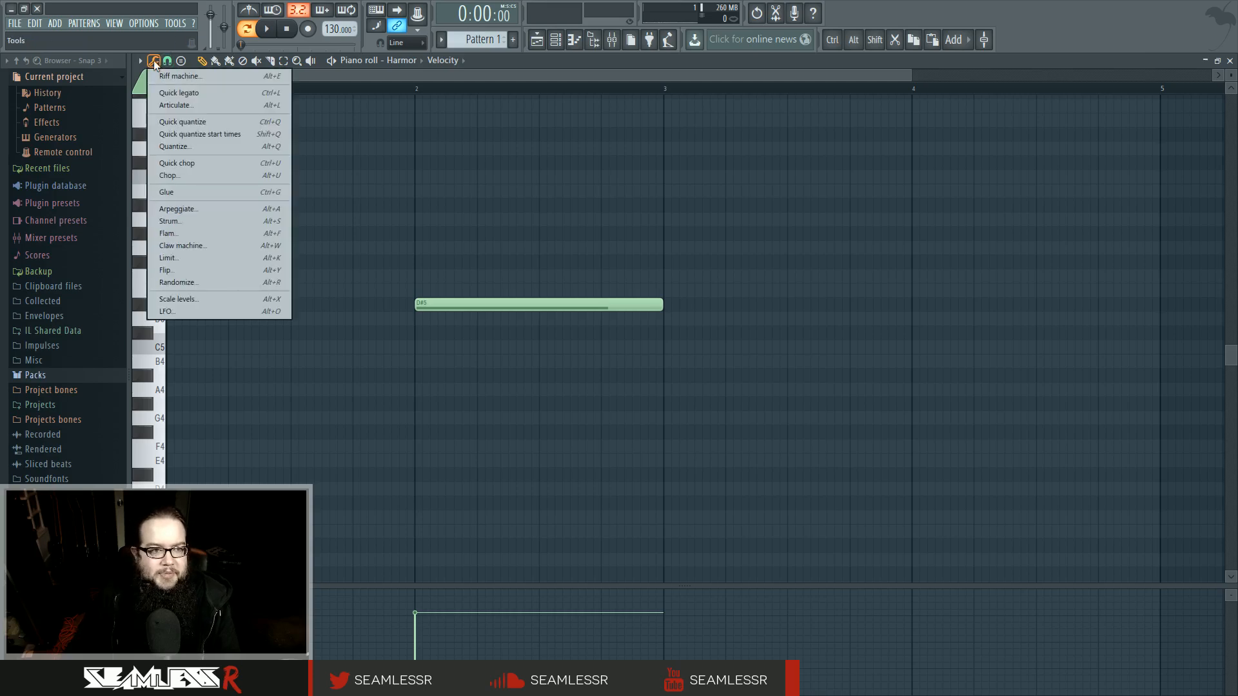
pyautogui.click(140, 61)
pyautogui.moveTo(183, 141)
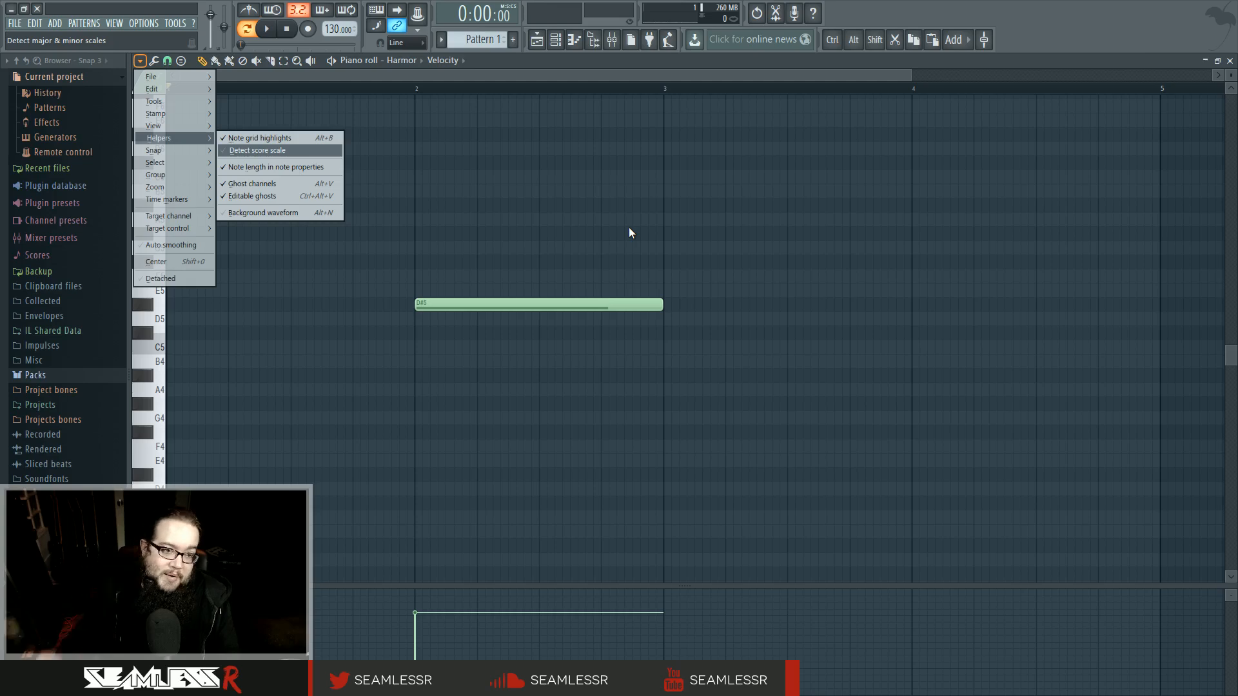
pyautogui.click(259, 138)
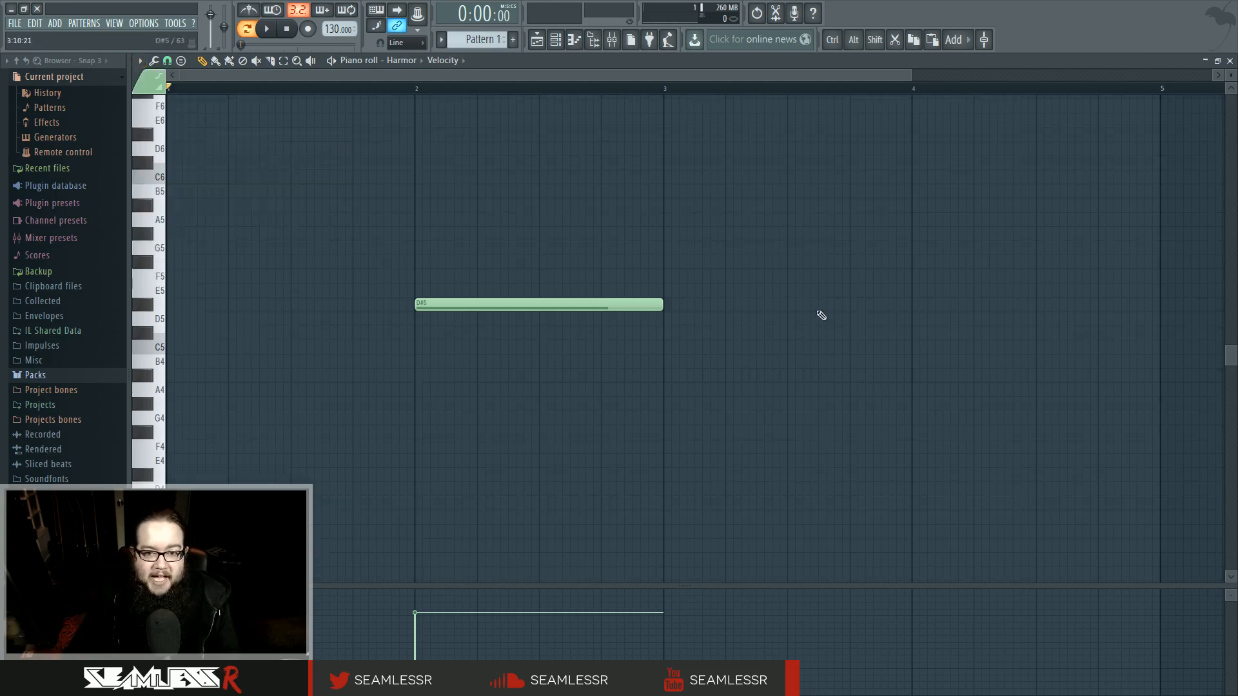
pyautogui.moveTo(248, 284); pyautogui.dragTo(651, 279)
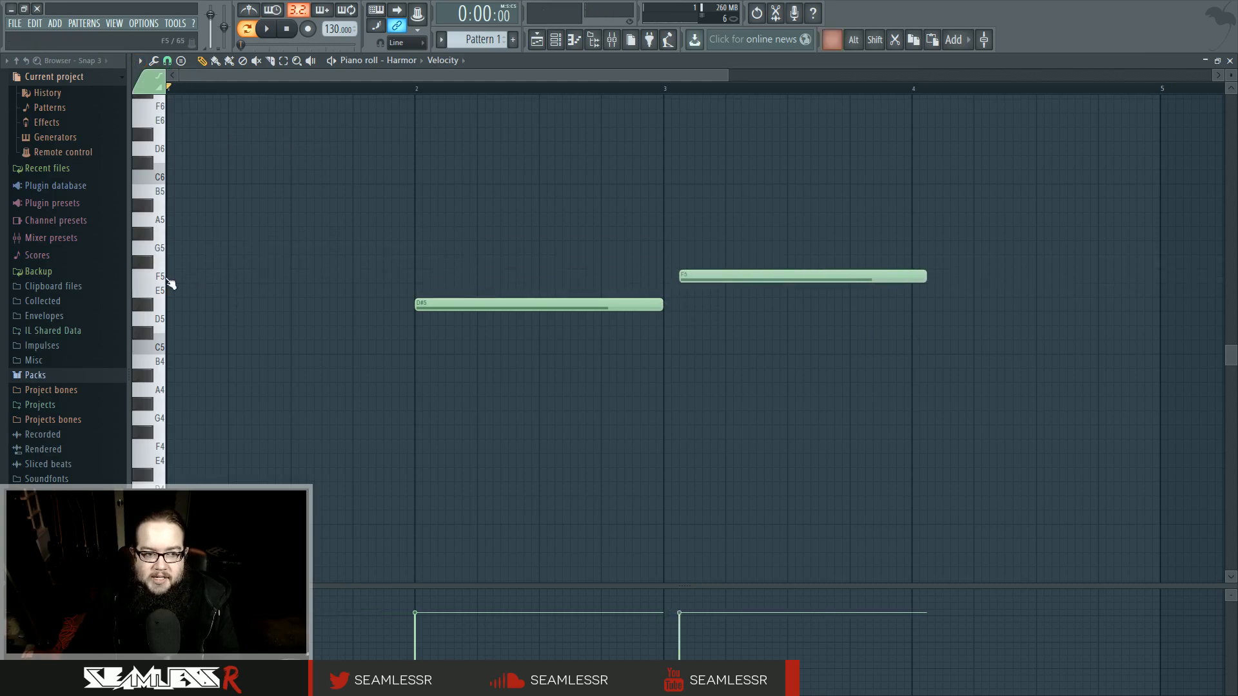
pyautogui.rightClick(705, 275)
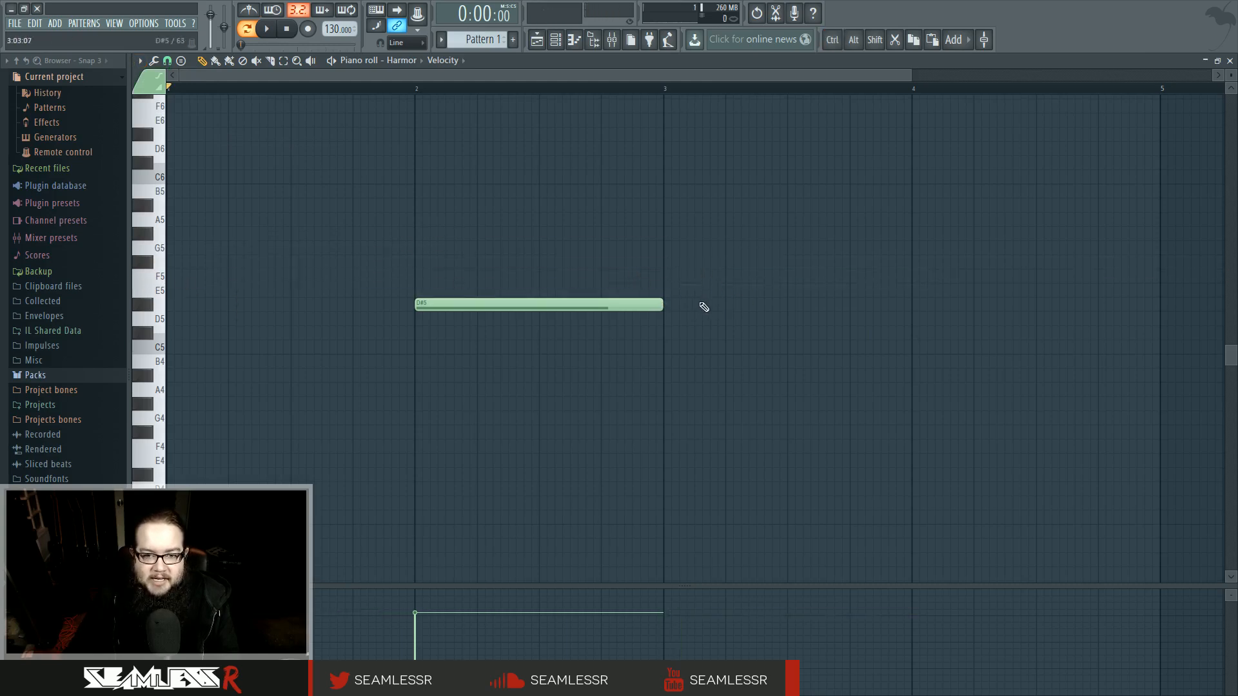
# - Turn the note grid highlights back on
pyautogui.click(154, 61)
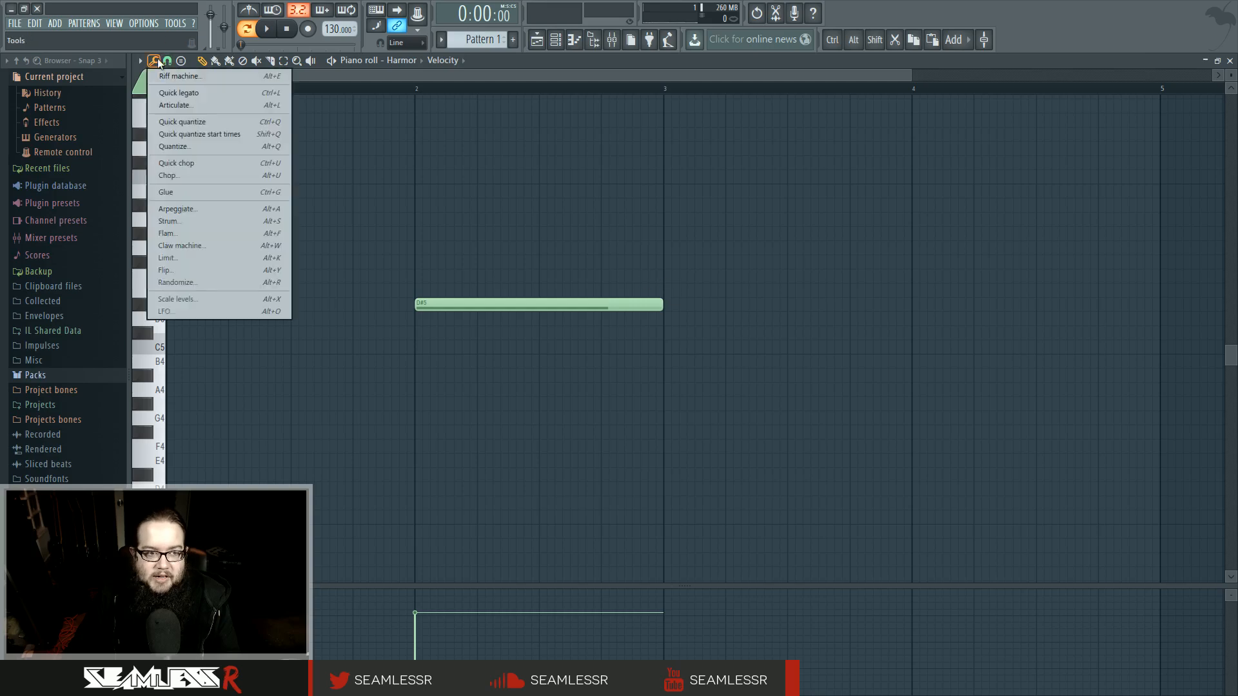
pyautogui.click(140, 61)
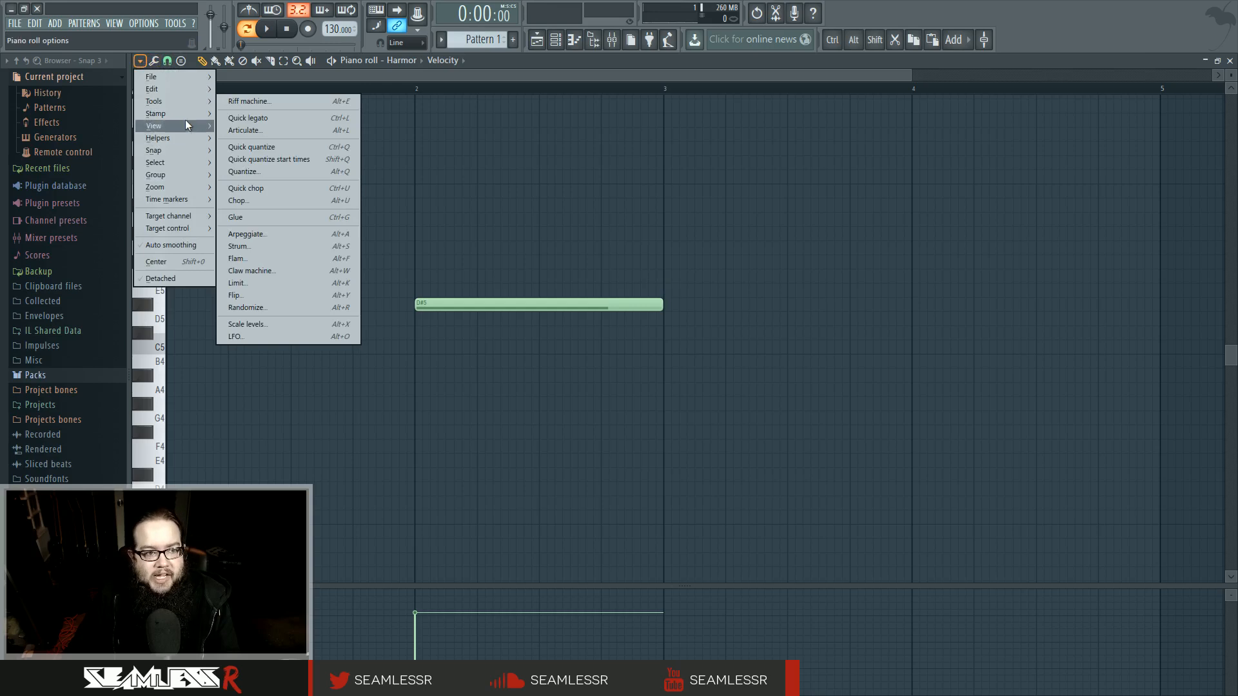
pyautogui.click(284, 138)
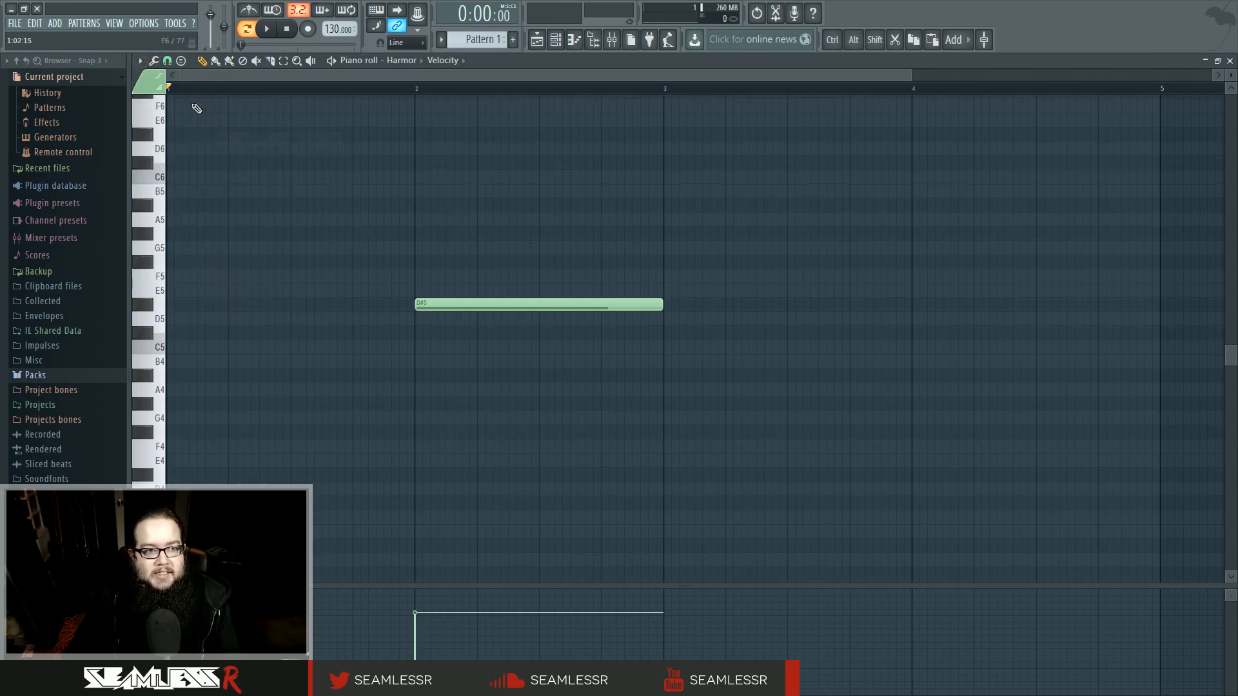
# - Switch the option for note length in note properties off and on again
pyautogui.click(139, 60)
pyautogui.moveTo(172, 136)
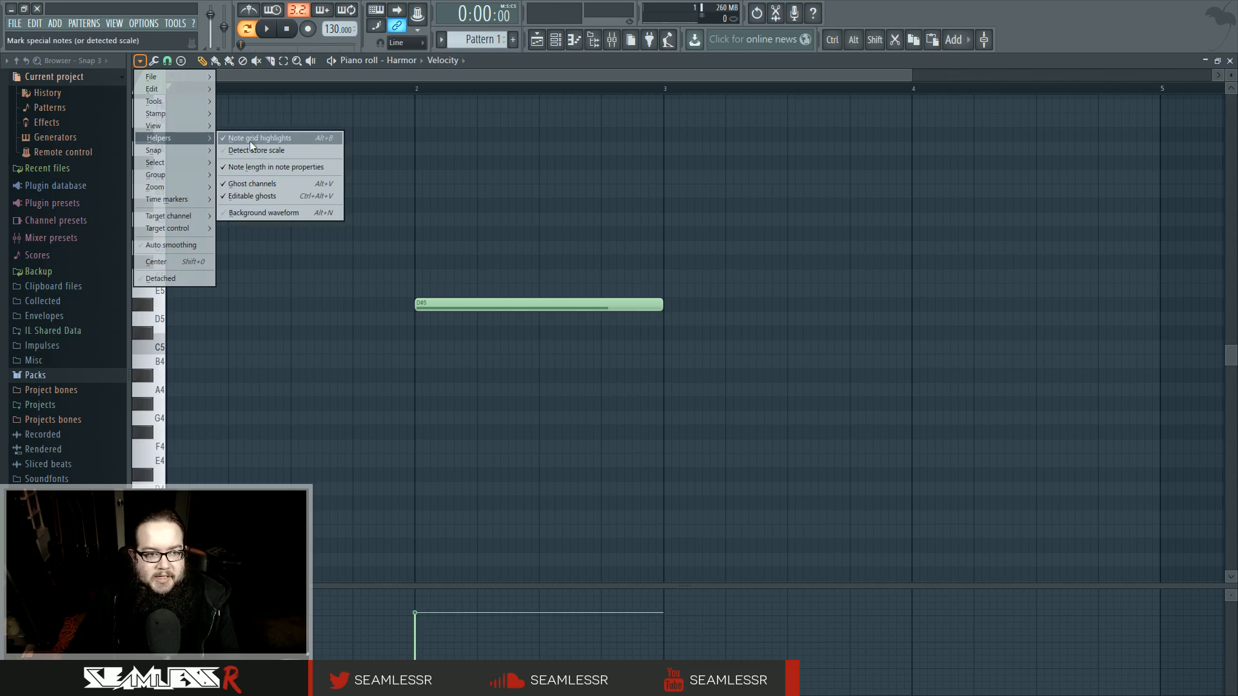
pyautogui.click(255, 167)
pyautogui.click(140, 61)
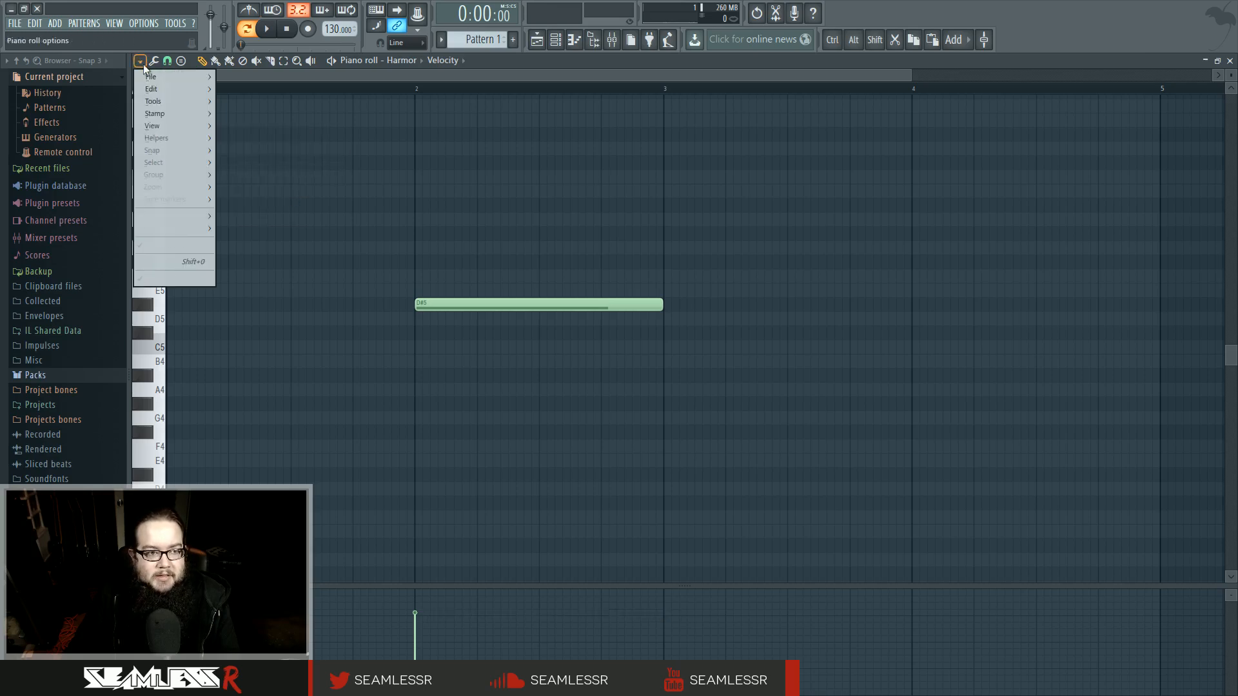
pyautogui.click(277, 169)
# - Toggle the editable ghosts helper and clone the Harmor channel
pyautogui.click(140, 60)
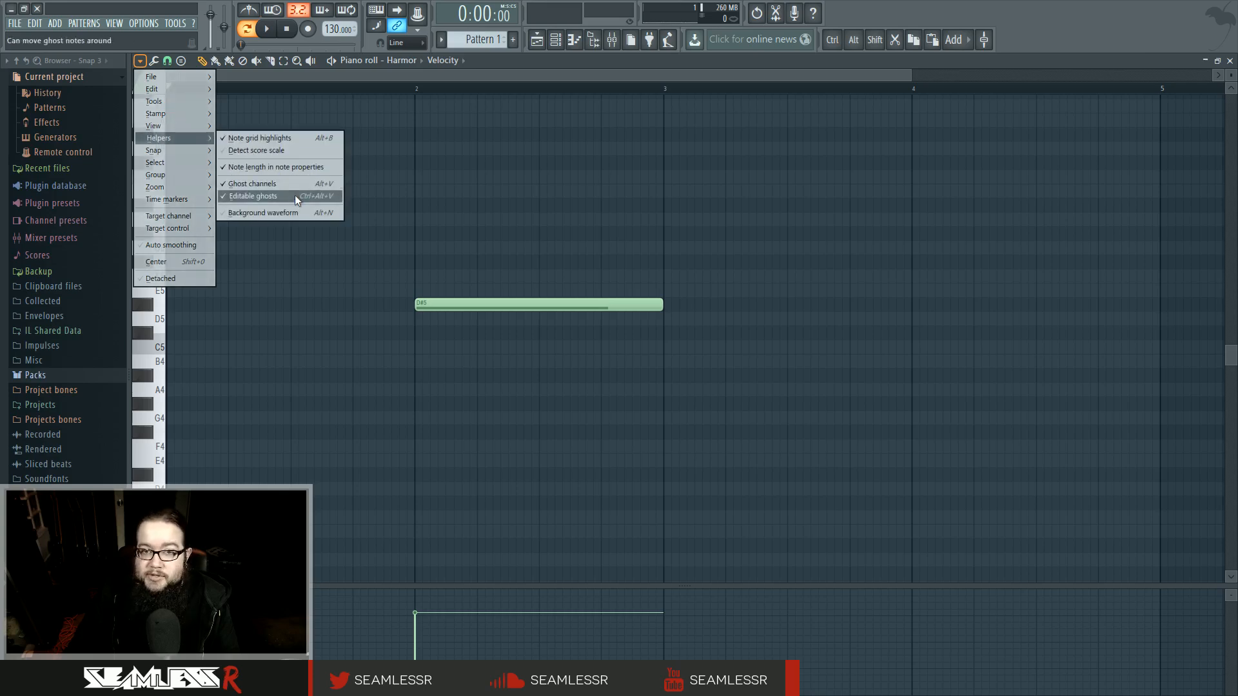
pyautogui.click(295, 196)
pyautogui.press('F6')
pyautogui.rightClick(573, 287)
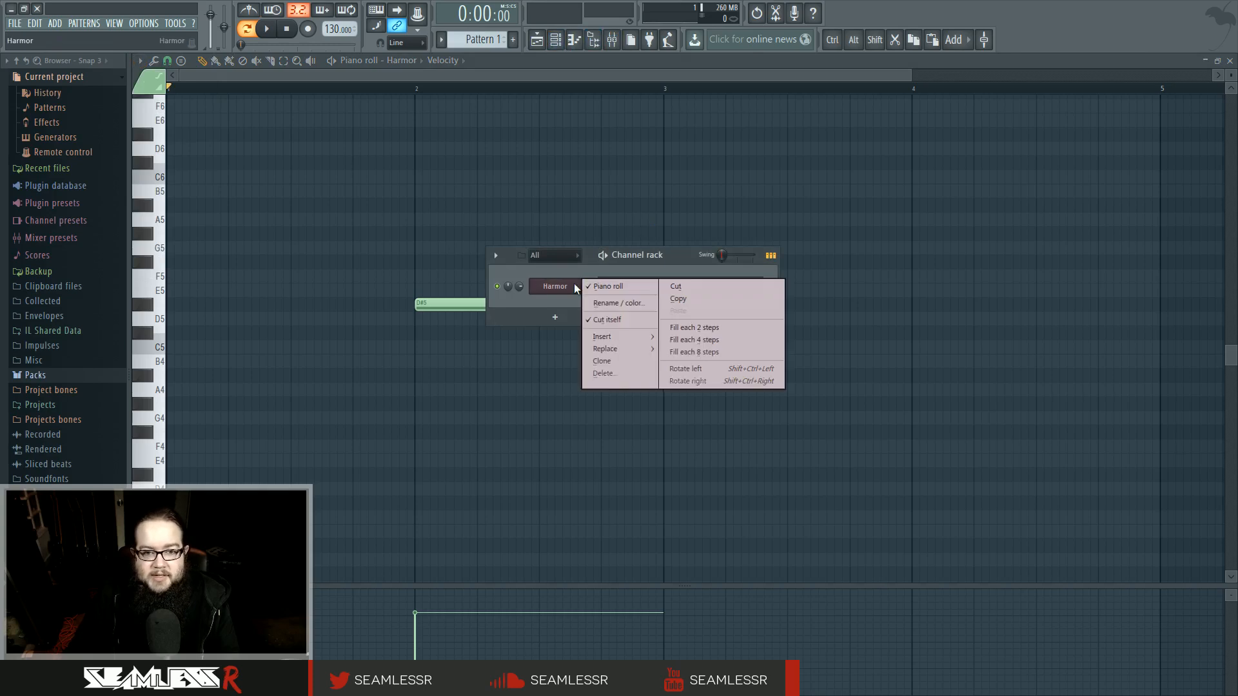
pyautogui.click(609, 362)
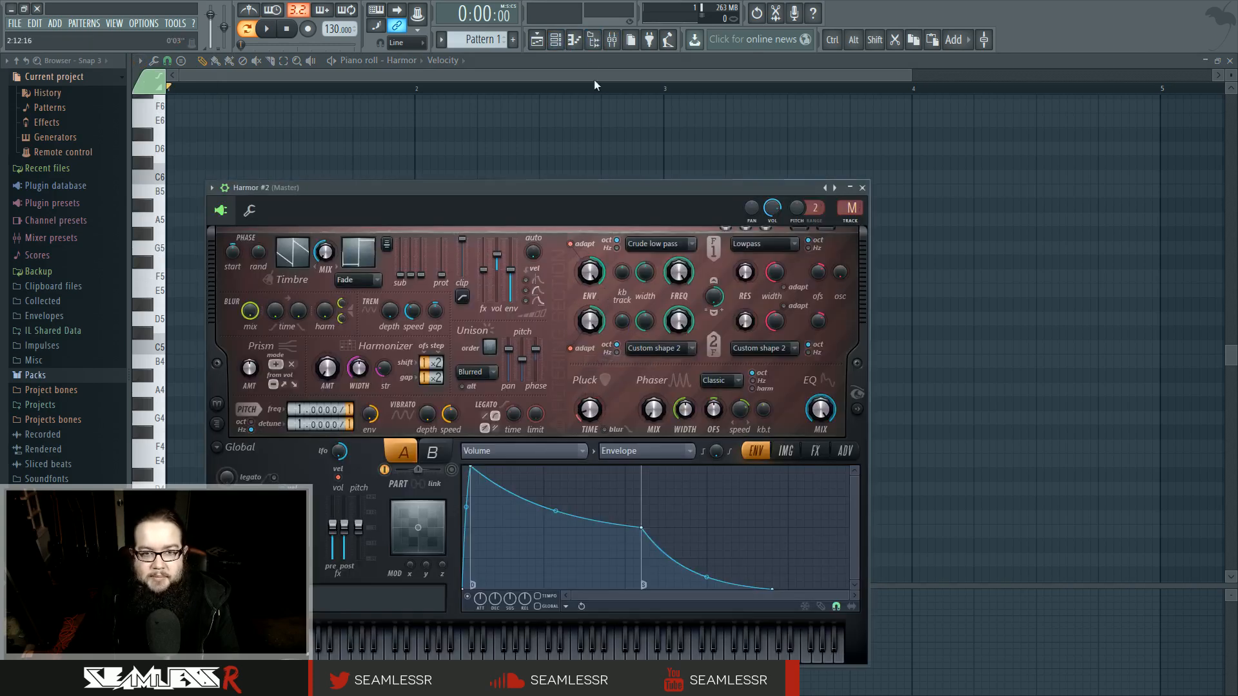
# - Open the piano roll of the cloned Harmor #2 channel
pyautogui.press('F6')
pyautogui.rightClick(571, 310)
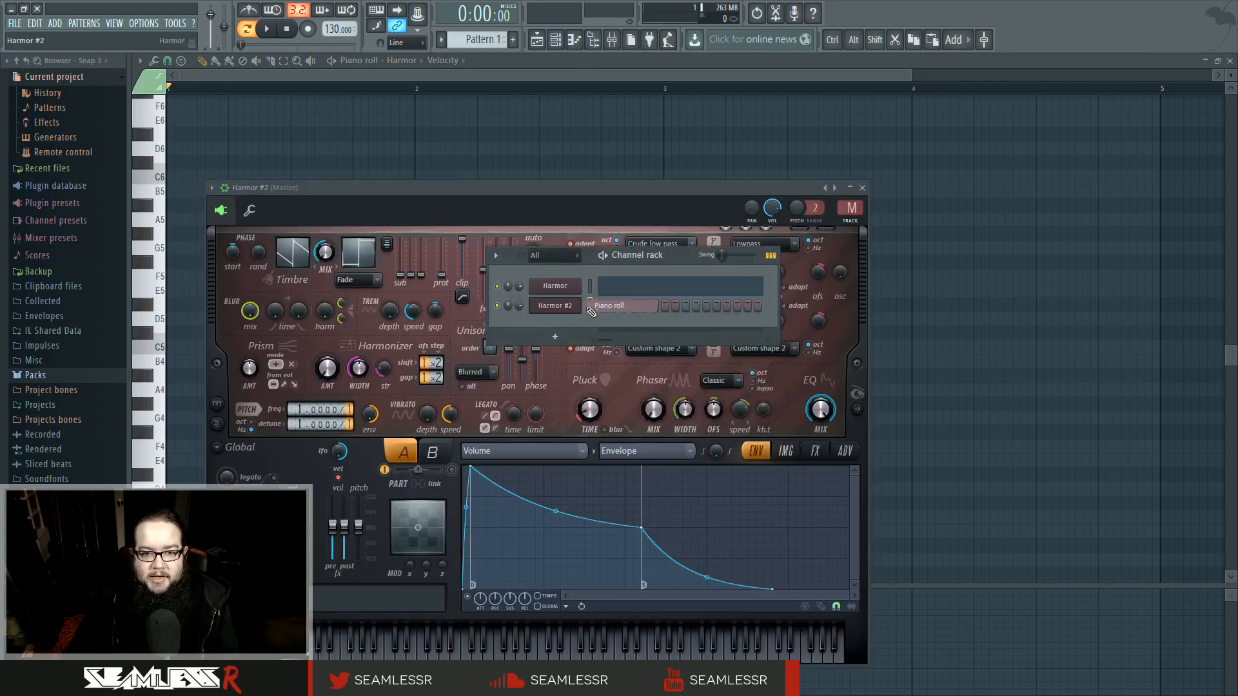
pyautogui.click(619, 306)
# - Enter four consecutive quarter-bar notes in bar 1 of Harmor #2: C#5, F5, G#5 and F#5
pyautogui.scroll(2, 291, 376)
pyautogui.moveTo(439, 377); pyautogui.dragTo(583, 381)
pyautogui.moveTo(372, 358); pyautogui.dragTo(167, 353)
pyautogui.moveTo(447, 349); pyautogui.dragTo(236, 351)
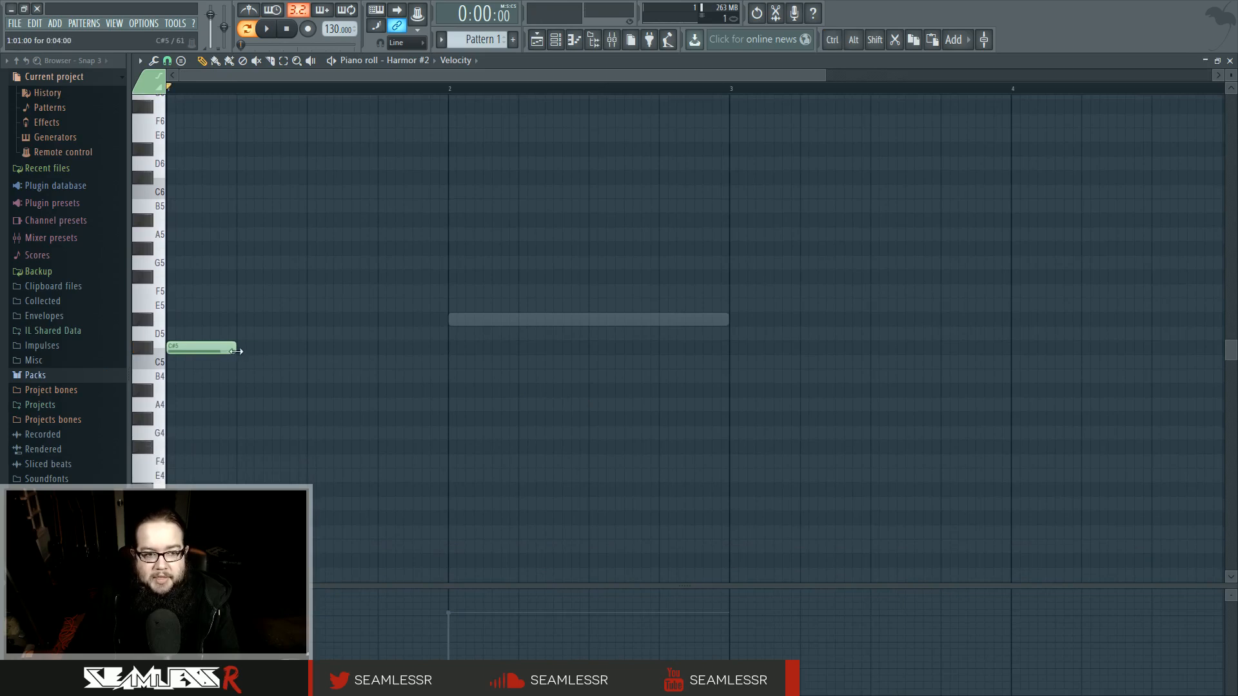
pyautogui.click(248, 291)
pyautogui.click(319, 249)
pyautogui.click(390, 277)
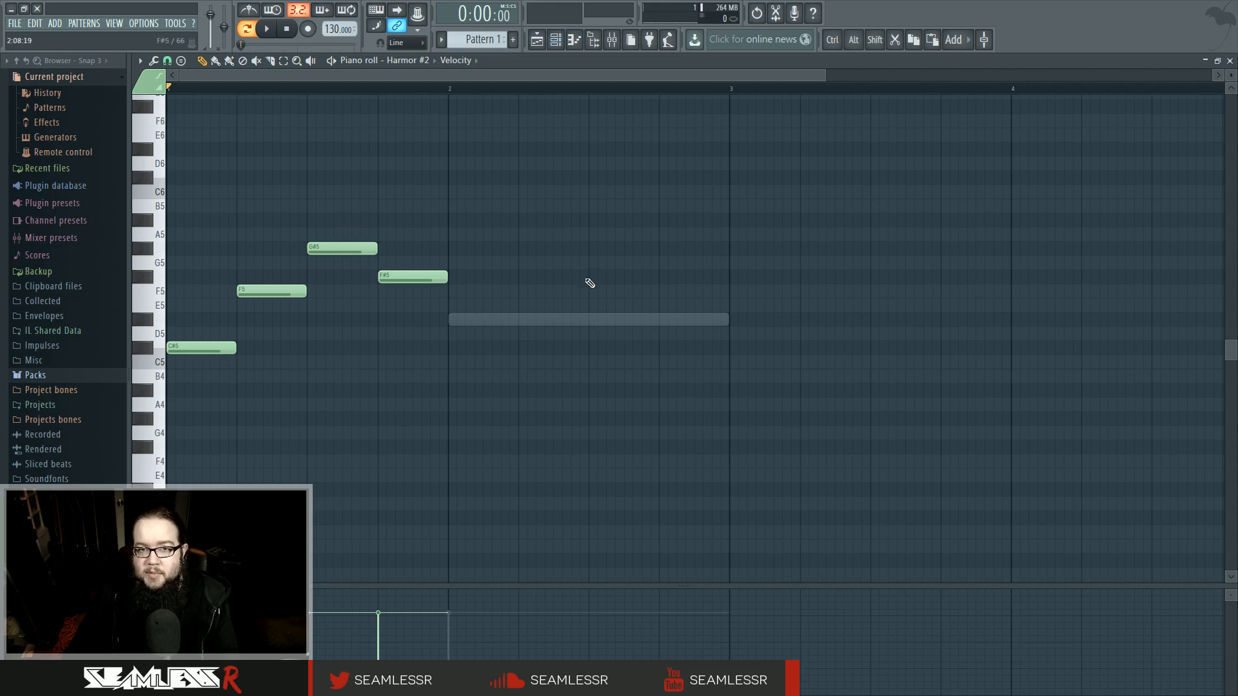
# - Look through the piano roll's channel list and its list of note properties and channel controls
pyautogui.click(410, 60)
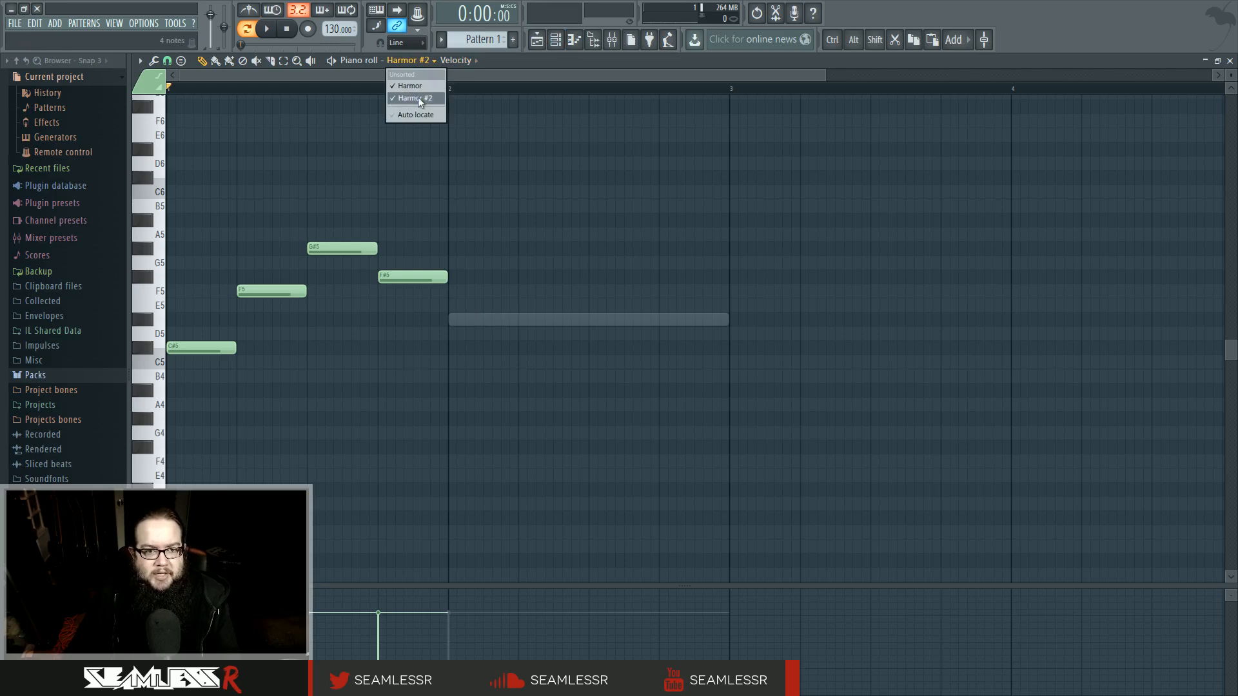
pyautogui.click(473, 63)
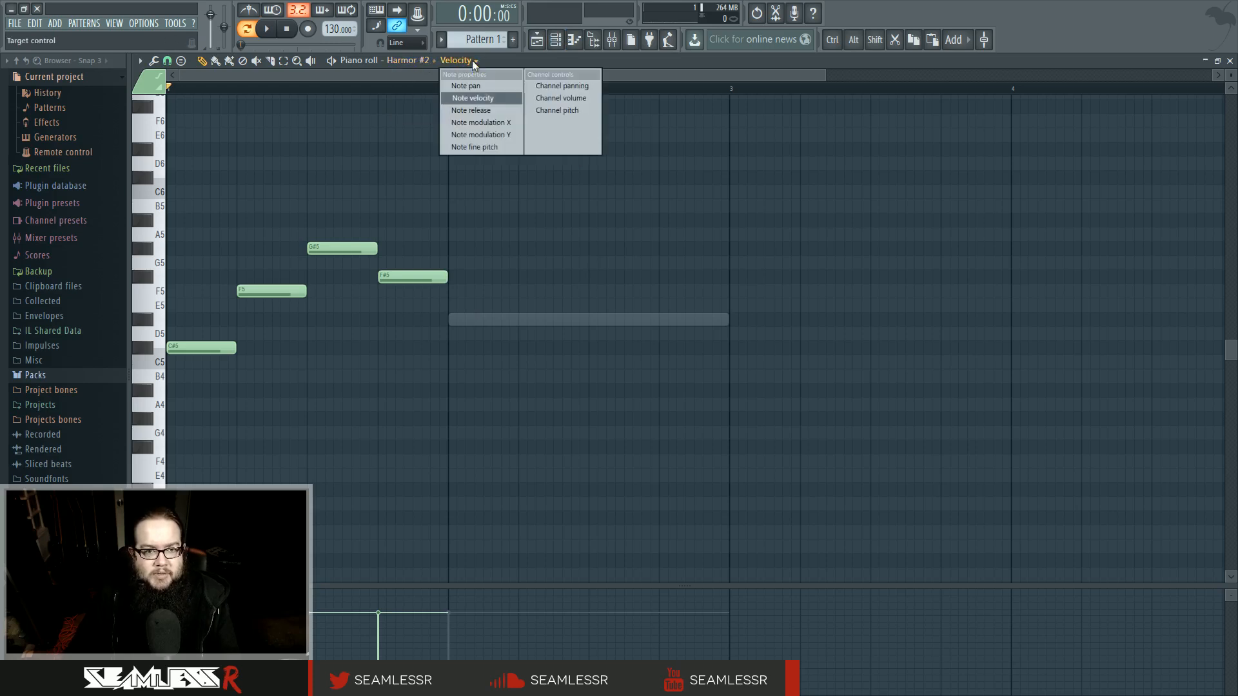
pyautogui.click(469, 65)
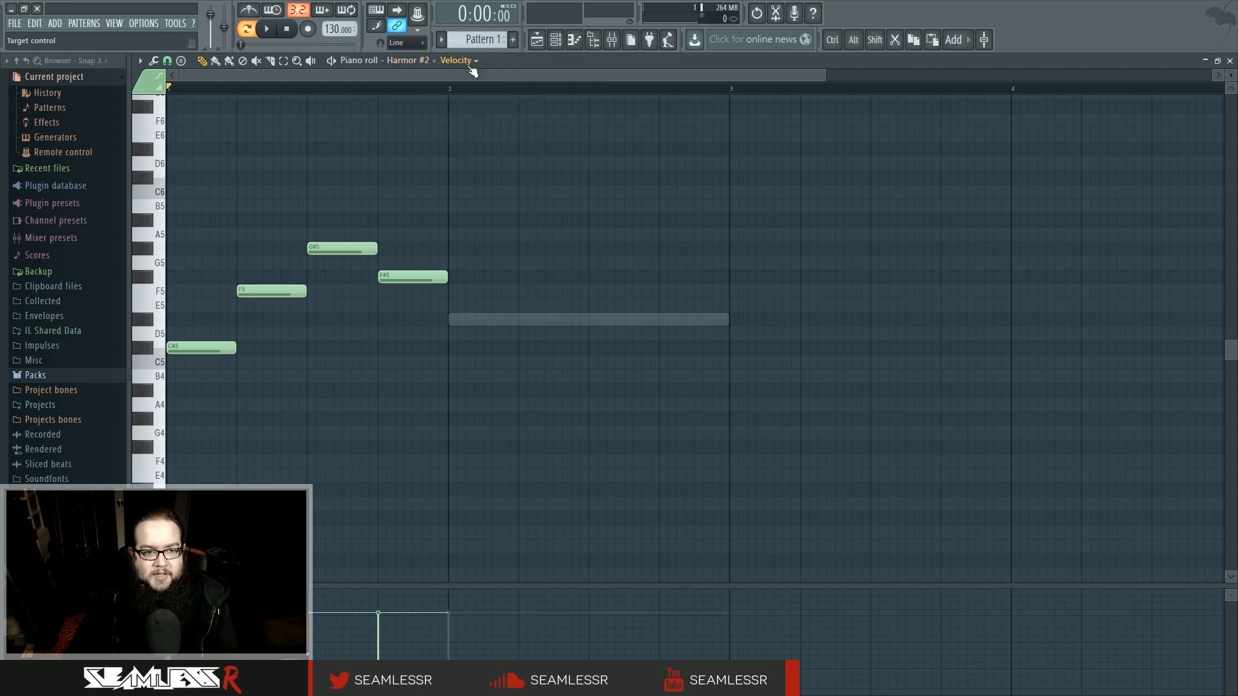
# - Lower and raise the velocity of the F#5 note in Harmor #2, playing the pattern after each change
pyautogui.moveTo(387, 615); pyautogui.dragTo(387, 655)
pyautogui.press('space')
pyautogui.press('space')
pyautogui.press('space')
pyautogui.press('space')
pyautogui.moveTo(388, 687); pyautogui.dragTo(397, 561)
pyautogui.press('space')
pyautogui.press('space')
pyautogui.click(398, 613)
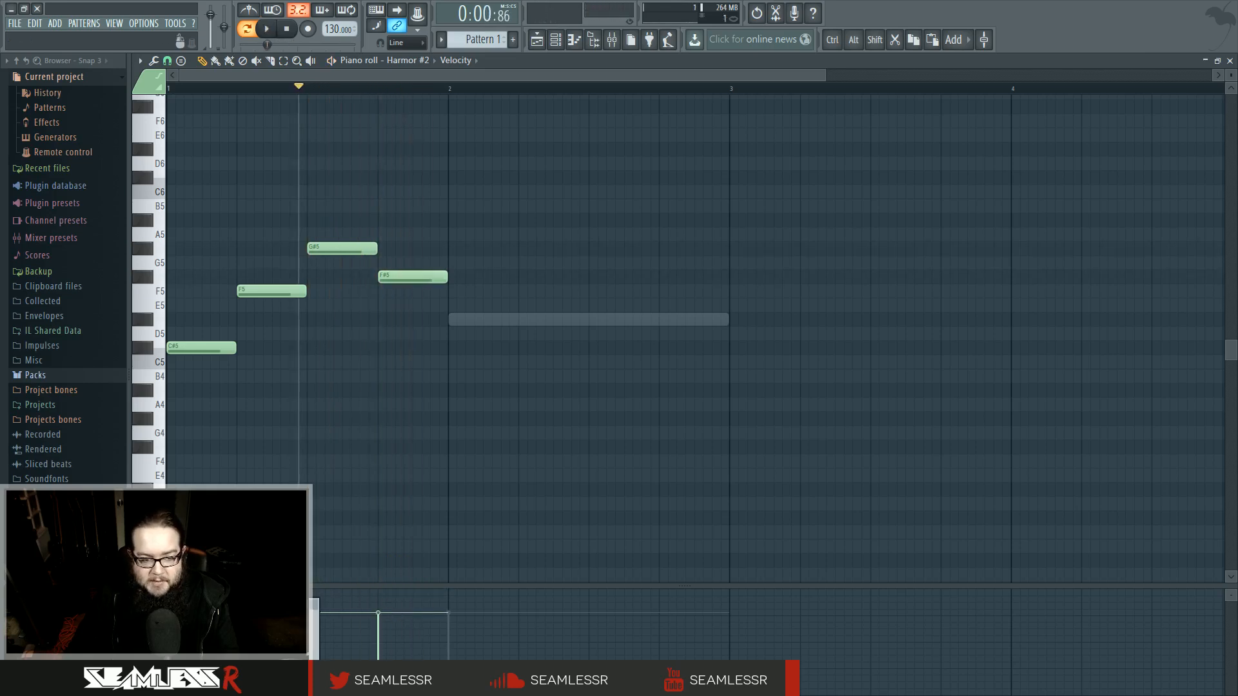
# - Examine the target control list again for the channel controls it offers
pyautogui.click(455, 60)
pyautogui.click(456, 61)
pyautogui.click(455, 62)
pyautogui.click(455, 62)
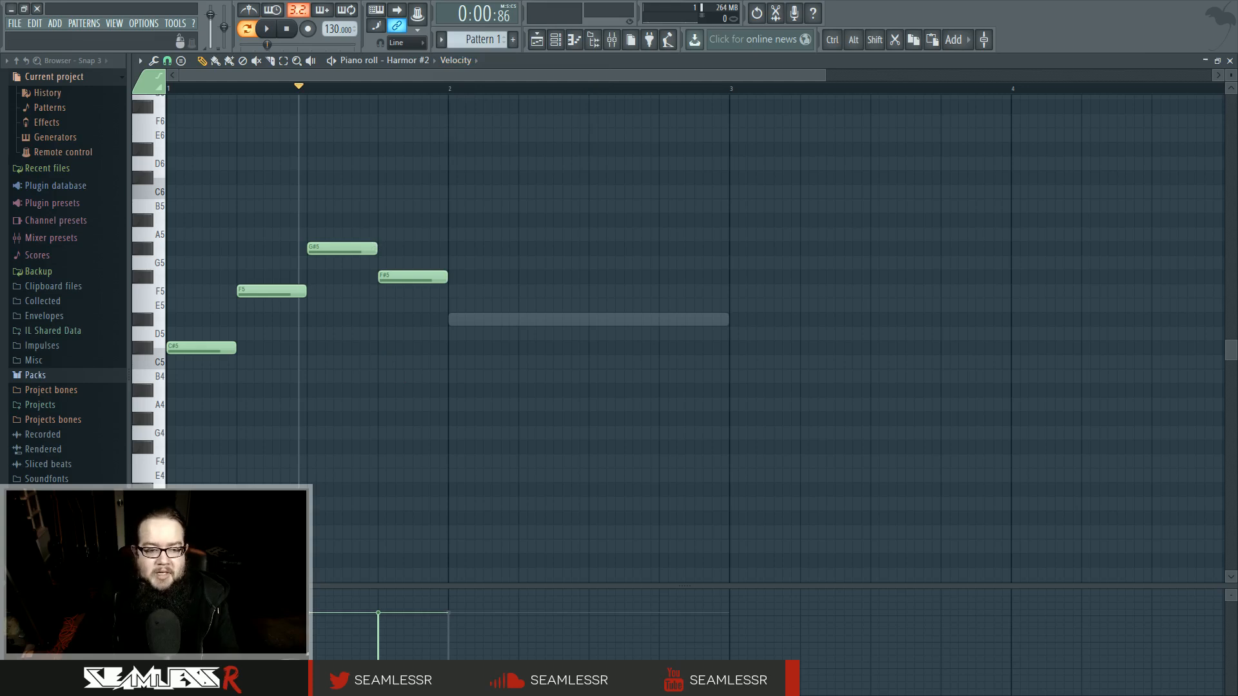
# - Show the channel rack and inspect the panning, volume and pitch controls of Harmor #2 in its plugin window
pyautogui.click(555, 40)
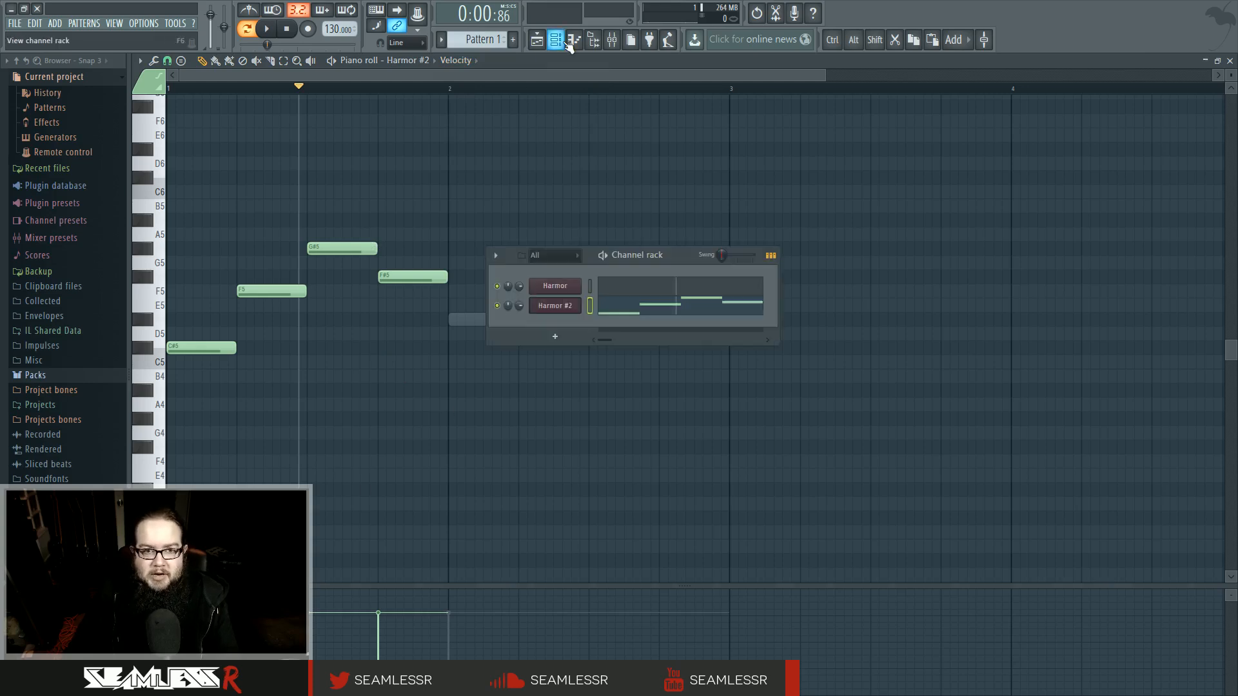
pyautogui.click(510, 306)
pyautogui.click(519, 307)
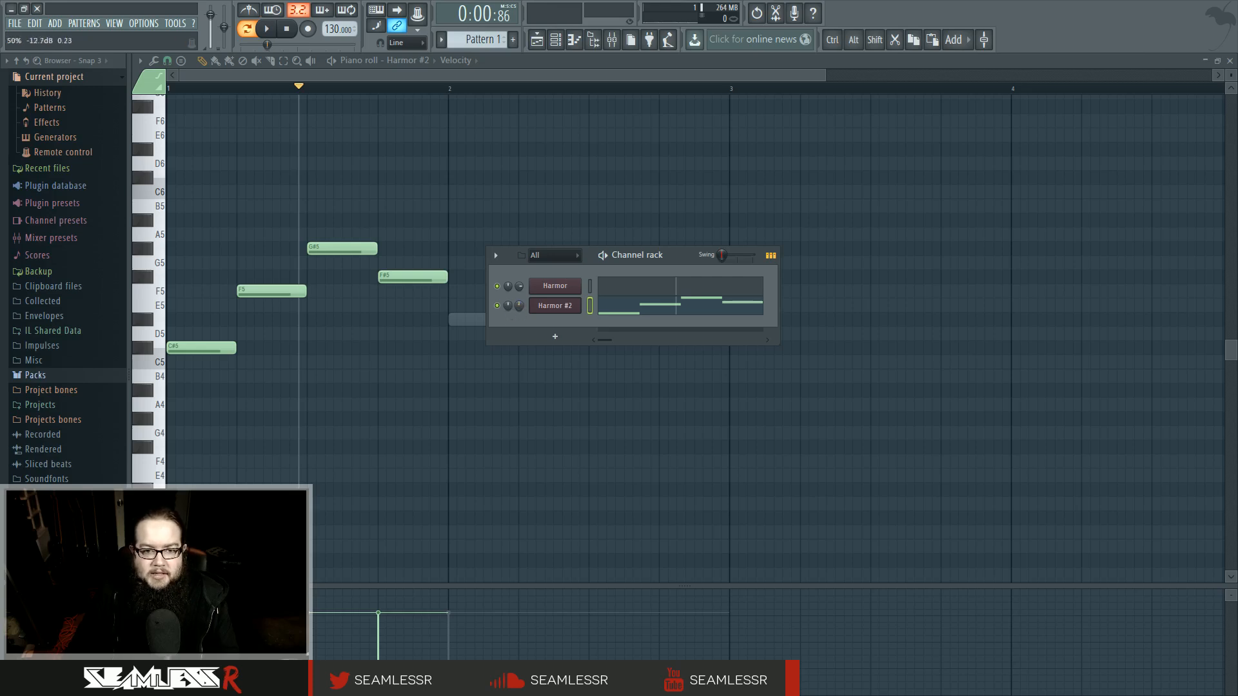
pyautogui.click(553, 305)
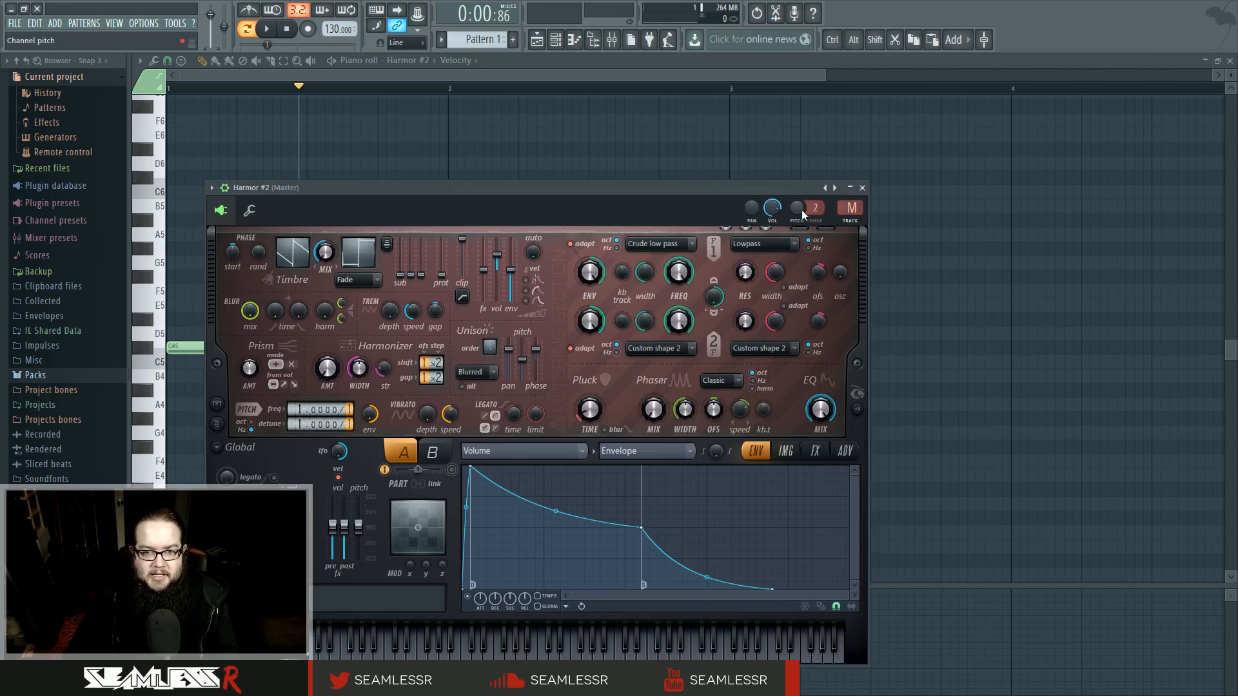
pyautogui.click(862, 187)
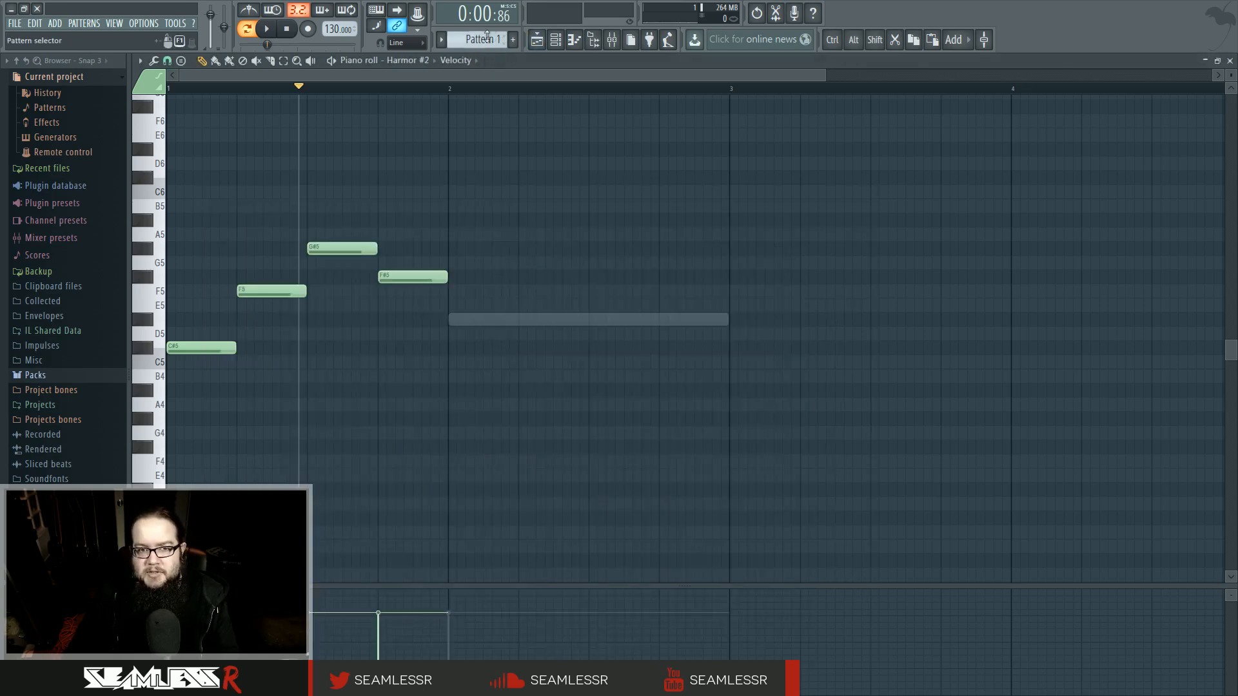
# - Switch to the Harmor channel through its D#5 ghost note and try moving the ghosted F#5 and placing and deleting G#5 test notes
pyautogui.doubleClick(517, 317)
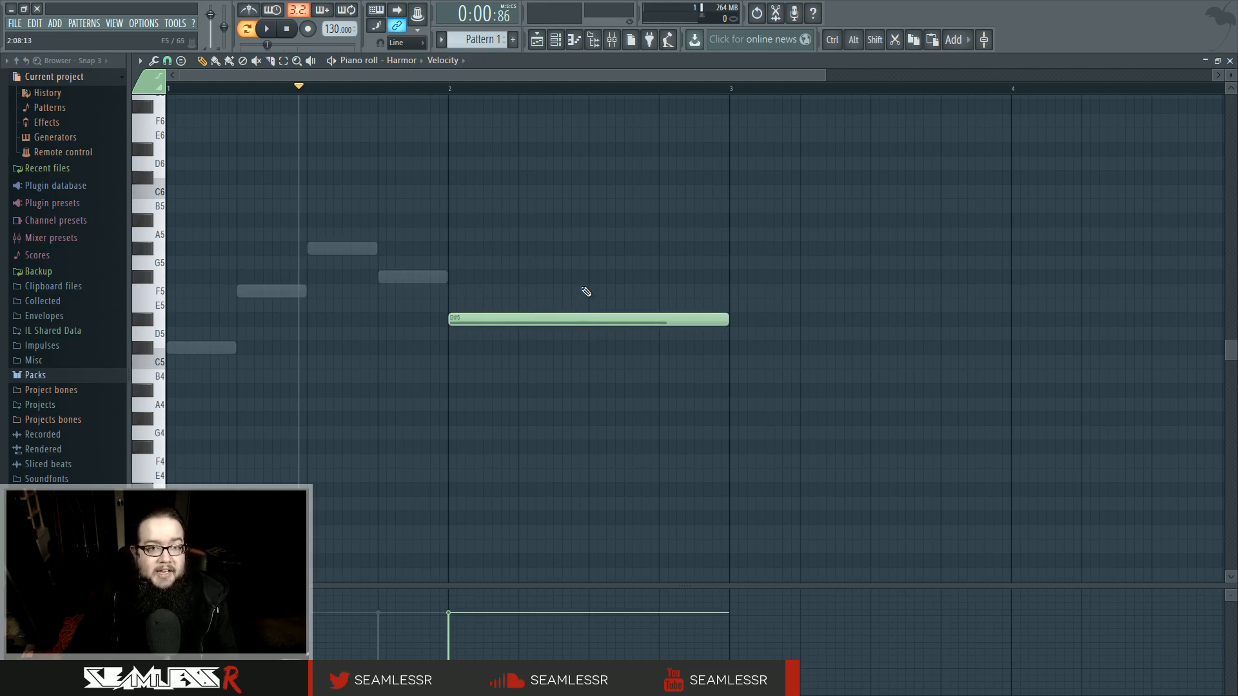
pyautogui.moveTo(446, 277); pyautogui.dragTo(403, 274)
pyautogui.click(444, 249)
pyautogui.rightClick(446, 250)
pyautogui.click(410, 249)
pyautogui.rightClick(425, 248)
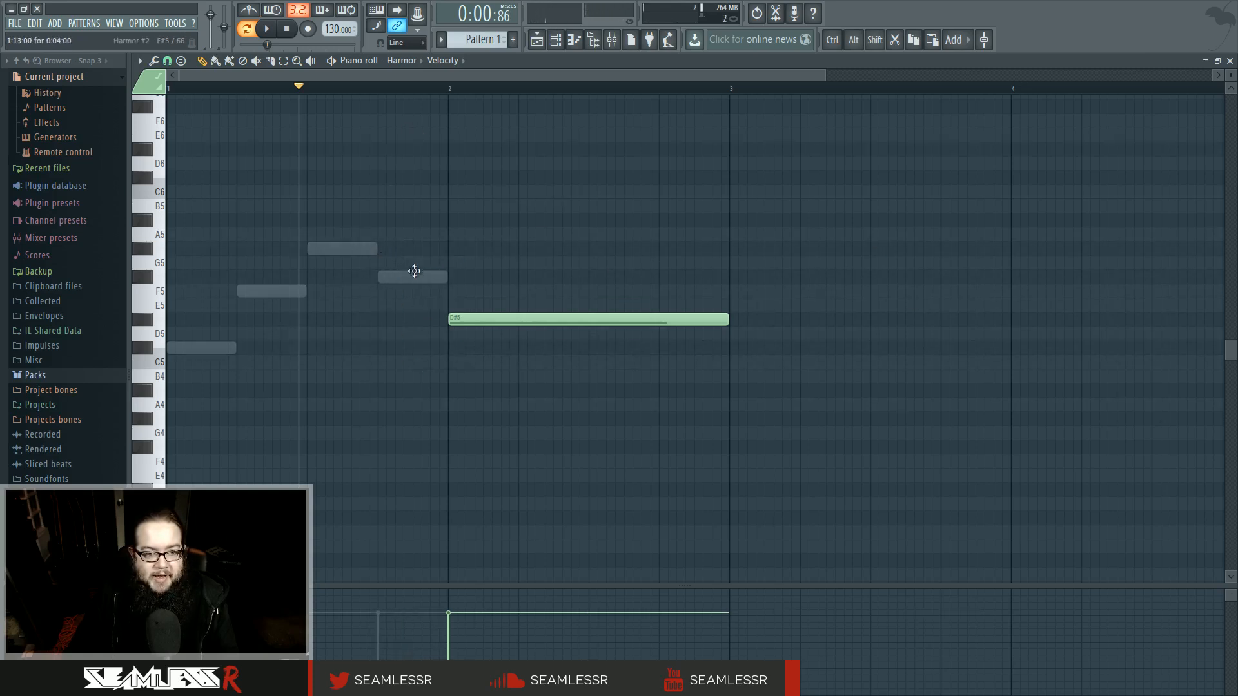
# - Switch back to Harmor #2 through its F#5 ghost note and place and delete a G#5 test note
pyautogui.doubleClick(424, 276)
pyautogui.click(451, 249)
pyautogui.rightClick(483, 249)
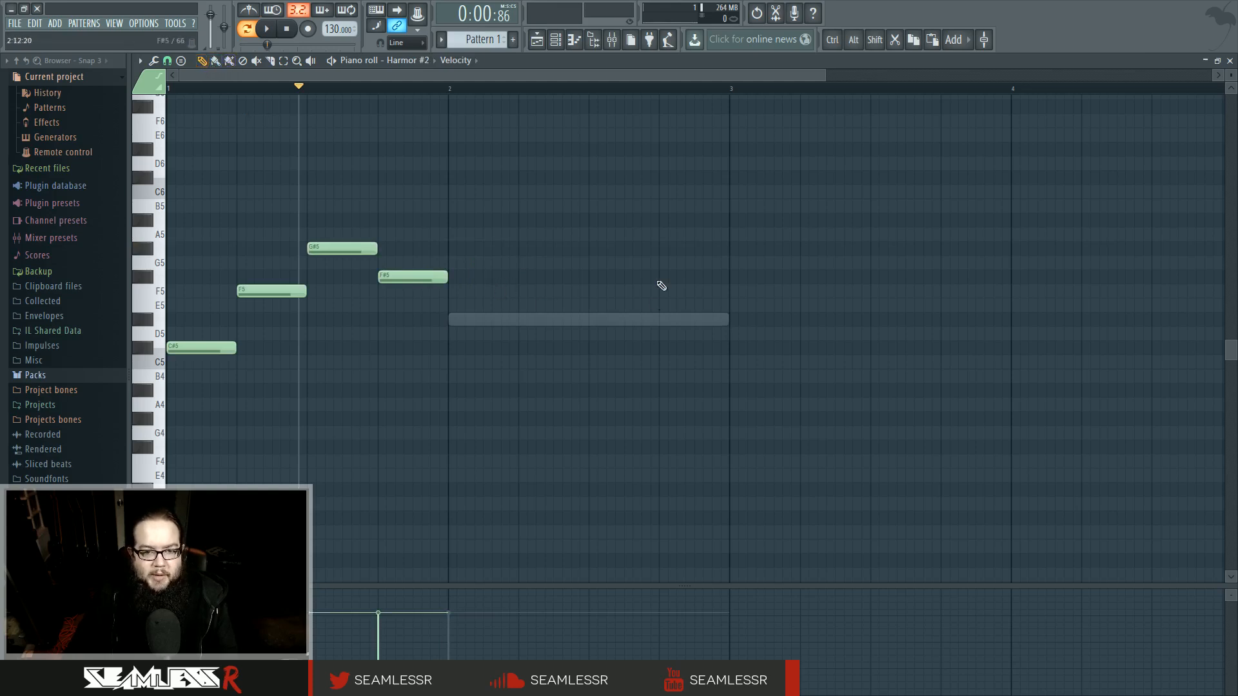
# - Place a quarter-bar G5 note in bar 3 of Harmor #2, move it to F5 and delete it, repeating the placement and deletion at G5
pyautogui.click(749, 264)
pyautogui.moveTo(771, 265)
pyautogui.mouseDown()
pyautogui.moveTo(776, 380)
pyautogui.moveTo(743, 273)
pyautogui.moveTo(767, 292)
pyautogui.mouseUp()
pyautogui.rightClick(782, 292)
pyautogui.click(732, 265)
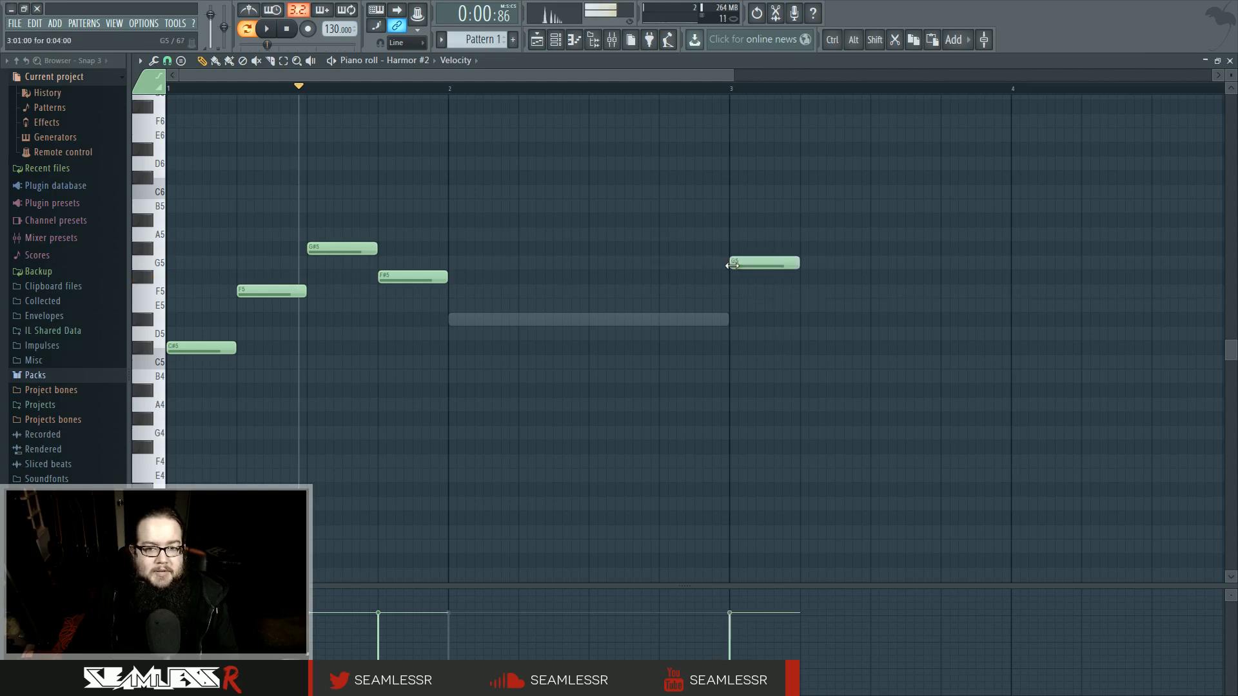
pyautogui.rightClick(742, 266)
# - Place slide notes on G5 near the start of bar 3 and delete them
pyautogui.click(743, 264)
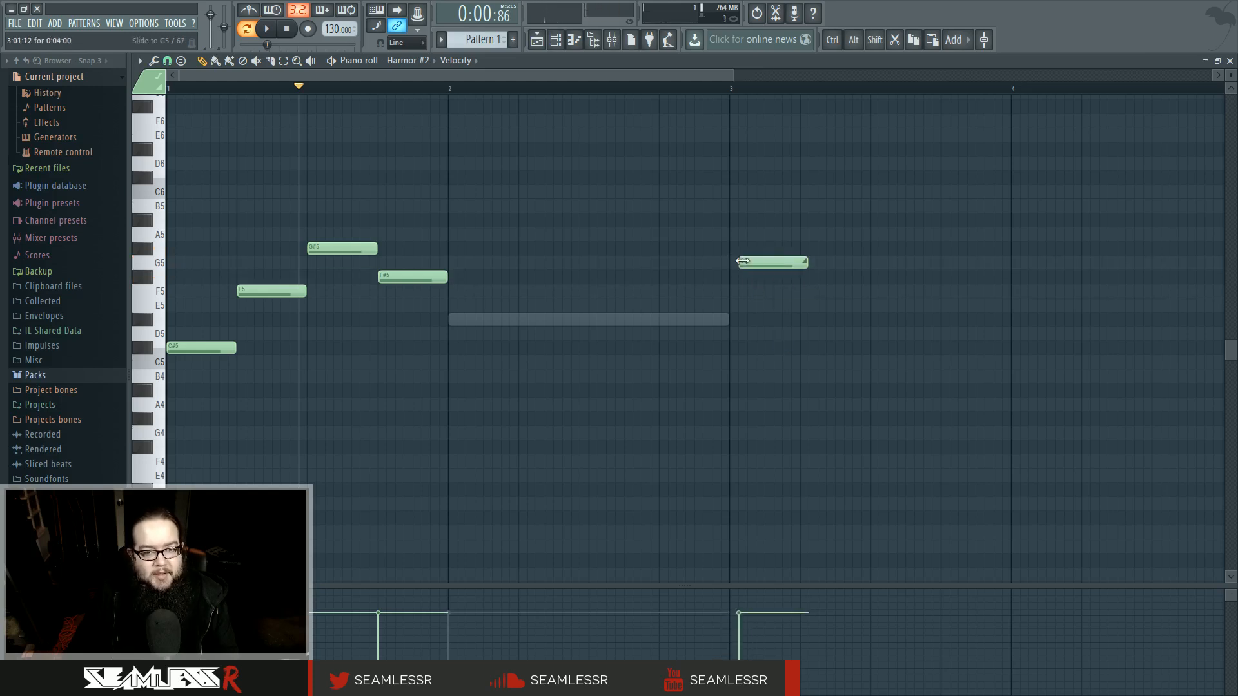
pyautogui.rightClick(768, 260)
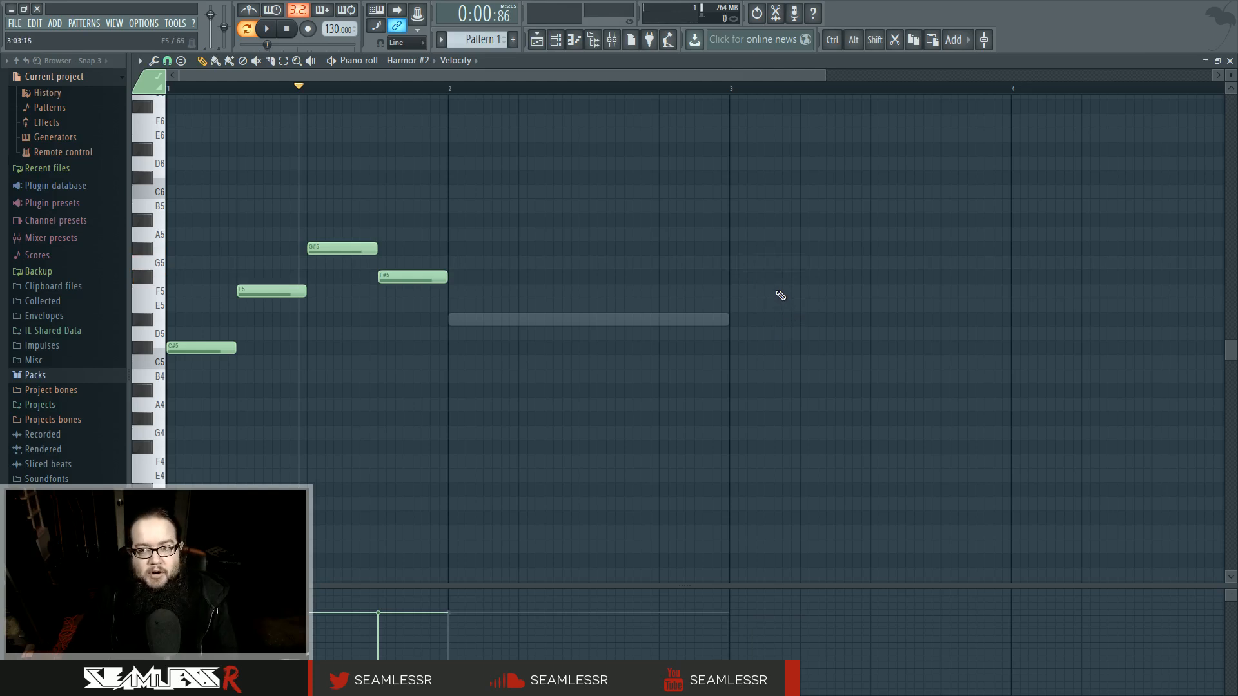
pyautogui.click(744, 267)
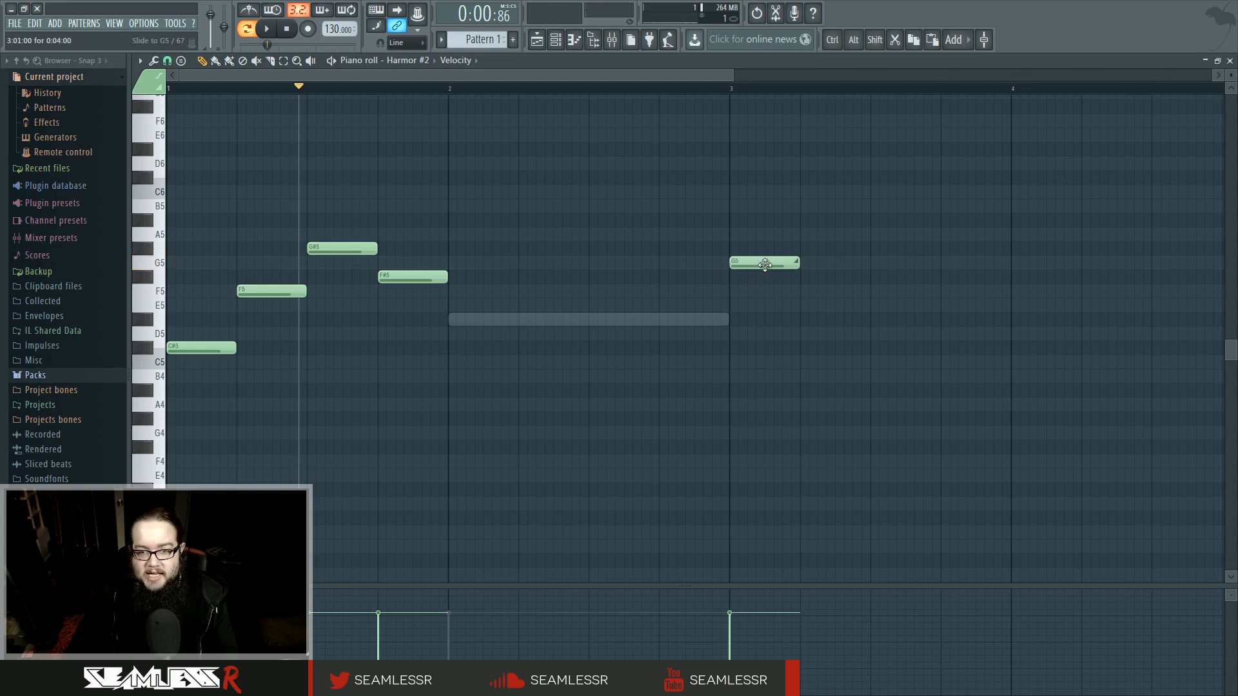
pyautogui.click(796, 250)
pyautogui.rightClick(829, 243)
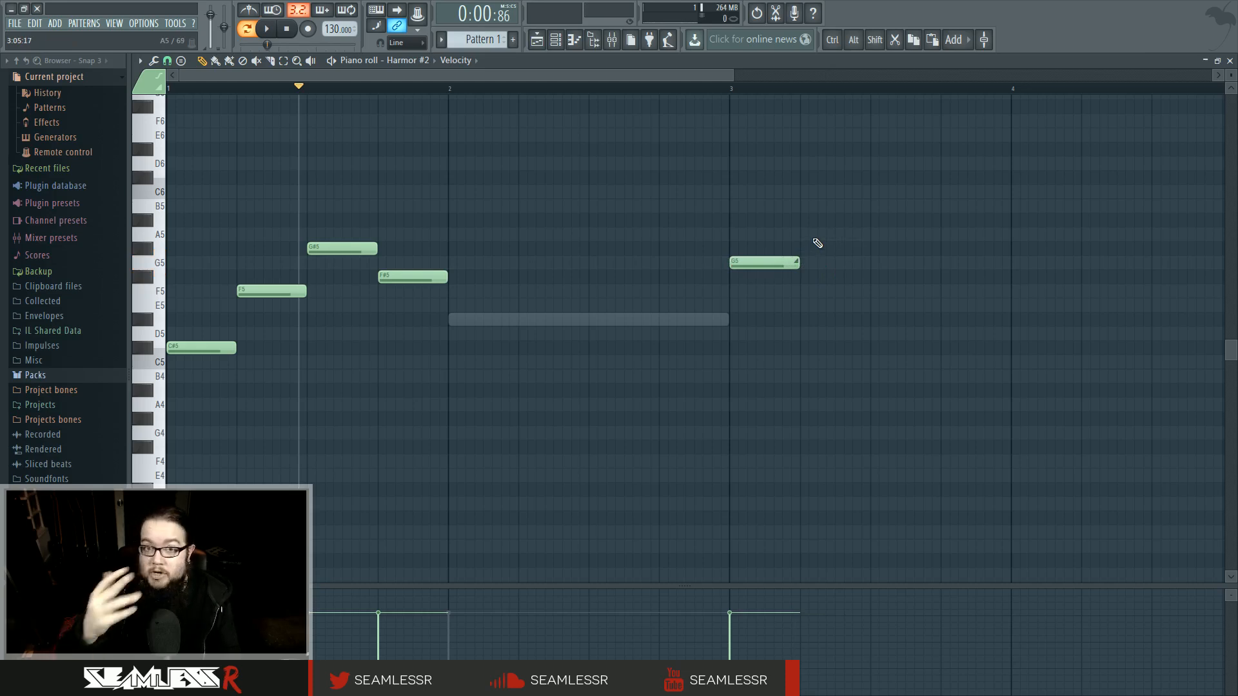
pyautogui.rightClick(767, 262)
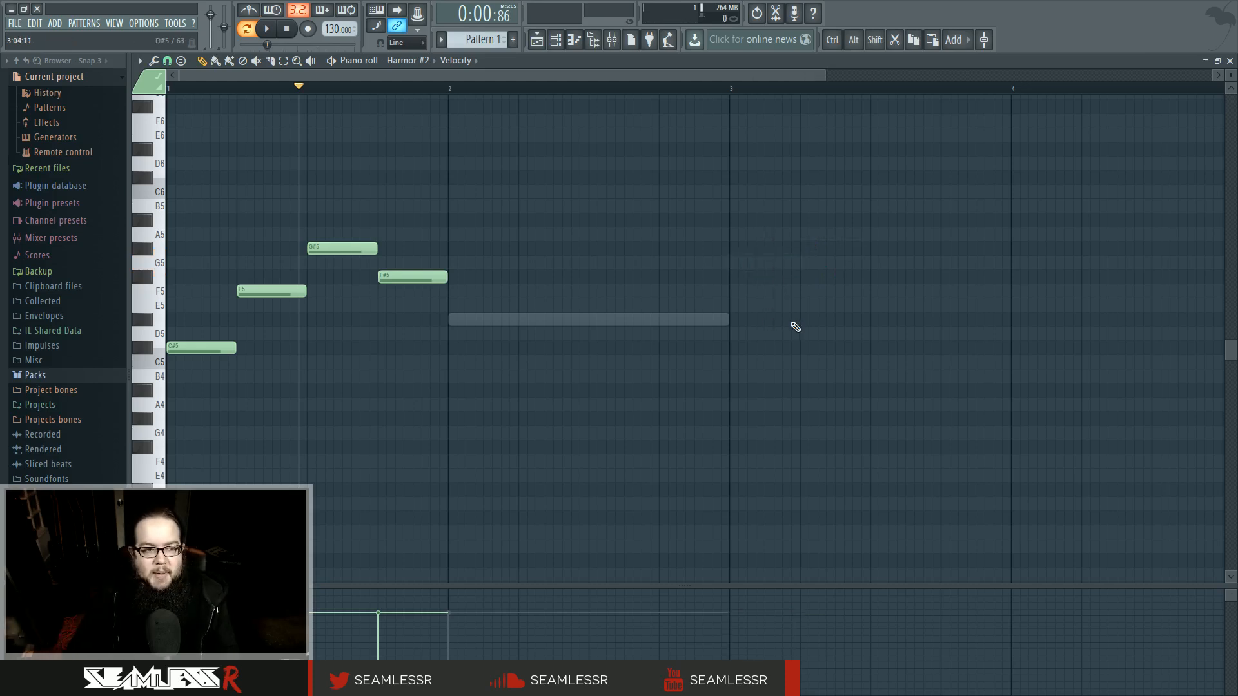
# - Open the general settings, review the mouse input options and close the window
pyautogui.click(155, 24)
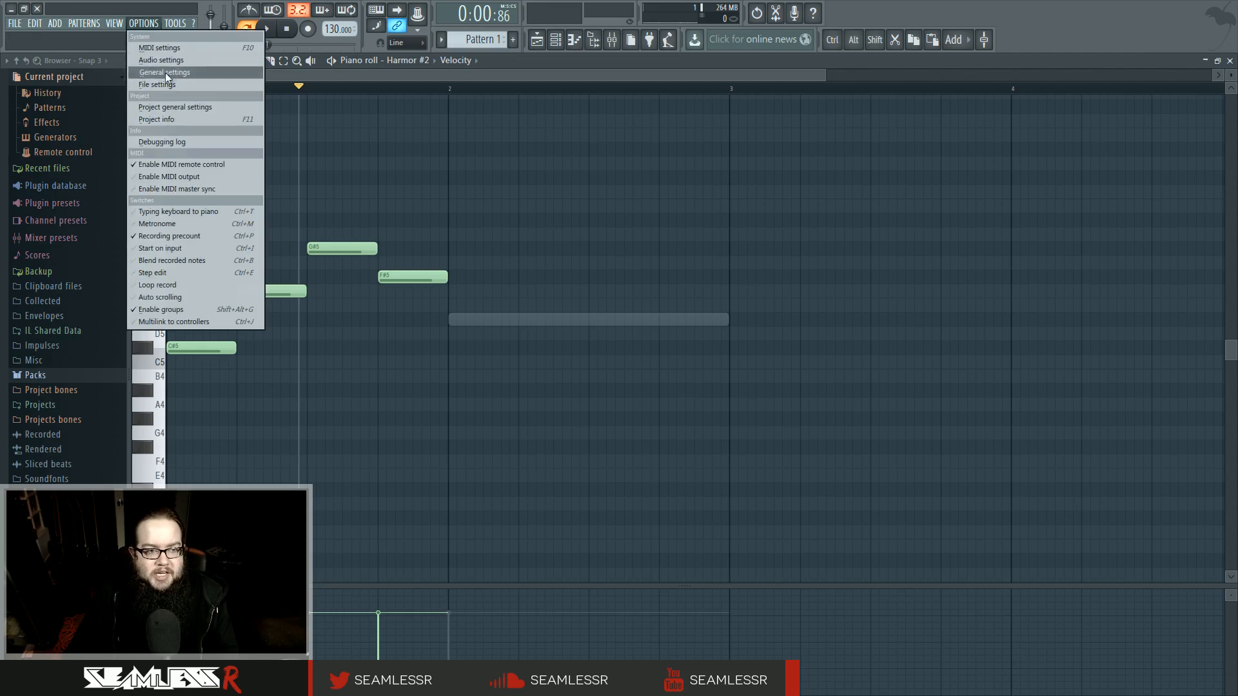
pyautogui.click(144, 23)
pyautogui.click(161, 73)
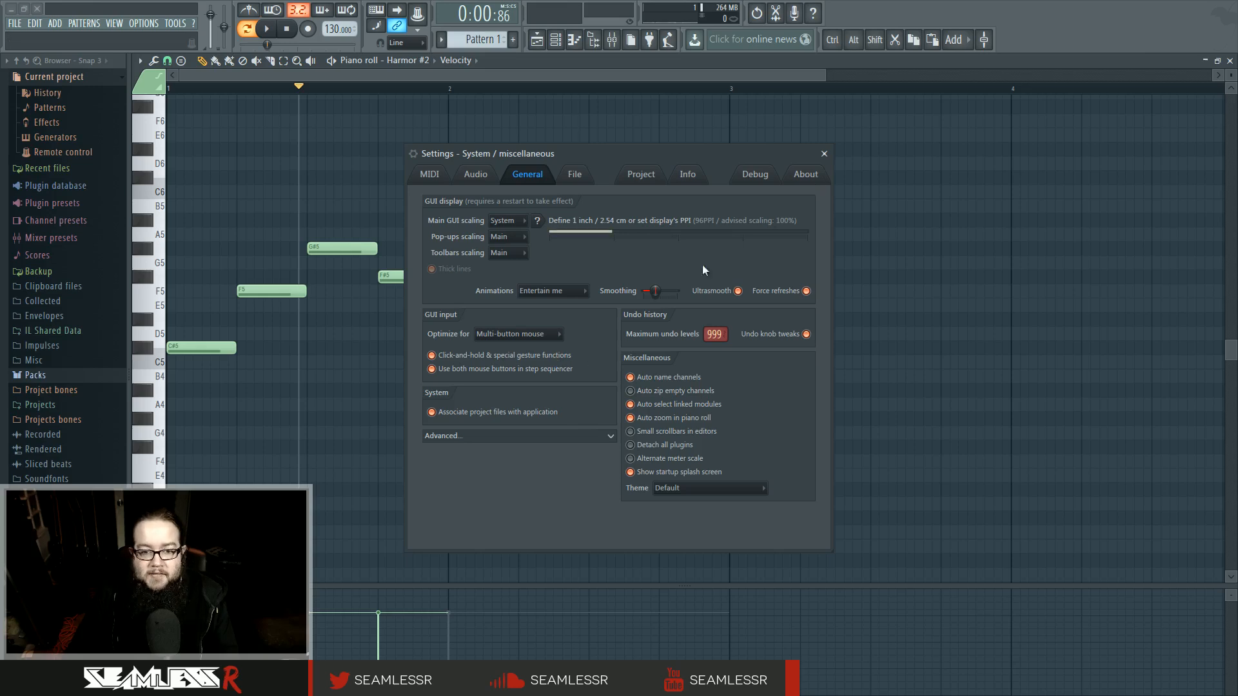
pyautogui.click(824, 155)
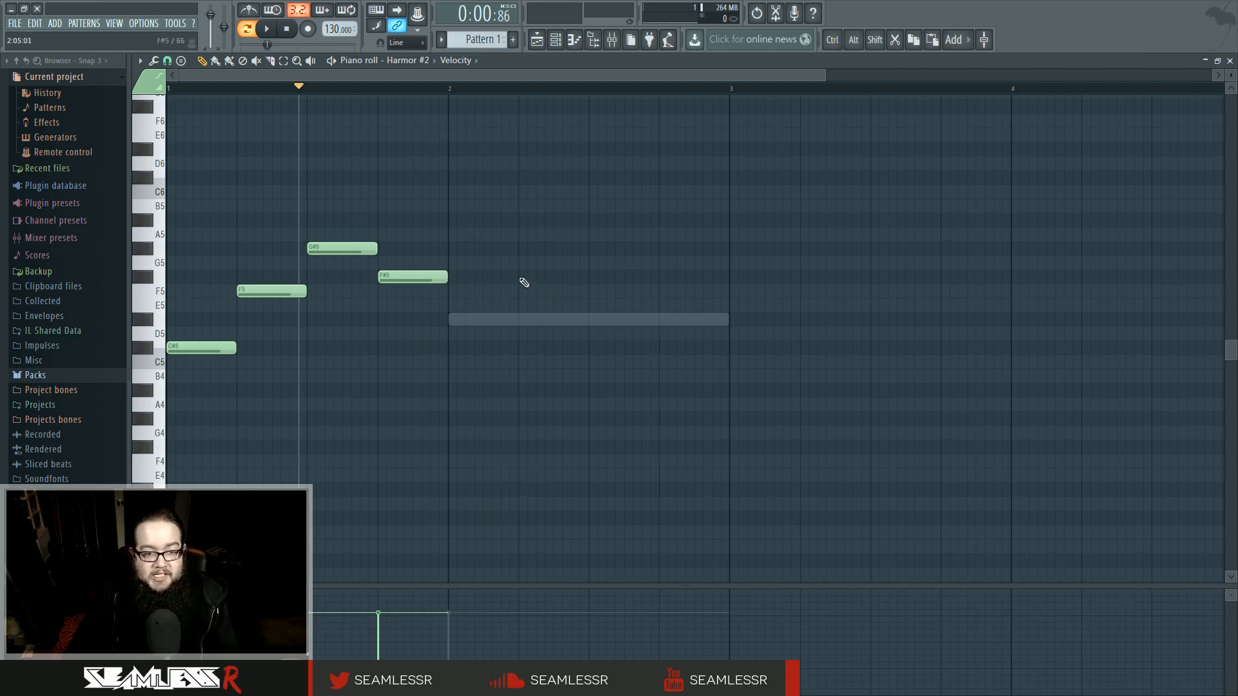
# - Switch to the Harmor channel through its ghost note and add a quarter-bar G#5 note at 2:05:00
pyautogui.doubleClick(483, 320)
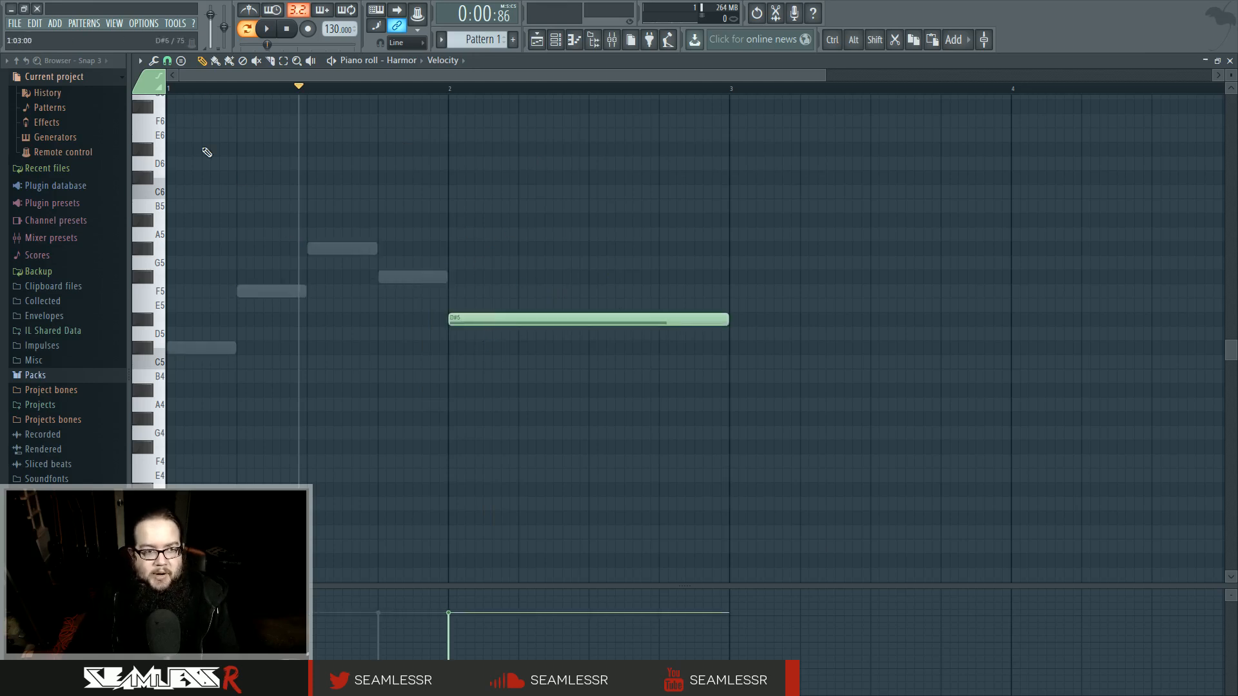
pyautogui.click(530, 248)
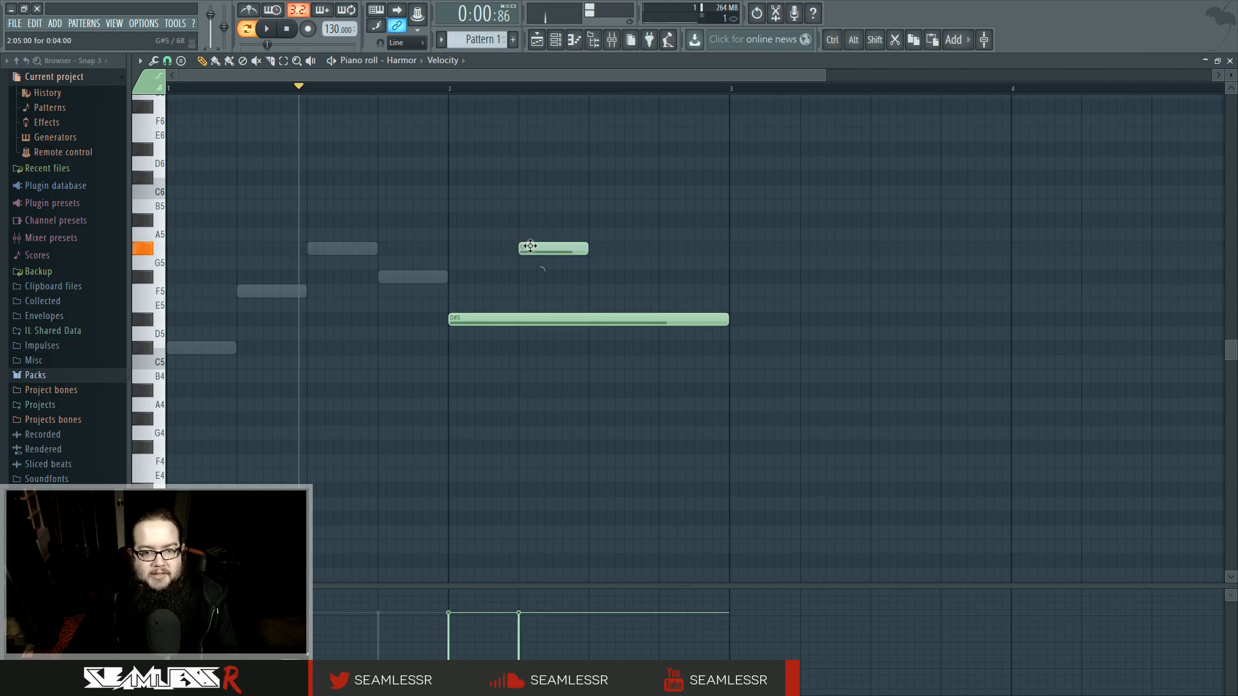
pyautogui.keyDown('shift'); pyautogui.click(530, 248); pyautogui.keyUp('shift')
# - Duplicate the G#5 note further along bar 2 several times, deleting each copy and the original
pyautogui.moveTo(557, 253); pyautogui.dragTo(643, 253)
pyautogui.rightClick(651, 253)
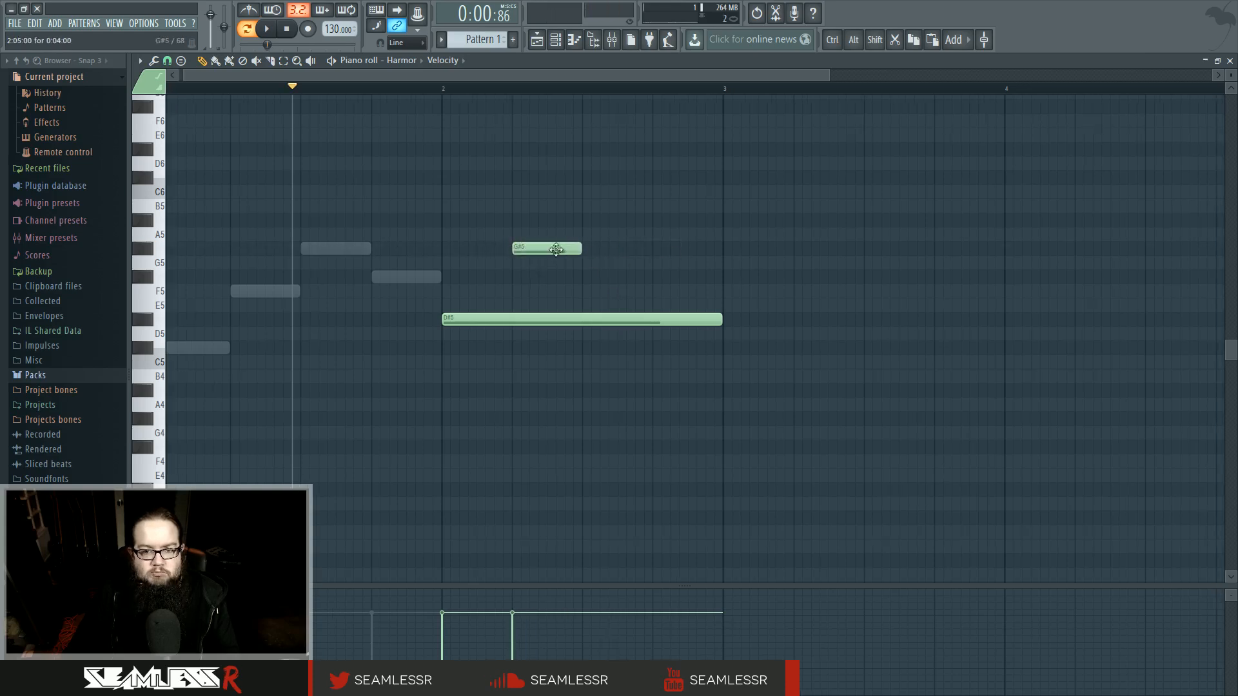
pyautogui.moveTo(556, 249); pyautogui.dragTo(641, 250)
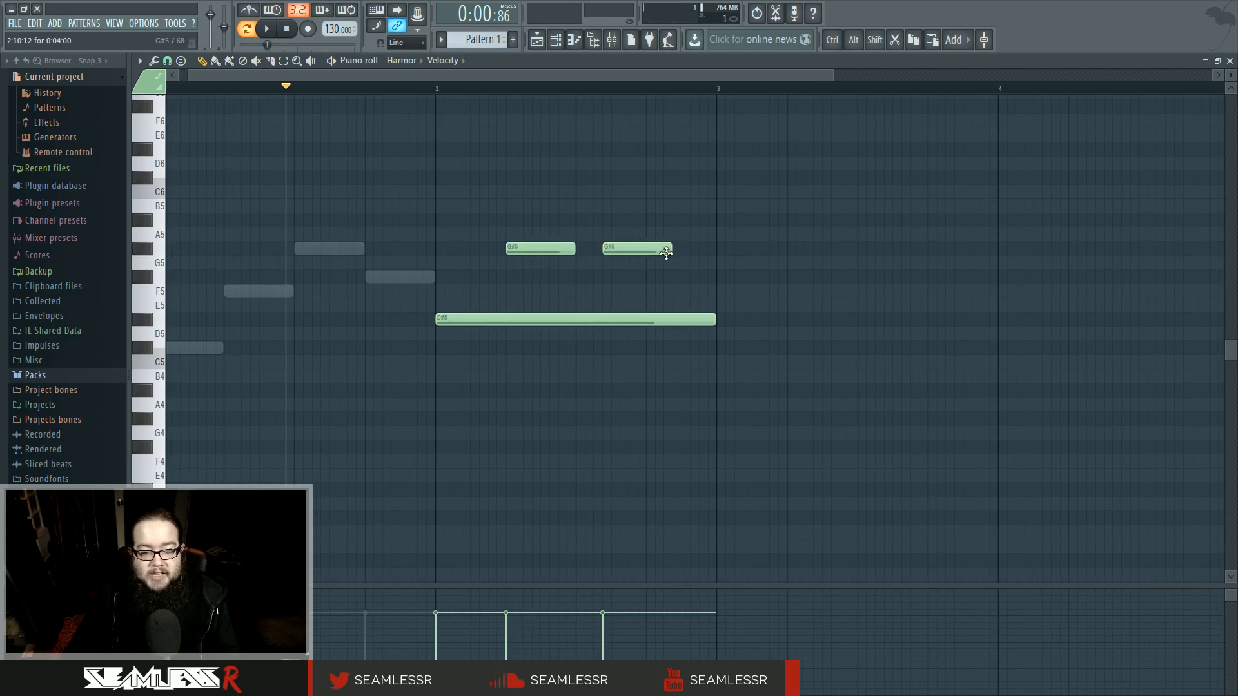
pyautogui.rightClick(627, 252)
pyautogui.click(529, 248)
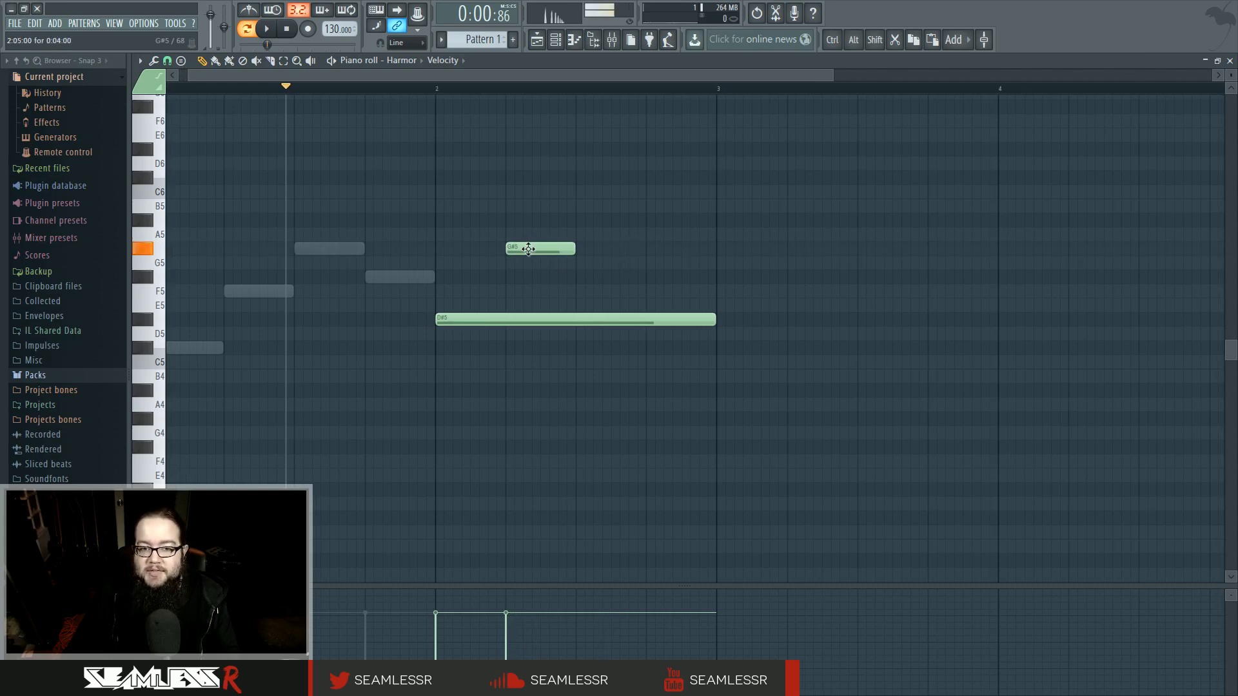
pyautogui.moveTo(533, 249); pyautogui.dragTo(620, 249)
pyautogui.rightClick(616, 251)
pyautogui.rightClick(516, 248)
# - Add a quarter-bar slide note, move it to D#6 at the start of bar 2 and play the pattern
pyautogui.click(517, 249)
pyautogui.moveTo(545, 249); pyautogui.dragTo(487, 150)
pyautogui.press('space')
pyautogui.press('space')
# - Open the Harmor plugin window from the channel rack, play the pattern to observe it and close the window
pyautogui.click(559, 40)
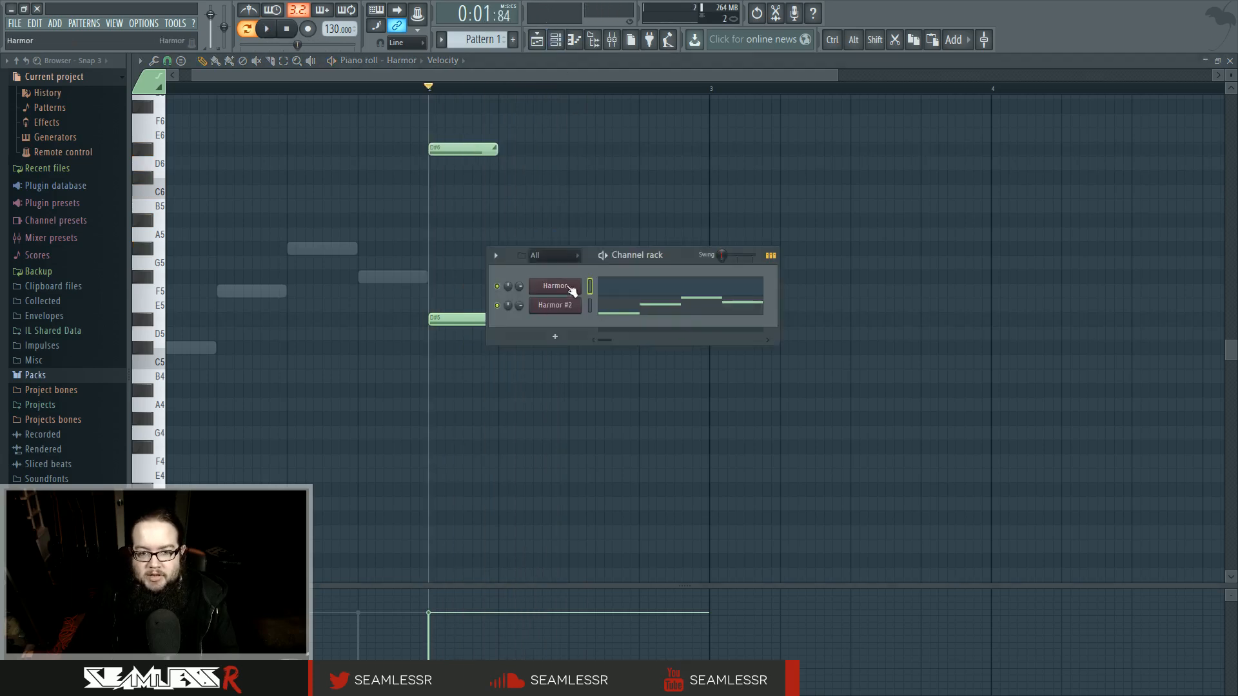
pyautogui.click(572, 291)
pyautogui.click(836, 176)
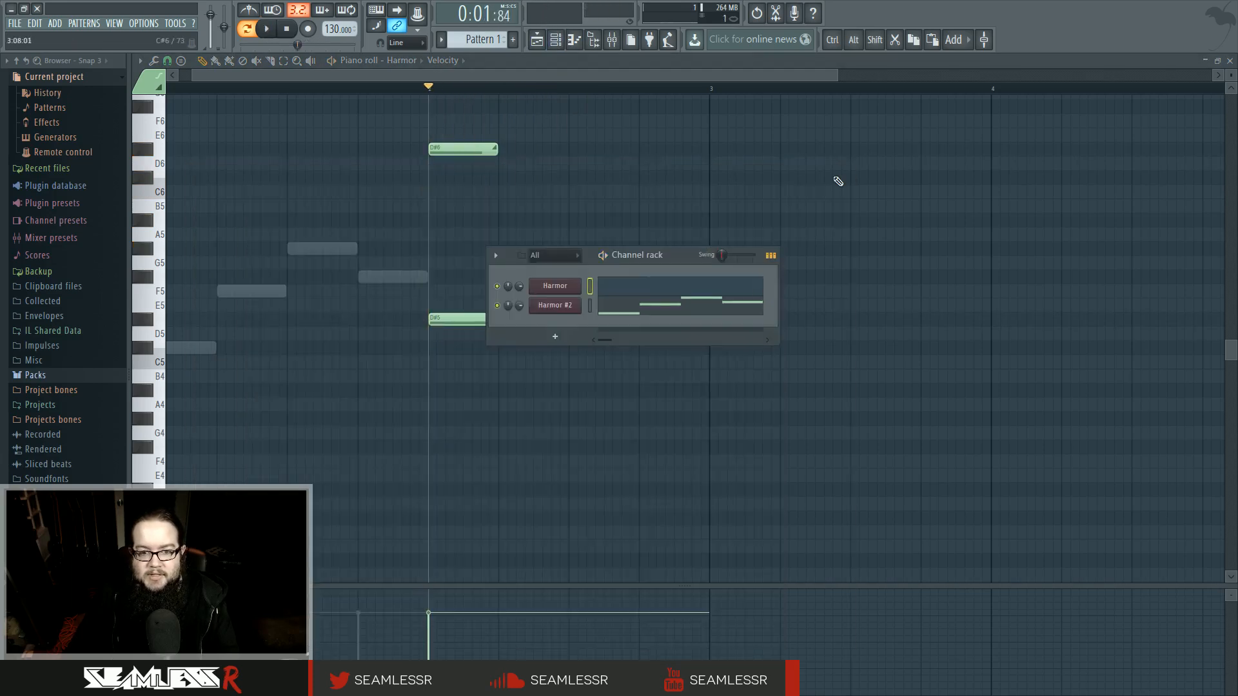
pyautogui.click(555, 291)
pyautogui.press('space')
pyautogui.press('space')
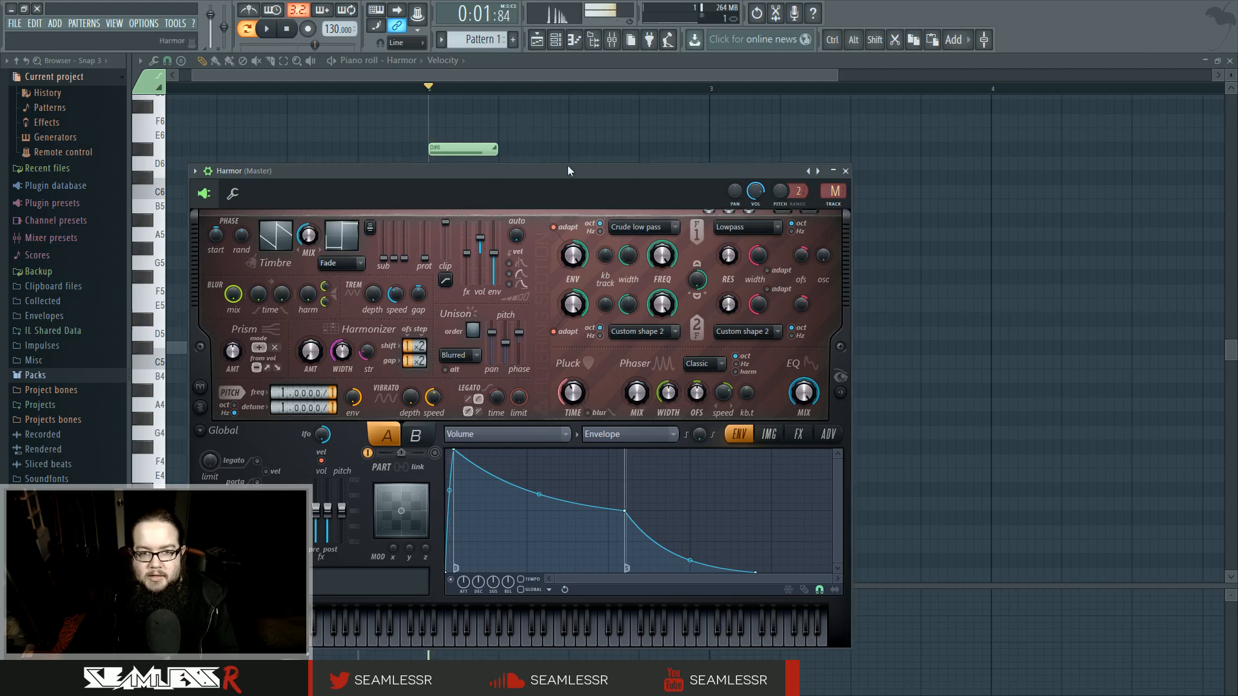
pyautogui.press('Escape')
# - Move the slide note to C#6 on the second beat of bar 2 and delete it
pyautogui.moveTo(451, 150); pyautogui.dragTo(522, 179)
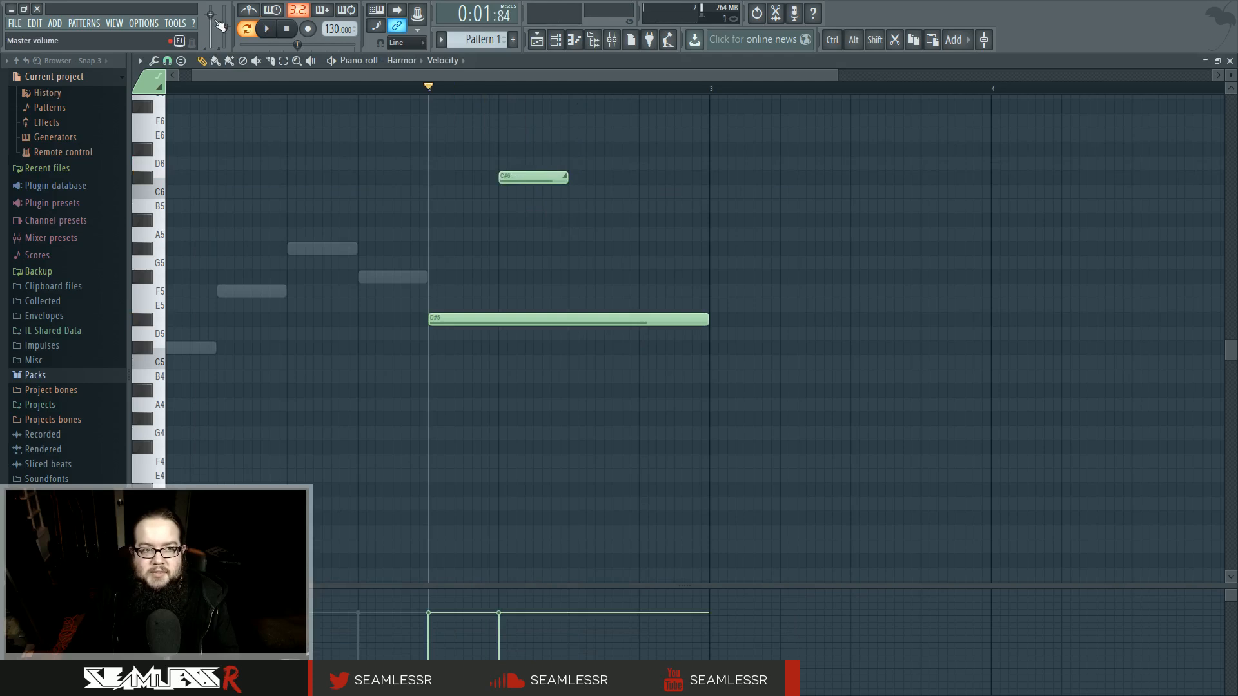
pyautogui.rightClick(533, 177)
# - Place two test notes on C#6 and C6 in bar 3, play from that bar and delete both notes
pyautogui.click(728, 177)
pyautogui.click(806, 192)
pyautogui.rightClick(758, 178)
pyautogui.click(760, 88)
pyautogui.press('space')
pyautogui.press('space')
pyautogui.rightClick(832, 192)
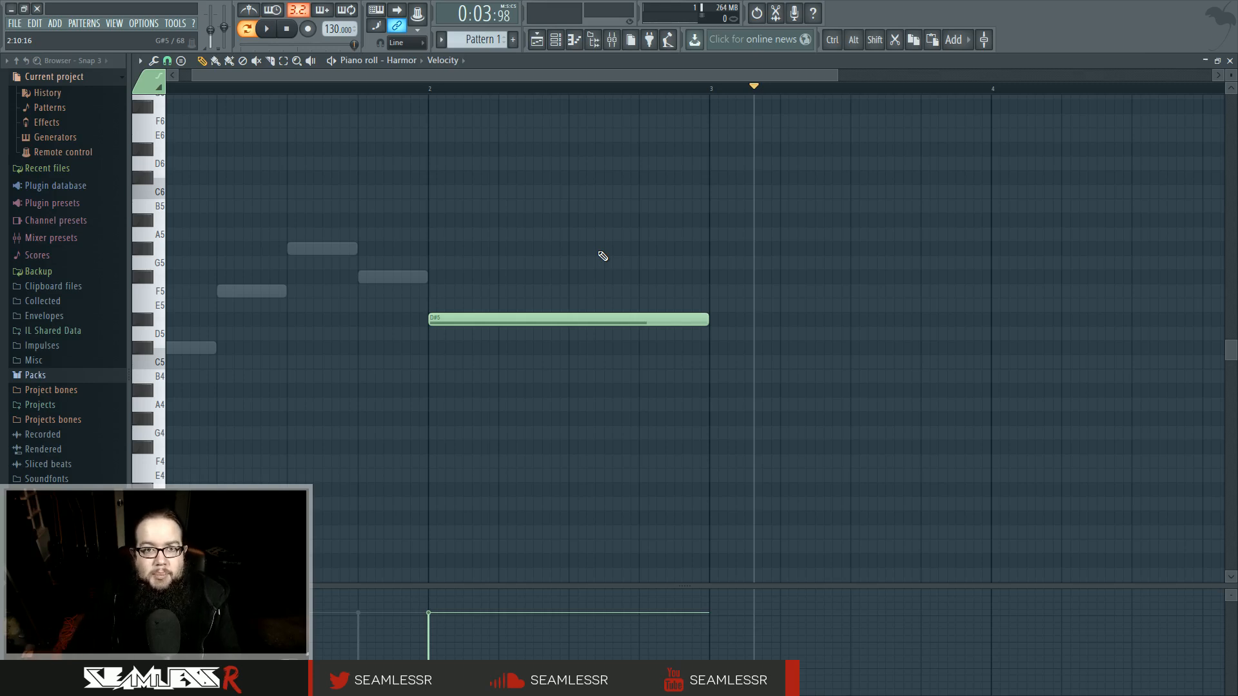
# - Add a slide note on C6 at 2:05:00, shorten it to a sliver and play from the start of bar 2
pyautogui.click(502, 191)
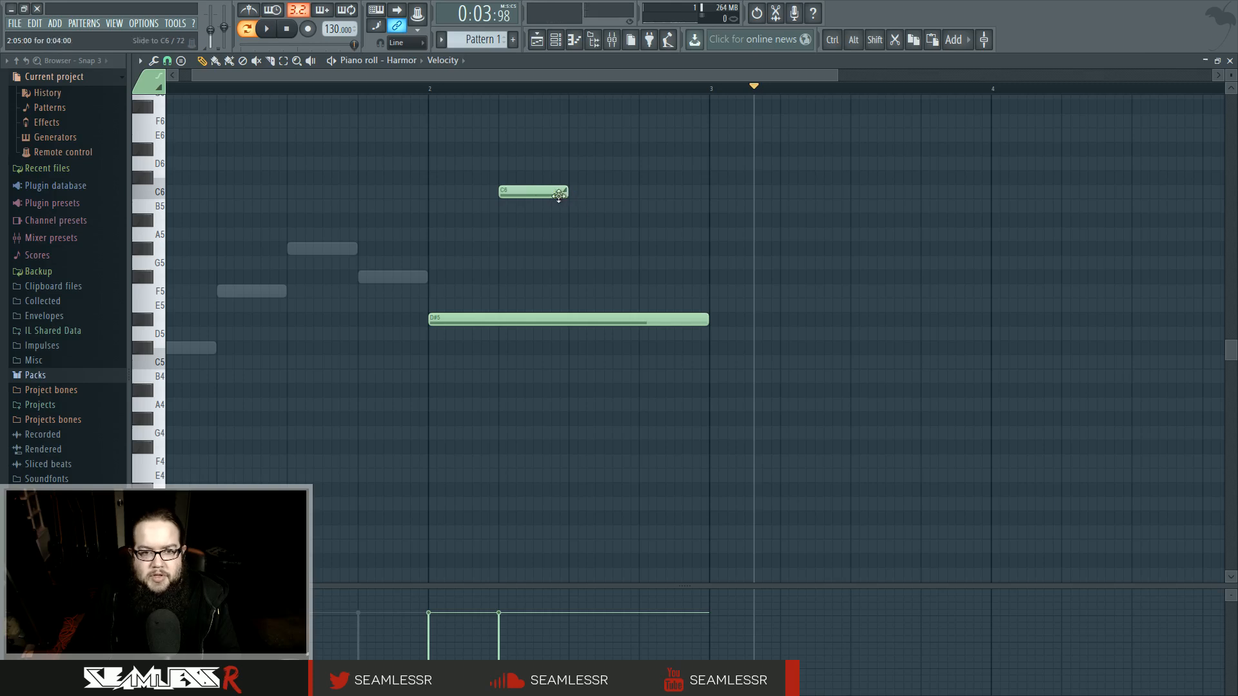
pyautogui.click(431, 91)
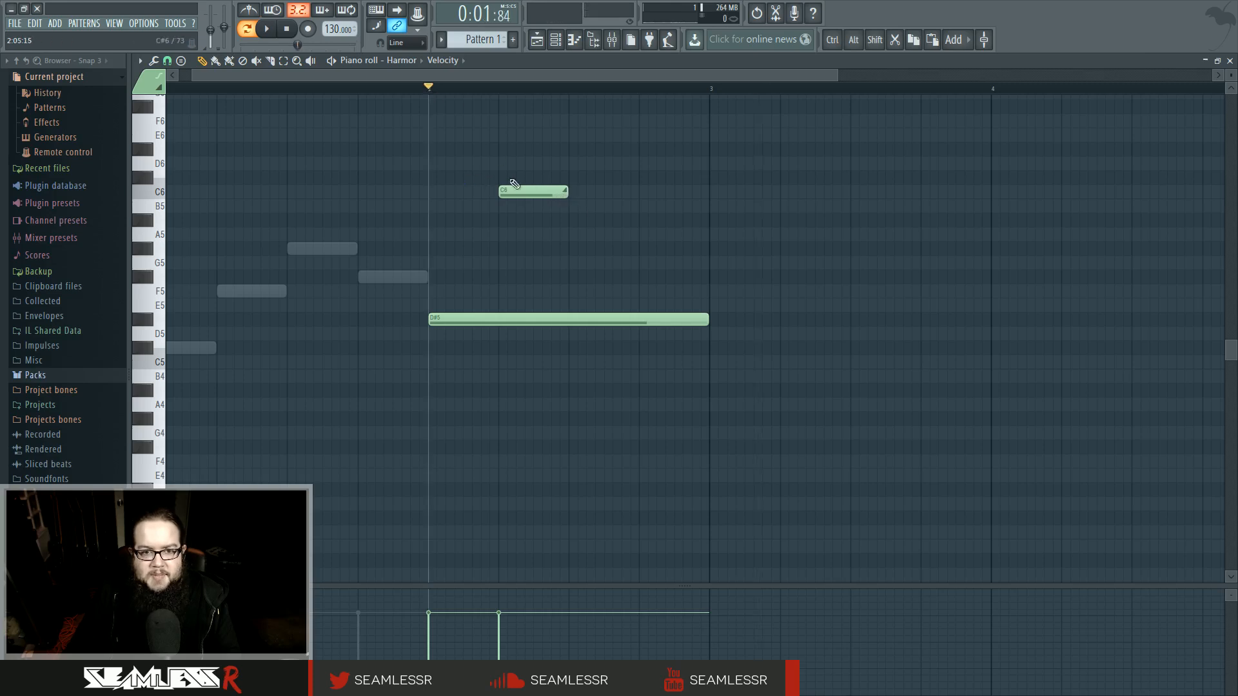
pyautogui.moveTo(567, 193); pyautogui.dragTo(504, 196)
pyautogui.press('space')
pyautogui.press('space')
pyautogui.press('space')
# - Add a run of short slide notes between F5 and C#6 across the rest of bar 2 and play it
pyautogui.click(512, 221)
pyautogui.press('space')
pyautogui.press('space')
pyautogui.click(528, 193)
pyautogui.click(547, 235)
pyautogui.click(572, 262)
pyautogui.click(606, 177)
pyautogui.click(650, 291)
pyautogui.click(677, 177)
pyautogui.press('space')
# - Delete all the short slide notes above the long D#5 note in bar 2
pyautogui.rightClick(676, 178)
pyautogui.rightClick(607, 177)
pyautogui.rightClick(529, 191)
pyautogui.rightClick(651, 291)
pyautogui.rightClick(547, 234)
pyautogui.rightClick(511, 220)
pyautogui.rightClick(572, 263)
# - Add a slide note on A#5 at 2:03:00, extend it to the third beat of bar 2 and play the pattern
pyautogui.click(464, 220)
pyautogui.moveTo(466, 220); pyautogui.dragTo(567, 220)
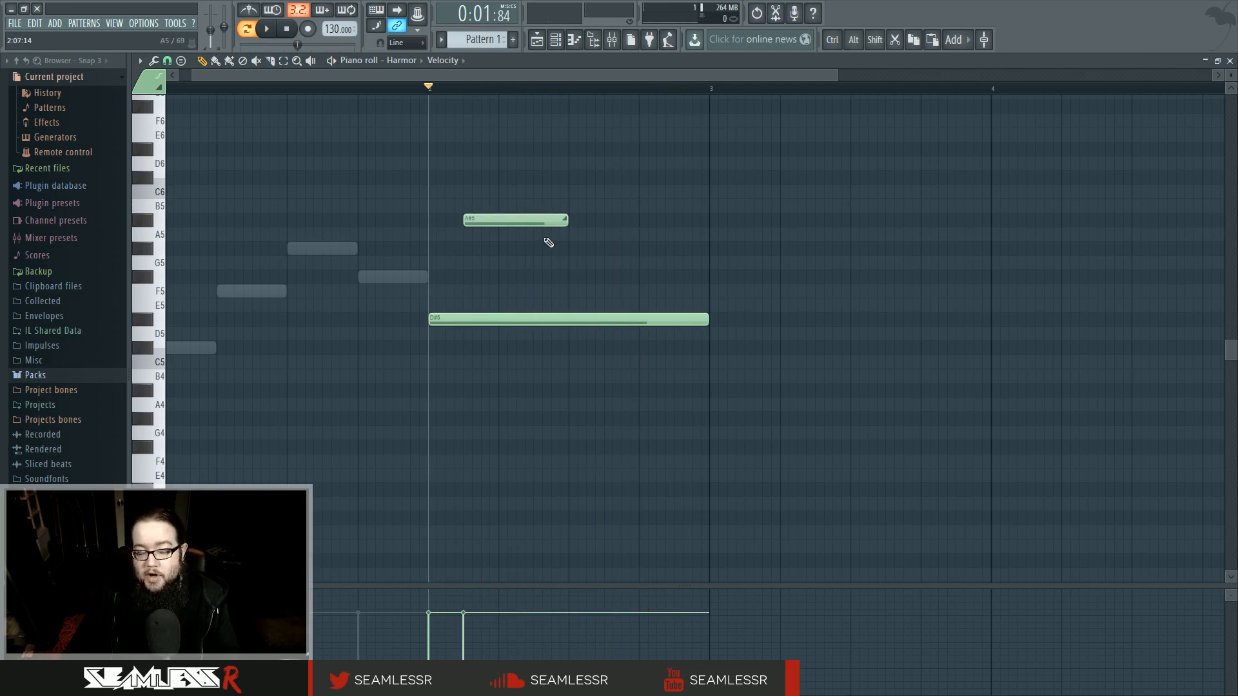
pyautogui.press('space')
# - Raise the A#5 slide note's velocity to maximum and play the pattern from bar 2
pyautogui.moveTo(475, 685); pyautogui.dragTo(486, 555)
pyautogui.press('space')
pyautogui.press('space')
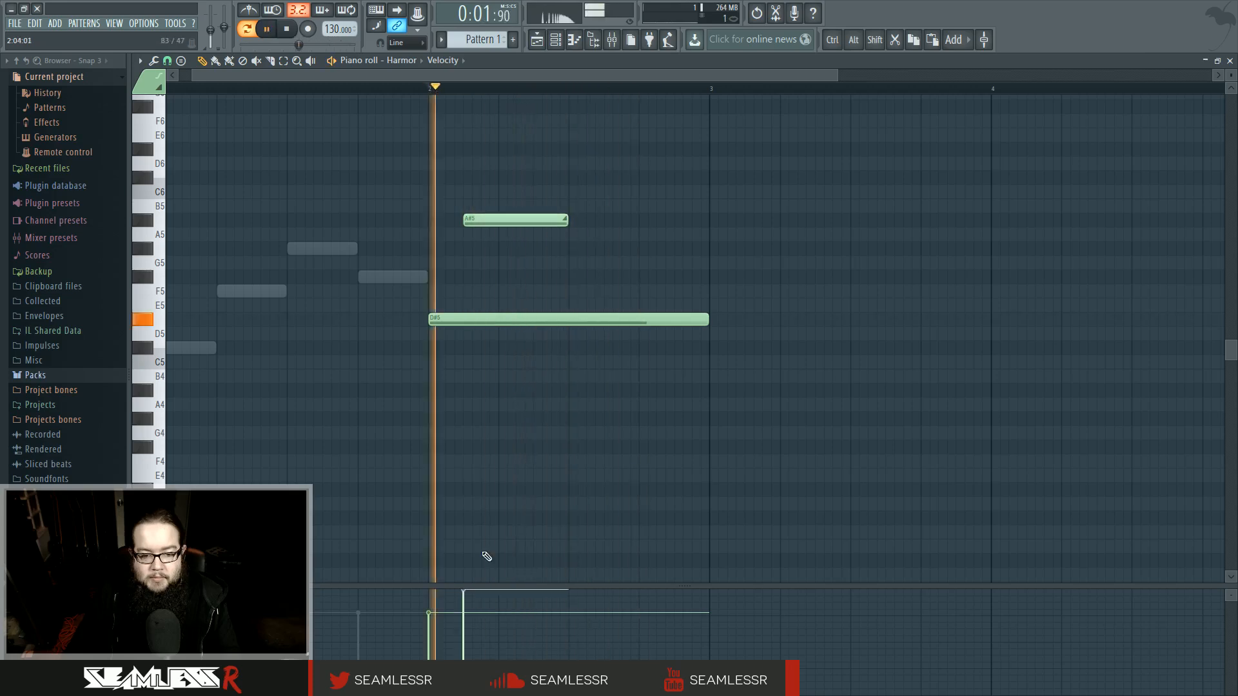
# - Lower the note velocity in bar 2, play the pattern, and bring the D#5 and A#5 velocities back to the same level
pyautogui.moveTo(442, 613); pyautogui.dragTo(439, 690)
pyautogui.press('space')
pyautogui.press('space')
pyautogui.press('space')
pyautogui.moveTo(428, 644); pyautogui.dragTo(473, 615)
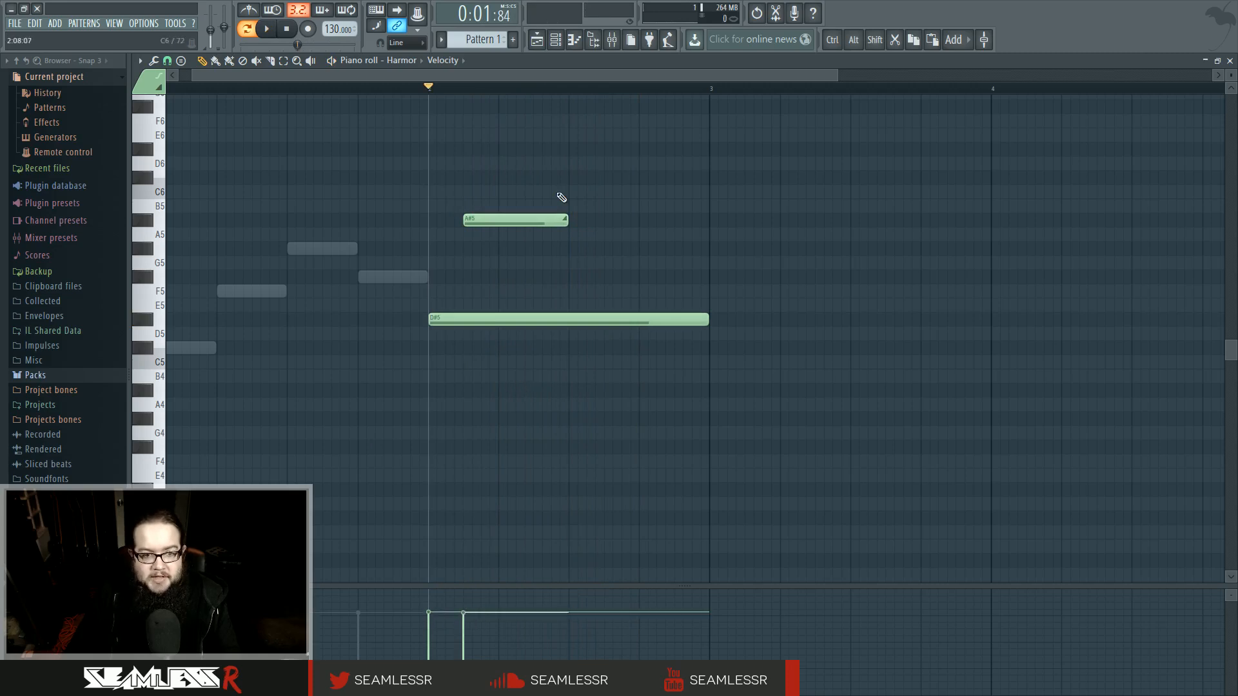
# - Try the slide and portamento switches in the A#5 slide note's properties and close them without accepting
pyautogui.doubleClick(514, 219)
pyautogui.moveTo(598, 270); pyautogui.dragTo(798, 225)
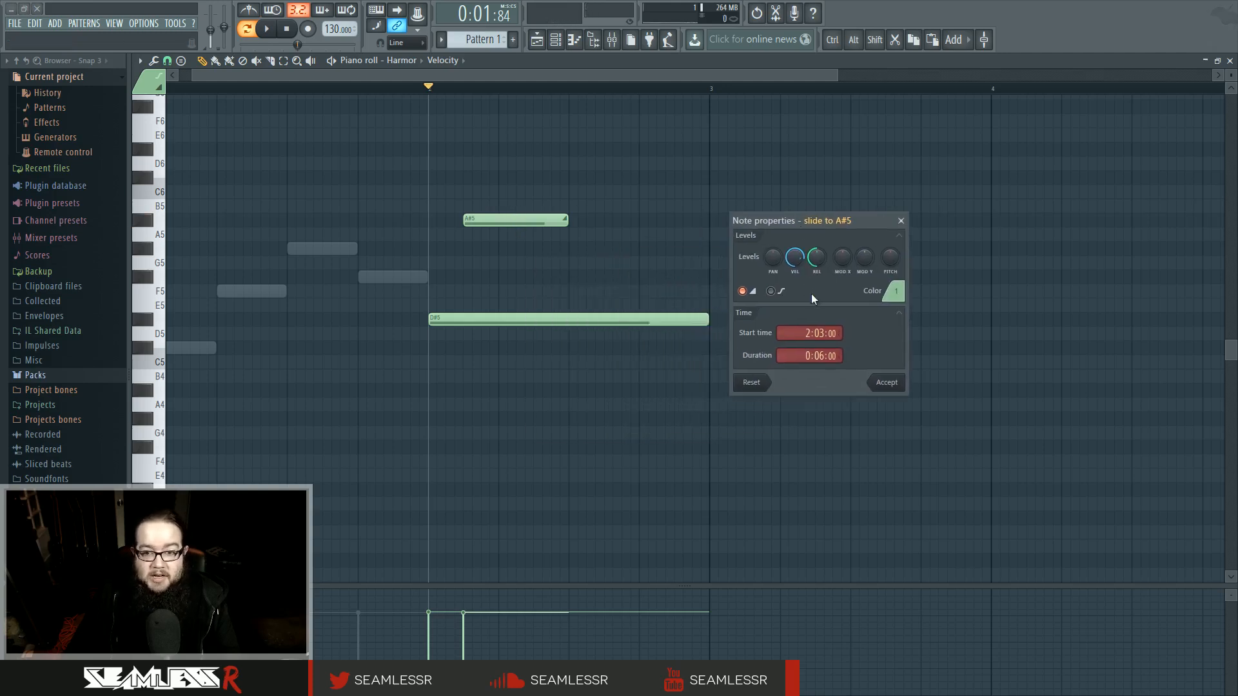
pyautogui.click(743, 291)
pyautogui.click(770, 294)
pyautogui.click(774, 294)
pyautogui.click(754, 293)
pyautogui.click(756, 294)
pyautogui.click(774, 293)
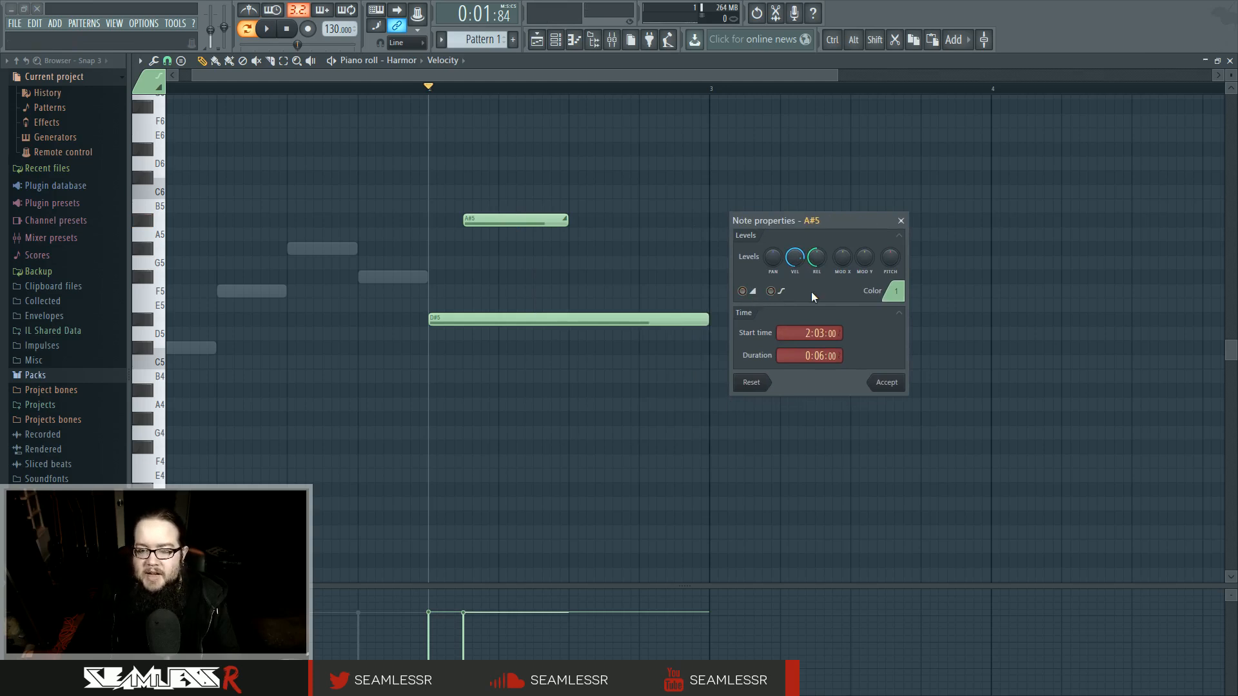
pyautogui.click(774, 293)
pyautogui.click(774, 293)
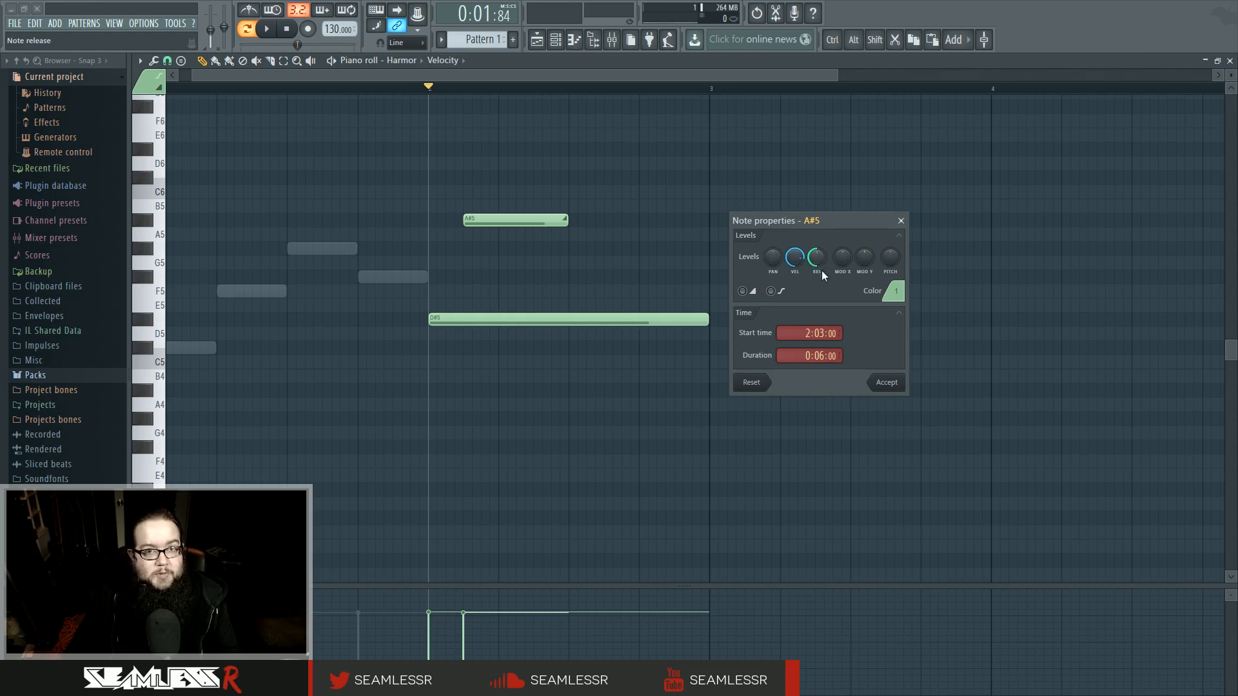
pyautogui.click(900, 221)
# - Open the first Harmor channel's plugin window and examine its X/Y/Z modulation controls
pyautogui.click(555, 40)
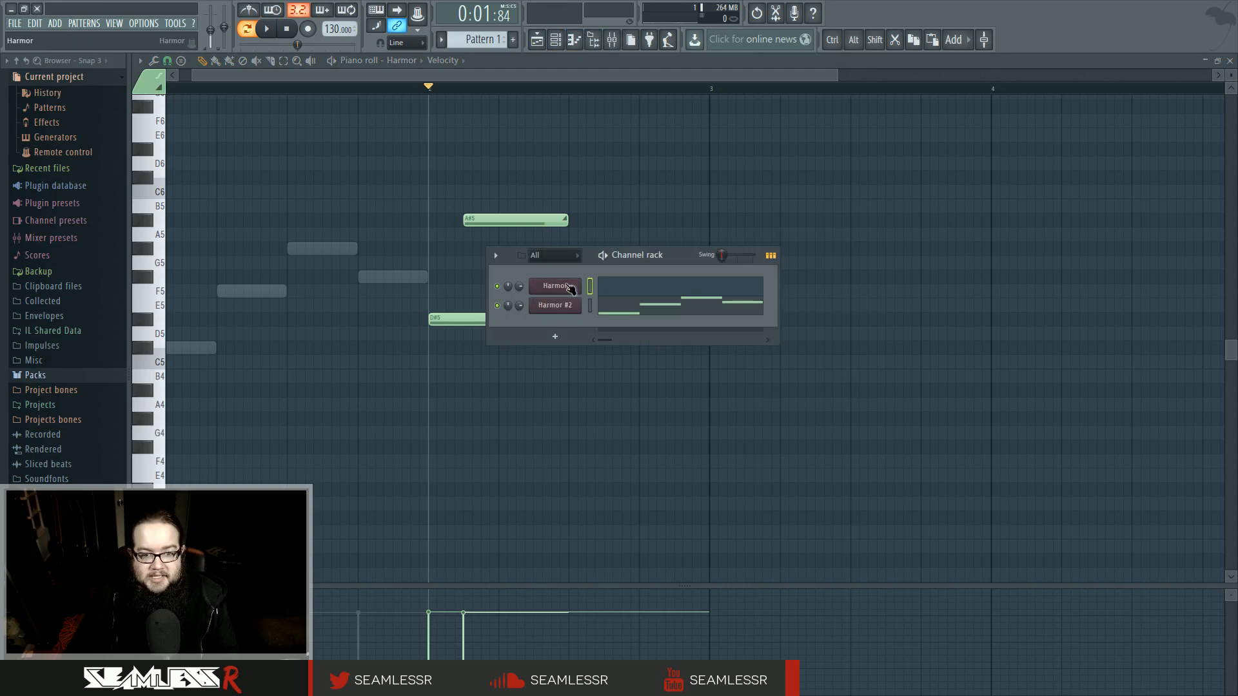
pyautogui.click(570, 288)
pyautogui.moveTo(586, 174); pyautogui.dragTo(908, 110)
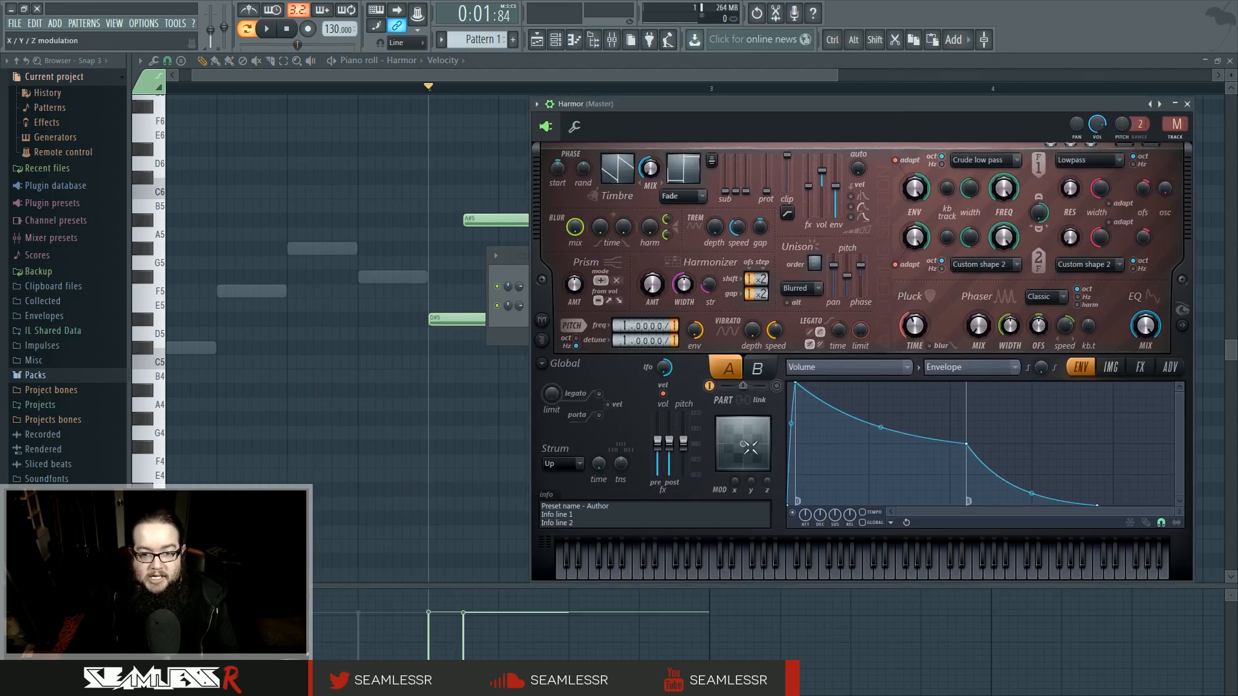
# - Switch the control lane to Mod X, lower the D#5 note's value and raise the A#5 slide note's value
pyautogui.rightClick(394, 424)
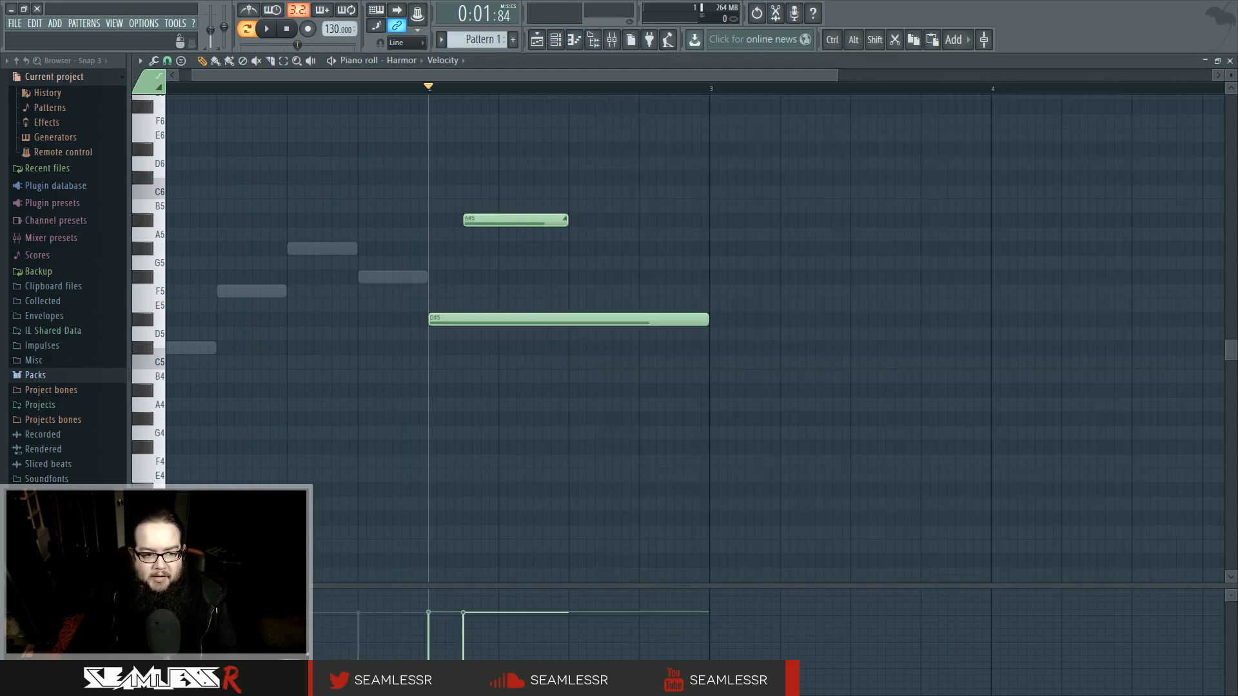
pyautogui.click(187, 596)
pyautogui.moveTo(445, 633); pyautogui.dragTo(454, 679)
pyautogui.click(488, 603)
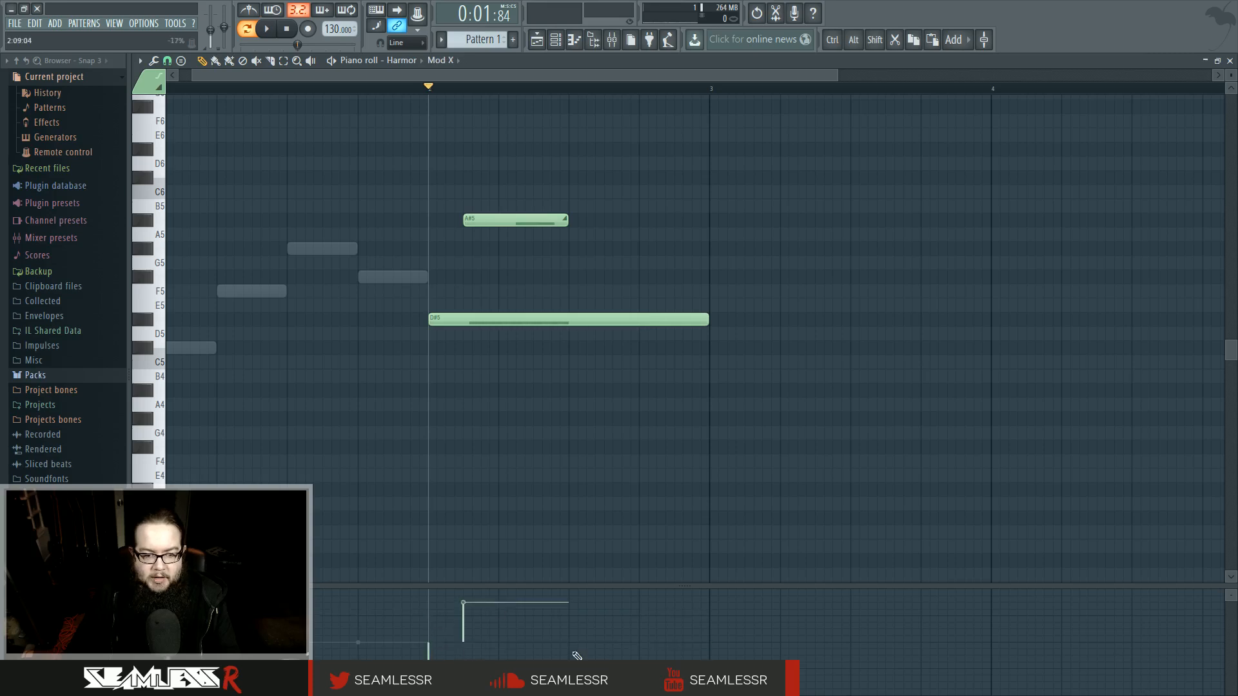
# - Reopen the first Harmor channel's plugin and play the pattern while watching its modulation pad
pyautogui.click(573, 40)
pyautogui.click(570, 289)
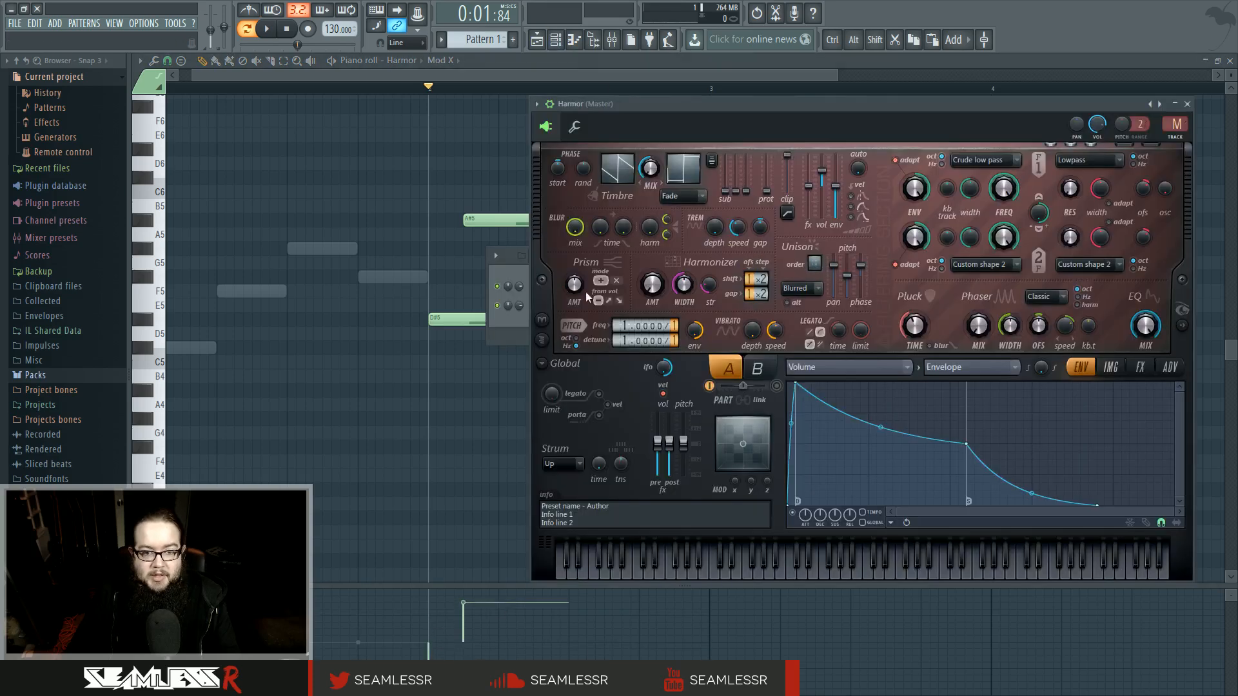
pyautogui.press('space')
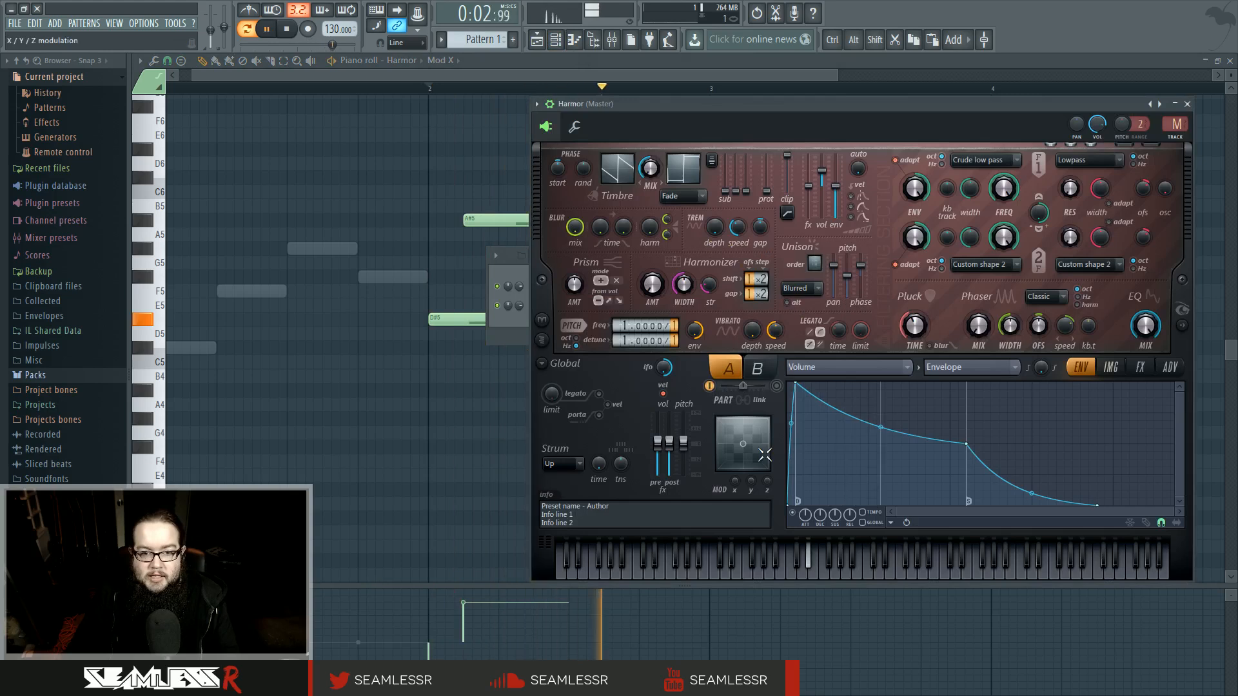
pyautogui.press('space')
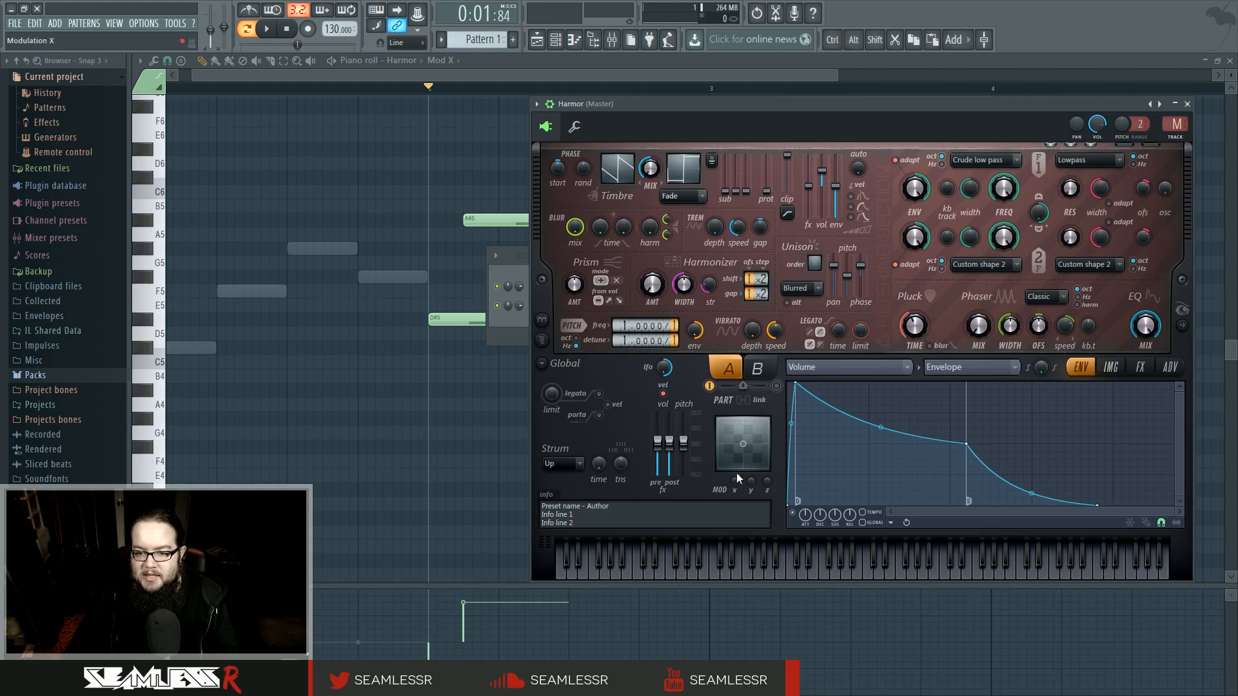
# - Try Harmor's modulation X knob, play the pattern, and check the A#5 slide note's properties in the piano roll
pyautogui.moveTo(735, 480); pyautogui.dragTo(735, 485)
pyautogui.press('space')
pyautogui.press('space')
pyautogui.press('F7')
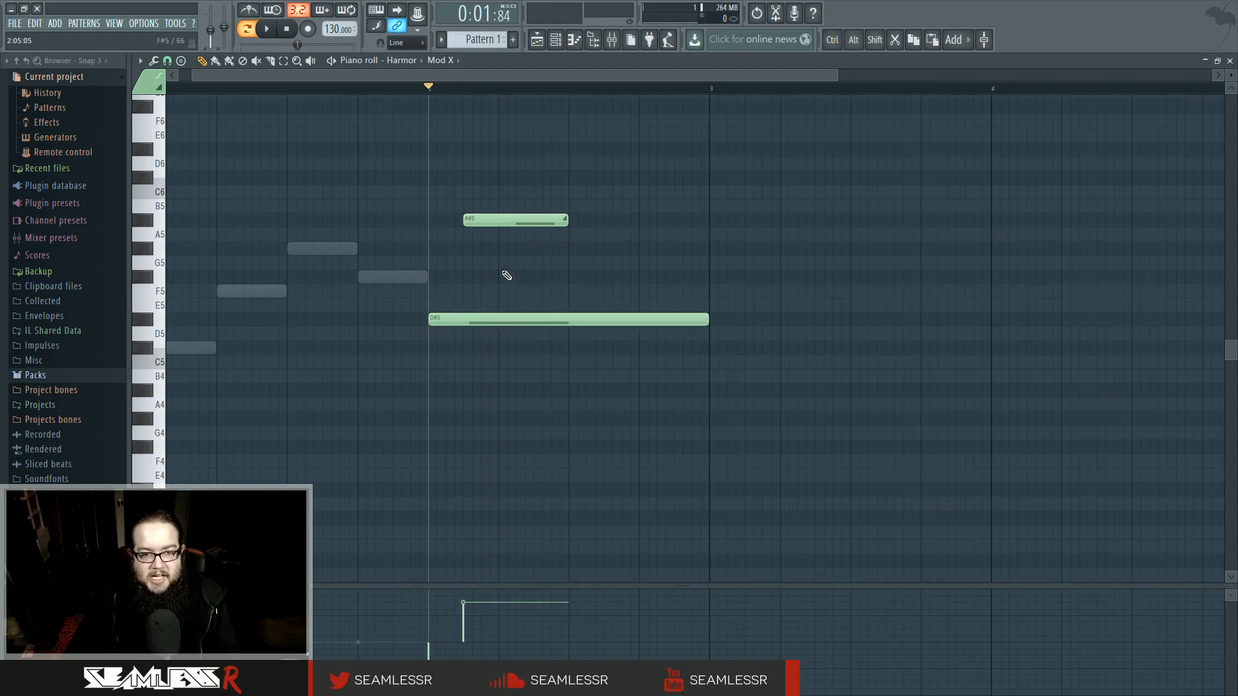
pyautogui.doubleClick(507, 219)
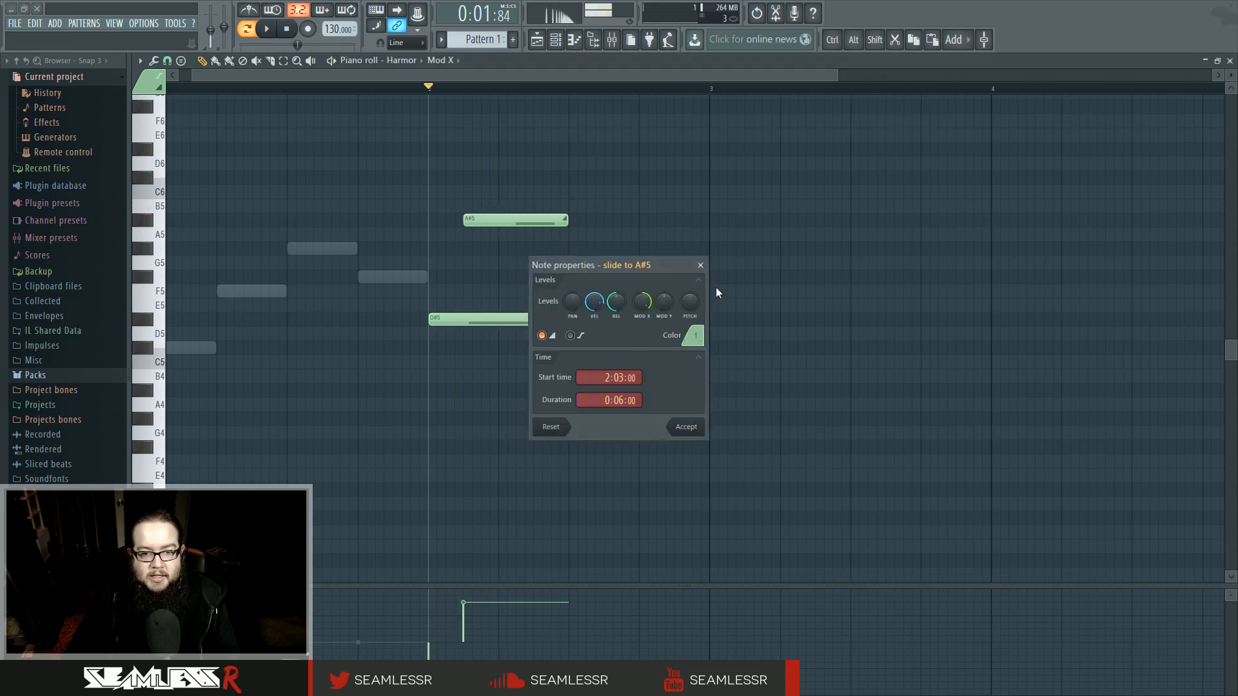
pyautogui.click(701, 265)
# - Raise the filter 1 resonance in the first Harmor channel and play the pattern to hear it
pyautogui.click(556, 40)
pyautogui.click(559, 287)
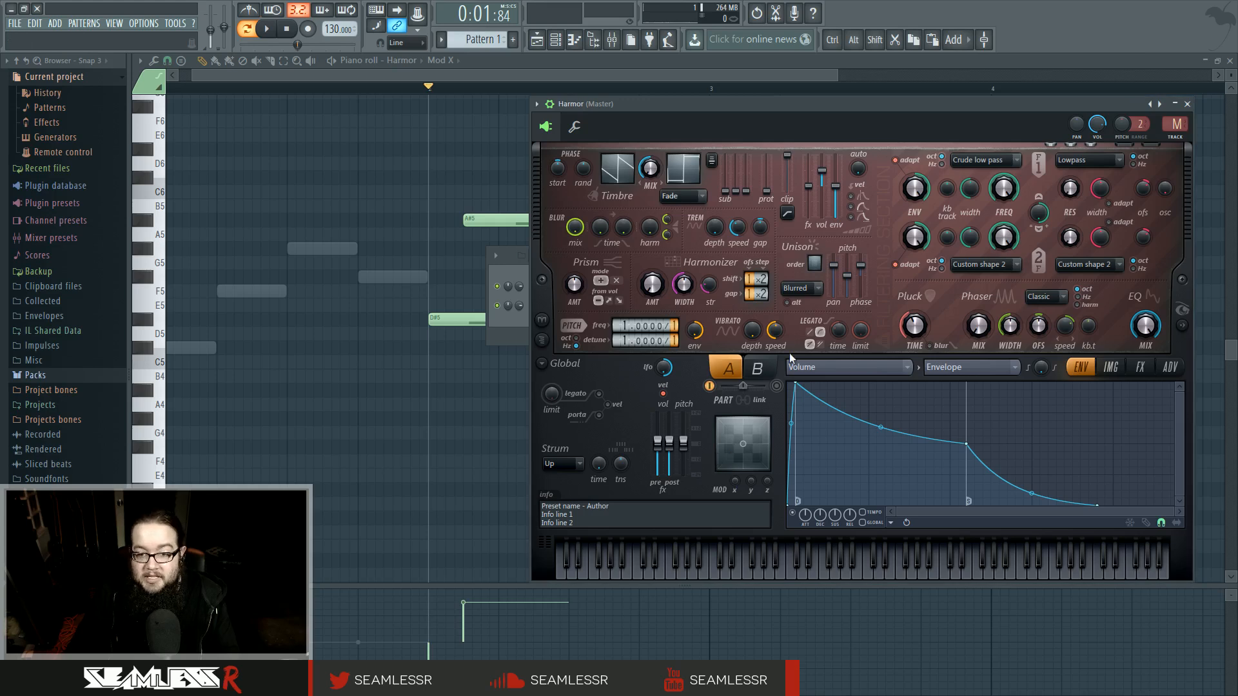
pyautogui.press('space')
pyautogui.moveTo(1078, 192); pyautogui.dragTo(1077, 154)
pyautogui.press('space')
pyautogui.press('space')
pyautogui.press('space')
# - Map modulation X to Harmor's filter 1 frequency and play the pattern
pyautogui.rightClick(1003, 188)
pyautogui.moveTo(1031, 232)
pyautogui.click(1127, 246)
pyautogui.press('space')
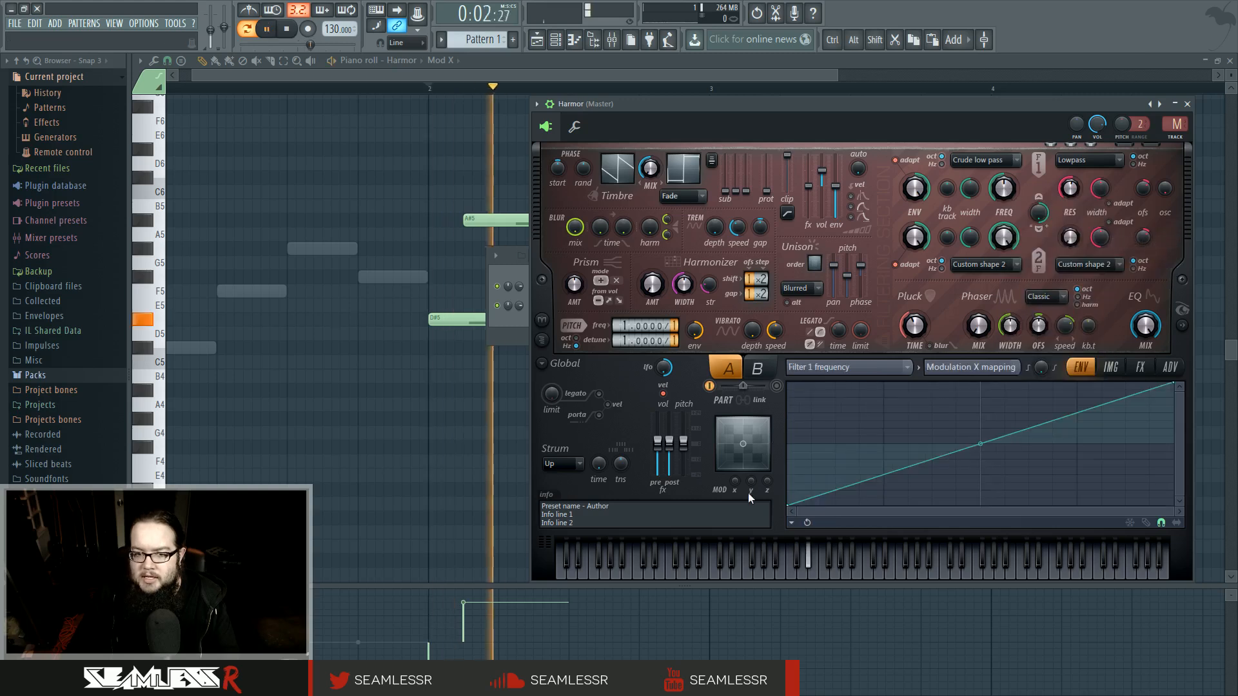
pyautogui.press('space')
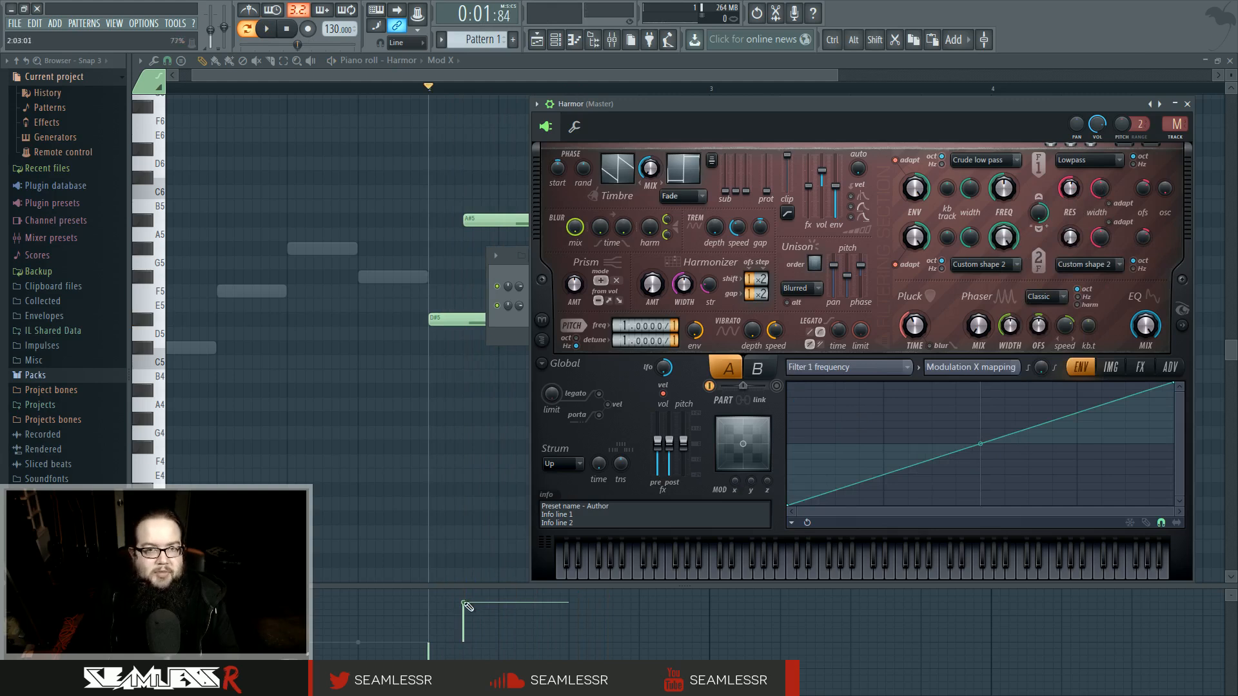
# - Try turning up Harmor's modulation X knob and play the pattern from bar 2
pyautogui.moveTo(735, 481)
pyautogui.mouseDown()
pyautogui.moveTo(735, 494)
pyautogui.moveTo(735, 462)
pyautogui.mouseUp()
pyautogui.press('space')
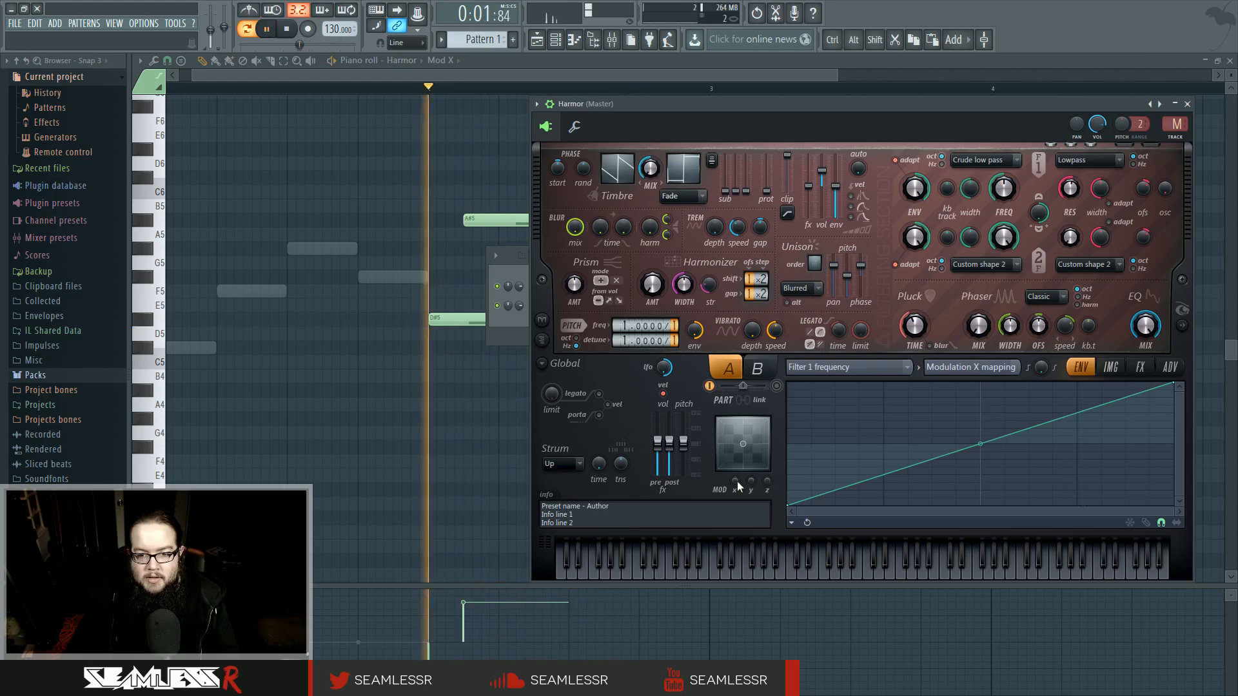
pyautogui.press('space')
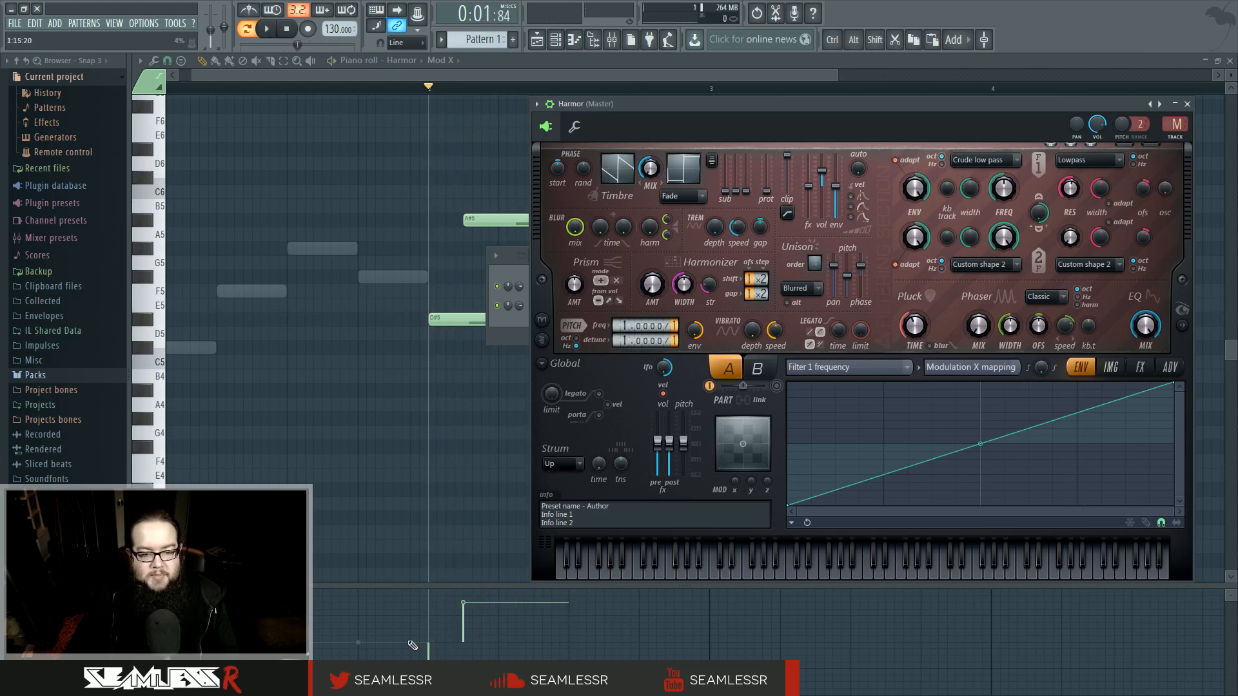
# - Reset the Mod X values of the D#5 and A#5 notes to centre and play the pattern
pyautogui.press('Escape')
pyautogui.moveTo(470, 642); pyautogui.dragTo(426, 643)
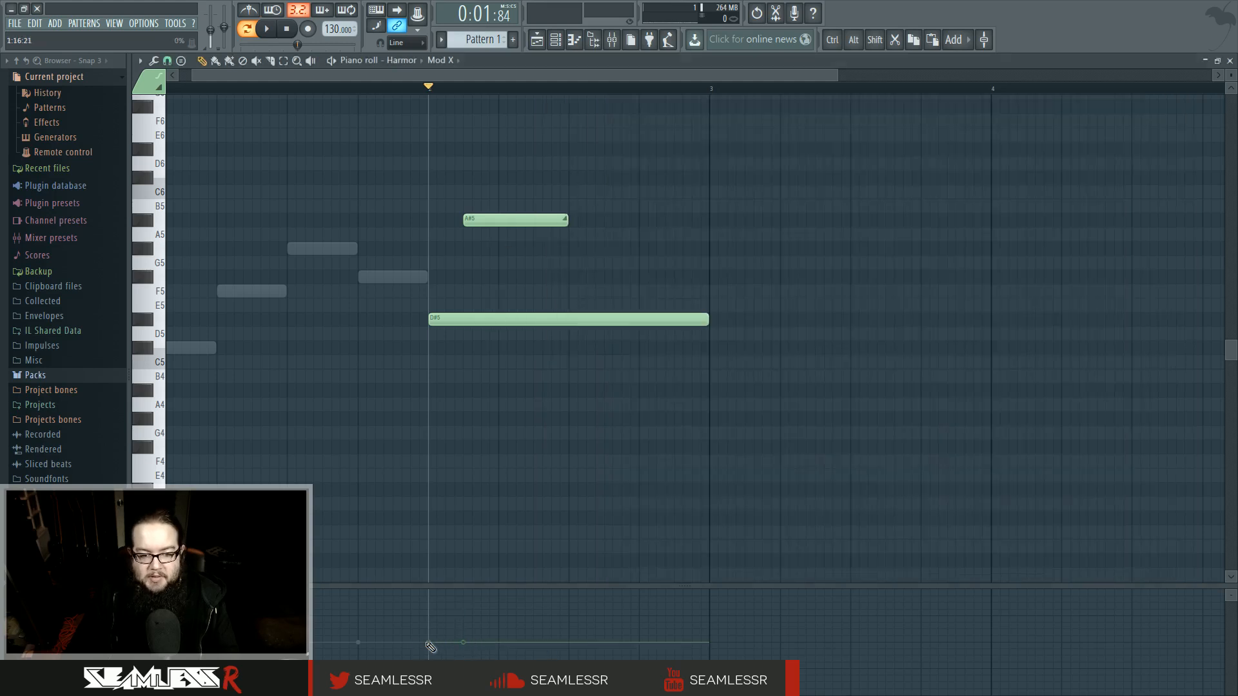
pyautogui.press('space')
pyautogui.press('space')
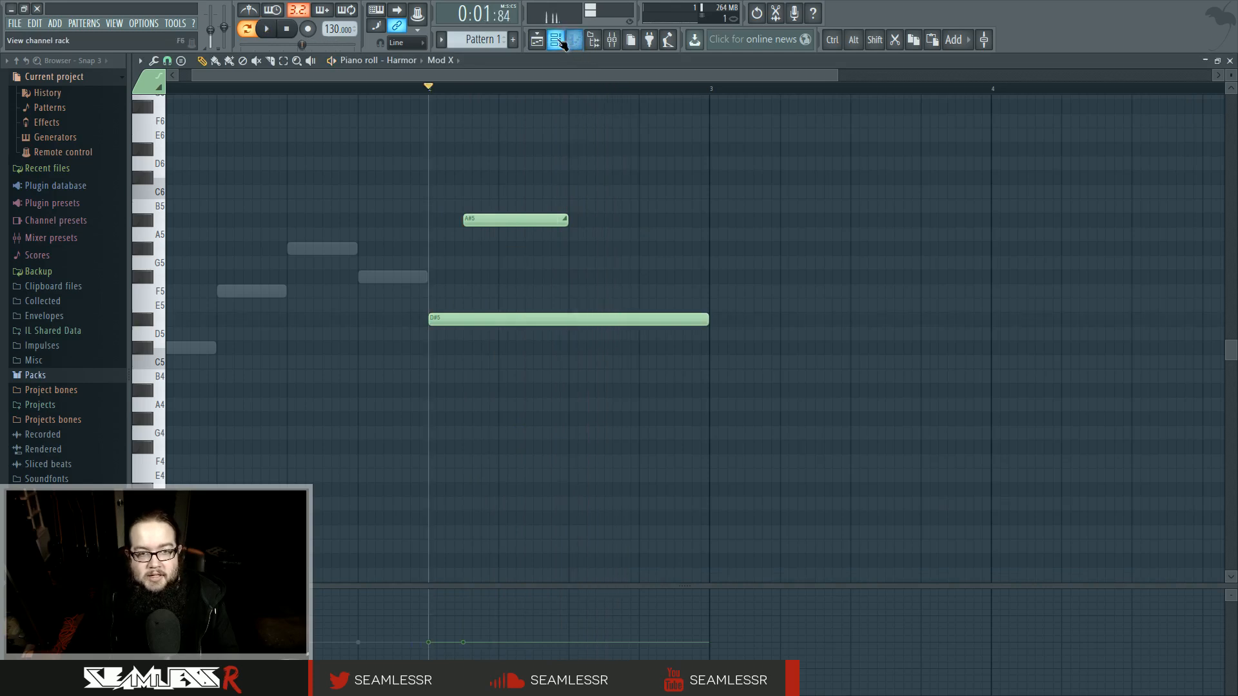
# - Examine the filter 1 frequency knob in Harmor, close the plugin and play the pattern from bar 2
pyautogui.press('F6')
pyautogui.click(560, 288)
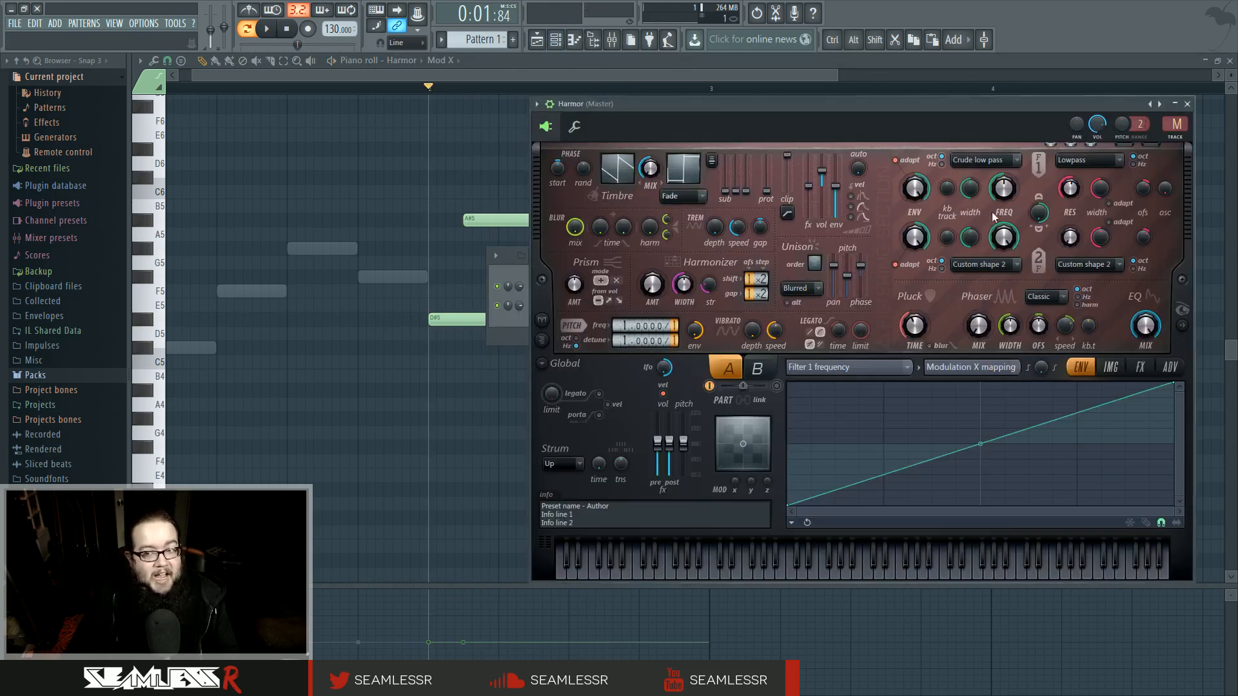
pyautogui.click(1009, 200)
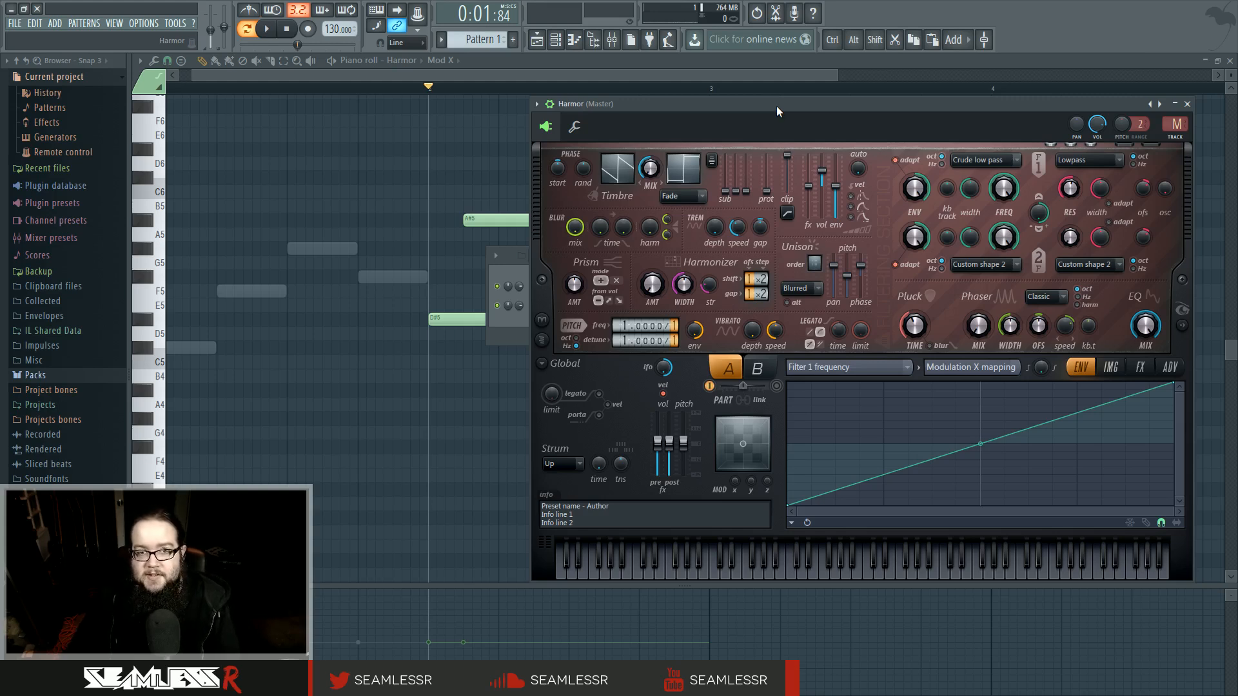
pyautogui.click(1187, 104)
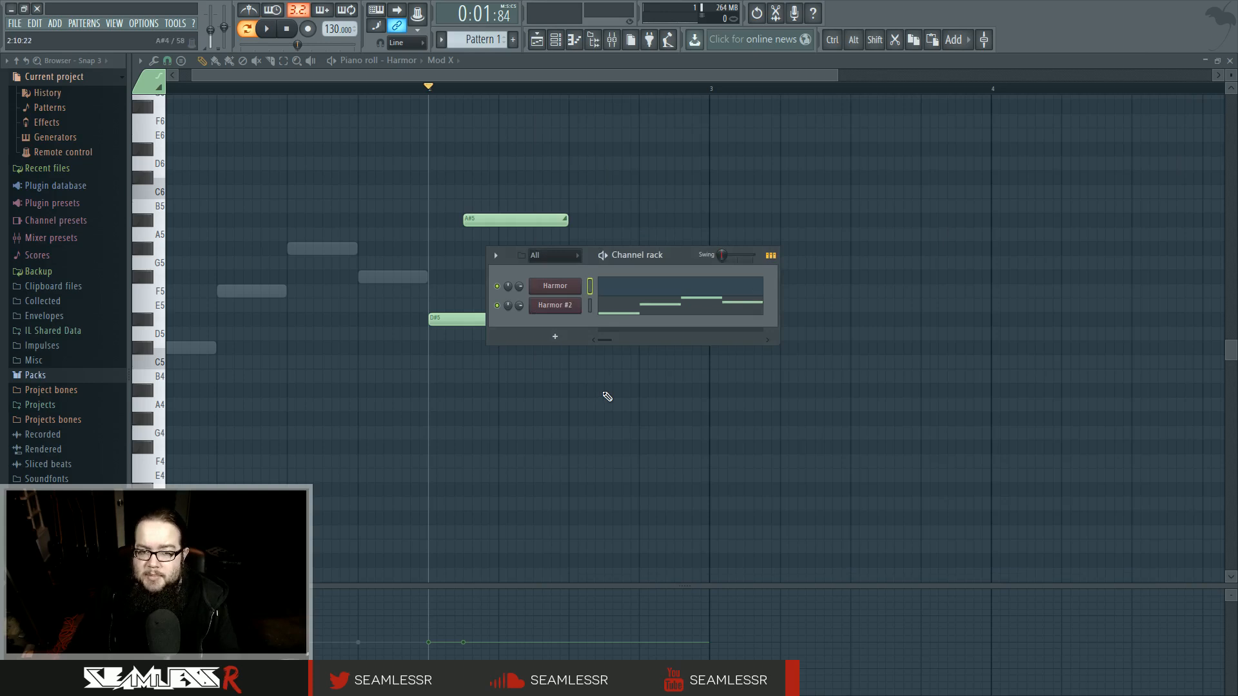
pyautogui.press('F6')
pyautogui.press('space')
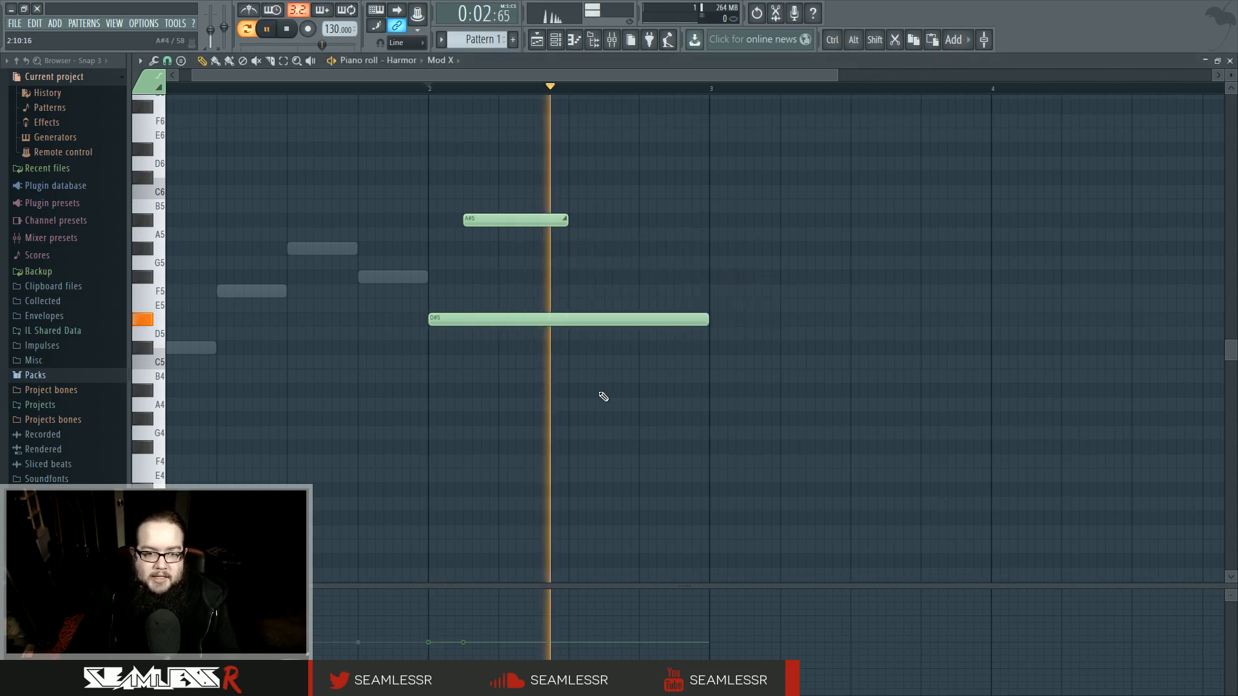
pyautogui.press('space')
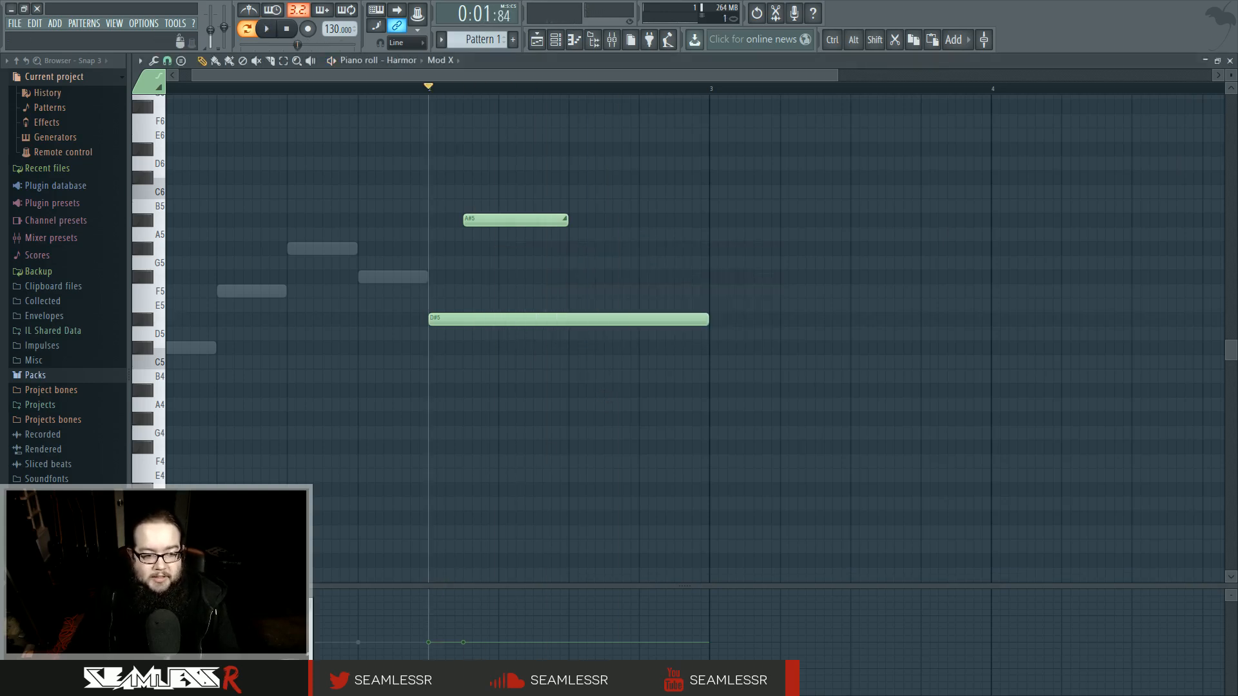
# - Switch the piano roll's control lane back to Velocity
pyautogui.click(213, 620)
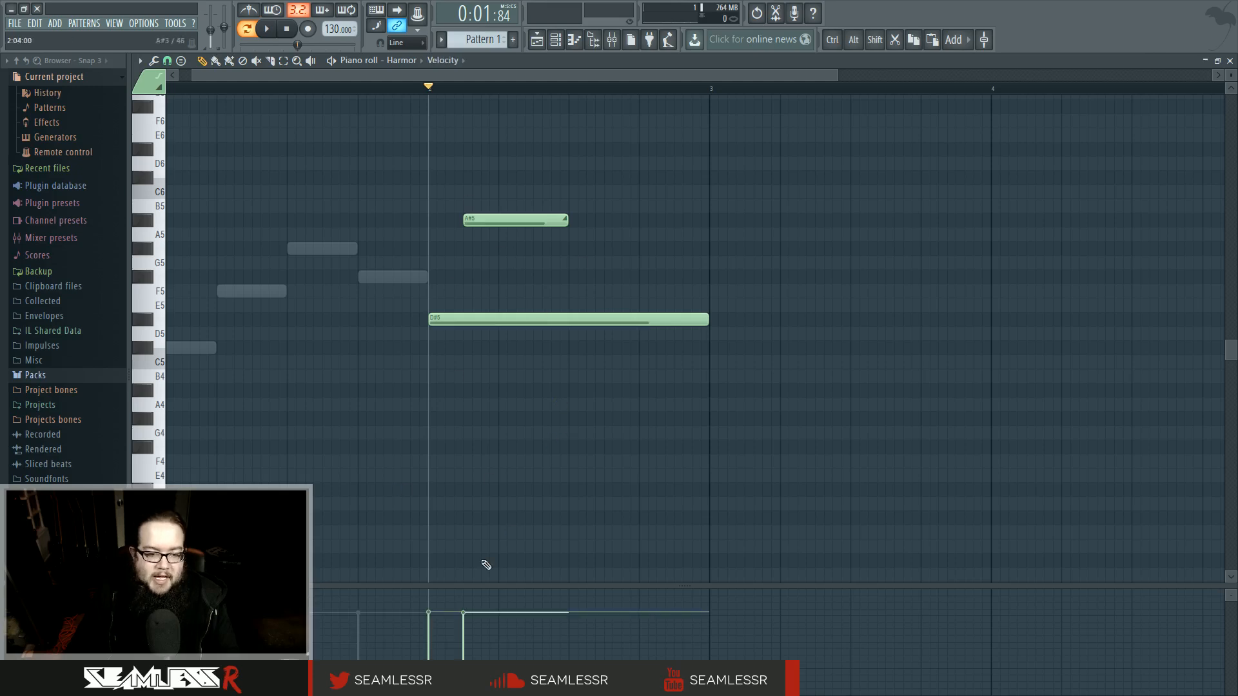
pyautogui.scroll(3, 516, 478)
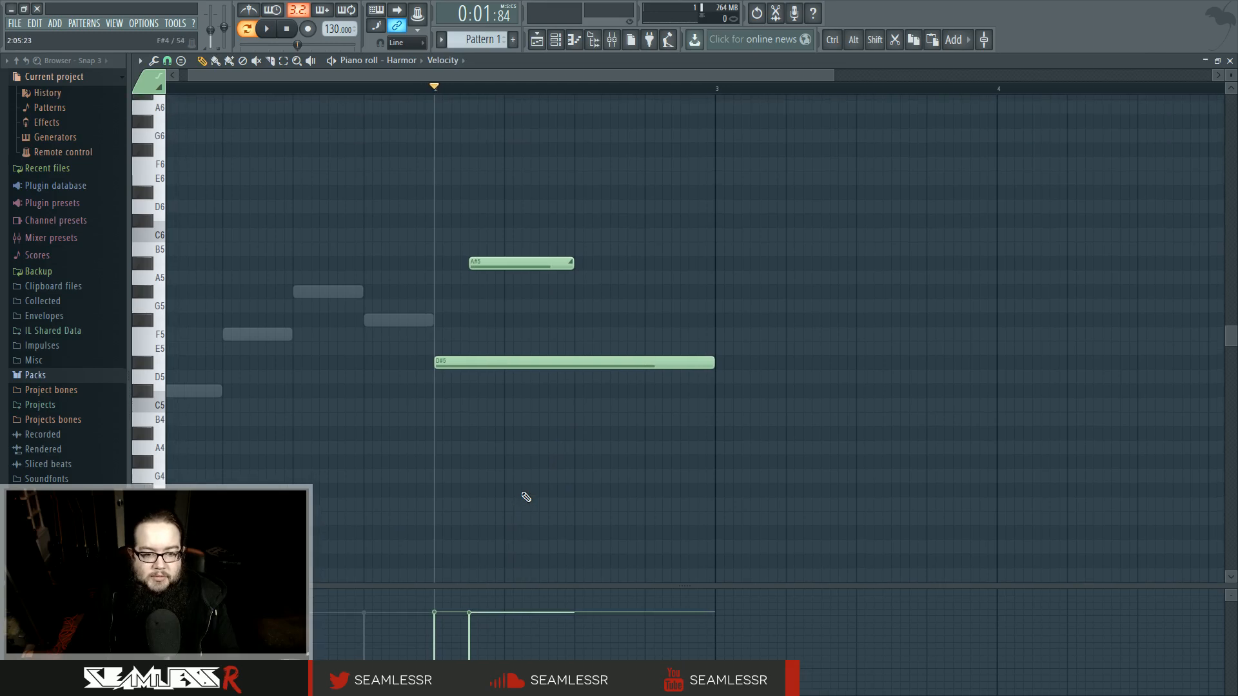
pyautogui.moveTo(495, 671); pyautogui.dragTo(502, 613)
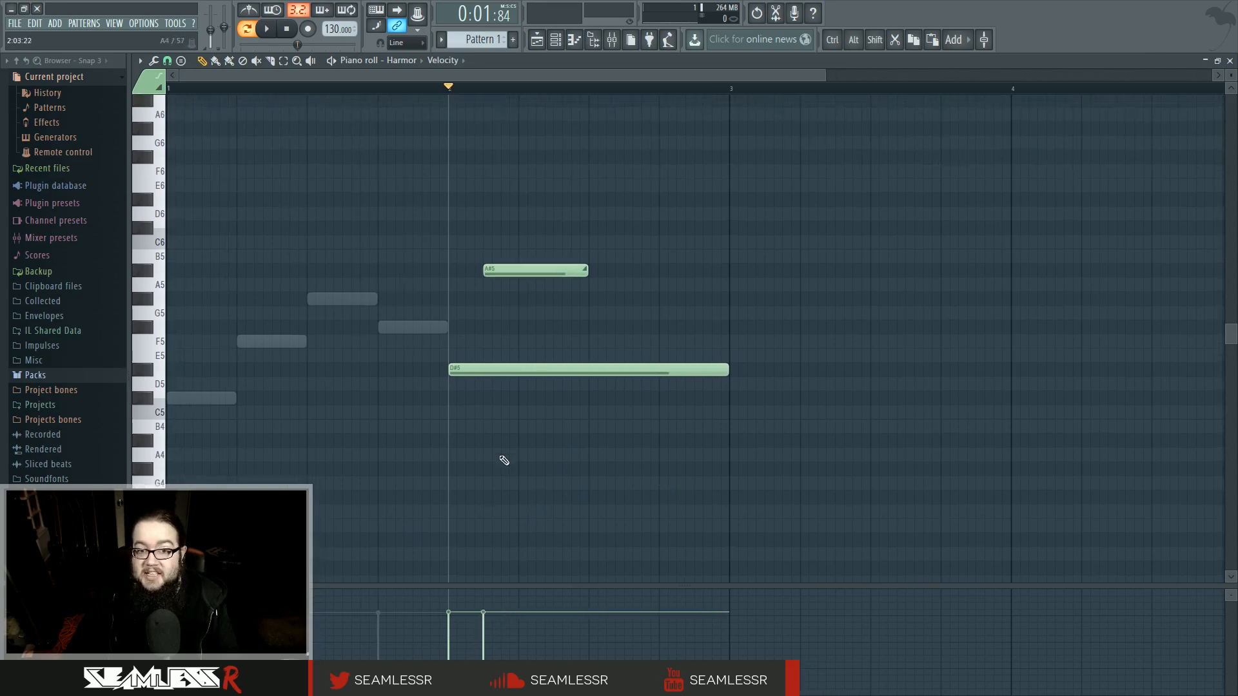
pyautogui.scroll(1, 515, 465)
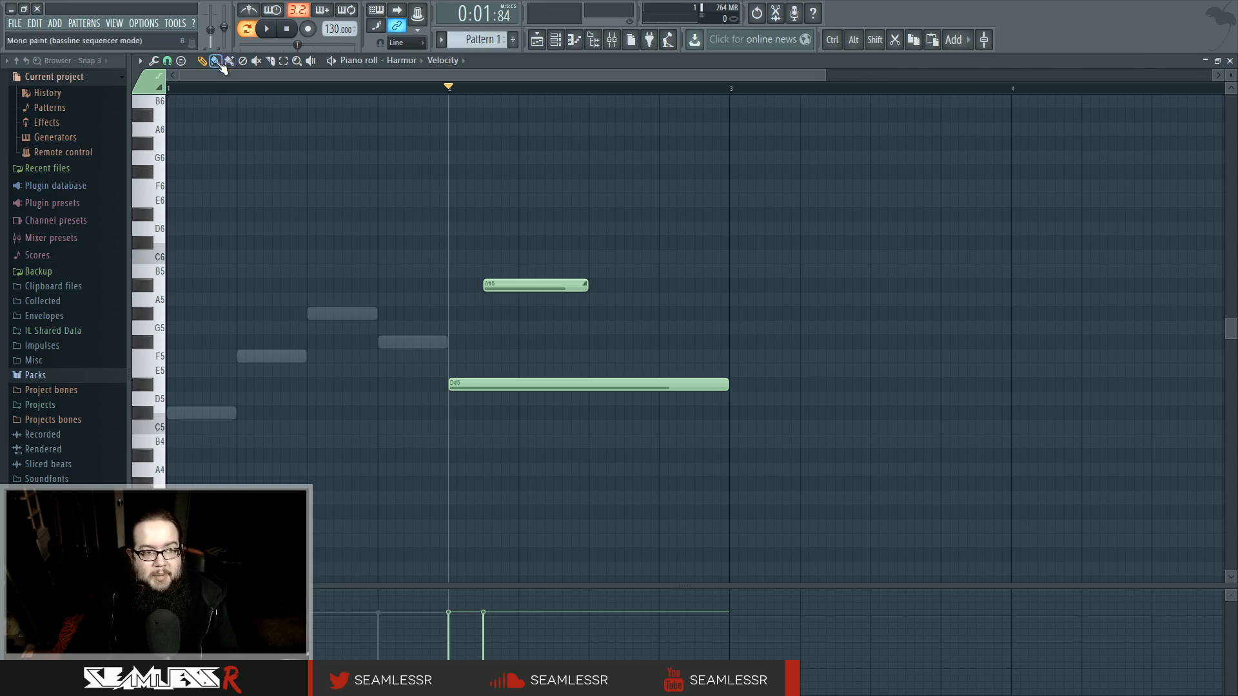
# - Paint a row of slide notes between G#5 and C6 across bars 1 to 3 with the Mono paint tool
pyautogui.moveTo(276, 250)
pyautogui.mouseDown()
pyautogui.moveTo(509, 327)
pyautogui.moveTo(761, 251)
pyautogui.moveTo(906, 315)
pyautogui.moveTo(923, 263)
pyautogui.moveTo(486, 286)
pyautogui.moveTo(587, 306)
pyautogui.moveTo(789, 272)
pyautogui.mouseUp()
pyautogui.moveTo(973, 250); pyautogui.dragTo(218, 305)
pyautogui.moveTo(647, 274)
pyautogui.mouseDown()
pyautogui.moveTo(880, 276)
pyautogui.moveTo(274, 312)
pyautogui.moveTo(365, 247)
pyautogui.mouseUp()
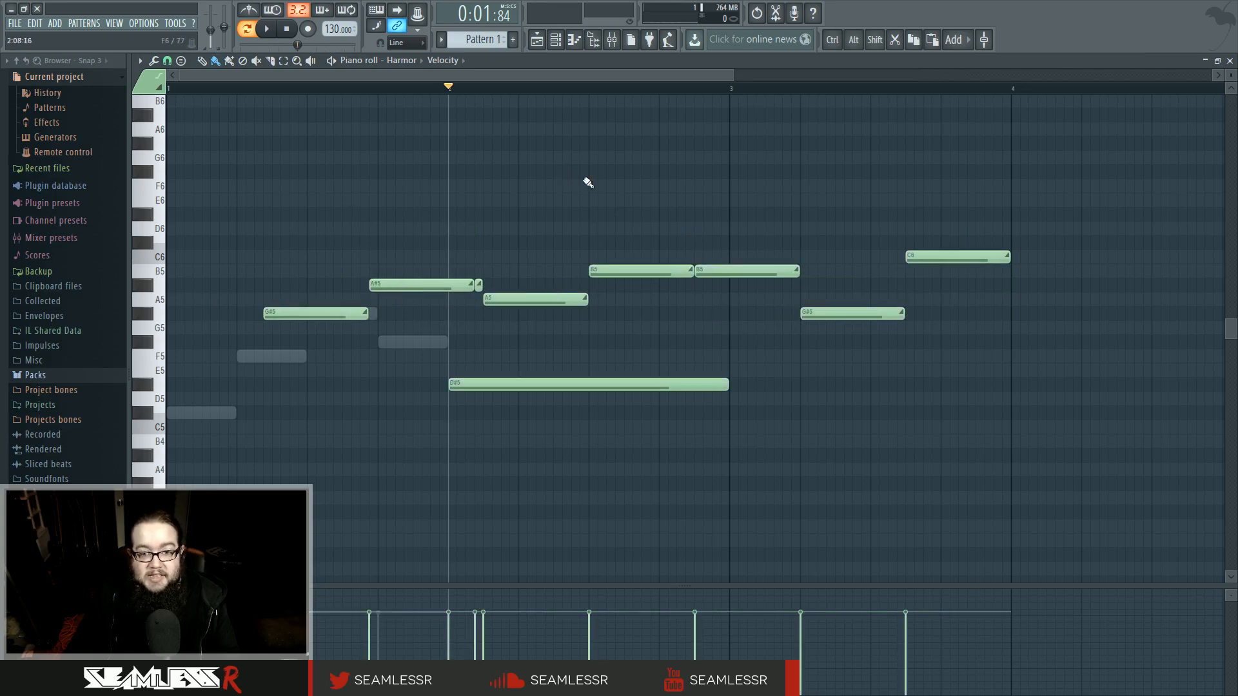
# - Remove the A5 slide note above the long D#5 note in bar 2
pyautogui.scroll(2, 613, 240)
pyautogui.scroll(-3, 617, 268)
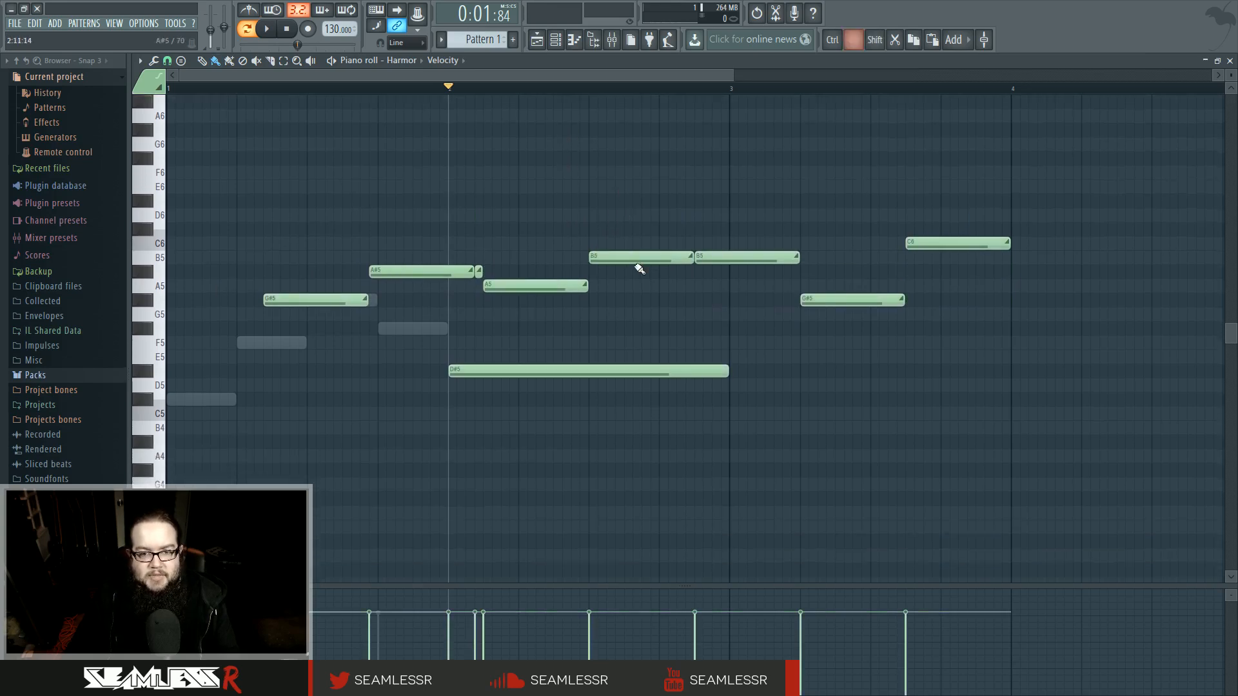
pyautogui.keyDown('alt'); pyautogui.click(631, 264); pyautogui.keyUp('alt')
pyautogui.moveTo(632, 264); pyautogui.dragTo(666, 230)
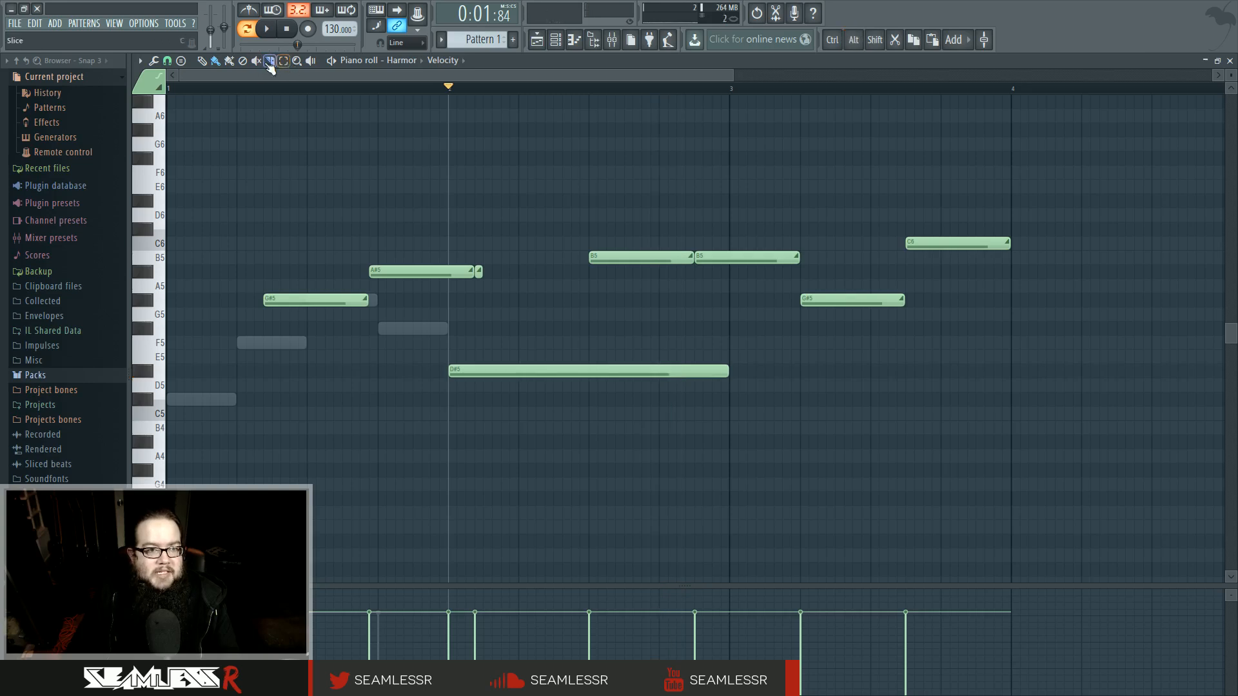
pyautogui.click(311, 61)
pyautogui.moveTo(389, 129)
pyautogui.mouseDown()
pyautogui.moveTo(823, 129)
pyautogui.moveTo(342, 143)
pyautogui.moveTo(374, 105)
pyautogui.moveTo(345, 100)
pyautogui.mouseUp()
pyautogui.click(217, 64)
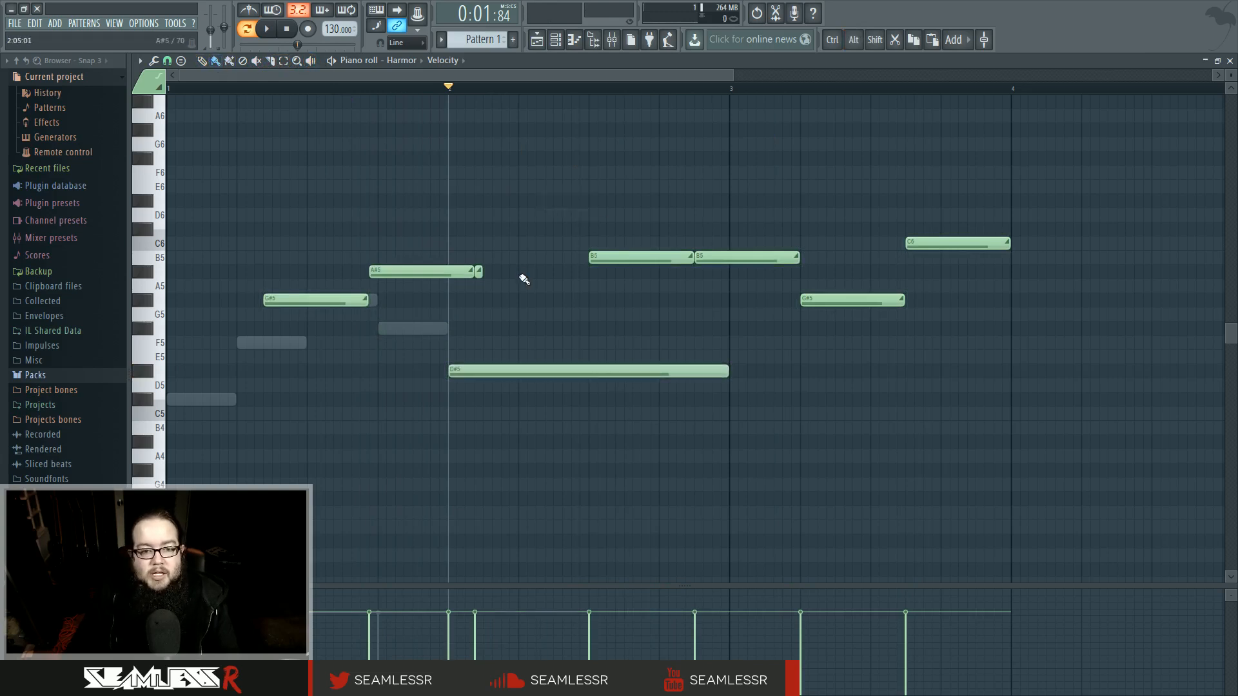
# - Switch to the drum sequencer paint tool and remove the first B5 slide note and the long D#5 note in bar 2
pyautogui.click(229, 59)
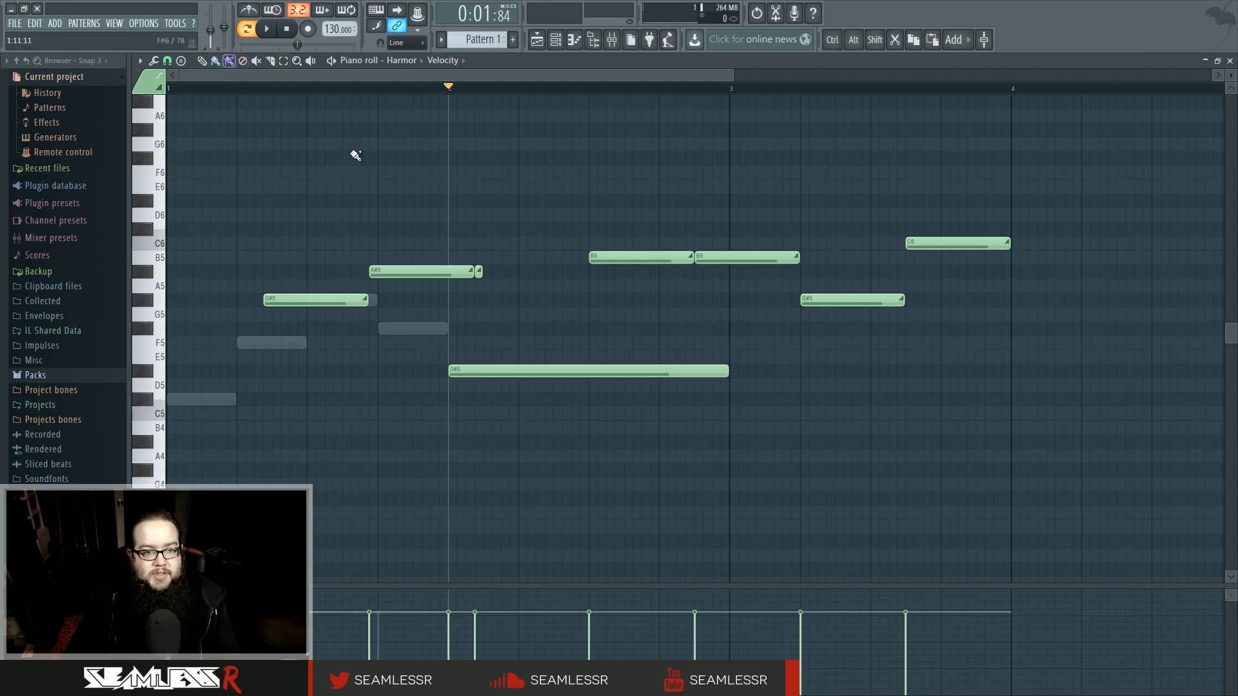
pyautogui.click(595, 257)
pyautogui.click(592, 373)
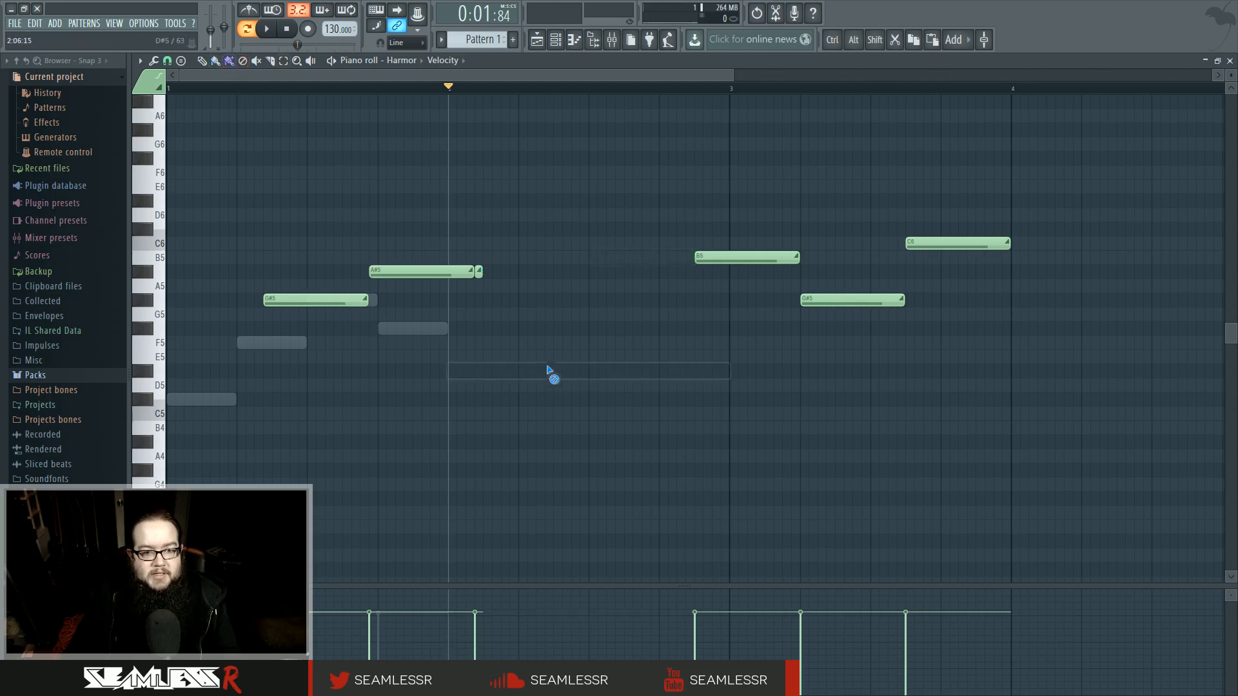
# - Remove all the remaining slide notes between G#5 and C6 across bars 1 to 3
pyautogui.click(471, 270)
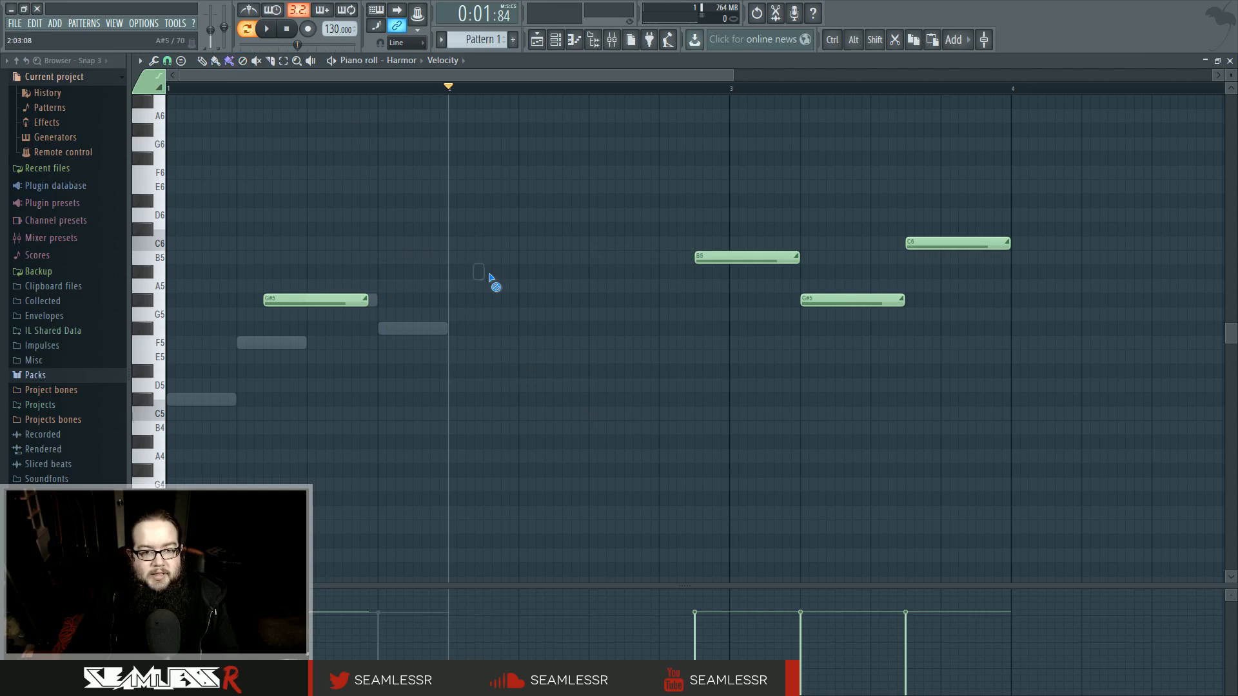
pyautogui.click(331, 304)
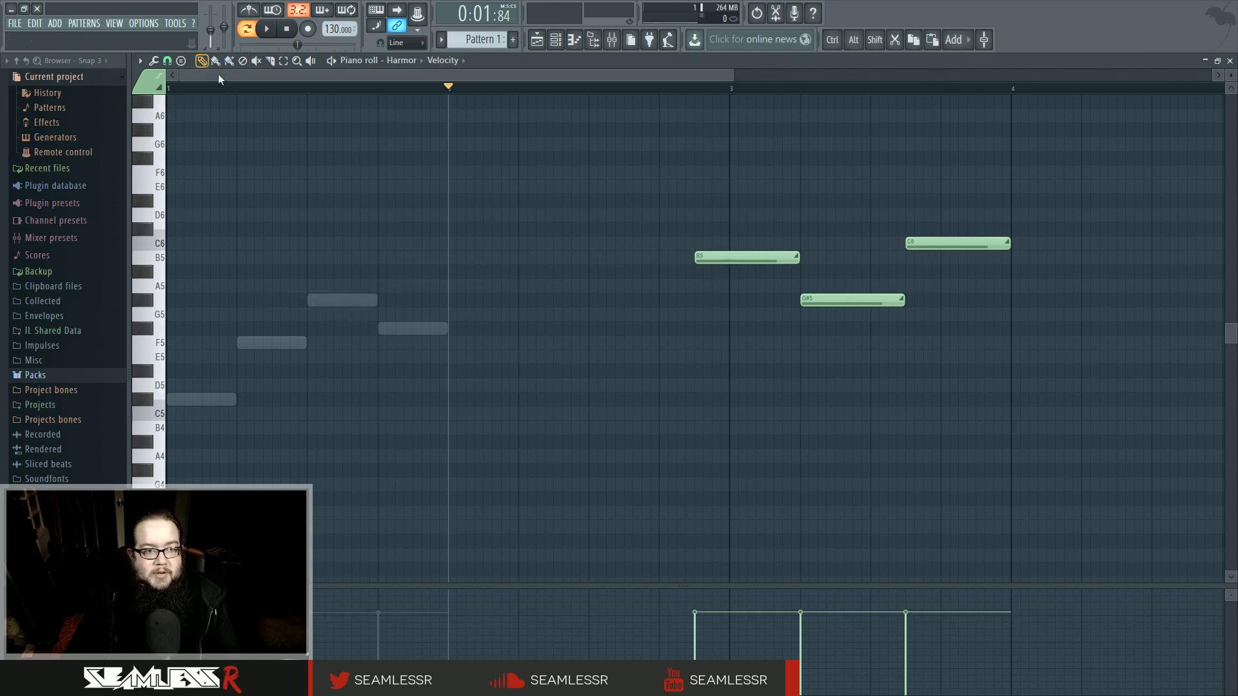
pyautogui.rightClick(747, 257)
pyautogui.rightClick(852, 300)
pyautogui.rightClick(954, 244)
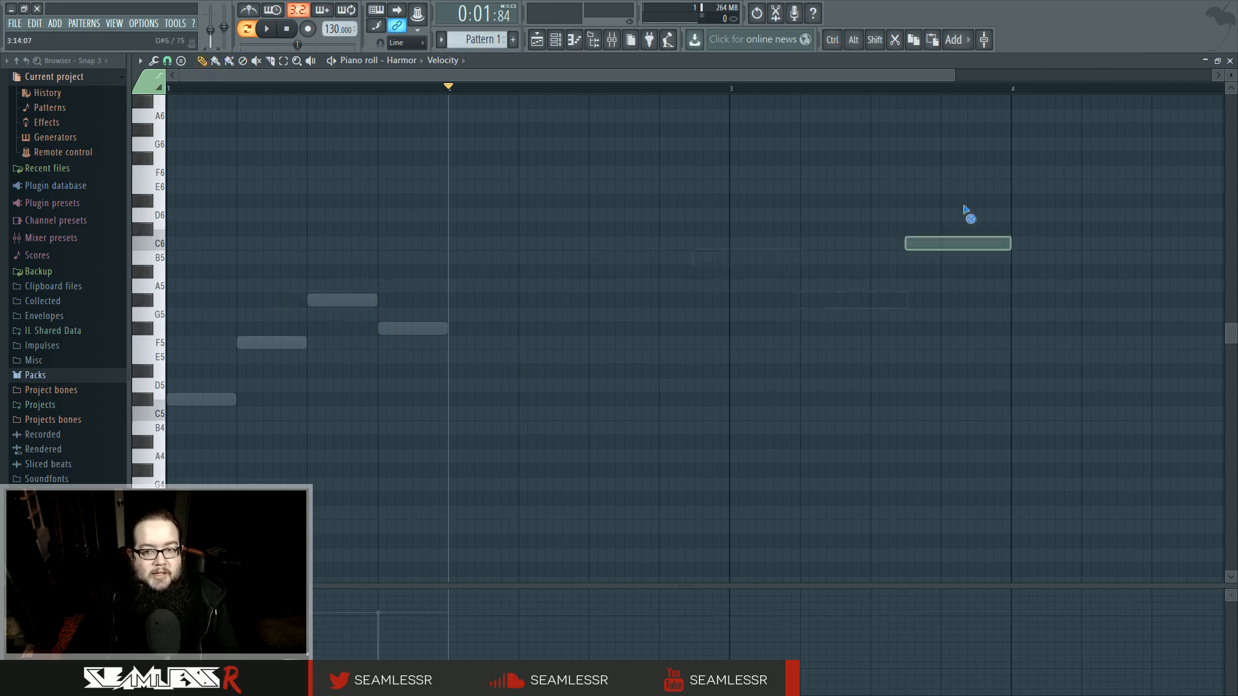
# - Place a short slide note on F5 at the start of bar 1 with the drum sequencer paint tool and remove it
pyautogui.click(229, 61)
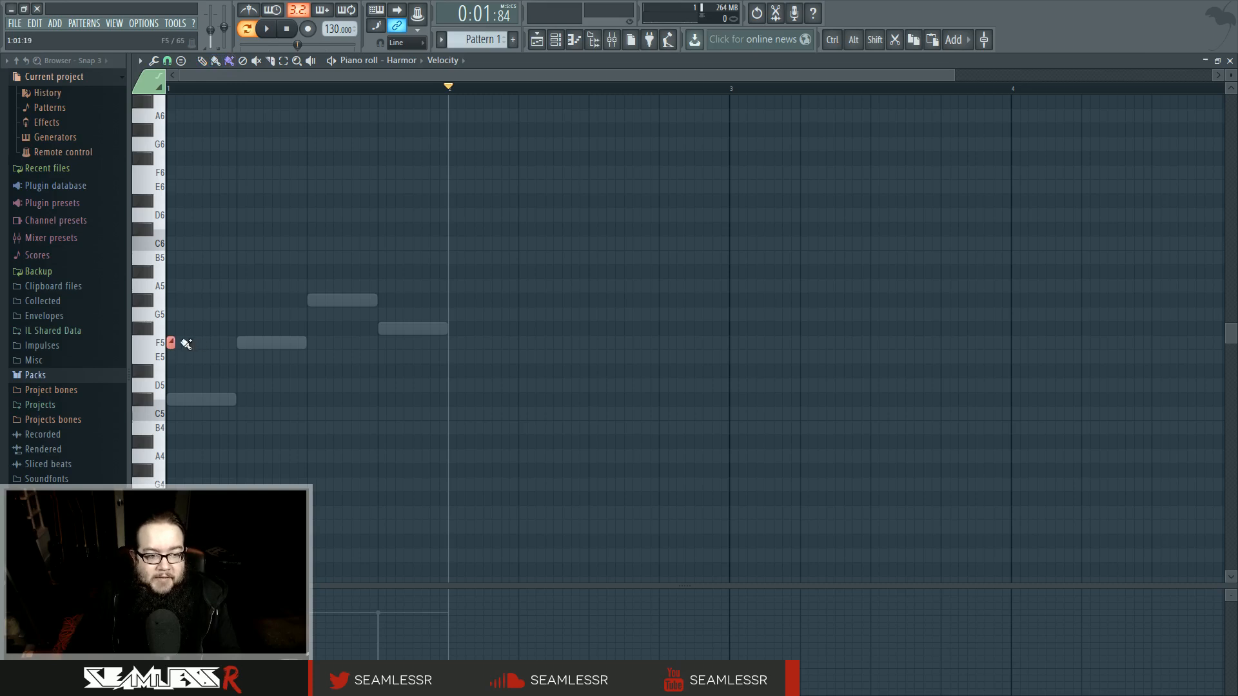
pyautogui.moveTo(172, 344)
pyautogui.mouseDown()
pyautogui.moveTo(820, 349)
pyautogui.moveTo(141, 348)
pyautogui.mouseUp()
pyautogui.click(214, 61)
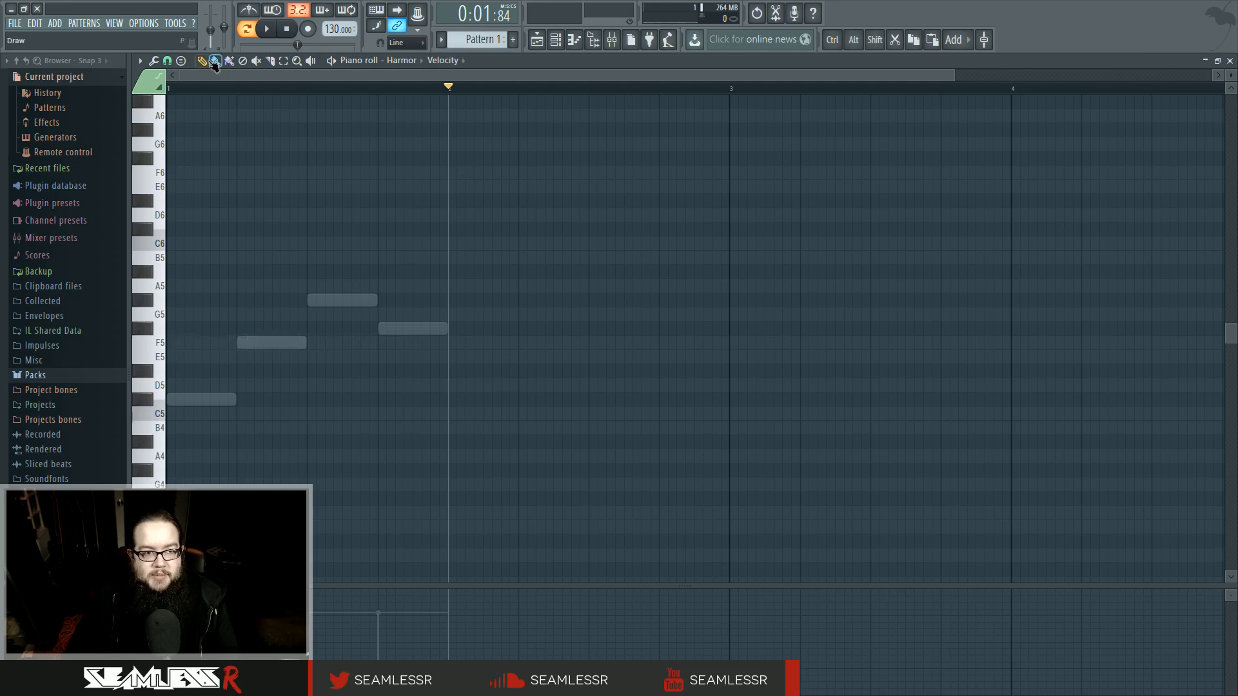
pyautogui.click(456, 316)
pyautogui.rightClick(458, 319)
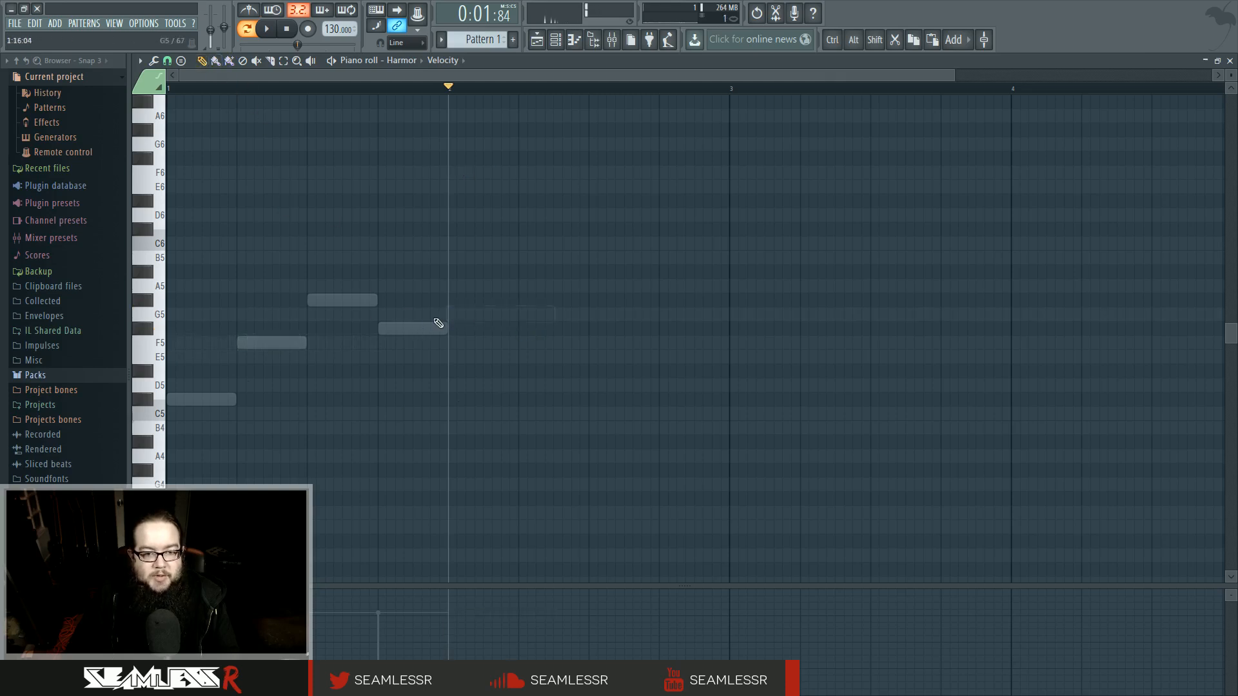
pyautogui.doubleClick(497, 328)
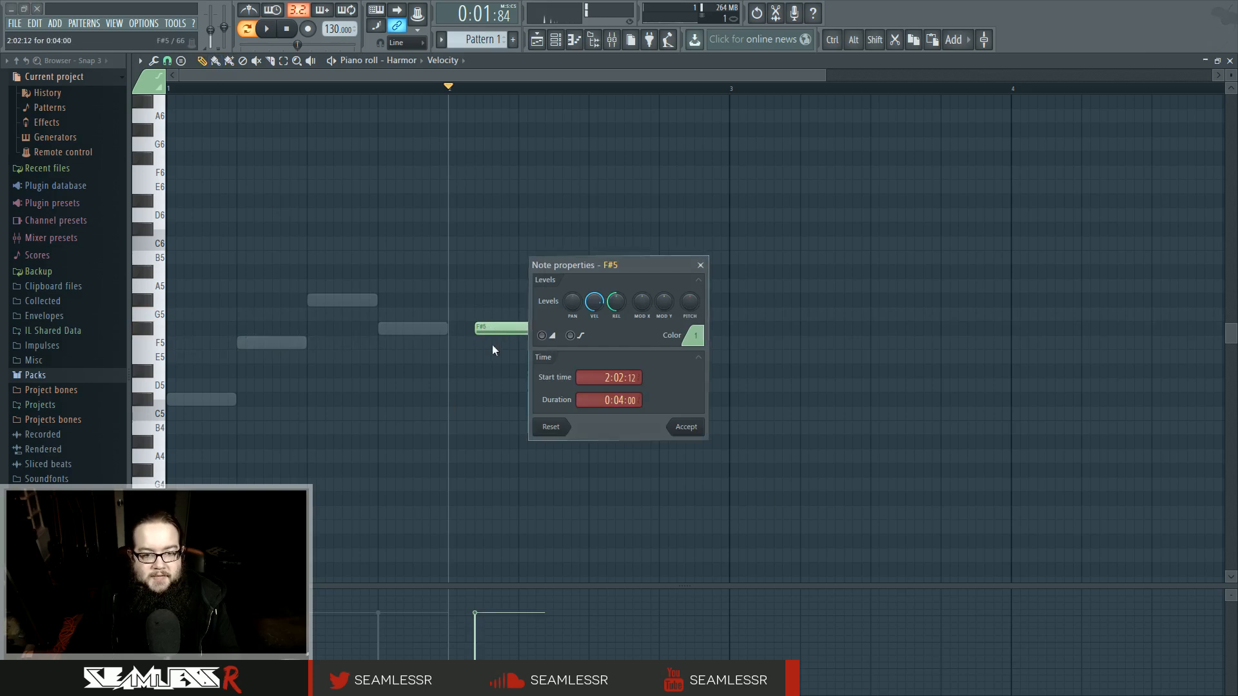
pyautogui.click(701, 265)
pyautogui.rightClick(484, 329)
# - Draw five back-to-back G5 notes starting at bar 2, with the fifth one aligned to the start of bar 3
pyautogui.click(459, 314)
pyautogui.click(529, 314)
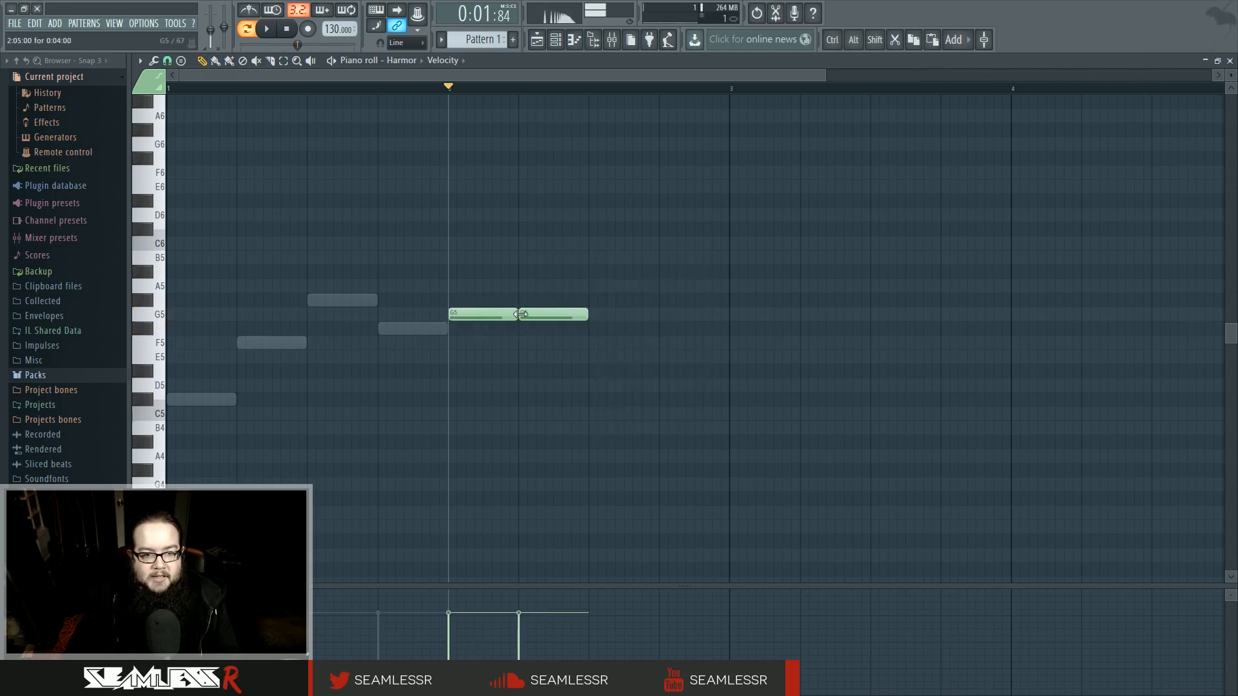
pyautogui.click(591, 313)
pyautogui.click(664, 314)
pyautogui.click(741, 315)
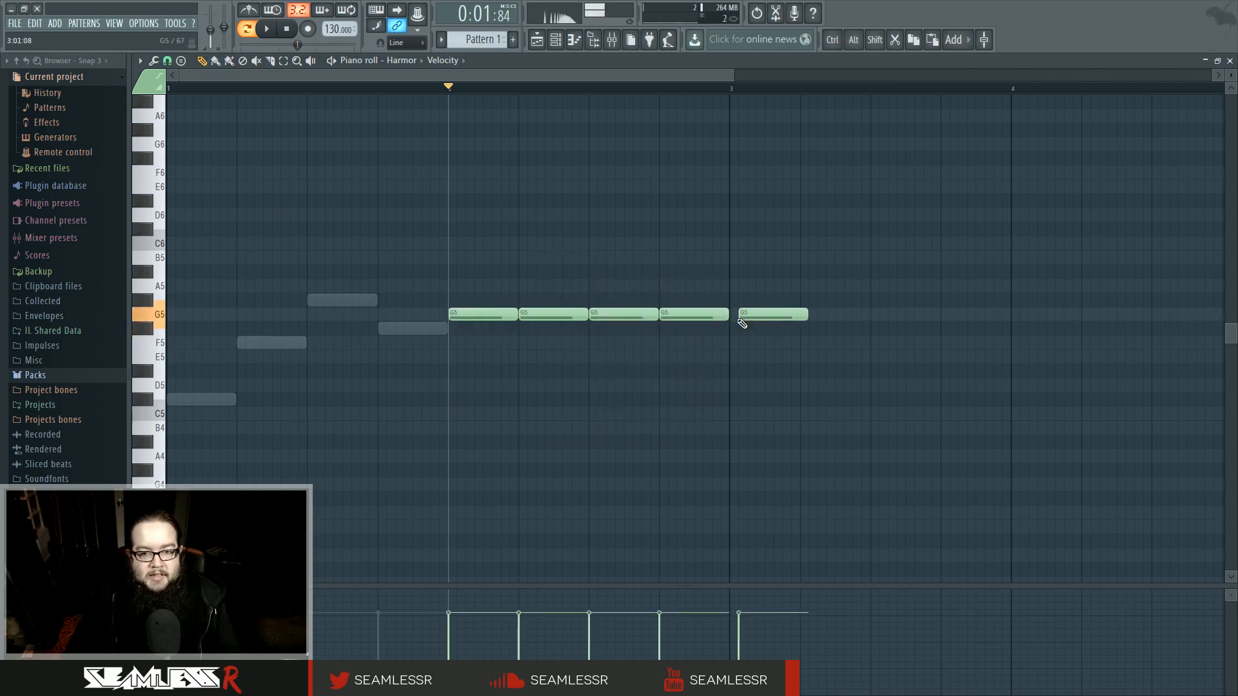
pyautogui.moveTo(745, 320); pyautogui.dragTo(737, 320)
# - Select all the G5 notes and duplicate them three times to extend the row up to bar 7
pyautogui.hotkey('ctrl', 'a')
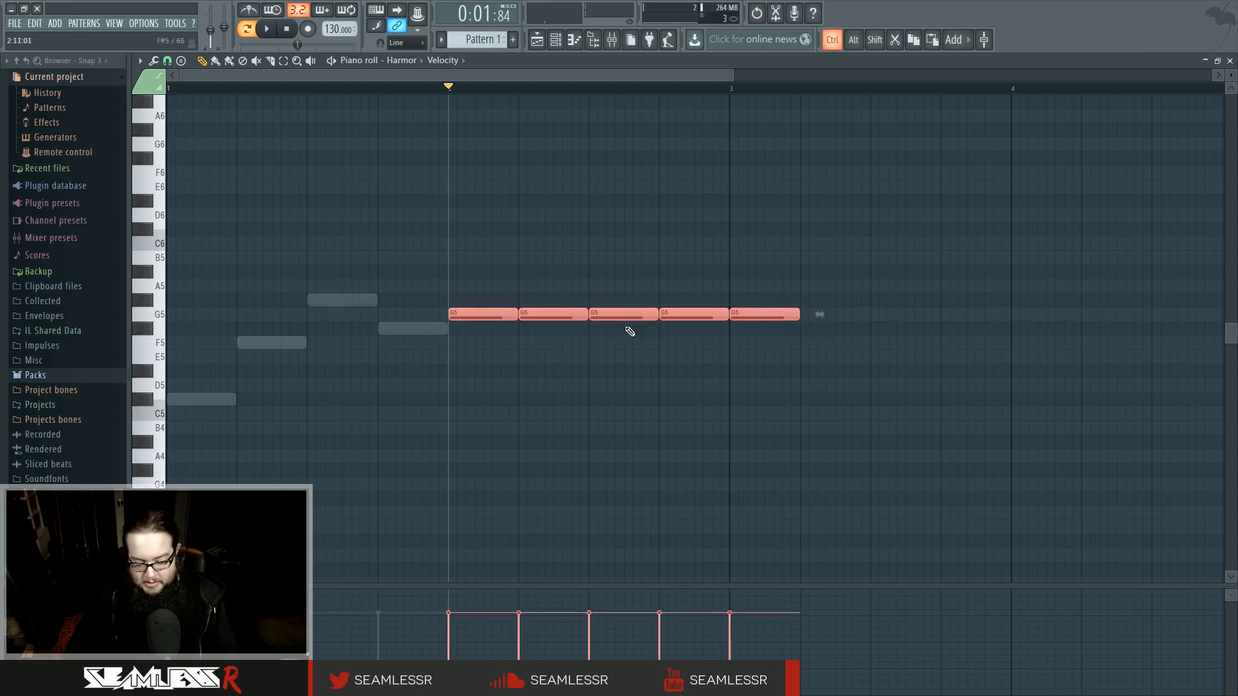
pyautogui.hotkey('ctrl', 'b')
pyautogui.scroll(-2, 734, 381)
pyautogui.hotkey('ctrl', 'b')
pyautogui.hotkey('ctrl', 'b')
pyautogui.scroll(-2, 722, 387)
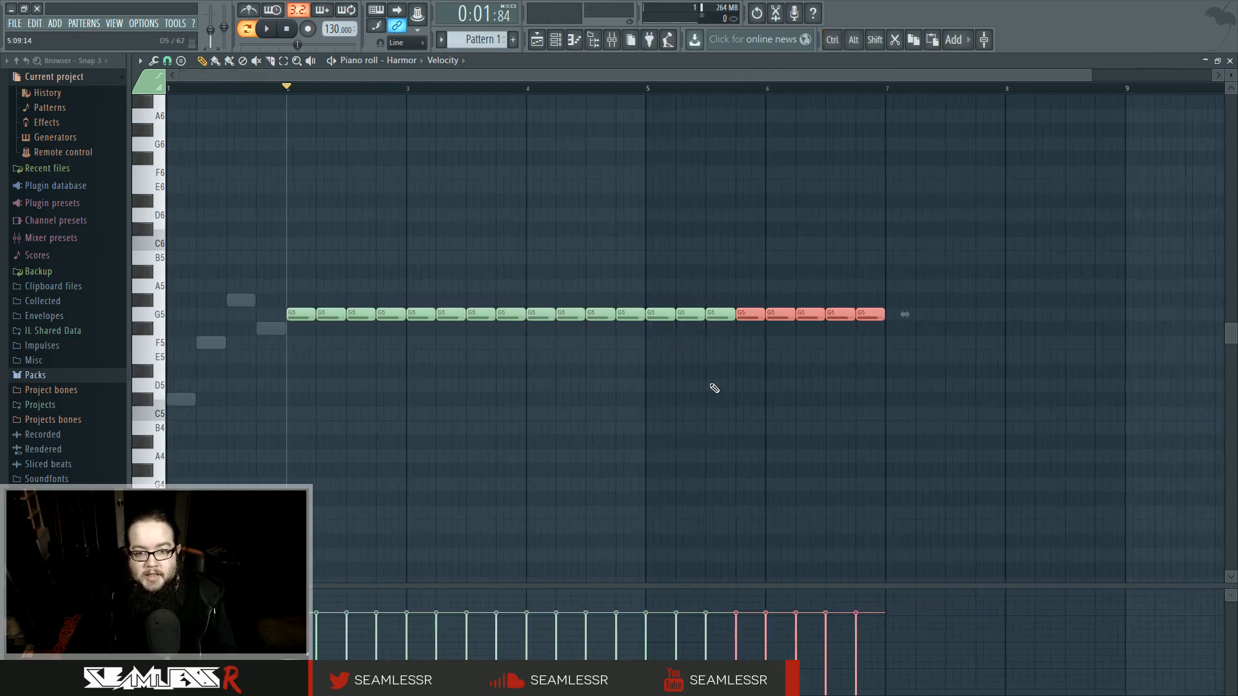
# - Delete every G5 note except the first two in bar 2
pyautogui.moveTo(960, 311); pyautogui.dragTo(363, 317)
pyautogui.scroll(1, 478, 346)
# - Duplicate the two remaining G5 notes repeatedly, and delete the whole row
pyautogui.hotkey('ctrl', 'a')
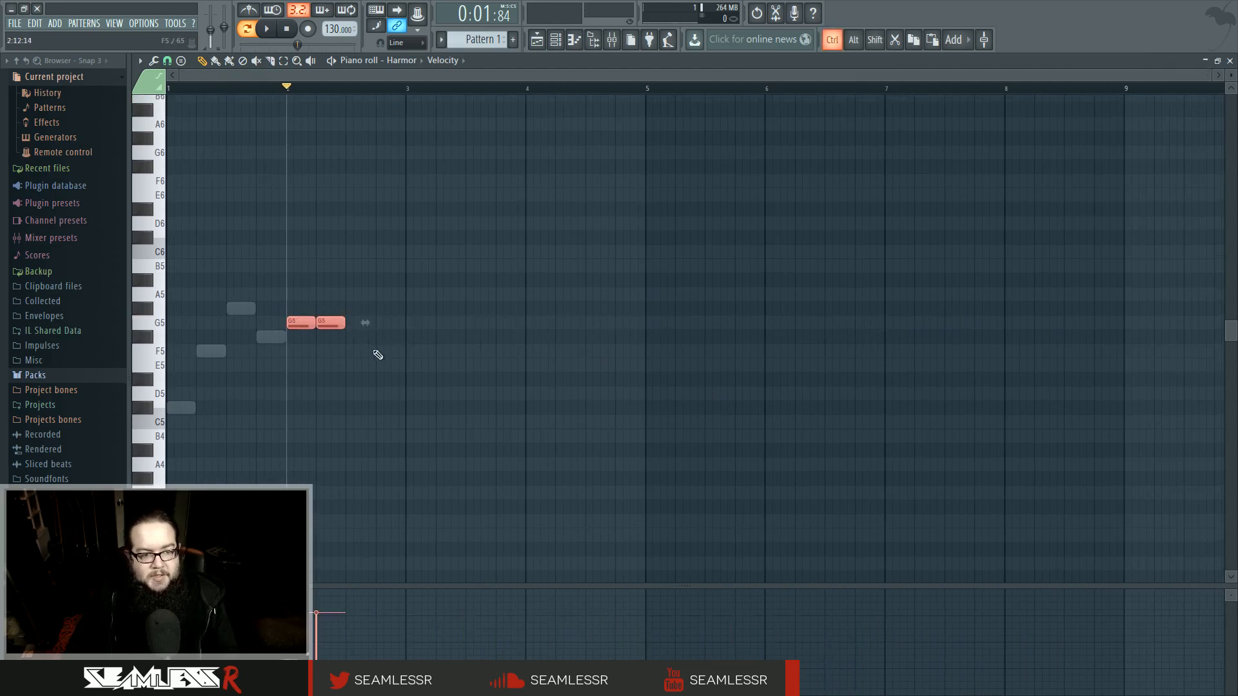
pyautogui.hotkey('ctrl', 'b')
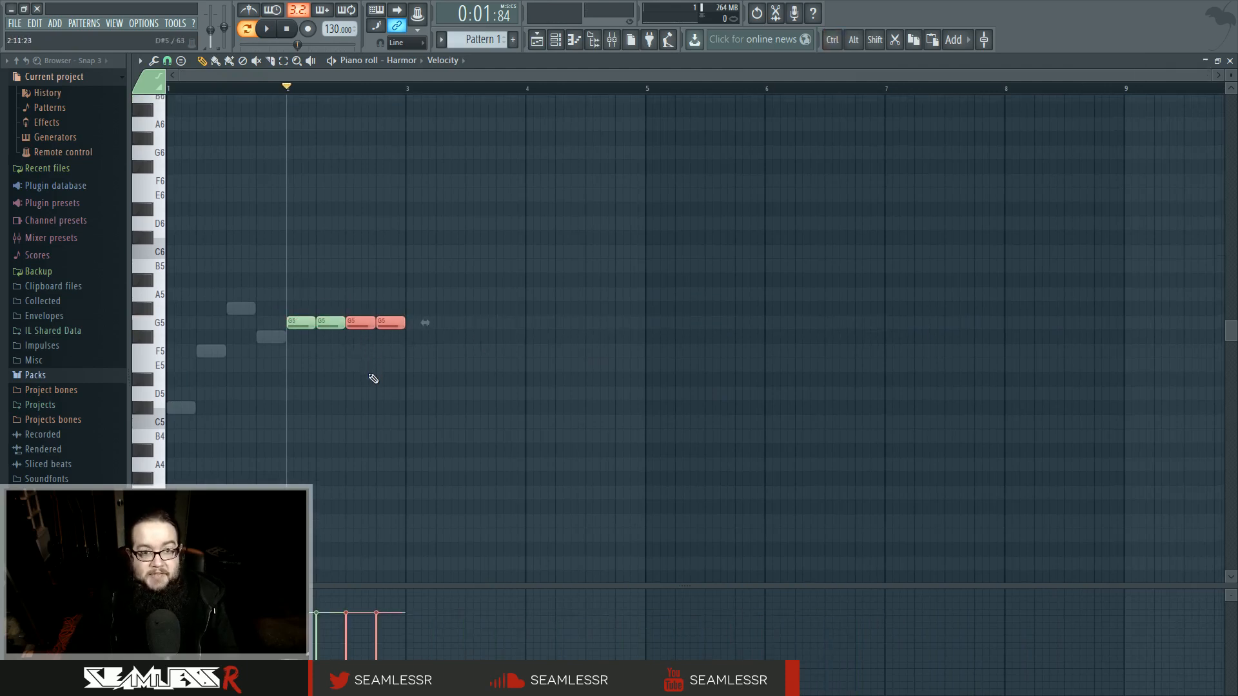
pyautogui.hotkey('ctrl', 'b')
pyautogui.hotkey('ctrl', 'b')
pyautogui.hotkey('ctrl', 'b')
pyautogui.moveTo(406, 381)
pyautogui.mouseDown()
pyautogui.moveTo(469, 335)
pyautogui.moveTo(284, 321)
pyautogui.mouseUp()
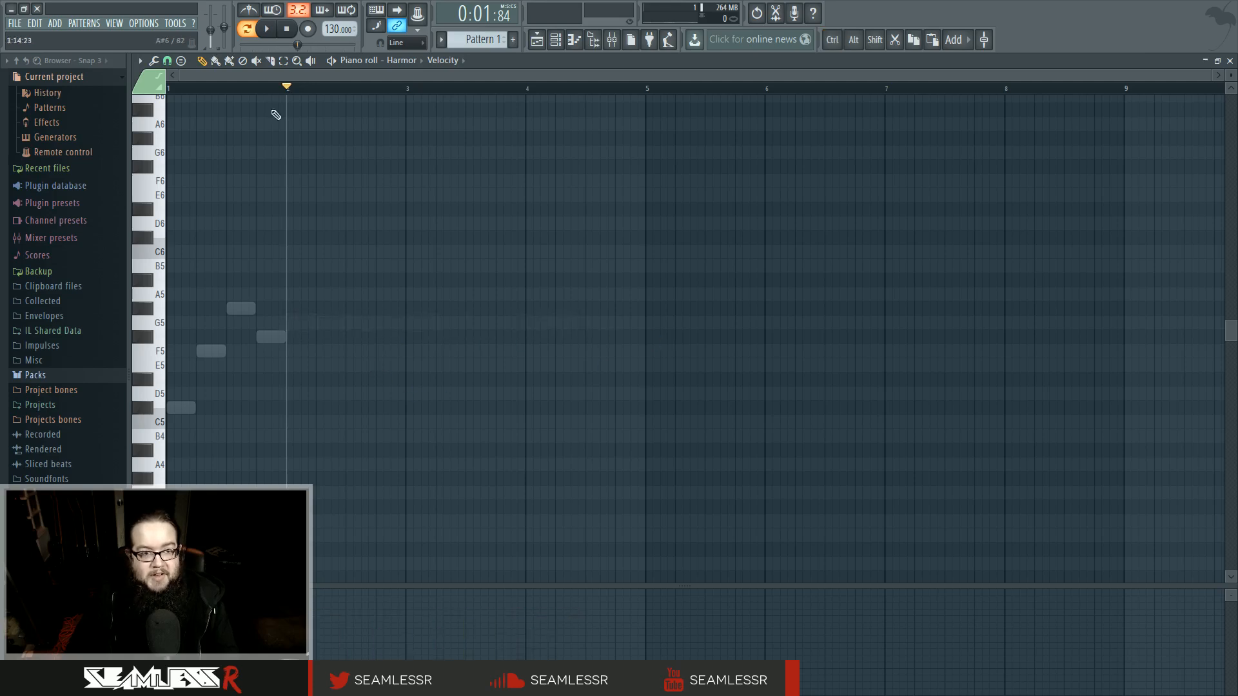
# - Make a time selection over bar 2 and draw the notes A#5, G#5, F5 and E5 inside it
pyautogui.moveTo(230, 90); pyautogui.dragTo(414, 97)
pyautogui.moveTo(292, 93); pyautogui.dragTo(407, 97)
pyautogui.press('space')
pyautogui.click(298, 279)
pyautogui.click(335, 308)
pyautogui.click(380, 350)
pyautogui.click(387, 365)
pyautogui.press('space')
# - Select the G#5 note in bar 2 and duplicate it four times, one bar apart, with the time selection active
pyautogui.keyDown('ctrl'); pyautogui.click(337, 306); pyautogui.keyUp('ctrl')
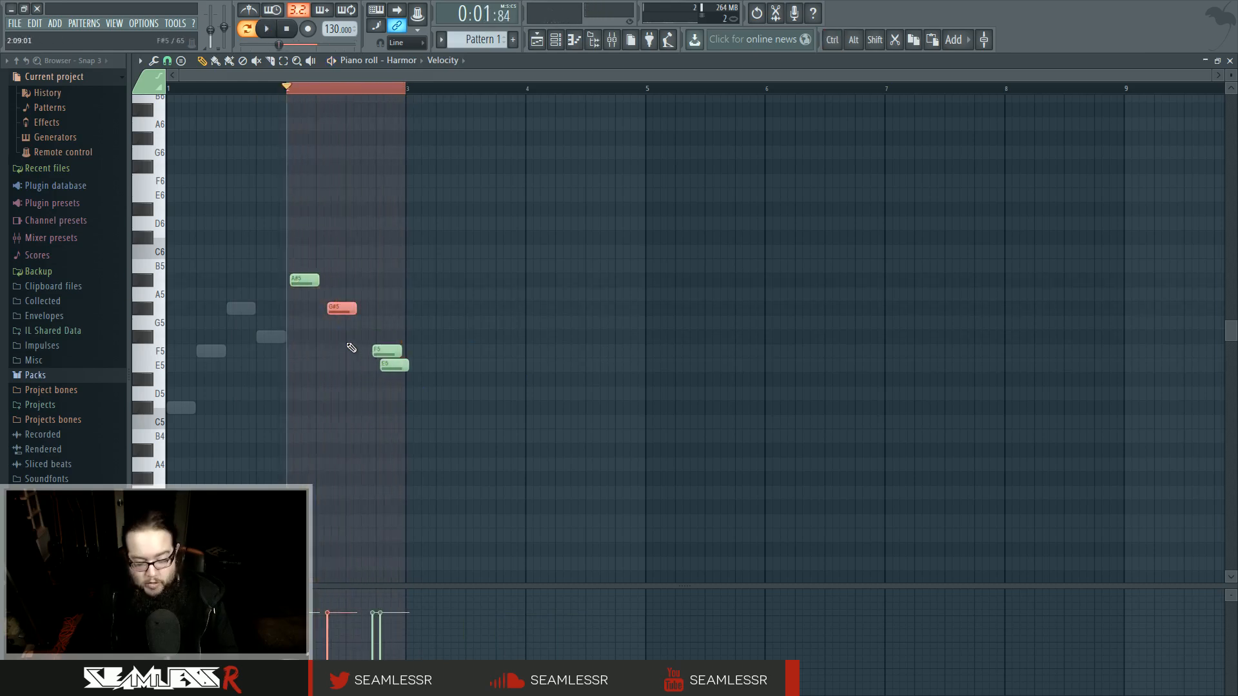
pyautogui.hotkey('ctrl', 'b')
pyautogui.hotkey('ctrl', 'b')
pyautogui.hotkey('ctrl', 'b')
pyautogui.hotkey('ctrl', 'b')
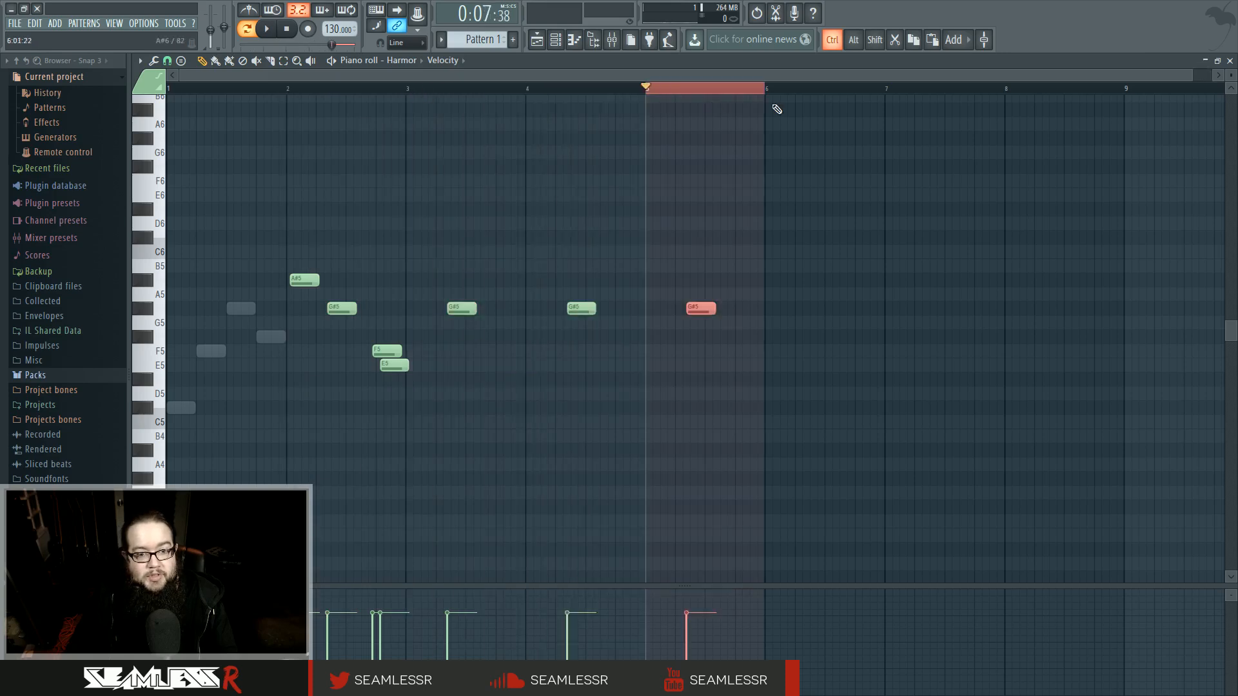
# - Undo the four duplications of the G#5 note
pyautogui.hotkey('ctrl', 'alt', 'z')
pyautogui.hotkey('ctrl', 'alt', 'z')
pyautogui.hotkey('ctrl', 'alt', 'z')
pyautogui.hotkey('ctrl', 'alt', 'z')
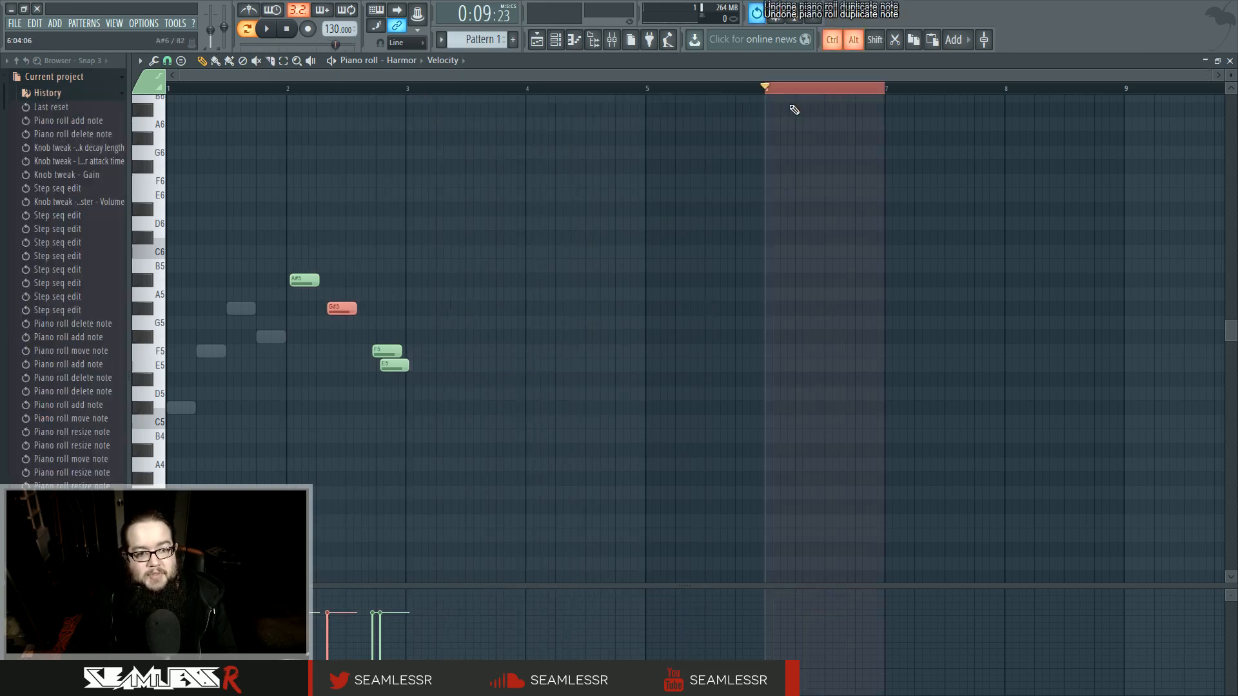
# - Clear the time selection and delete the A#5, G#5, F5 and E5 notes in bar 2
pyautogui.keyDown('ctrl'); pyautogui.click(807, 90); pyautogui.keyUp('ctrl')
pyautogui.scroll(3, 307, 396)
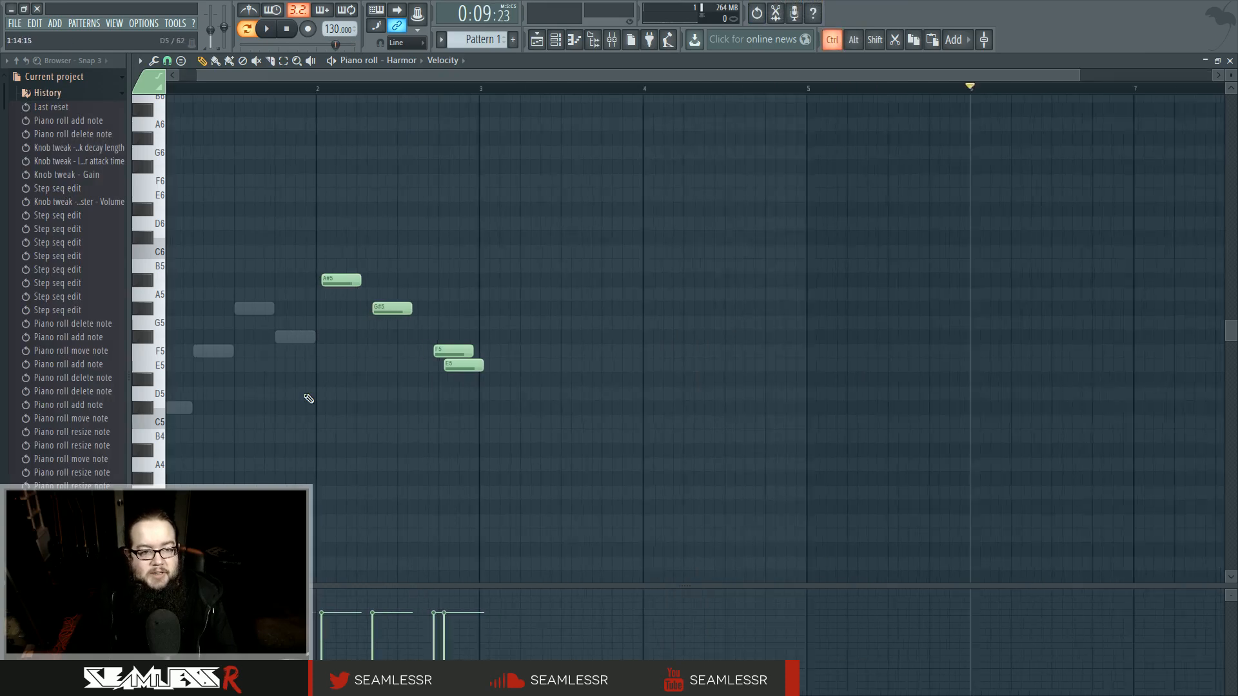
pyautogui.scroll(1, 307, 396)
pyautogui.rightClick(368, 321)
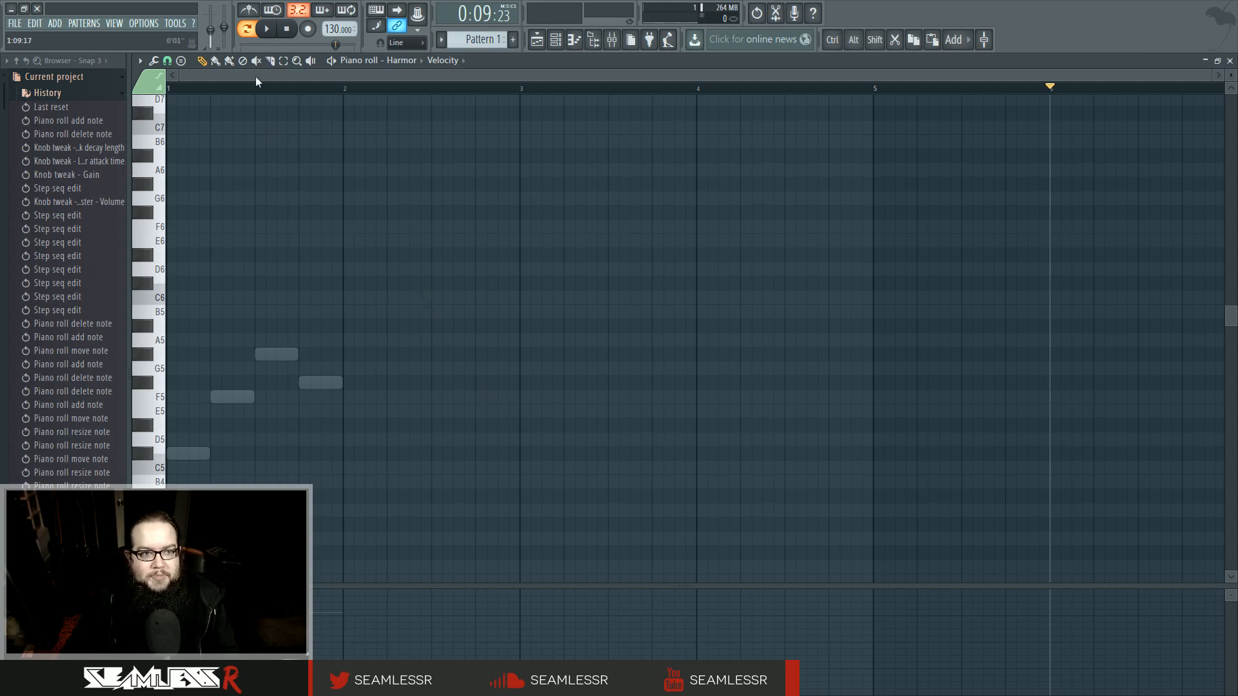
# - Switch the piano roll to the Harmor #2 channel and slice its G#5 and F5 notes in half
pyautogui.click(270, 61)
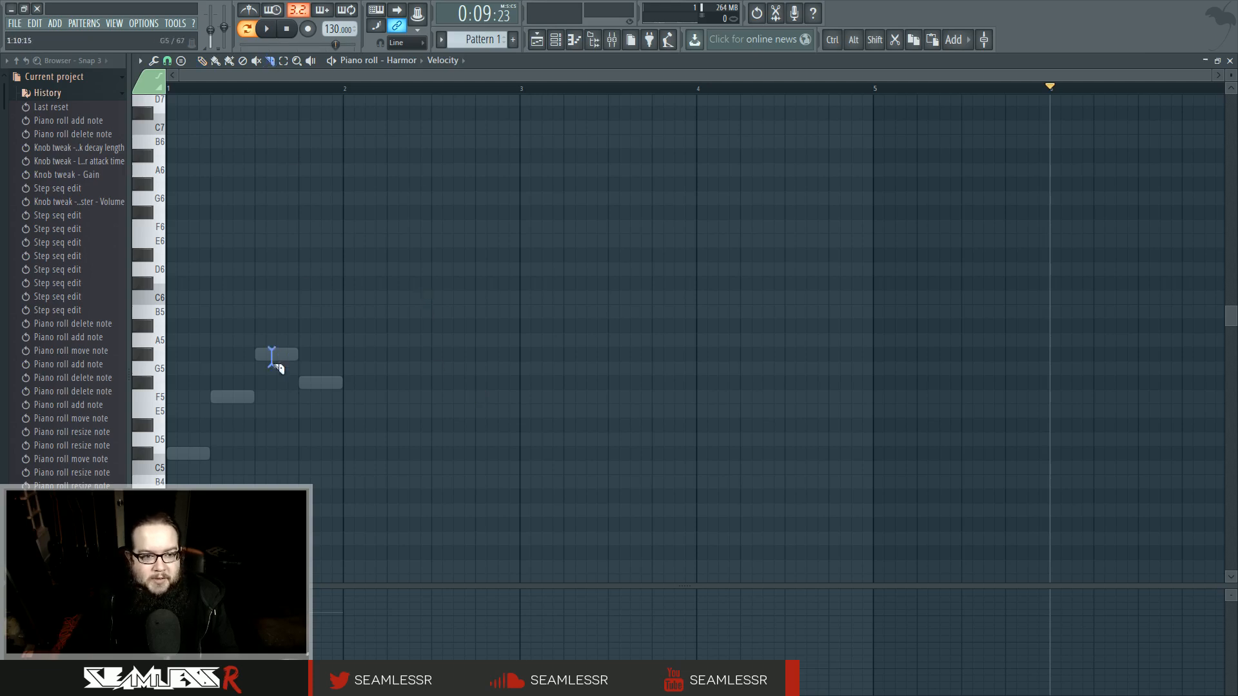
pyautogui.click(203, 61)
pyautogui.rightClick(286, 354)
pyautogui.rightClick(287, 354)
pyautogui.press('c')
pyautogui.moveTo(279, 316); pyautogui.dragTo(278, 385)
pyautogui.moveTo(414, 272); pyautogui.dragTo(233, 398)
# - Return to the Draw tool and try resizing the first G#5 note from its start edge
pyautogui.click(201, 60)
pyautogui.press('shift')
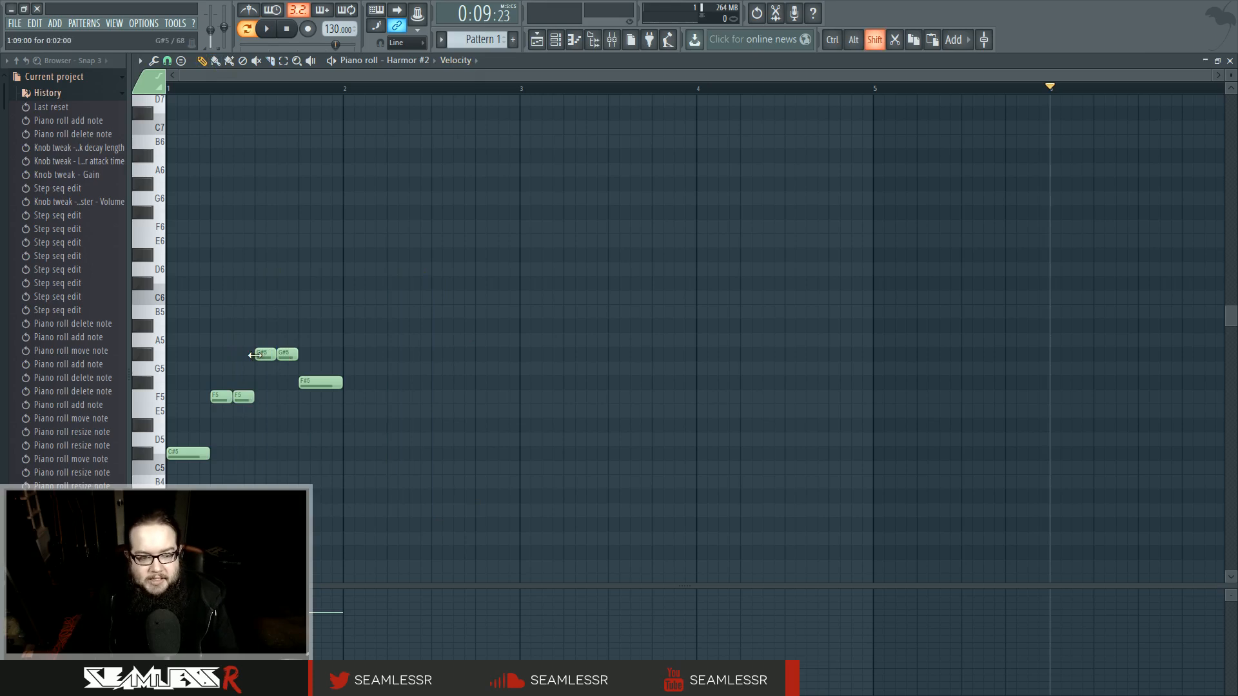
pyautogui.moveTo(253, 355)
pyautogui.mouseDown()
pyautogui.moveTo(242, 359)
pyautogui.moveTo(266, 357)
pyautogui.moveTo(255, 357)
pyautogui.mouseUp()
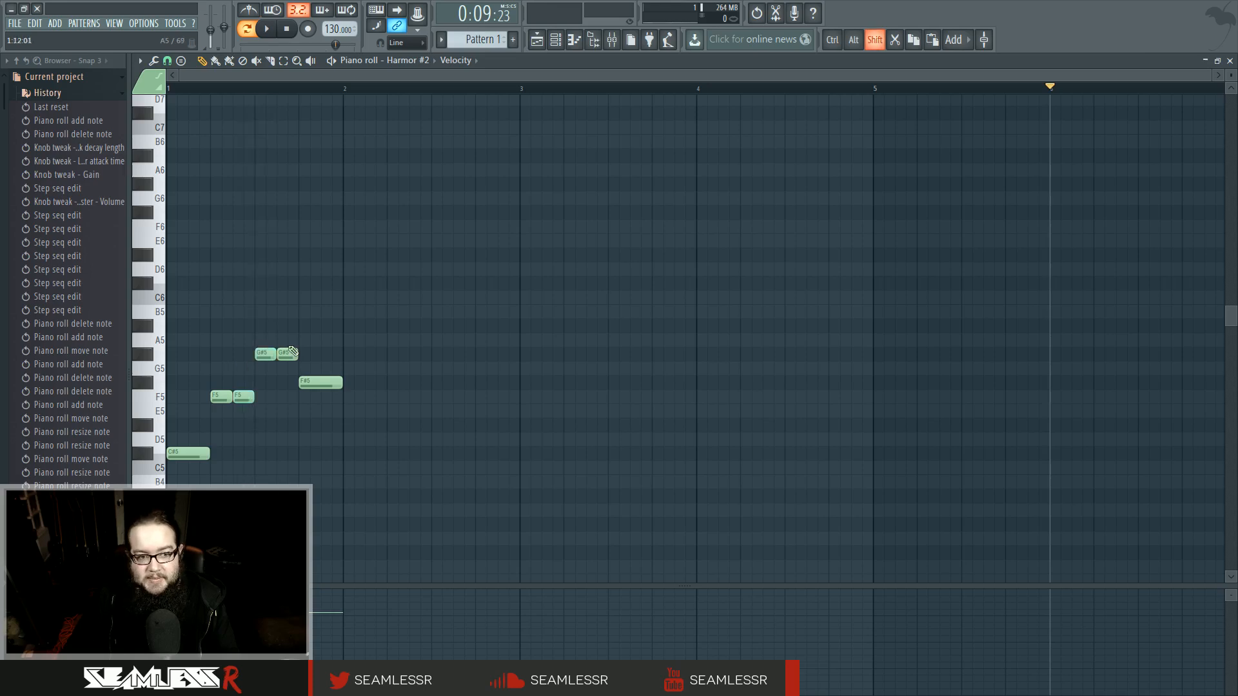
# - Mute all the notes in bar 1 with the Mute tool and unmute them again
pyautogui.click(255, 61)
pyautogui.moveTo(270, 355); pyautogui.dragTo(295, 361)
pyautogui.click(201, 453)
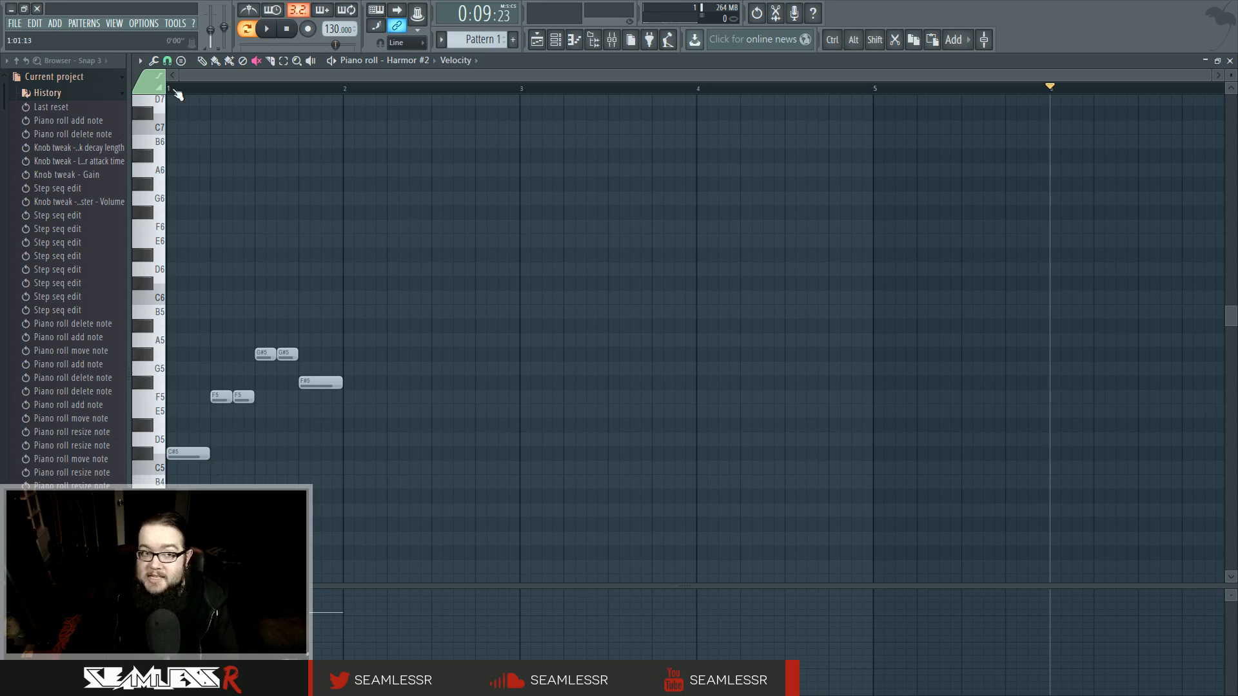
pyautogui.moveTo(291, 355); pyautogui.dragTo(276, 359)
pyautogui.moveTo(188, 454); pyautogui.dragTo(354, 359)
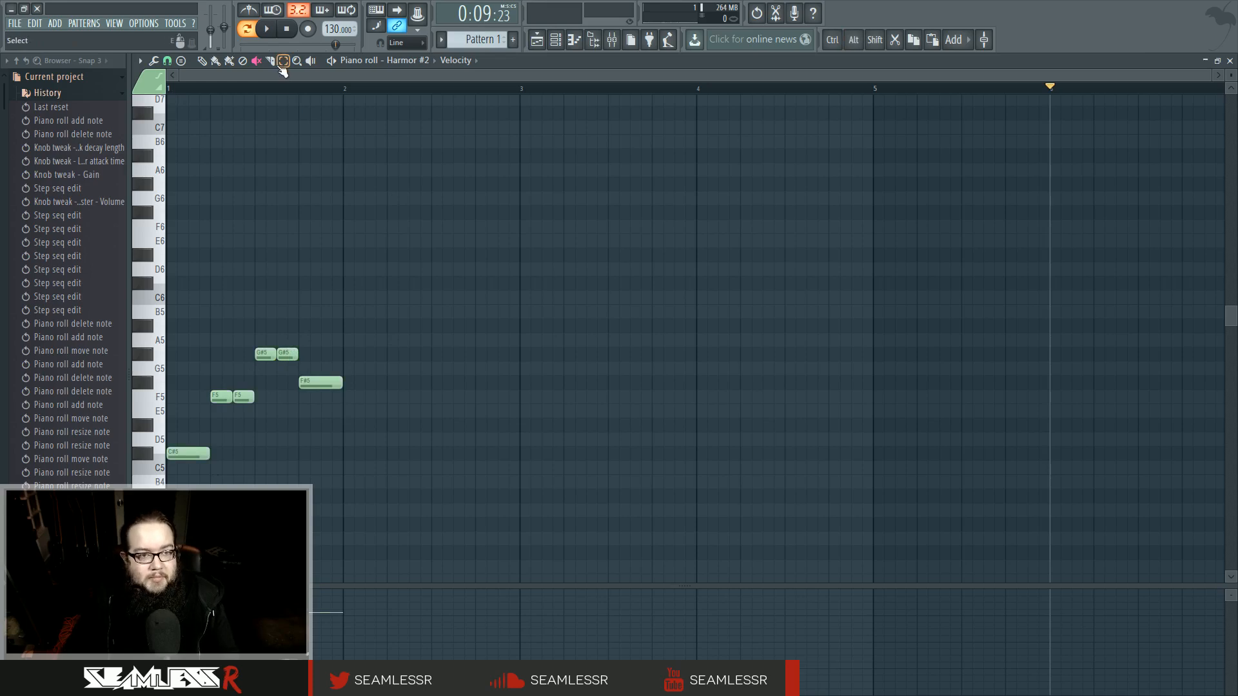
# - Try box selection with the Select tool and from the Draw tool, and clear the selection
pyautogui.moveTo(249, 221); pyautogui.dragTo(166, 303)
pyautogui.click(203, 62)
pyautogui.click(340, 248)
pyautogui.press('ctrl')
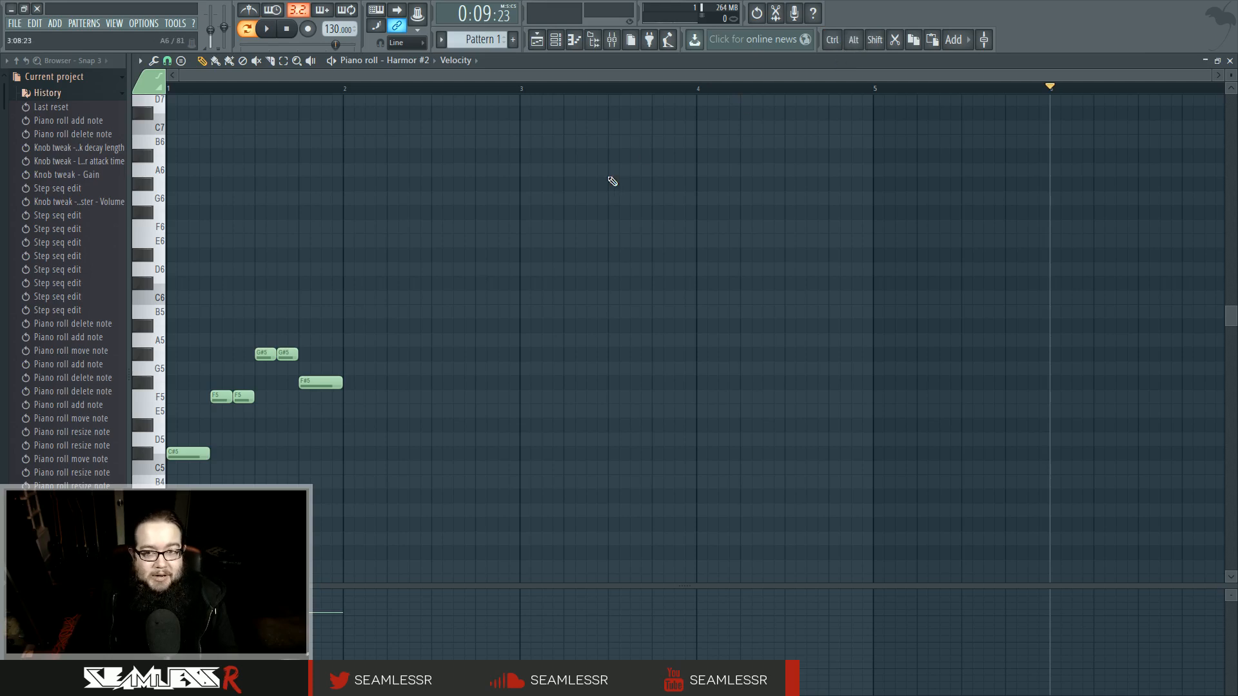
pyautogui.moveTo(422, 506); pyautogui.dragTo(218, 317)
pyautogui.keyDown('ctrl'); pyautogui.click(361, 325); pyautogui.keyUp('ctrl')
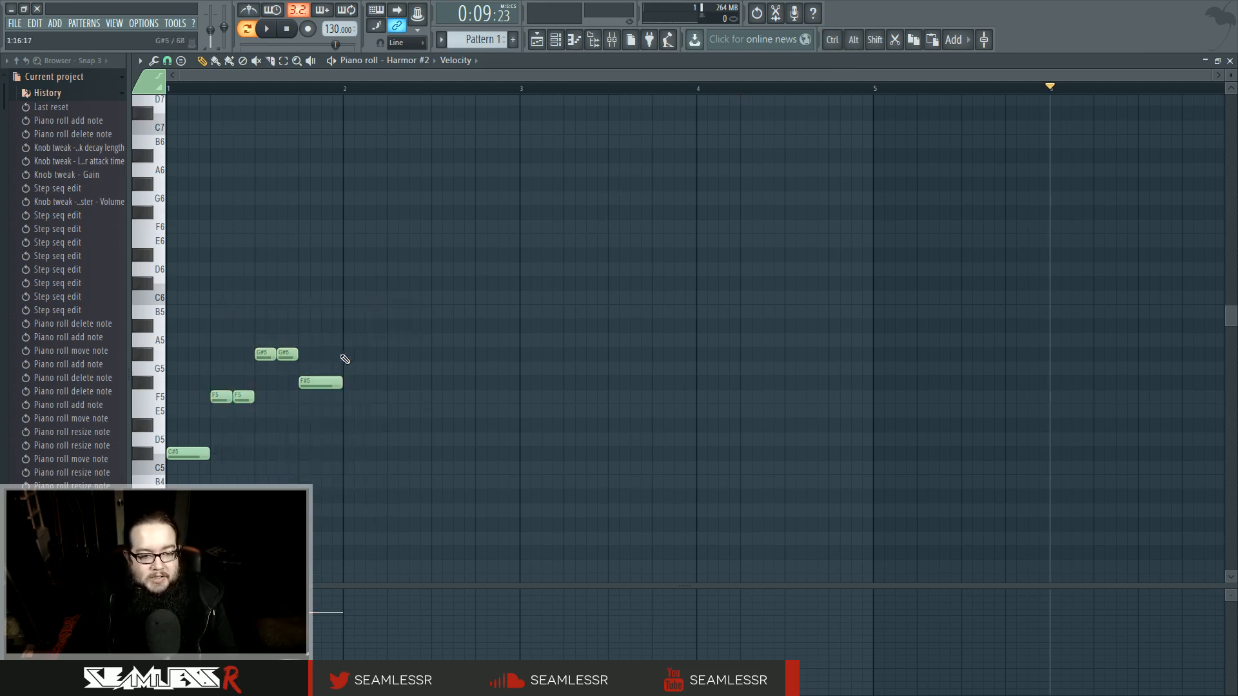
# - Add all six notes in bar 1 to the selection one by one, and deselect them
pyautogui.keyDown('ctrl'); pyautogui.keyDown('shift'); pyautogui.click(326, 383); pyautogui.keyUp('shift'); pyautogui.keyUp('ctrl')
pyautogui.keyDown('ctrl'); pyautogui.keyDown('shift'); pyautogui.click(192, 454); pyautogui.keyUp('shift'); pyautogui.keyUp('ctrl')
pyautogui.keyDown('ctrl'); pyautogui.keyDown('shift'); pyautogui.click(239, 397); pyautogui.keyUp('shift'); pyautogui.keyUp('ctrl')
pyautogui.keyDown('ctrl'); pyautogui.keyDown('shift'); pyautogui.click(265, 353); pyautogui.keyUp('shift'); pyautogui.keyUp('ctrl')
pyautogui.keyDown('ctrl'); pyautogui.keyDown('shift'); pyautogui.click(287, 354); pyautogui.keyUp('shift'); pyautogui.keyUp('ctrl')
pyautogui.keyDown('ctrl'); pyautogui.keyDown('shift'); pyautogui.click(221, 396); pyautogui.keyUp('shift'); pyautogui.keyUp('ctrl')
pyautogui.click(341, 427)
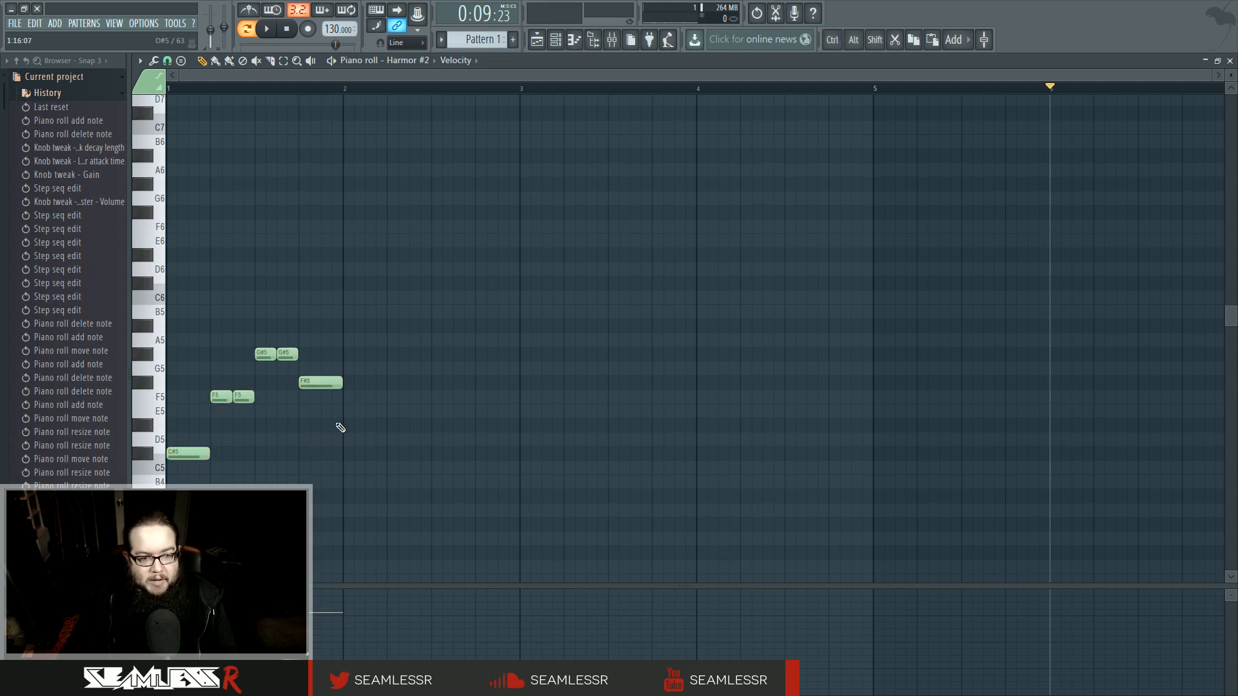
# - Box-select notes in bar 1, stretch them with the selection's resize handle, restore their length and deselect them
pyautogui.moveTo(349, 401); pyautogui.dragTo(178, 353)
pyautogui.moveTo(368, 373); pyautogui.dragTo(618, 367)
pyautogui.moveTo(807, 376); pyautogui.dragTo(363, 375)
pyautogui.click(390, 440)
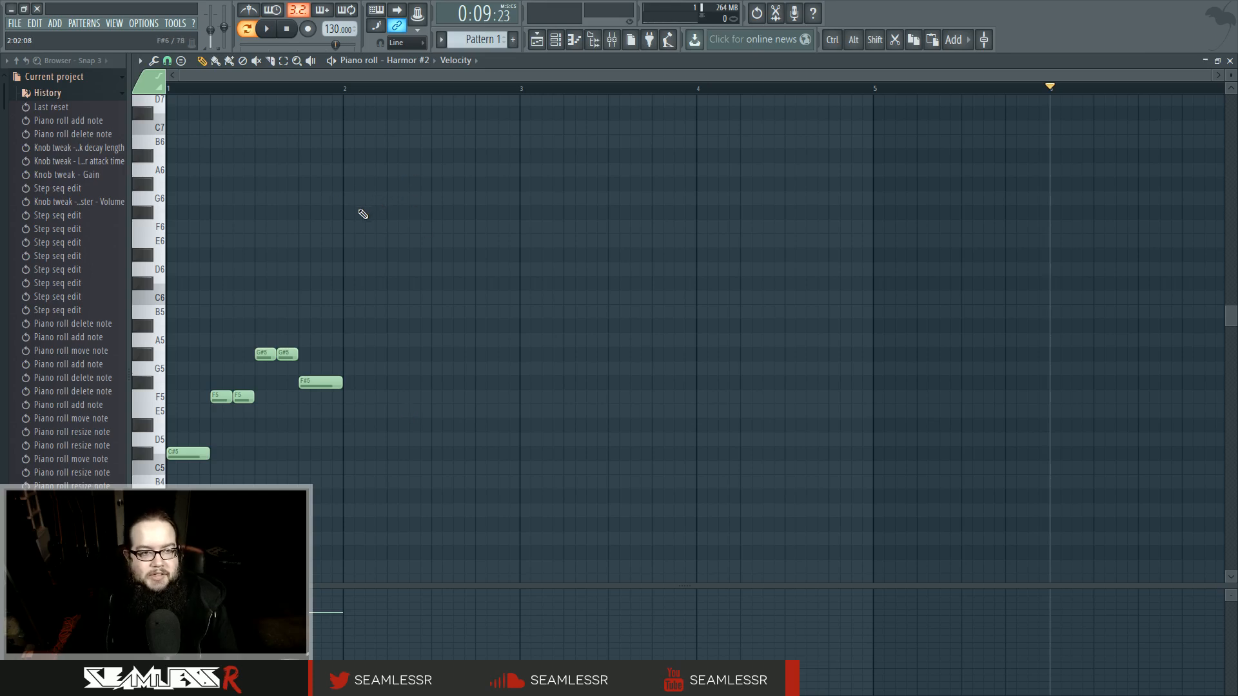
# - Zoom in on the F5, G#5 and F#5 notes with the Zoom tool, and zoom back out to show bars 1 to 3
pyautogui.click(297, 60)
pyautogui.moveTo(210, 334); pyautogui.dragTo(356, 423)
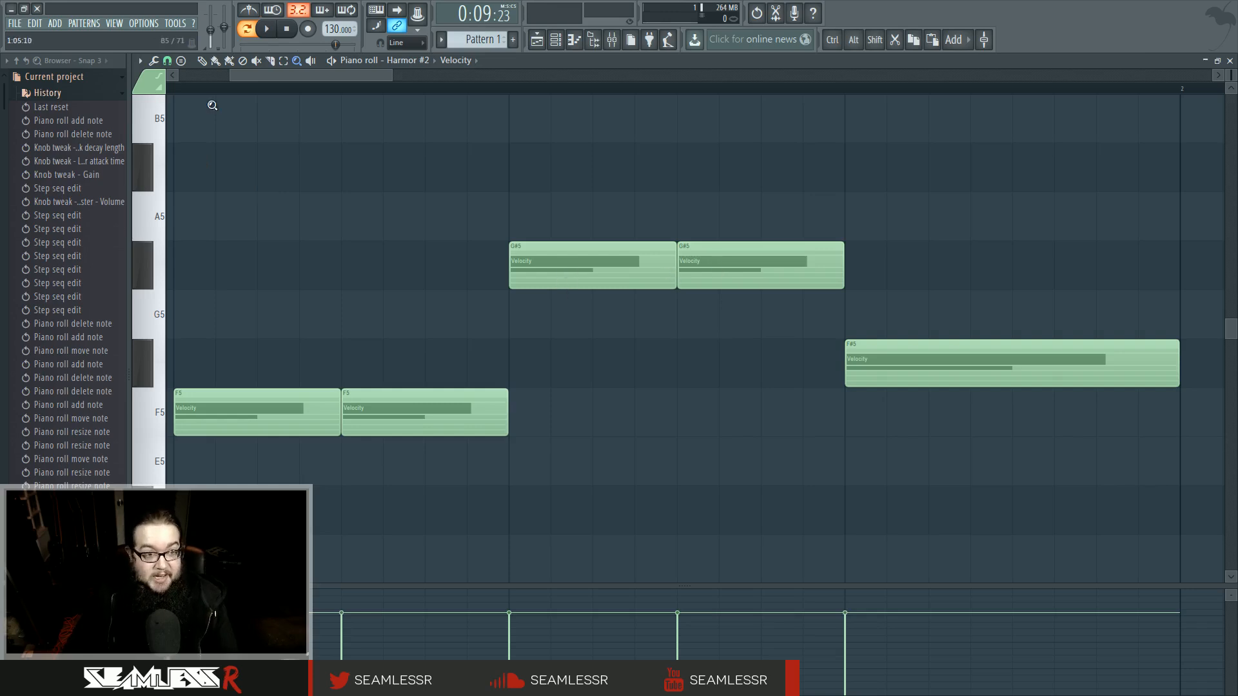
pyautogui.moveTo(1230, 75); pyautogui.dragTo(1230, 103)
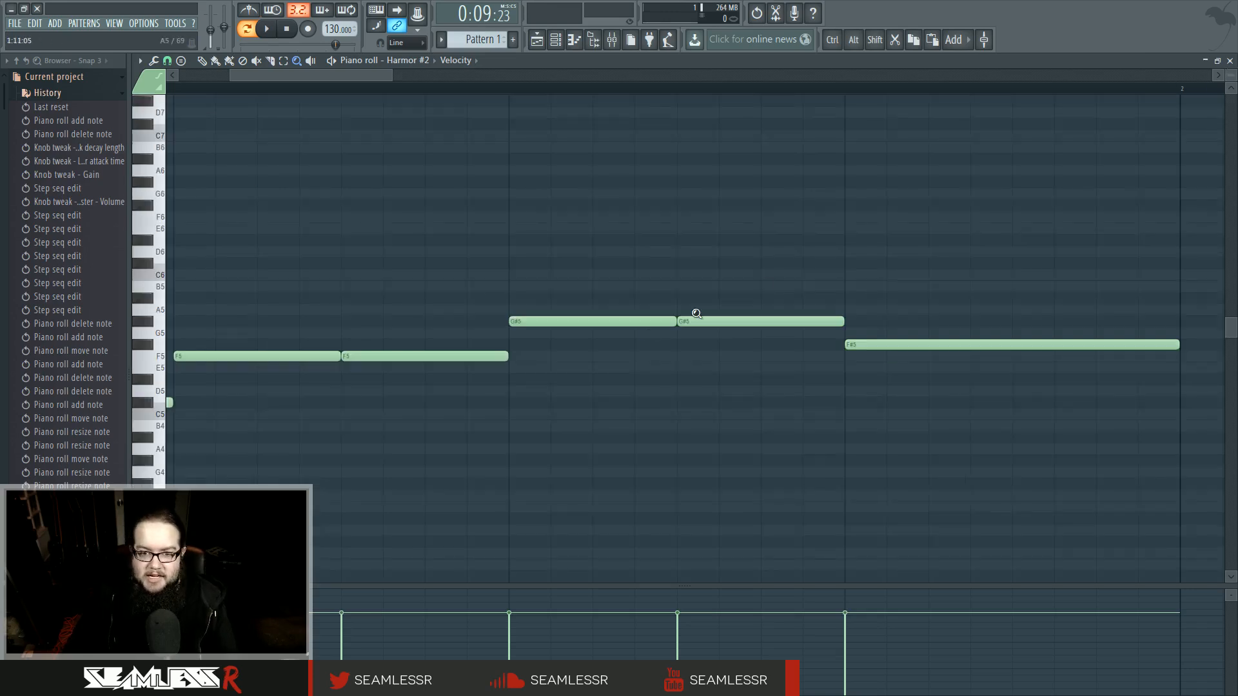
pyautogui.scroll(-5, 615, 348)
pyautogui.scroll(2, 483, 386)
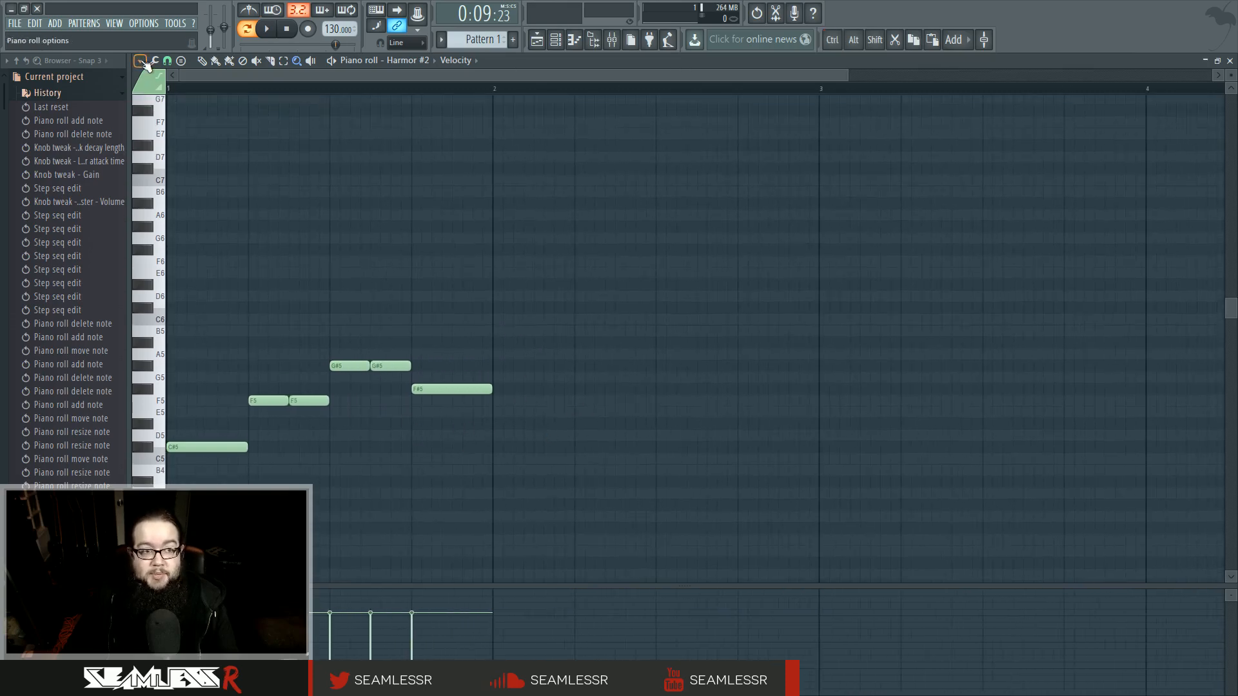
# - Turn off the Rounded display of notes in the piano roll
pyautogui.click(139, 61)
pyautogui.moveTo(175, 126)
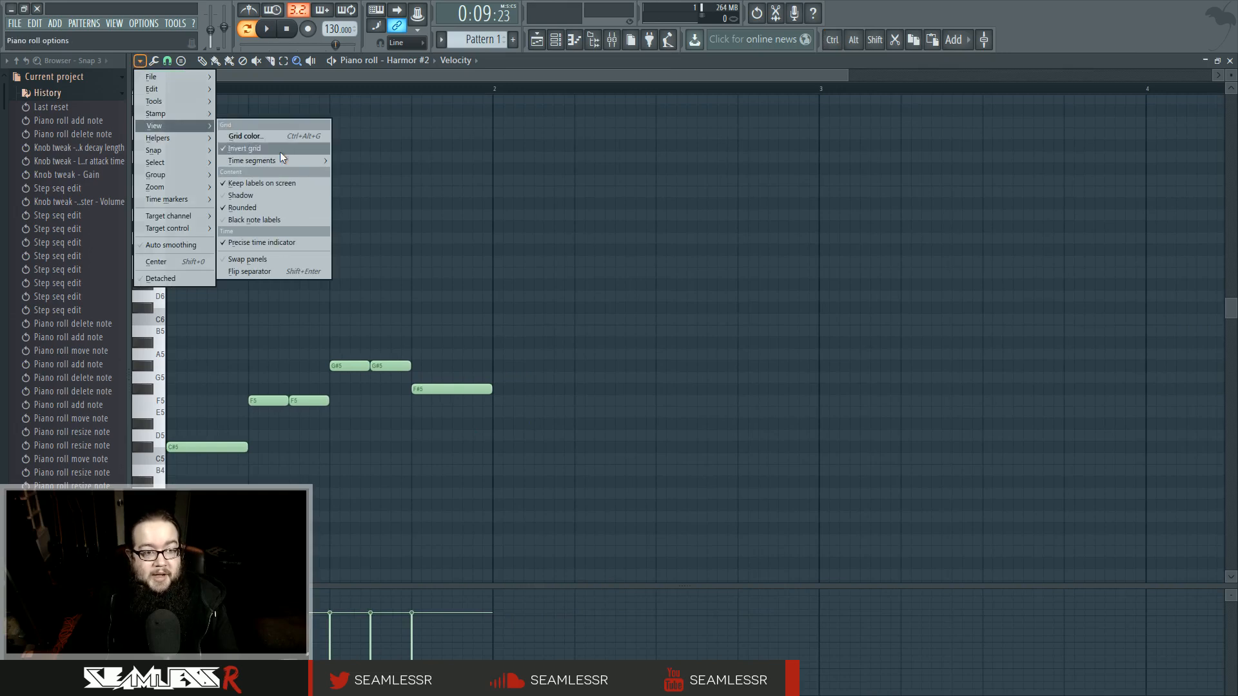
pyautogui.click(278, 211)
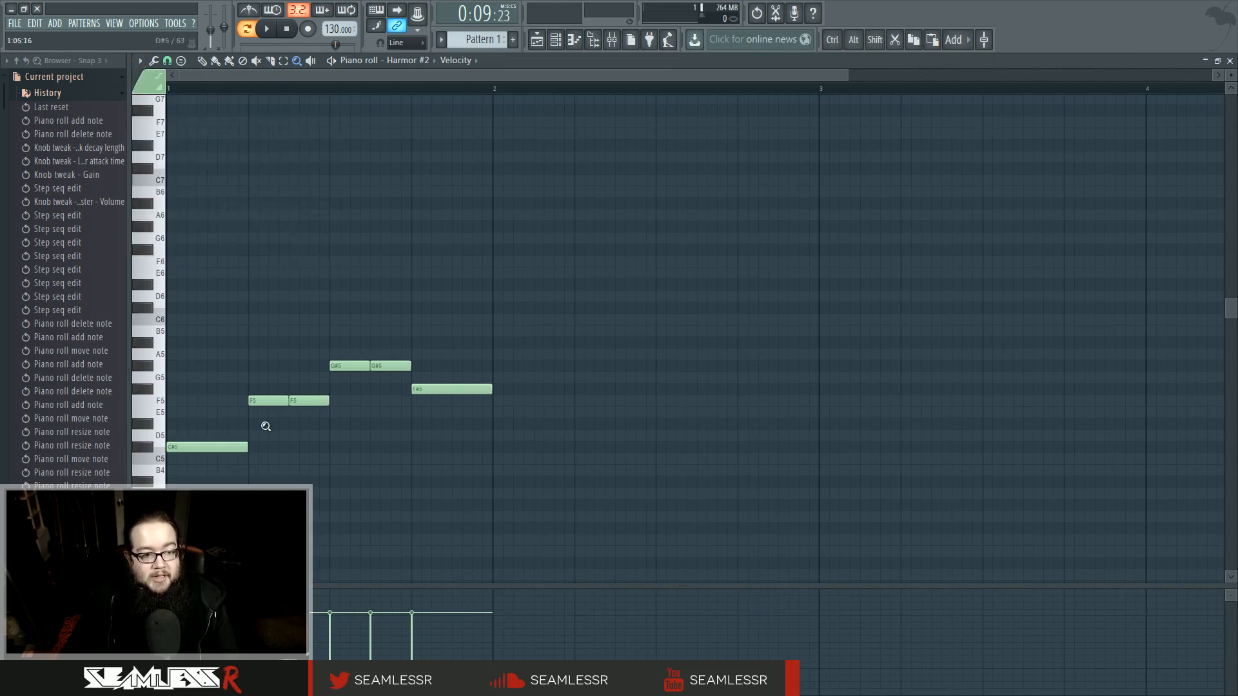
# - Turn the Rounded display of piano roll notes back on and look over the other view options
pyautogui.click(140, 60)
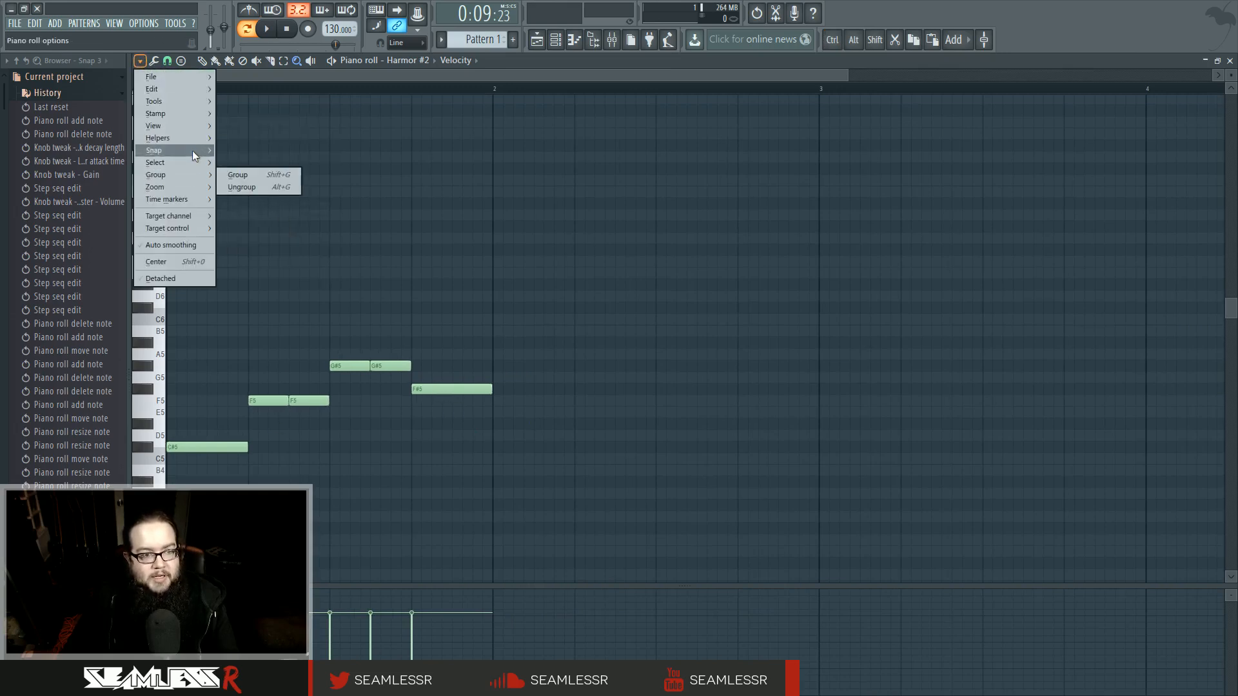
pyautogui.moveTo(190, 130)
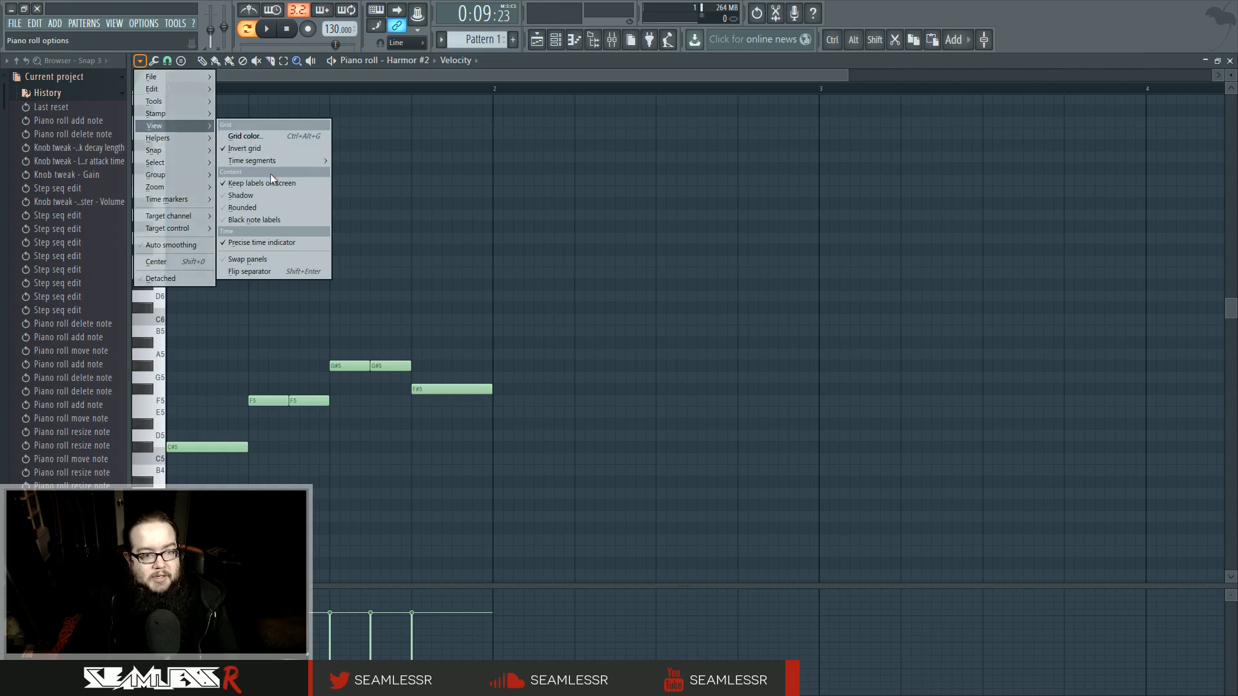
pyautogui.click(281, 210)
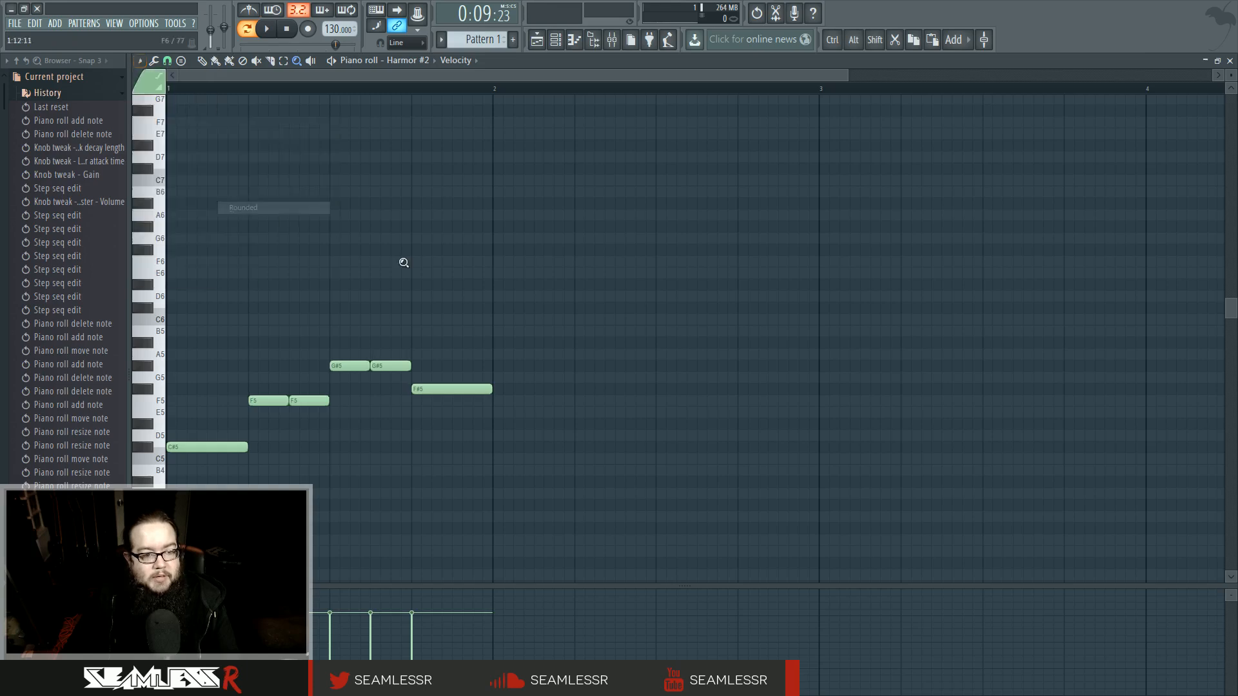
pyautogui.click(140, 61)
pyautogui.moveTo(182, 125)
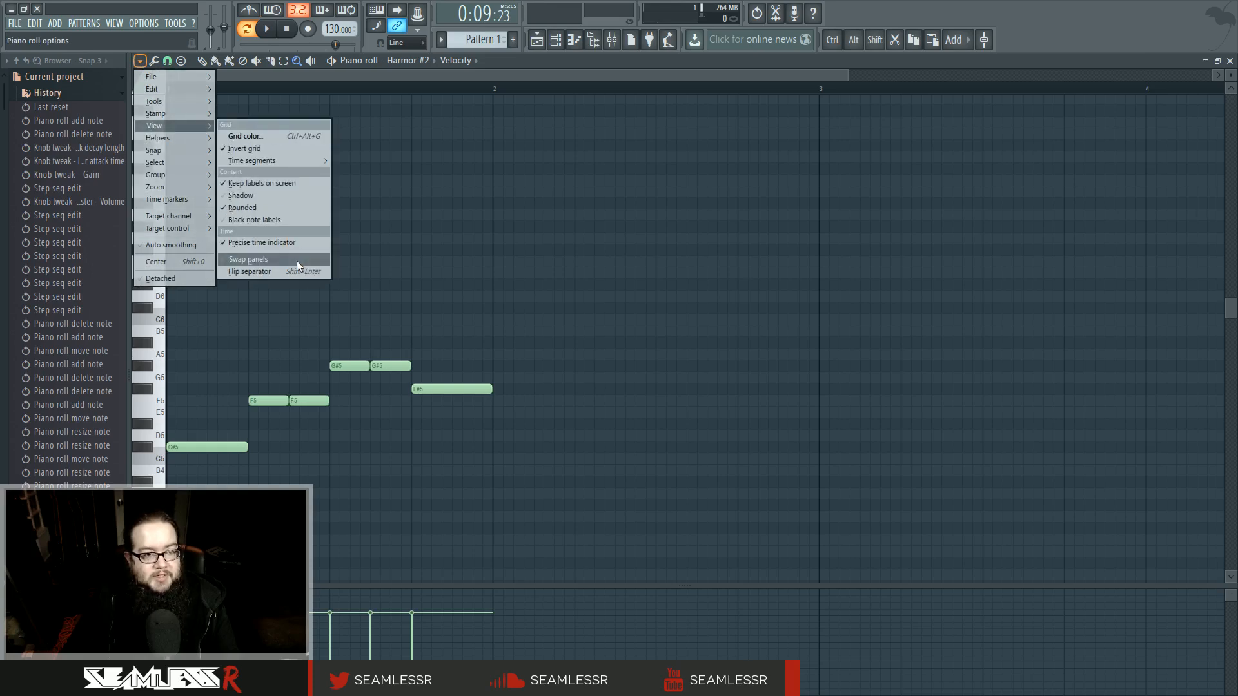
pyautogui.moveTo(289, 163)
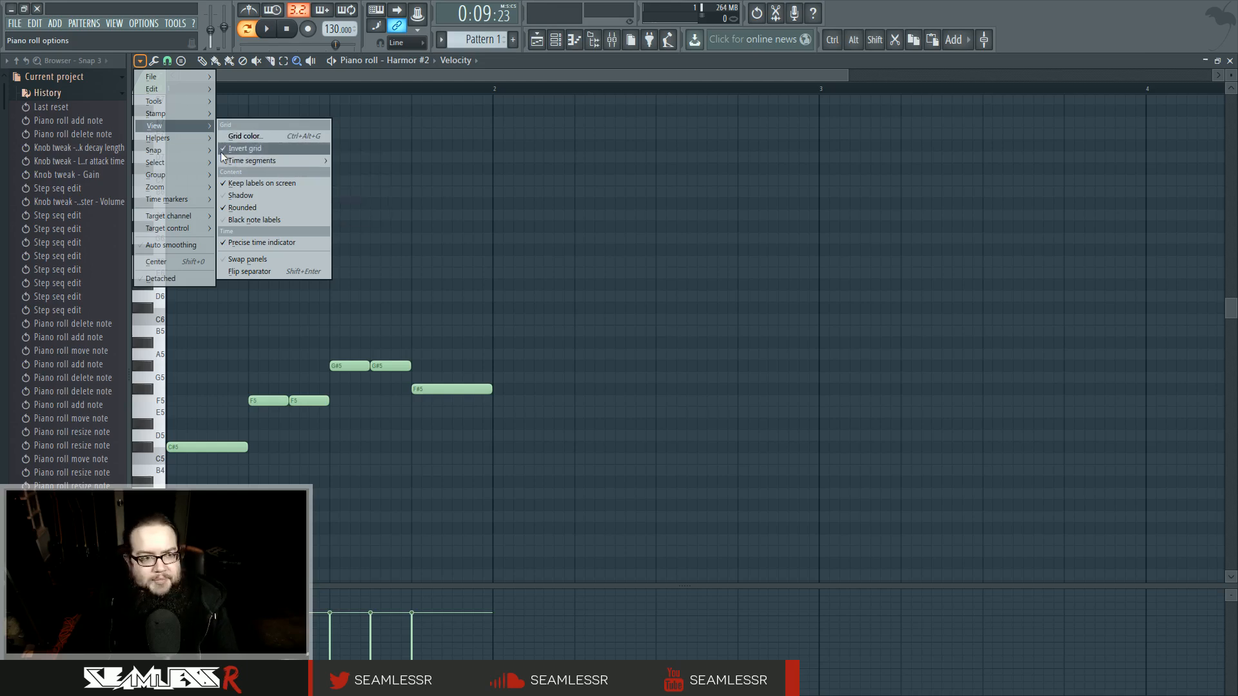
# - Try the piano roll snap settings 1/3 step, 1/6 beat, 1/2 step, 1/6 step and 1/2 beat one after another
pyautogui.click(166, 61)
pyautogui.click(166, 60)
pyautogui.click(183, 163)
pyautogui.click(166, 61)
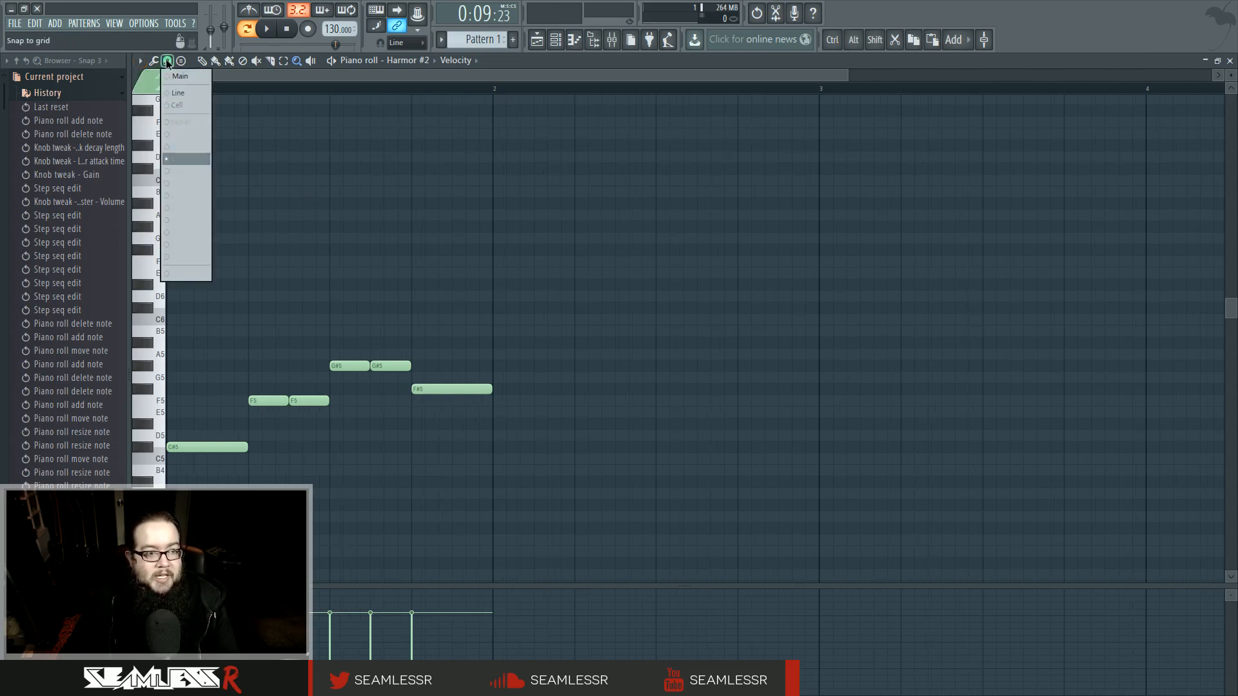
pyautogui.click(184, 199)
pyautogui.click(166, 60)
pyautogui.click(184, 171)
pyautogui.click(166, 60)
pyautogui.click(185, 134)
pyautogui.click(166, 61)
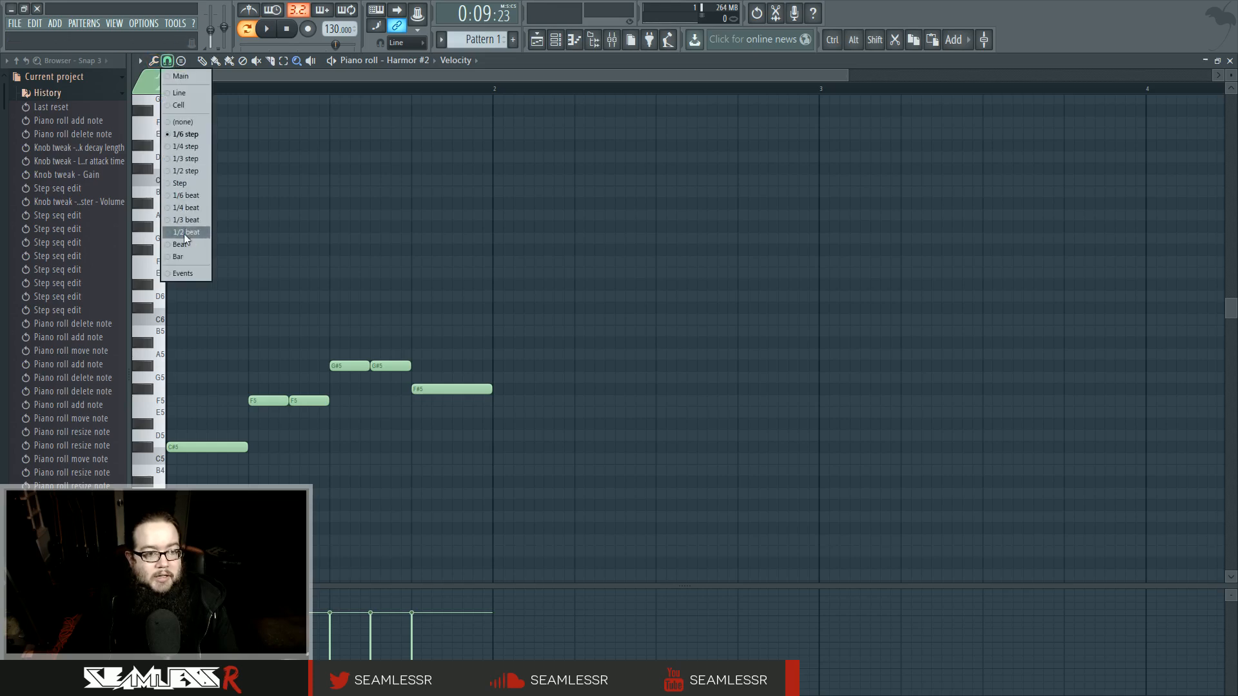
pyautogui.click(185, 234)
# - Set the piano roll snap to Line and compare the grid at different zoom levels
pyautogui.click(166, 60)
pyautogui.click(187, 94)
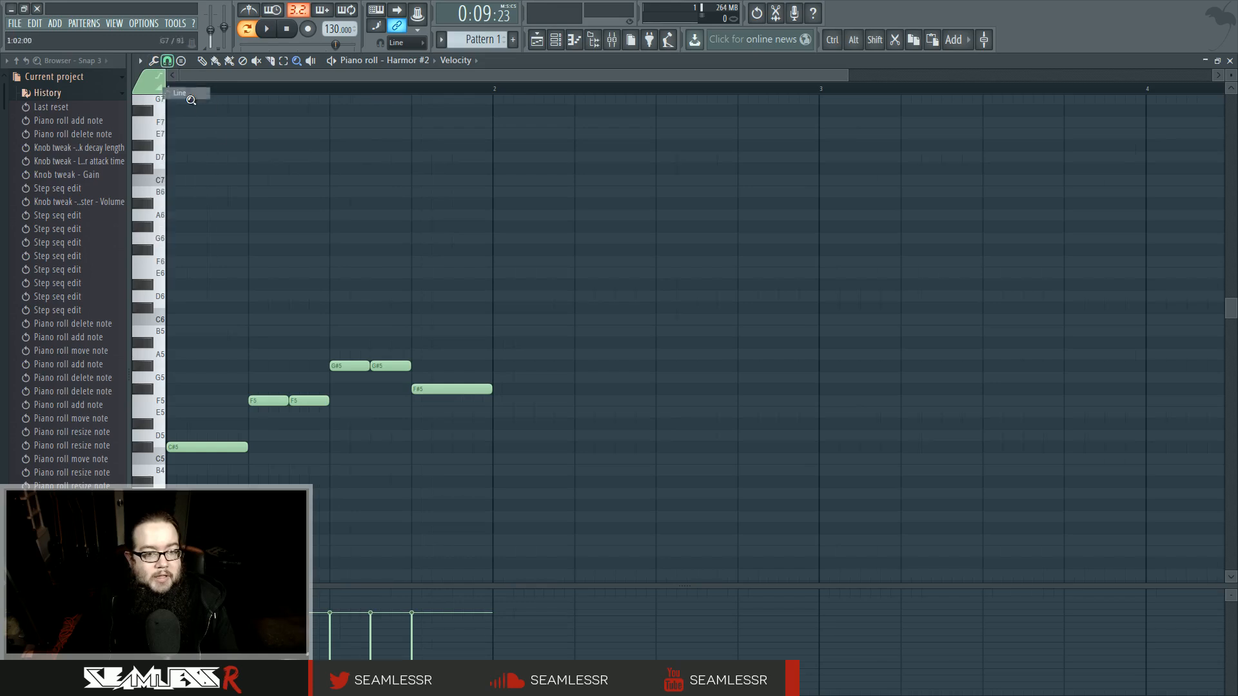
pyautogui.click(358, 257)
pyautogui.scroll(-5, 386, 277)
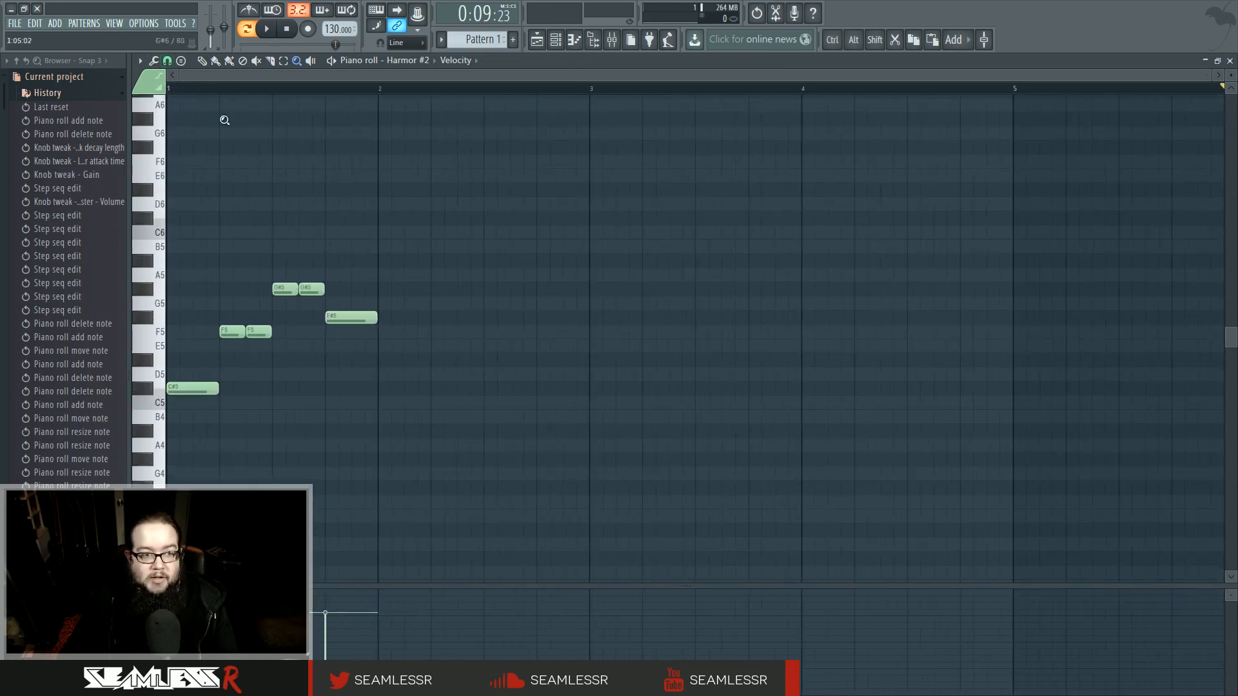
pyautogui.scroll(5, 354, 293)
pyautogui.scroll(-5, 354, 293)
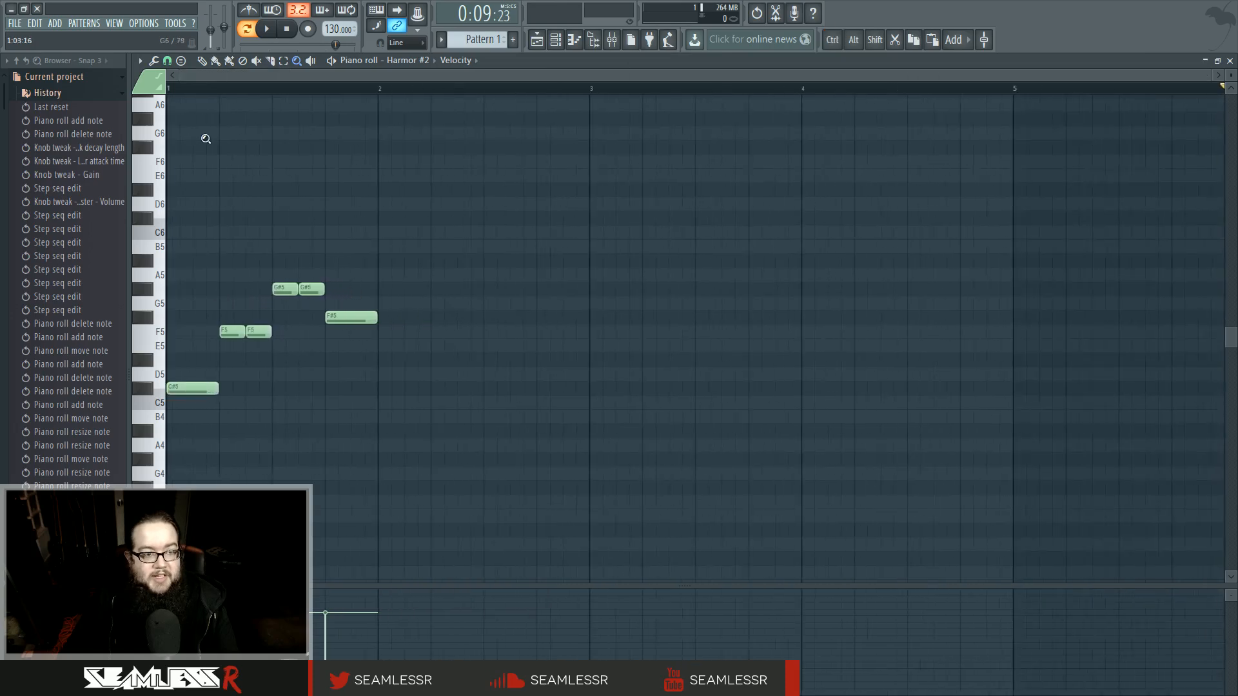
# - Set the piano roll snap to 1/2 step and check the grid at closer and wider zoom levels
pyautogui.click(166, 61)
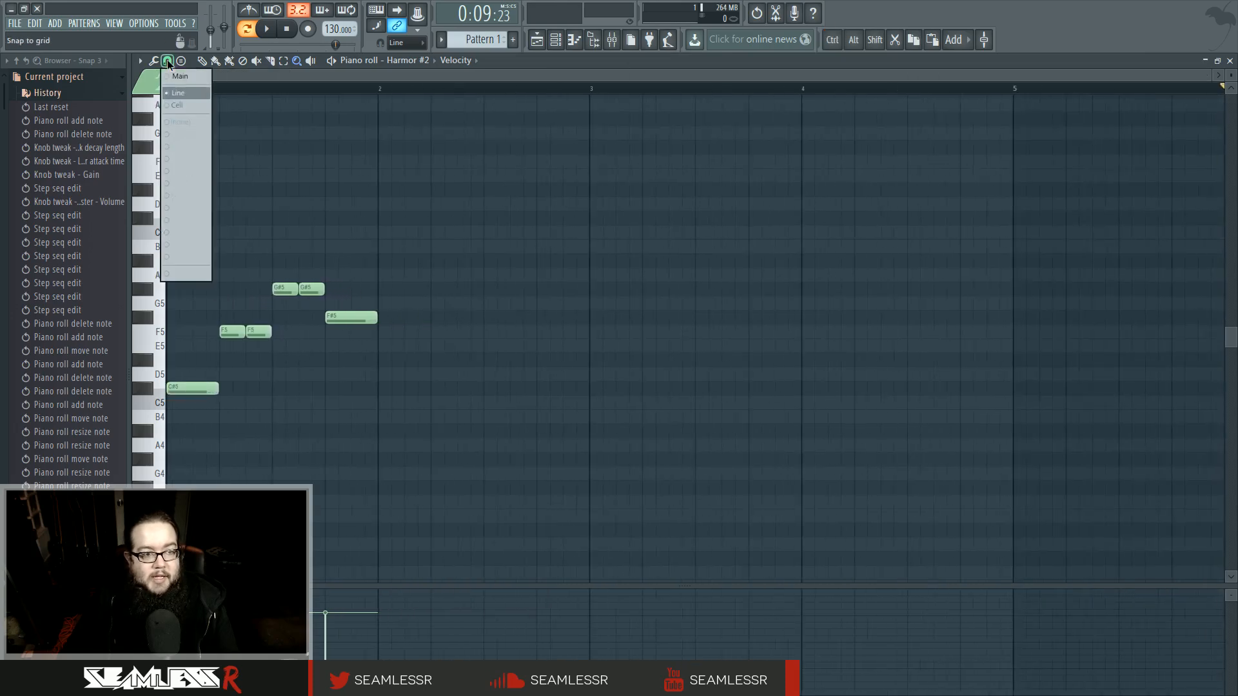
pyautogui.click(187, 172)
pyautogui.scroll(5, 405, 238)
pyautogui.scroll(3, 399, 280)
pyautogui.scroll(-6, 399, 280)
pyautogui.scroll(4, 377, 95)
pyautogui.moveTo(377, 94); pyautogui.dragTo(378, 95)
pyautogui.scroll(-8, 304, 119)
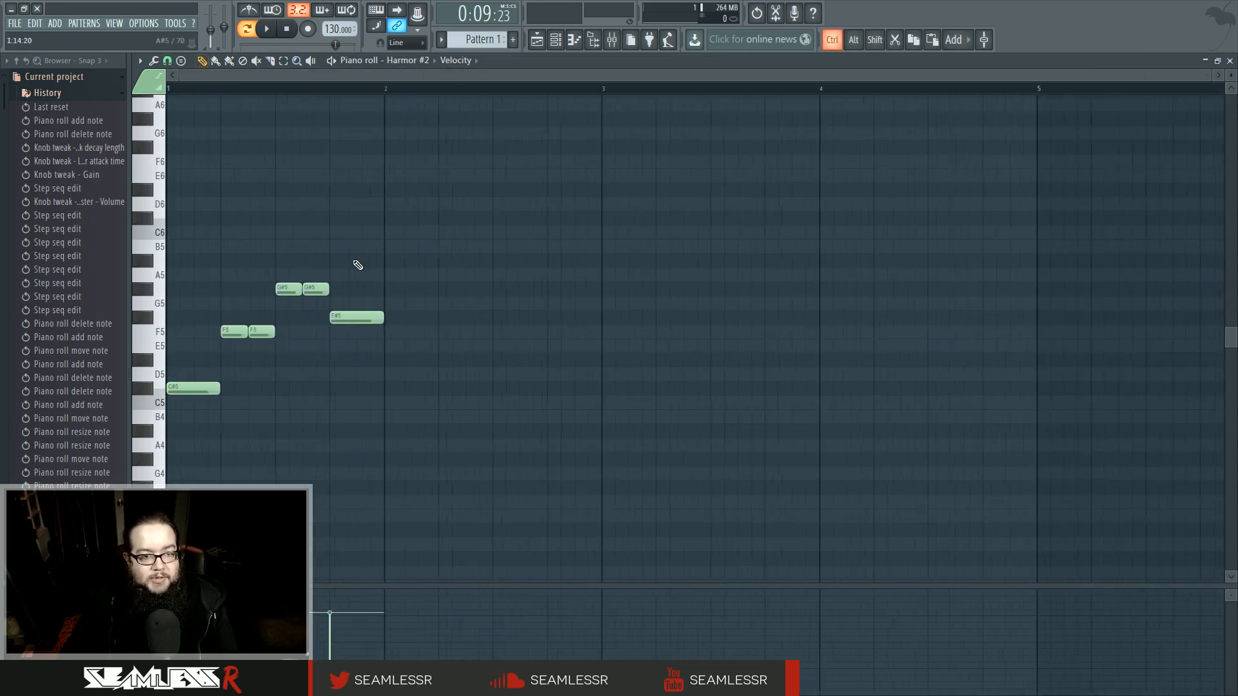
# - Mark and clear a time selection from late bar 1 to the start of bar 3, and place the playback position at bar 2
pyautogui.moveTo(357, 89); pyautogui.dragTo(588, 88)
pyautogui.click(386, 90)
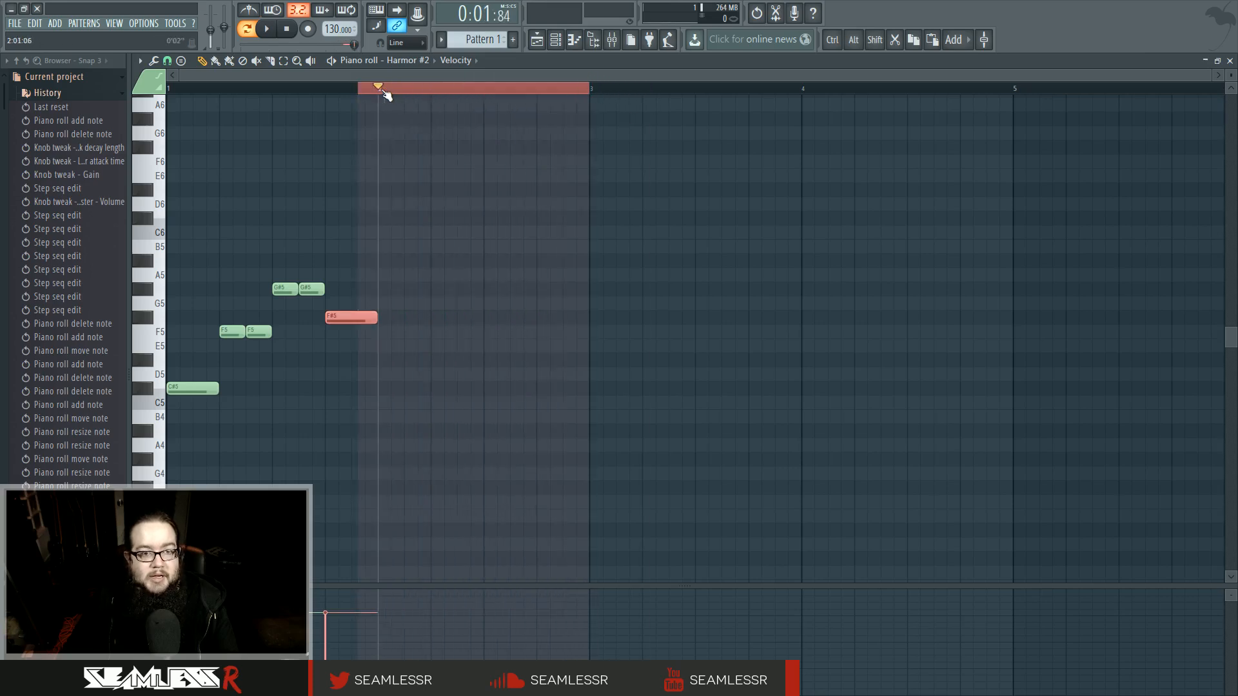
pyautogui.click(383, 91)
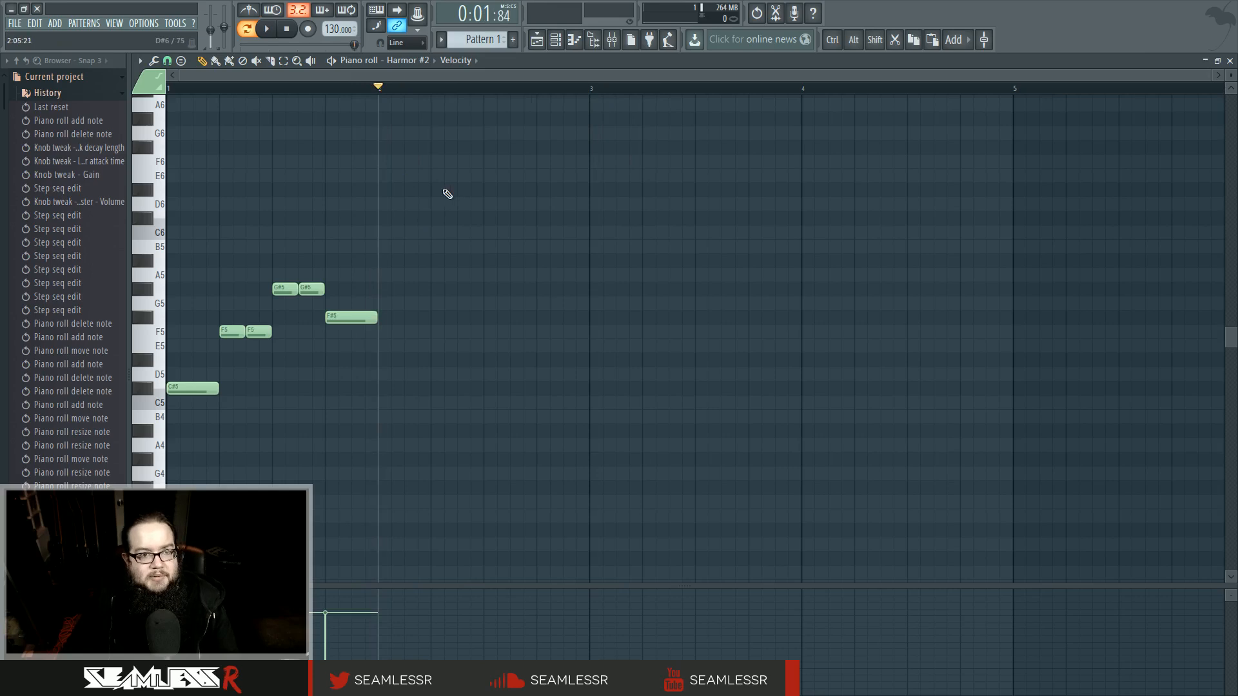
pyautogui.click(153, 60)
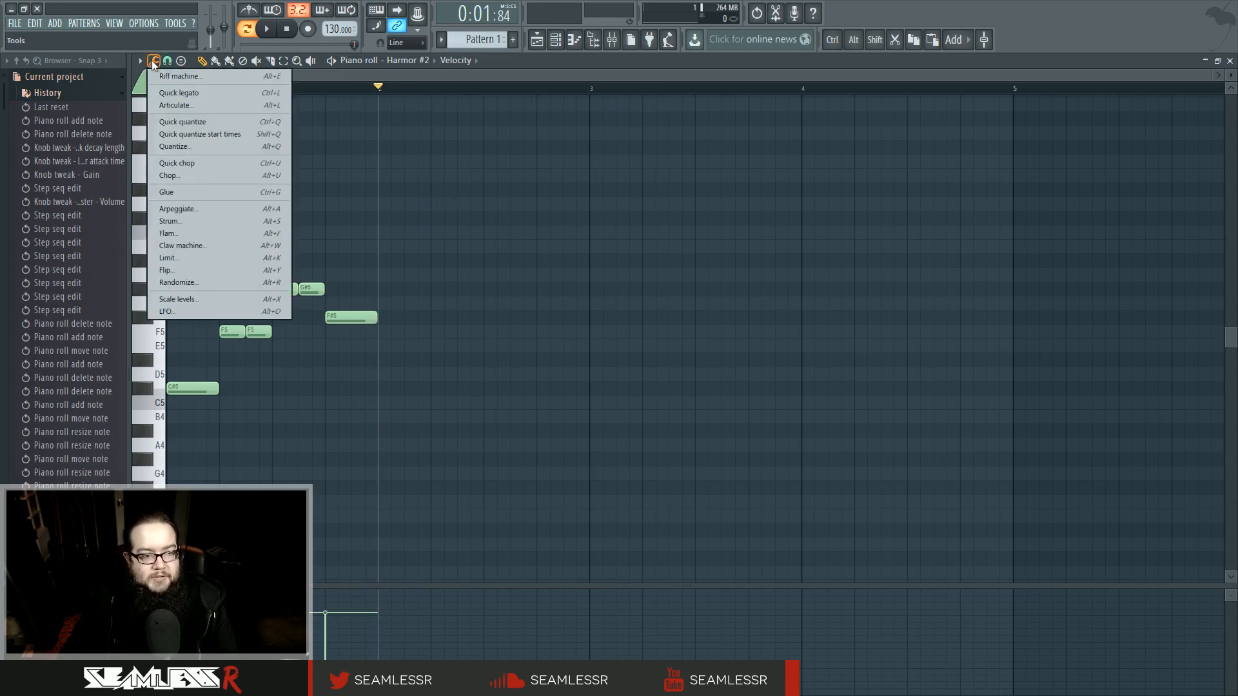
pyautogui.click(155, 61)
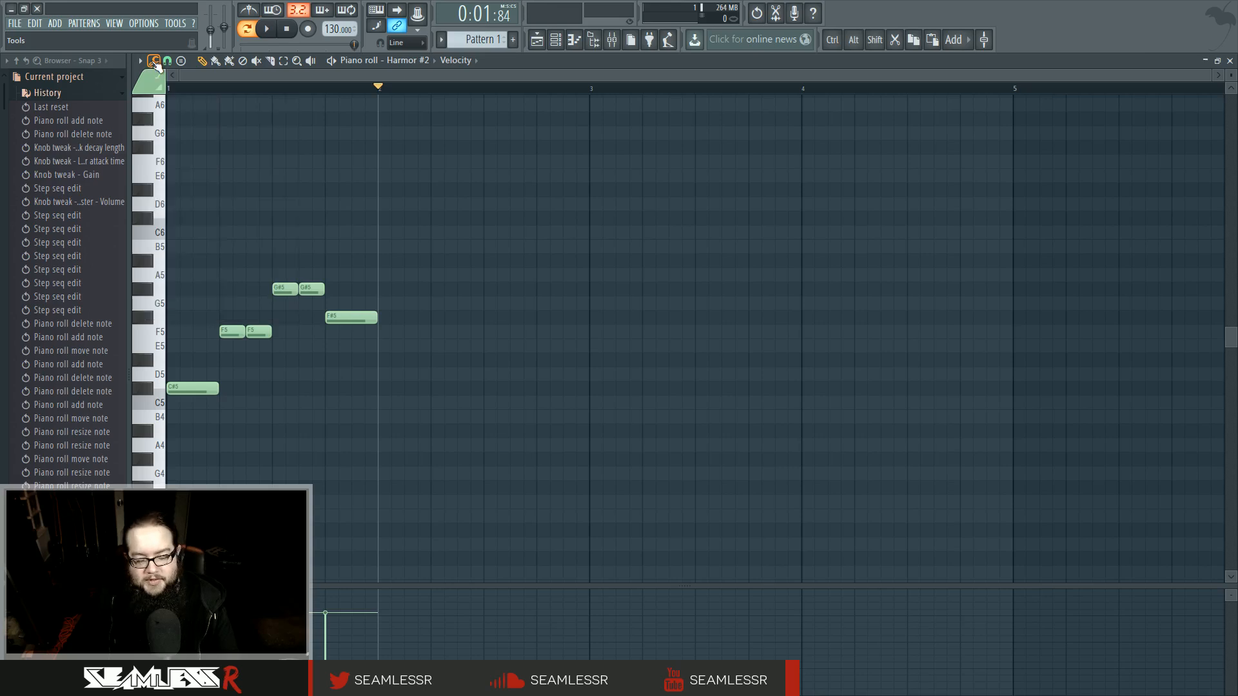
pyautogui.click(154, 60)
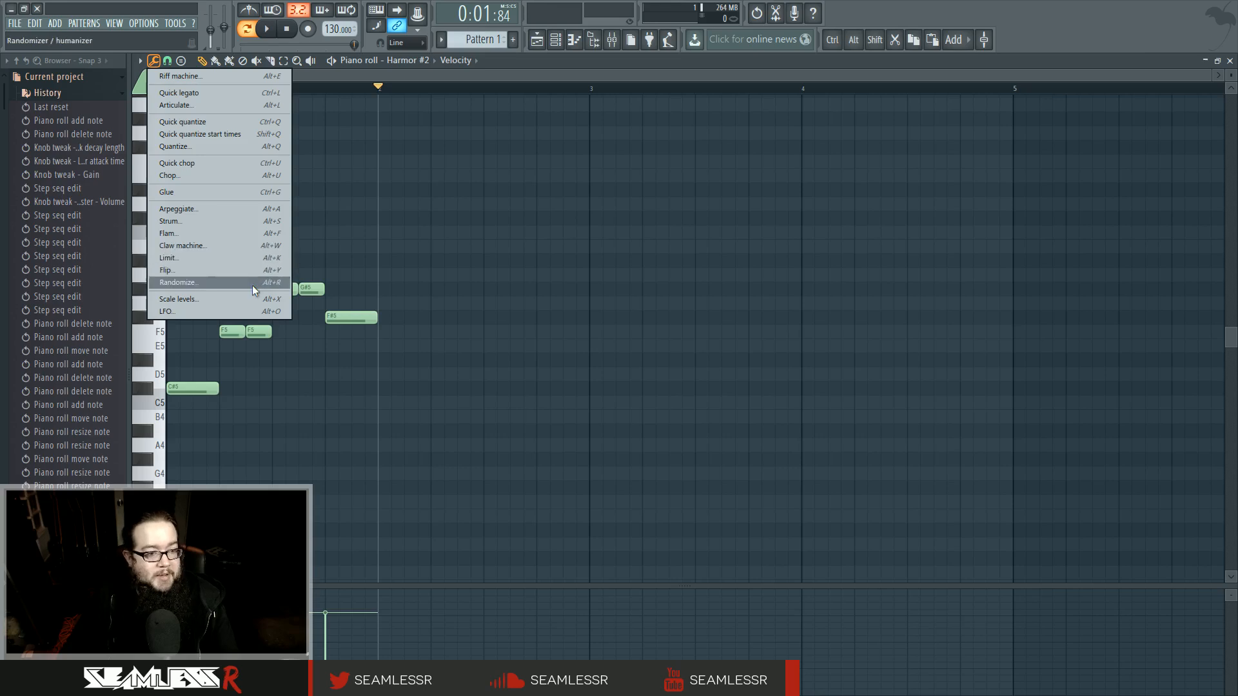
pyautogui.click(428, 373)
# - Select all the notes in bar 1, duplicate them four times to fill bars 2 to 5, and deselect them
pyautogui.moveTo(183, 253); pyautogui.dragTo(387, 427)
pyautogui.hotkey('ctrl', 'b')
pyautogui.hotkey('ctrl', 'b')
pyautogui.hotkey('ctrl', 'b')
pyautogui.hotkey('ctrl', 'b')
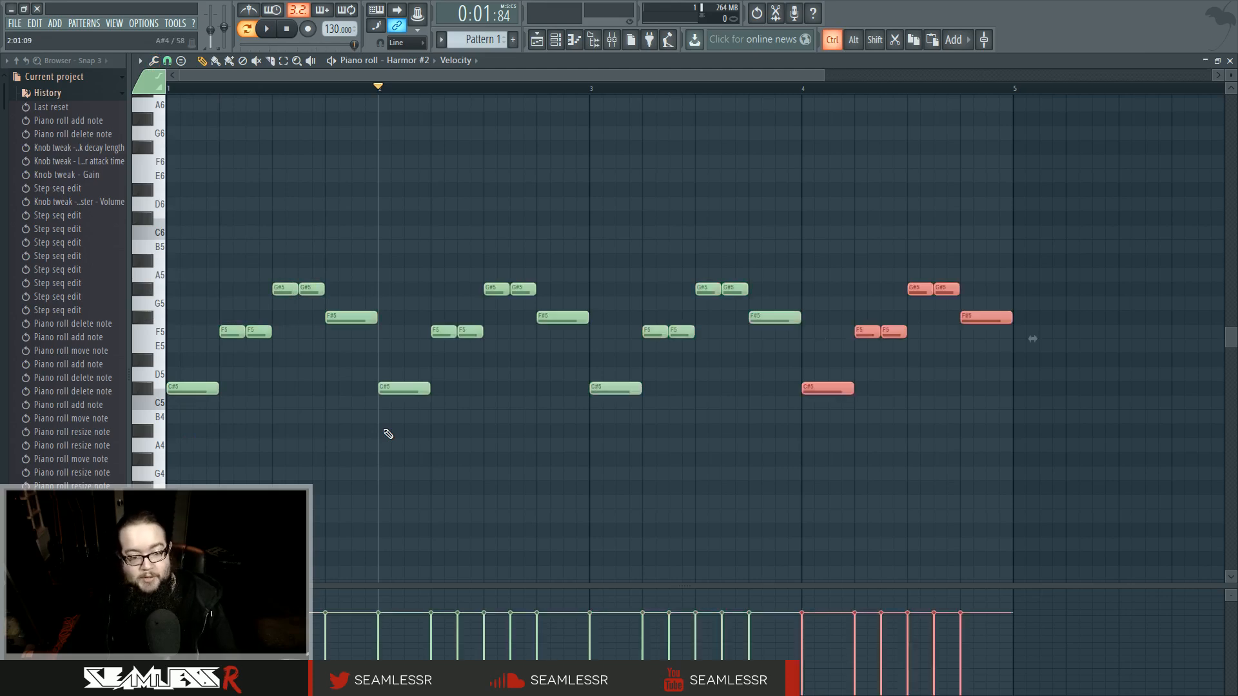
pyautogui.keyDown('ctrl'); pyautogui.click(517, 478); pyautogui.keyUp('ctrl')
pyautogui.scroll(-3, 537, 501)
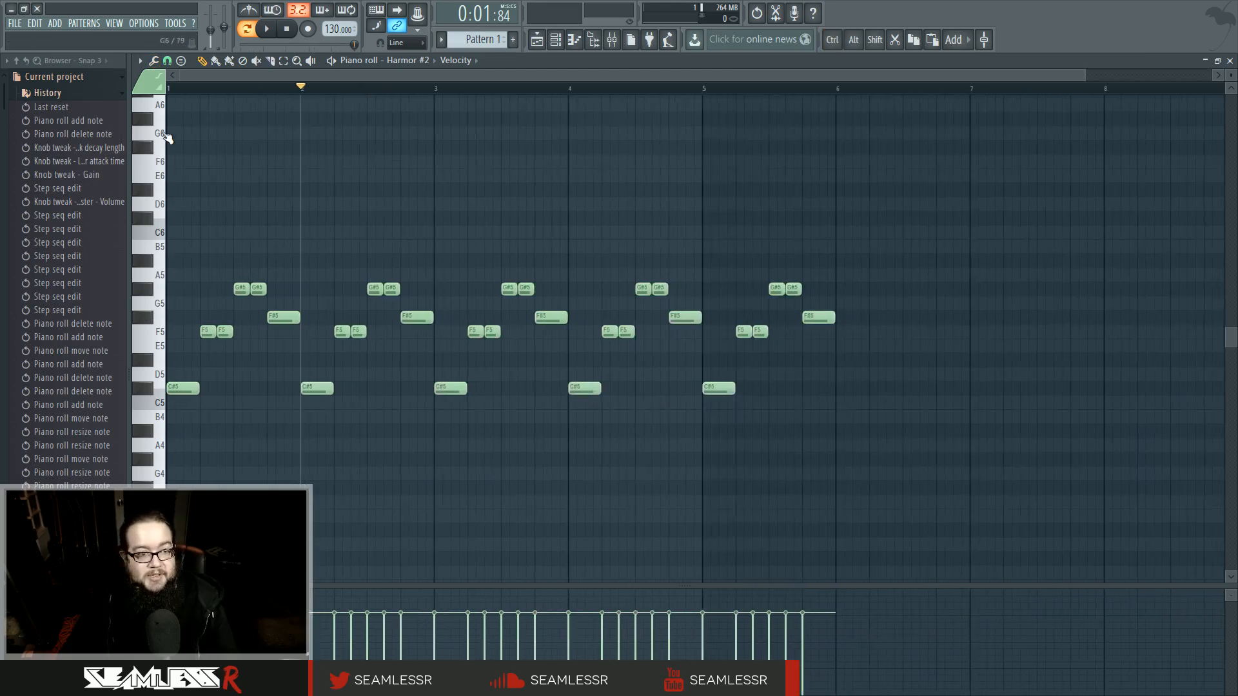
# - Chop all the notes with the chopper's Default pattern and a Time mul of 0.500
pyautogui.click(160, 64)
pyautogui.click(175, 174)
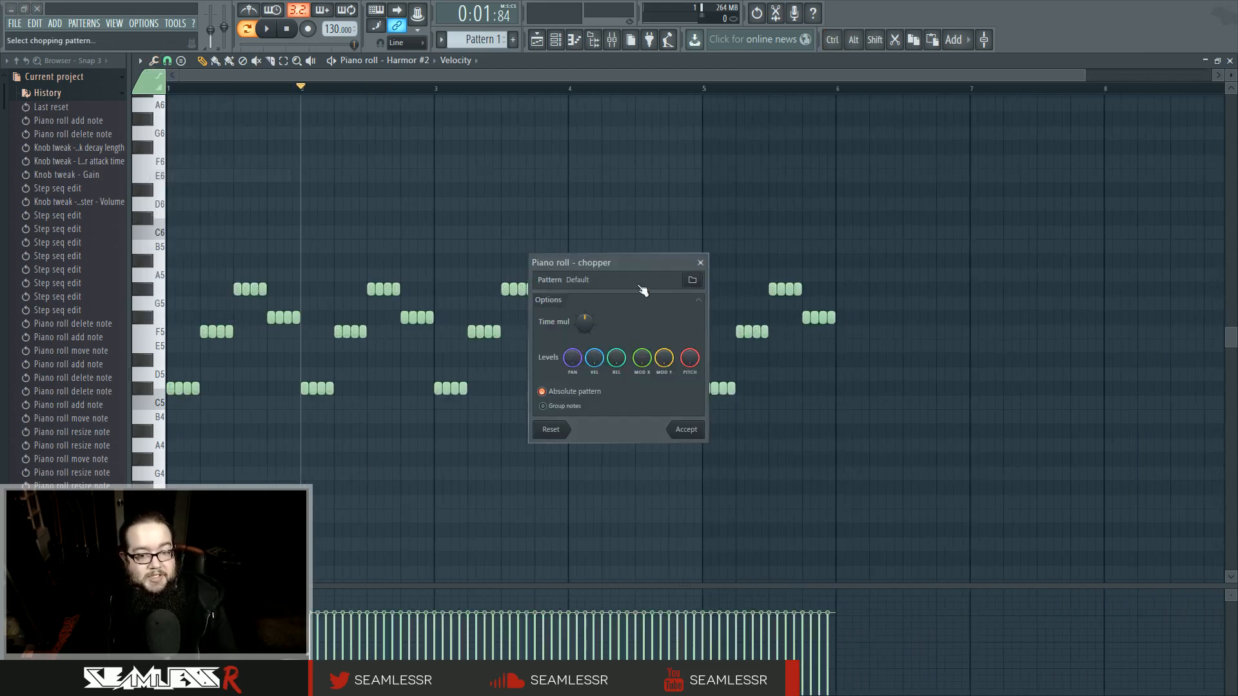
pyautogui.moveTo(585, 322)
pyautogui.mouseDown()
pyautogui.moveTo(585, 342)
pyautogui.moveTo(584, 284)
pyautogui.moveTo(584, 342)
pyautogui.mouseUp()
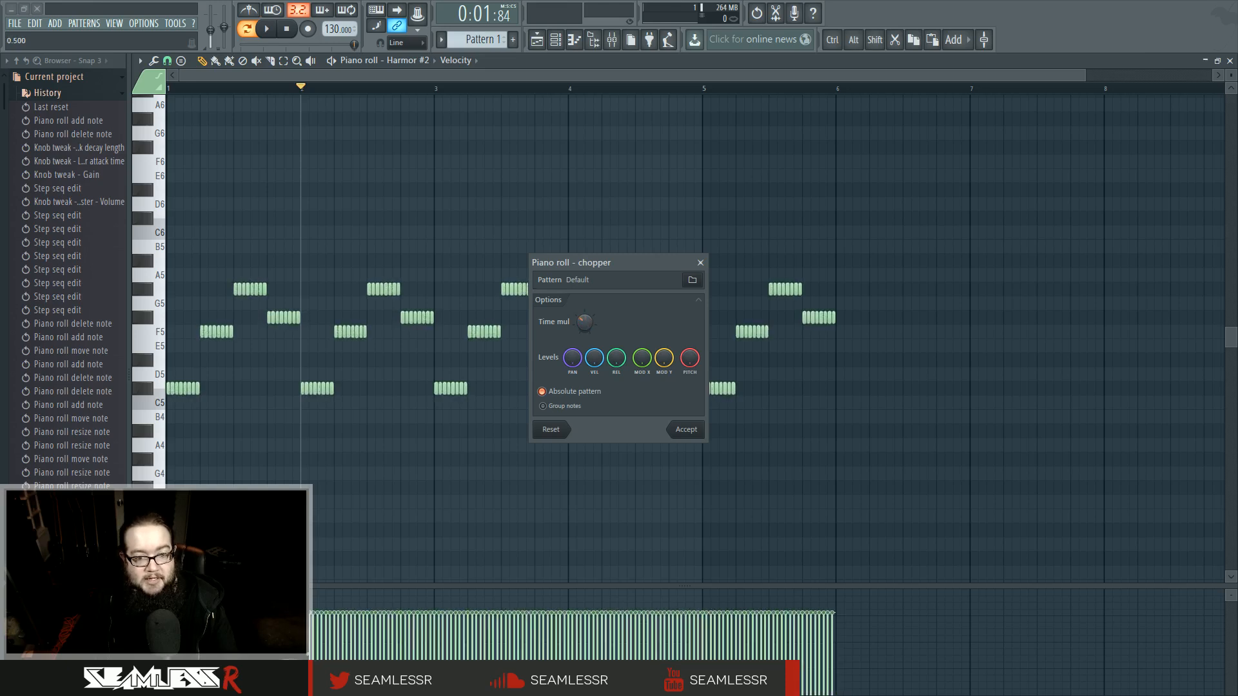
pyautogui.moveTo(594, 358); pyautogui.dragTo(638, 355)
pyautogui.moveTo(585, 322); pyautogui.dragTo(585, 348)
pyautogui.click(591, 359)
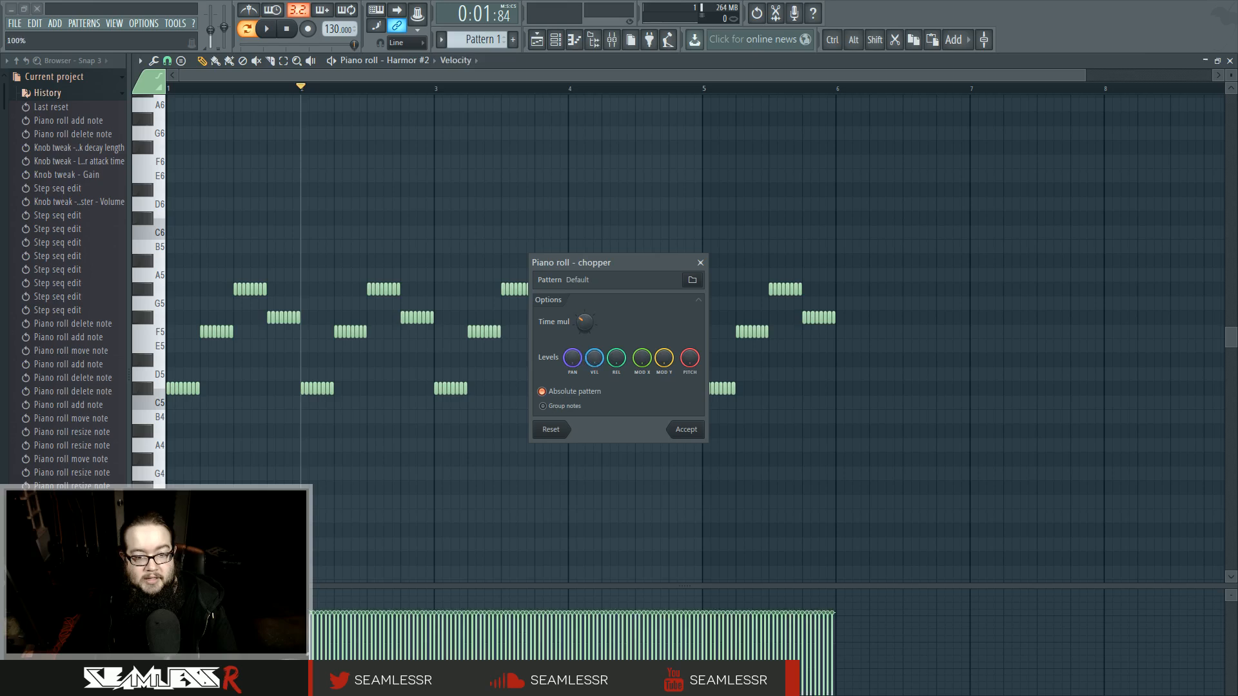
pyautogui.click(600, 393)
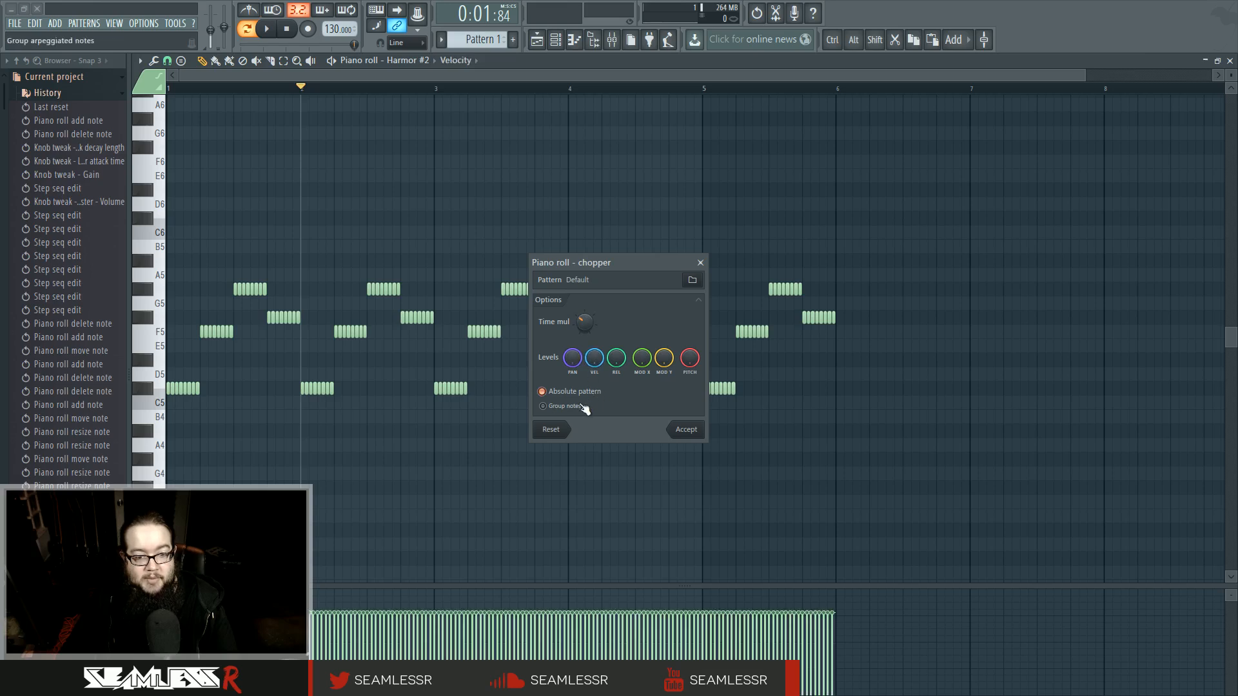
pyautogui.click(685, 430)
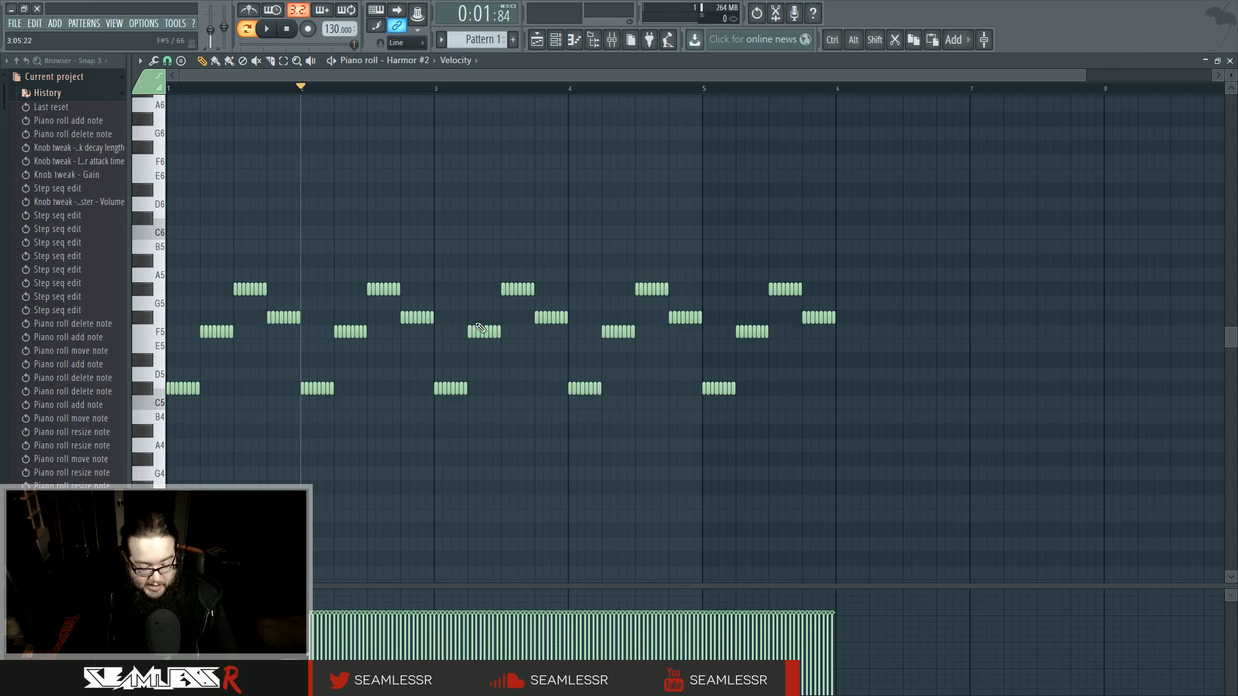
# - Glue the chopped notes in bar 2 together into longer notes, and undo the glue
pyautogui.keyDown('ctrl'); pyautogui.moveTo(301, 254); pyautogui.dragTo(436, 416); pyautogui.keyUp('ctrl')
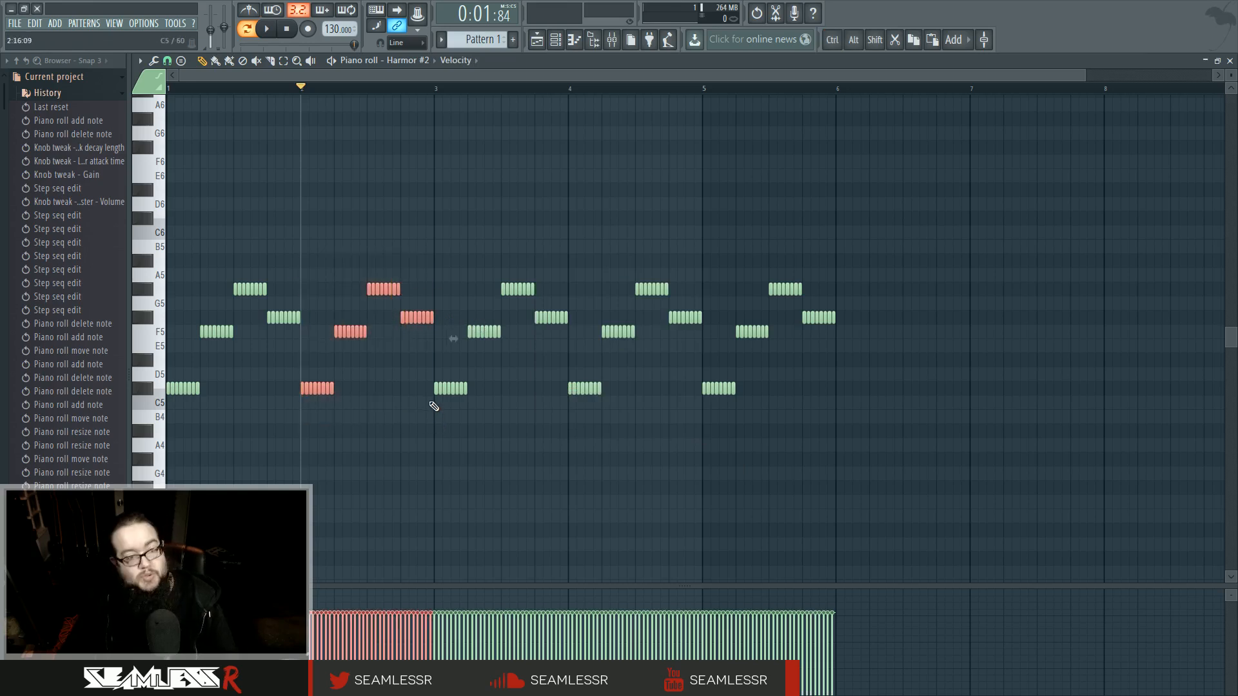
pyautogui.hotkey('ctrl', 'g')
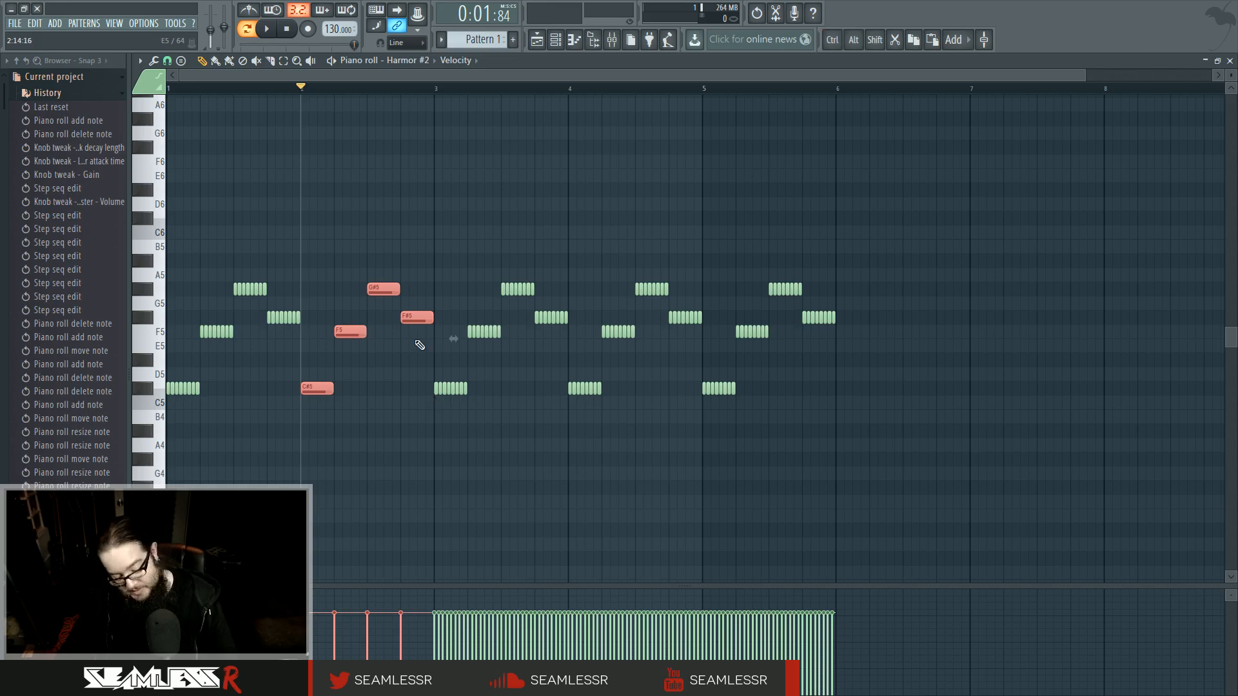
pyautogui.hotkey('ctrl', 'z')
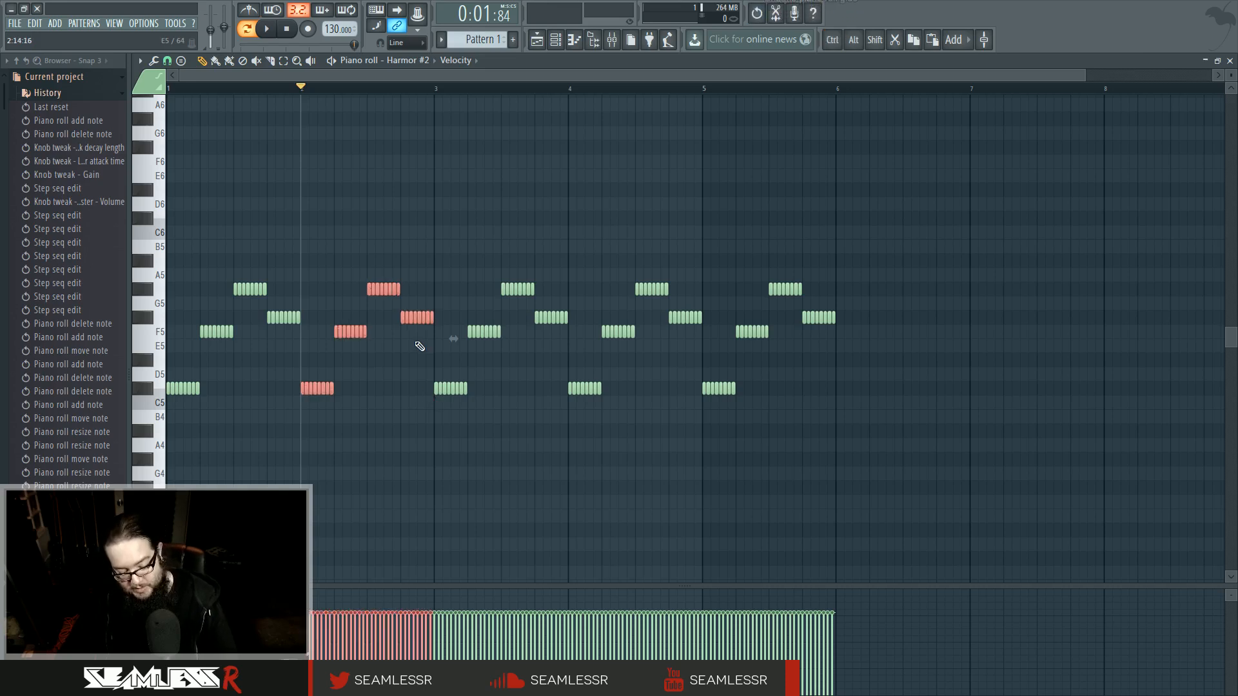
# - Try moving the selected chopped notes in bar 2, box-select all or some of them several times, and deselect them
pyautogui.click(413, 314)
pyautogui.moveTo(413, 317)
pyautogui.mouseDown()
pyautogui.moveTo(465, 230)
pyautogui.moveTo(410, 306)
pyautogui.moveTo(412, 329)
pyautogui.mouseUp()
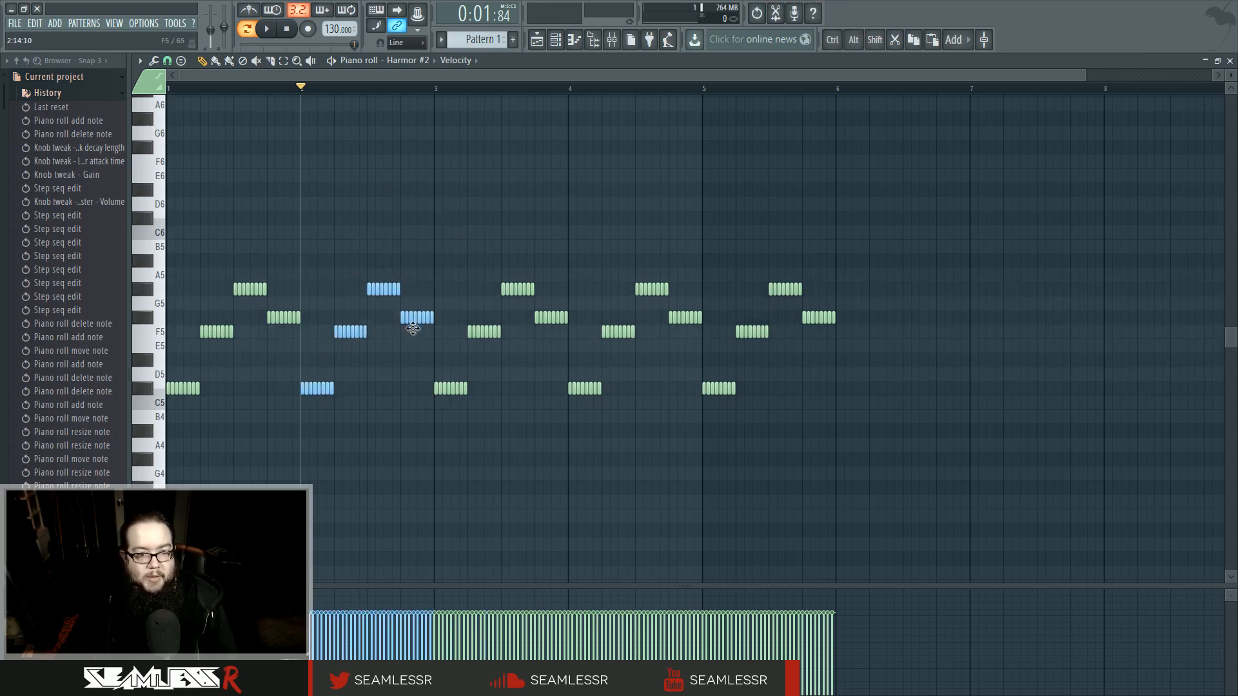
pyautogui.moveTo(301, 268); pyautogui.dragTo(428, 422)
pyautogui.click(412, 404)
pyautogui.moveTo(326, 255); pyautogui.dragTo(363, 340)
pyautogui.click(366, 288)
pyautogui.moveTo(366, 293); pyautogui.dragTo(350, 362)
pyautogui.click(335, 284)
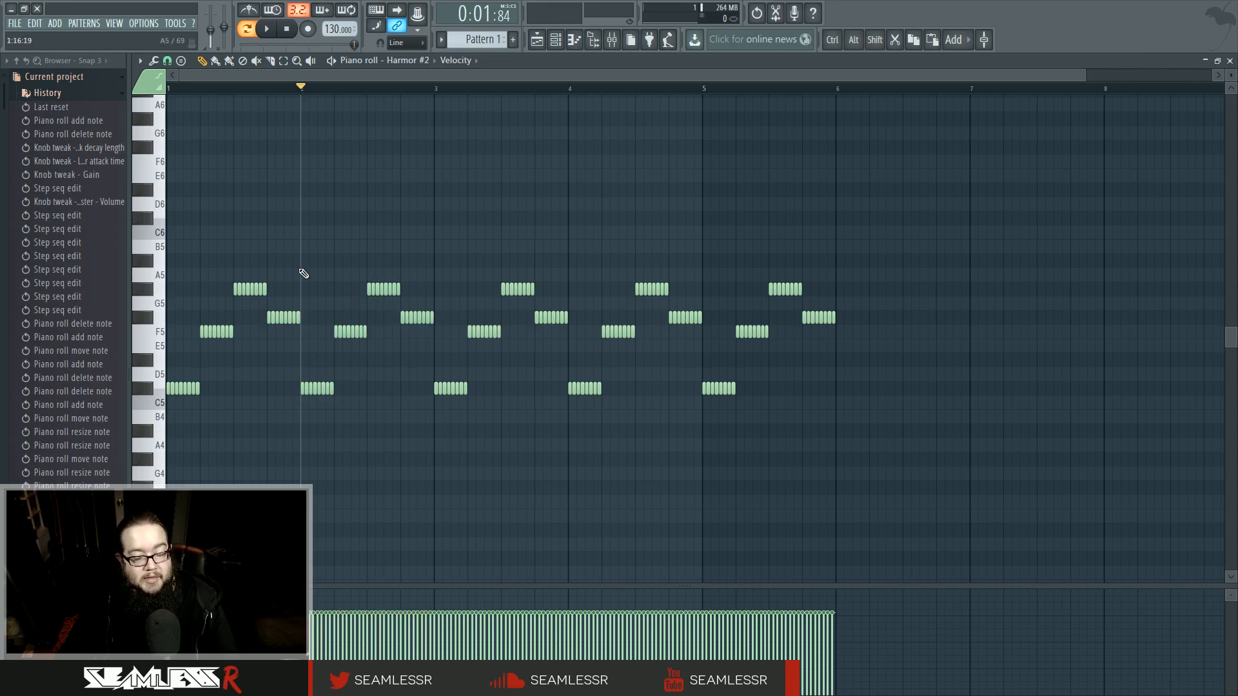
pyautogui.moveTo(303, 268); pyautogui.dragTo(435, 414)
pyautogui.click(395, 409)
pyautogui.moveTo(340, 314); pyautogui.dragTo(359, 344)
pyautogui.keyDown('ctrl'); pyautogui.click(379, 389); pyautogui.keyUp('ctrl')
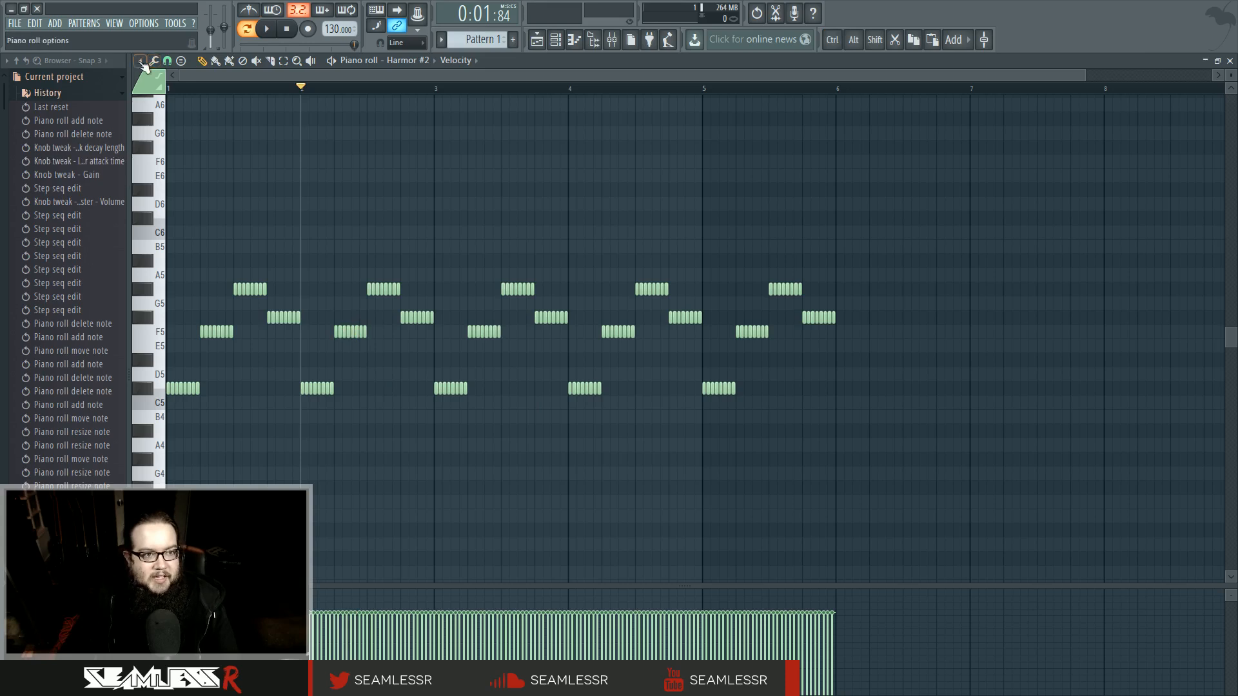
# - Open the LFO tool on the notes' velocity and try different start value, speed and phase settings
pyautogui.click(140, 61)
pyautogui.click(157, 63)
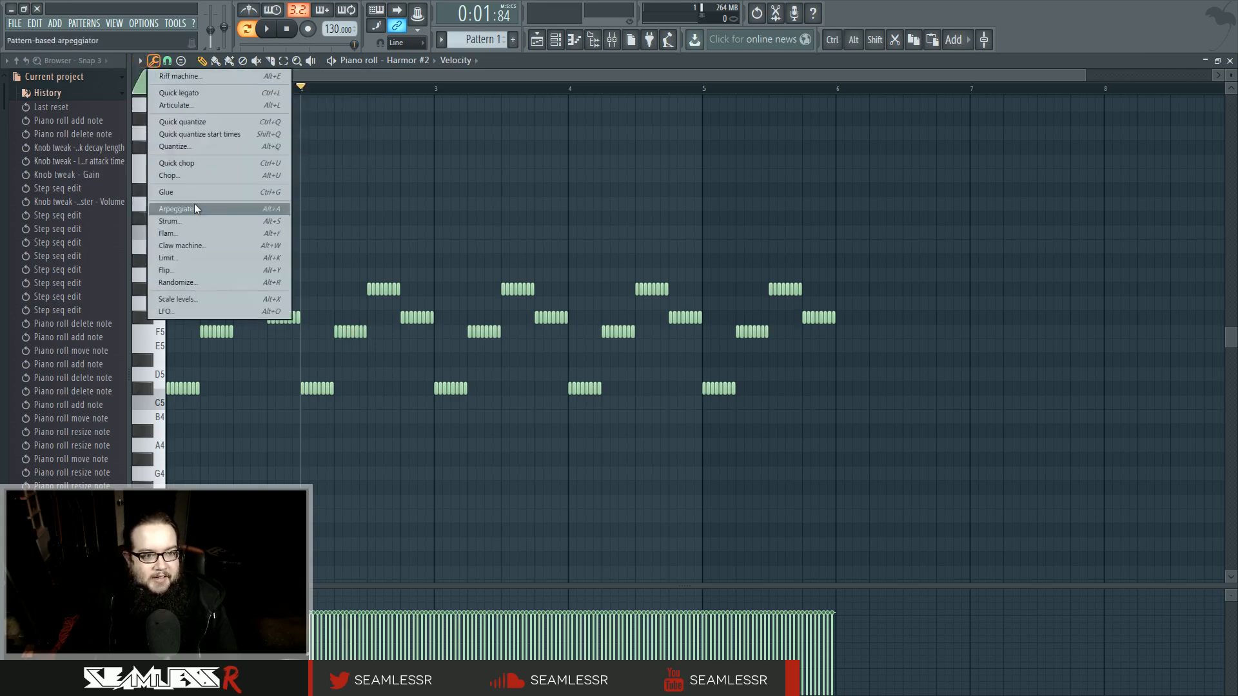
pyautogui.click(196, 307)
pyautogui.moveTo(596, 351); pyautogui.dragTo(597, 366)
pyautogui.moveTo(604, 298); pyautogui.dragTo(606, 339)
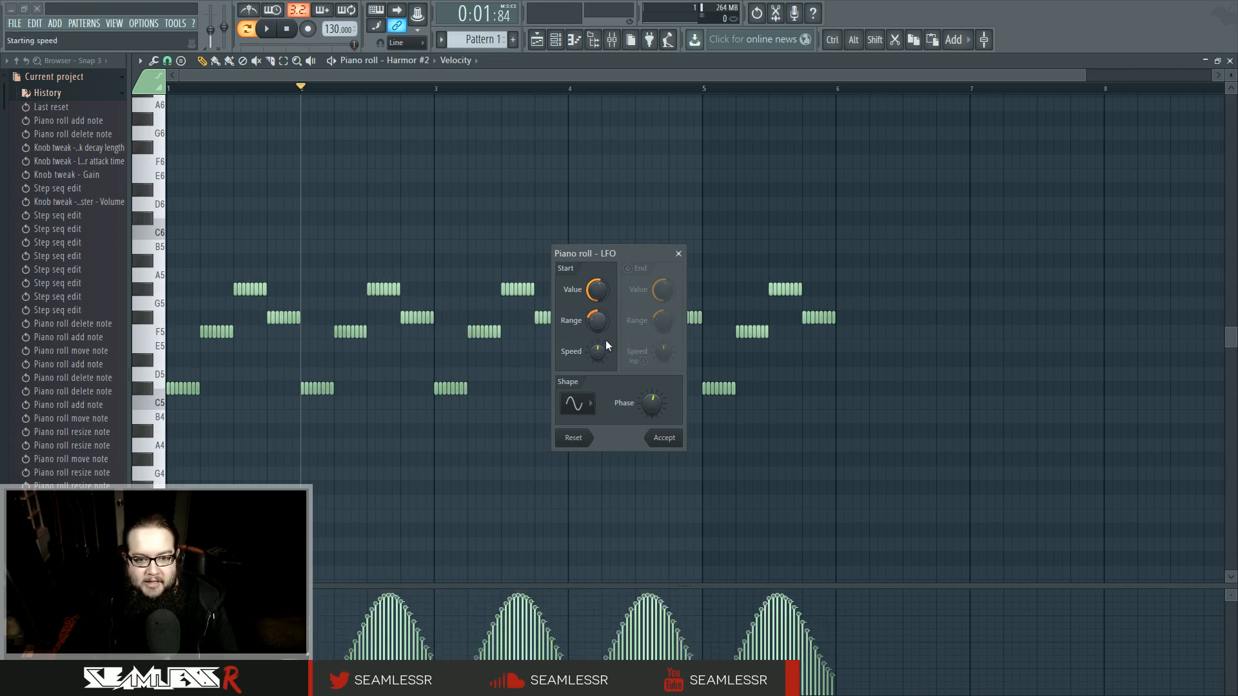
pyautogui.moveTo(655, 405); pyautogui.dragTo(656, 366)
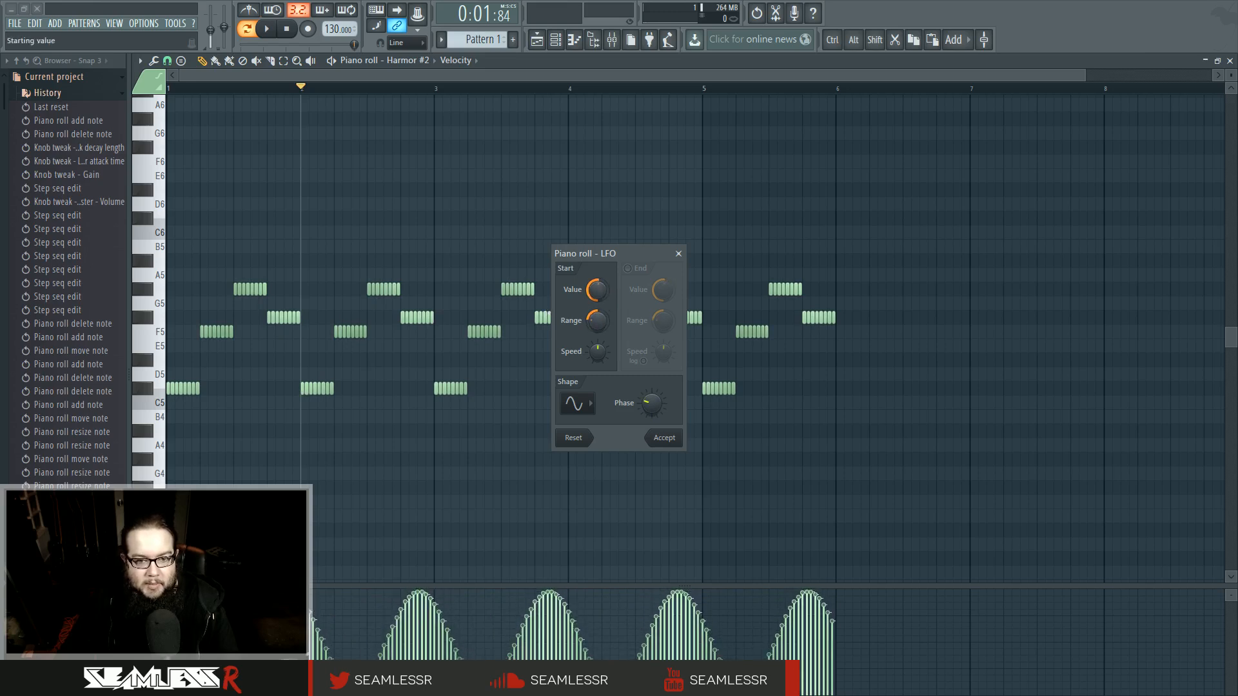
pyautogui.moveTo(652, 403)
pyautogui.mouseDown()
pyautogui.moveTo(652, 343)
pyautogui.moveTo(651, 393)
pyautogui.mouseUp()
# - Try other waveform shapes for the velocity LFO, return to the sine shape, and close the LFO tool without accepting
pyautogui.click(577, 404)
pyautogui.moveTo(633, 412)
pyautogui.mouseDown()
pyautogui.moveTo(633, 400)
pyautogui.moveTo(653, 439)
pyautogui.moveTo(653, 376)
pyautogui.moveTo(654, 423)
pyautogui.mouseUp()
pyautogui.click(581, 406)
pyautogui.click(588, 447)
pyautogui.click(588, 410)
pyautogui.click(588, 422)
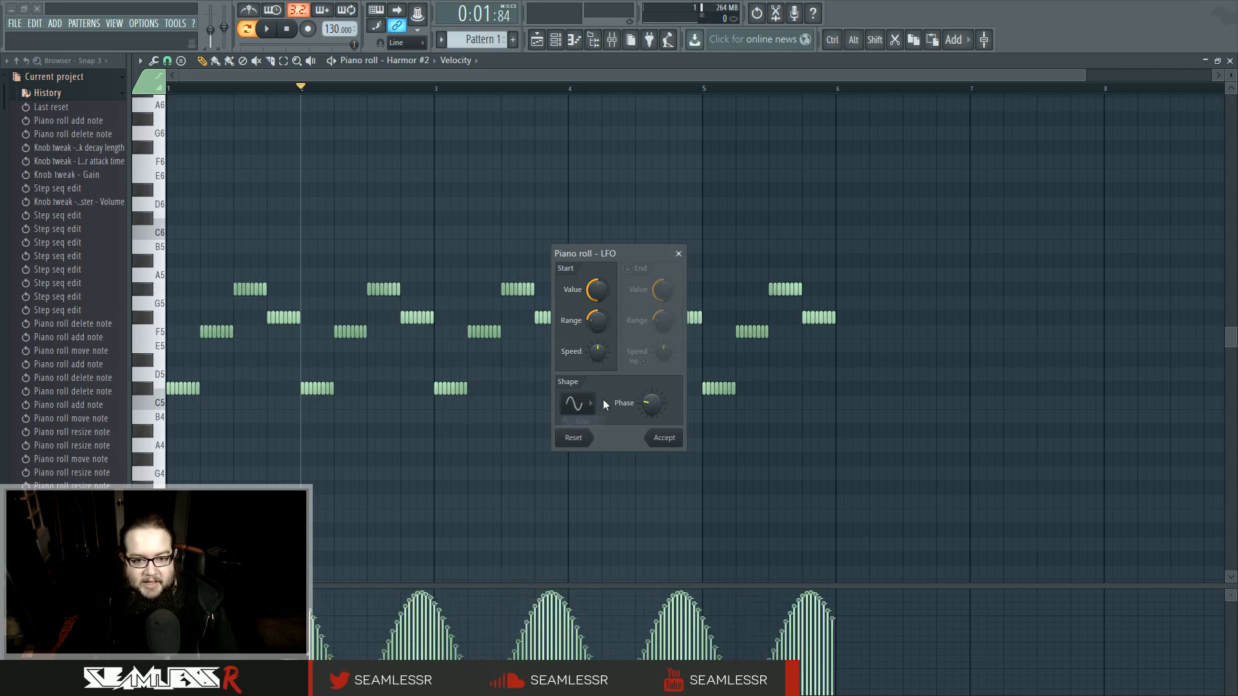
pyautogui.click(678, 253)
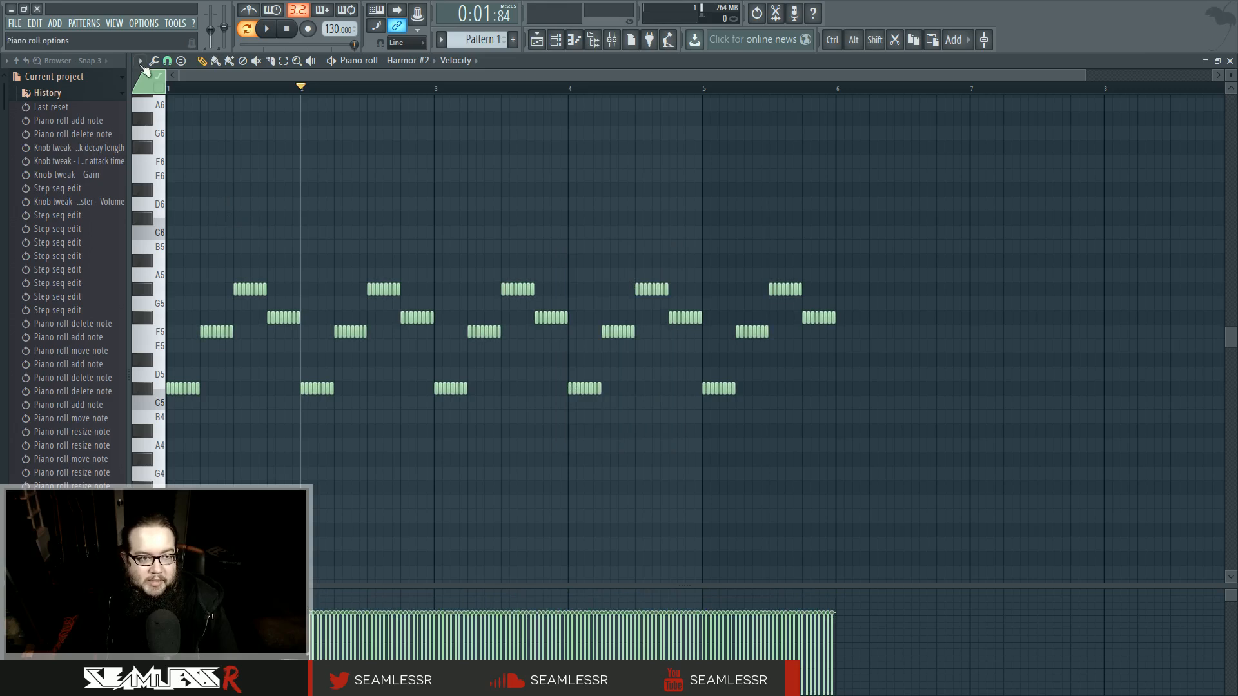
# - Open the claw machine tool on the chopped notes, raise its time distortion, and play back the result
pyautogui.click(147, 63)
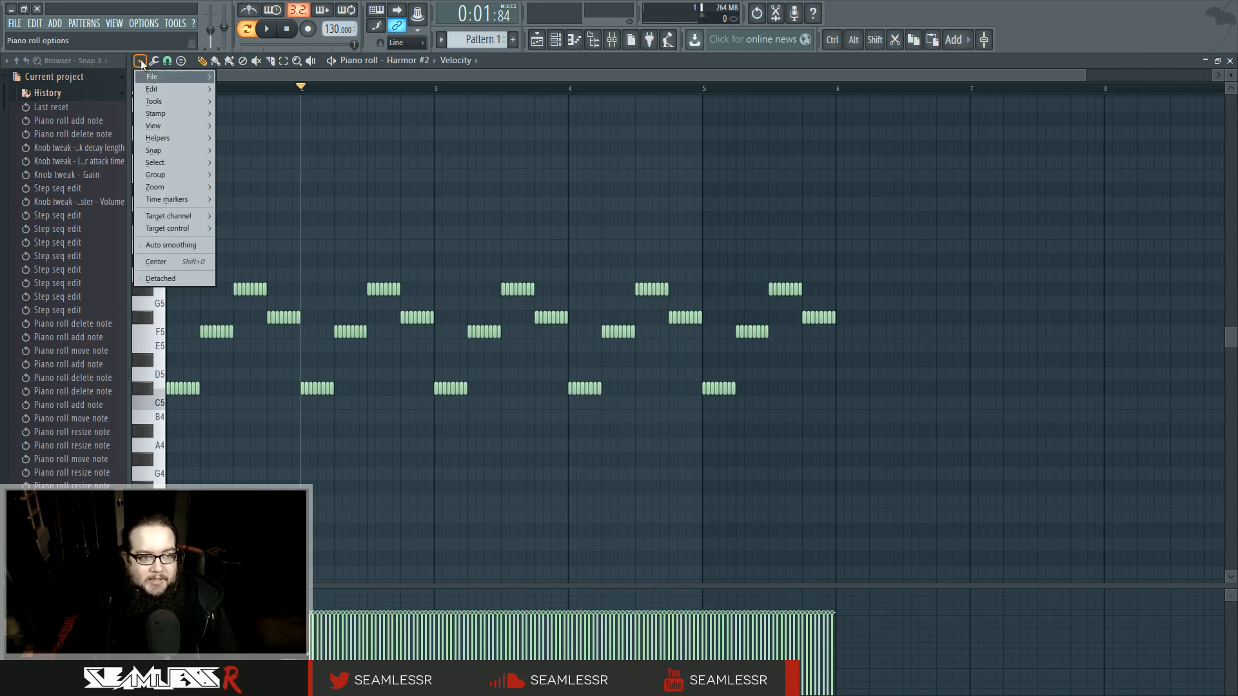
pyautogui.click(153, 62)
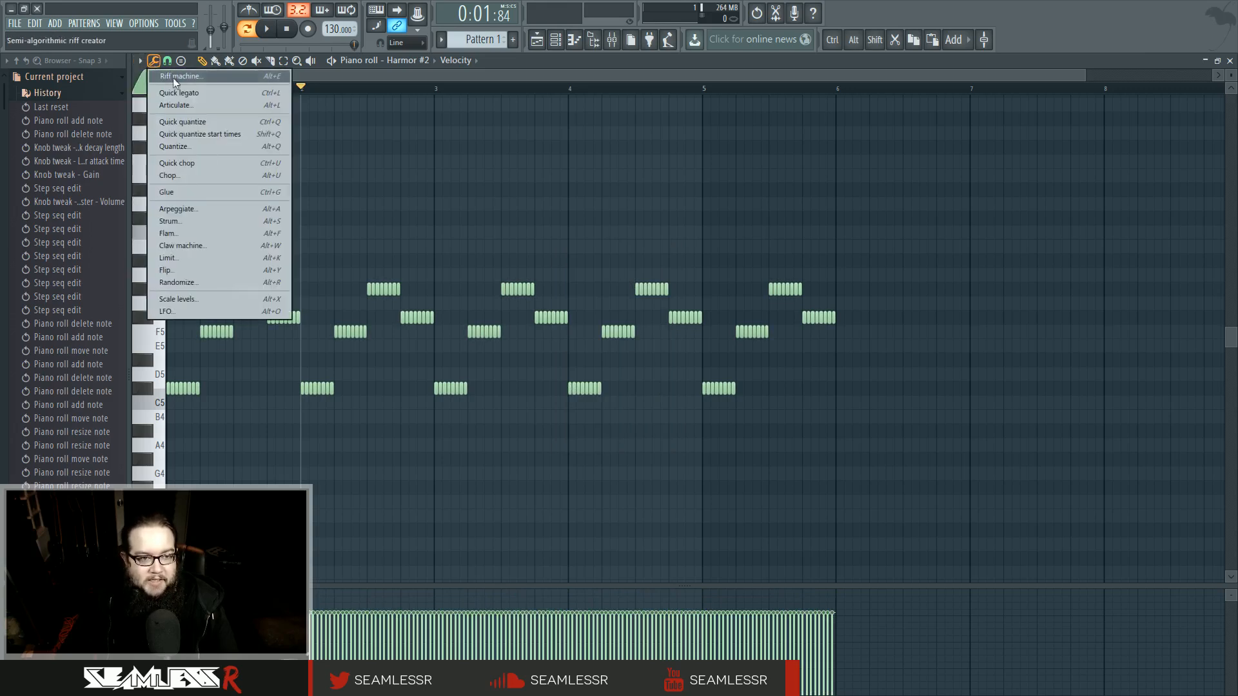
pyautogui.click(215, 246)
pyautogui.moveTo(624, 351)
pyautogui.mouseDown()
pyautogui.moveTo(624, 376)
pyautogui.moveTo(627, 351)
pyautogui.mouseUp()
pyautogui.press('space')
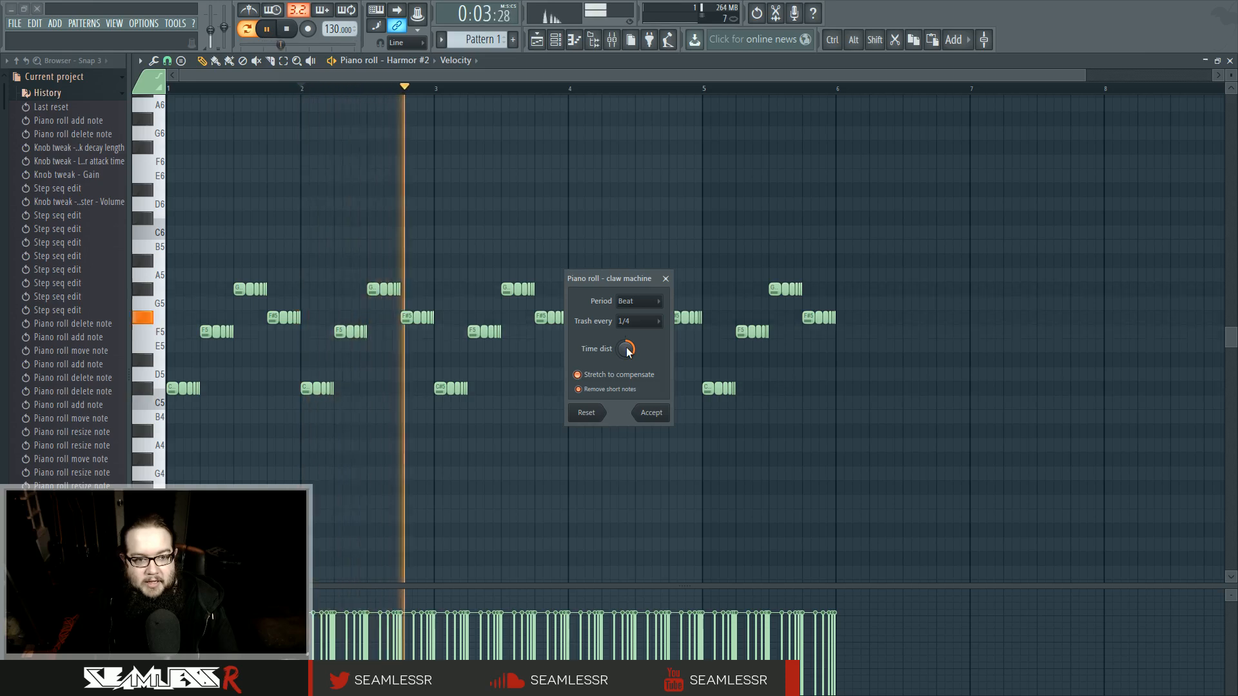
pyautogui.press('space')
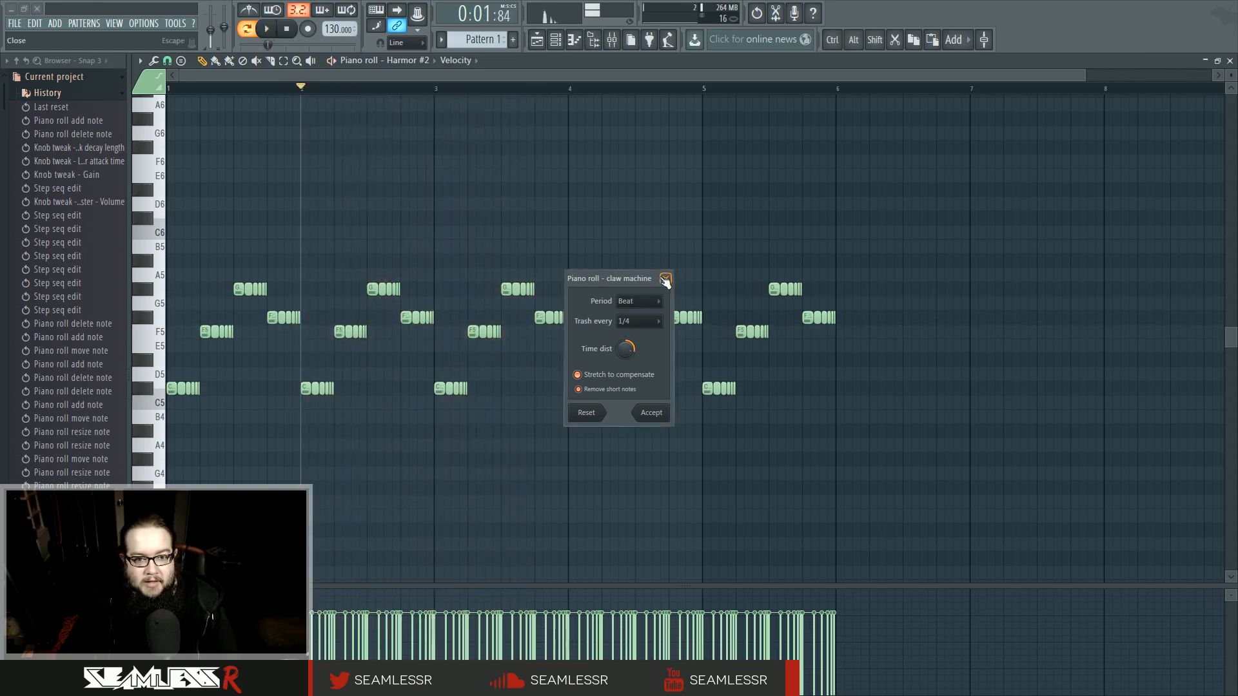
# - Keep the claw machine's period at Beat, try a lower time distortion, and close the tool without accepting
pyautogui.click(658, 301)
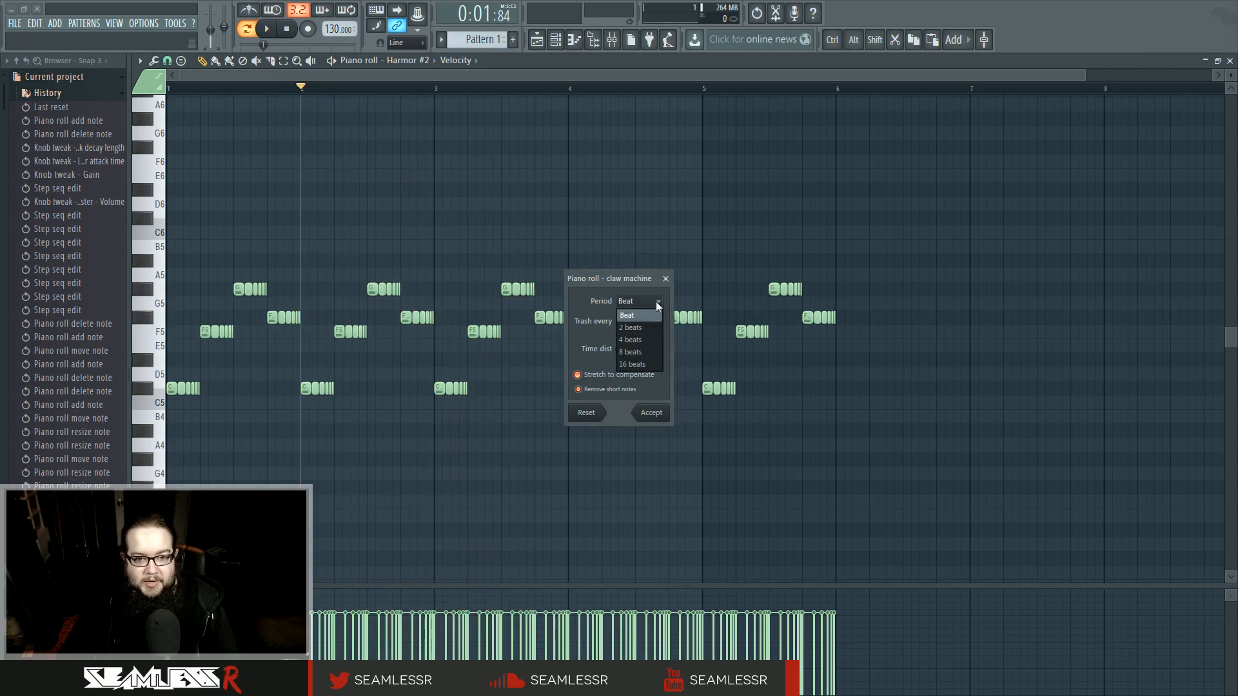
pyautogui.click(659, 314)
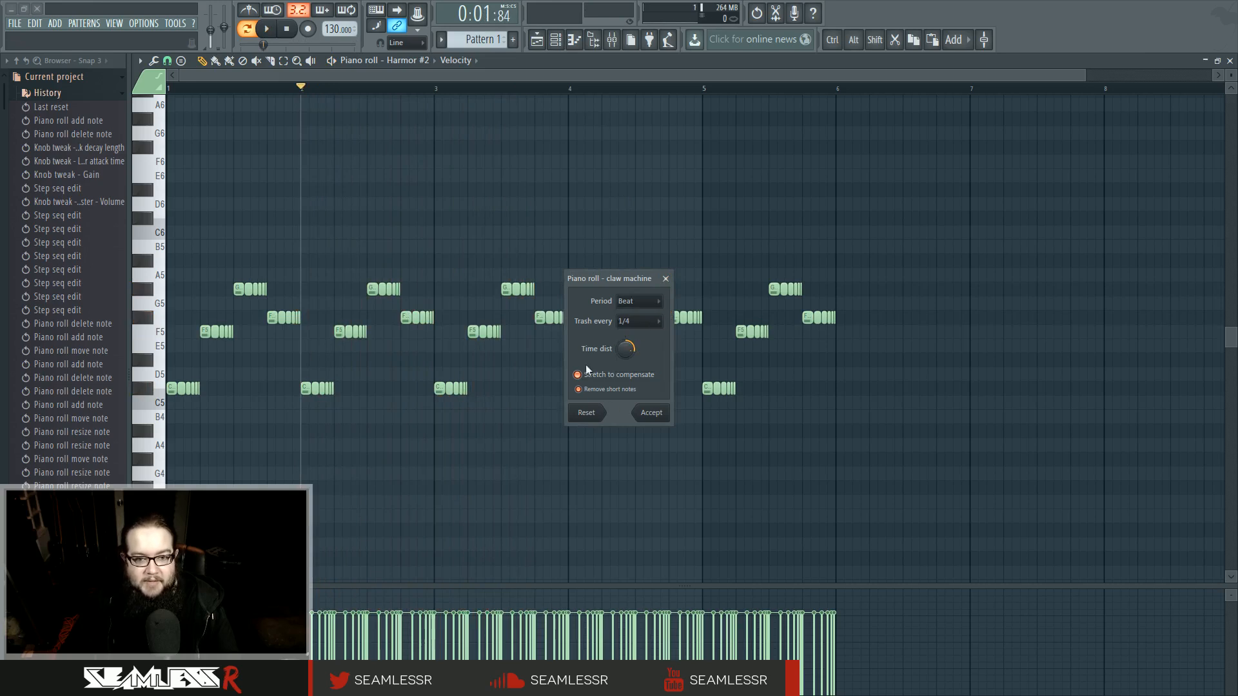
pyautogui.moveTo(625, 349); pyautogui.dragTo(625, 386)
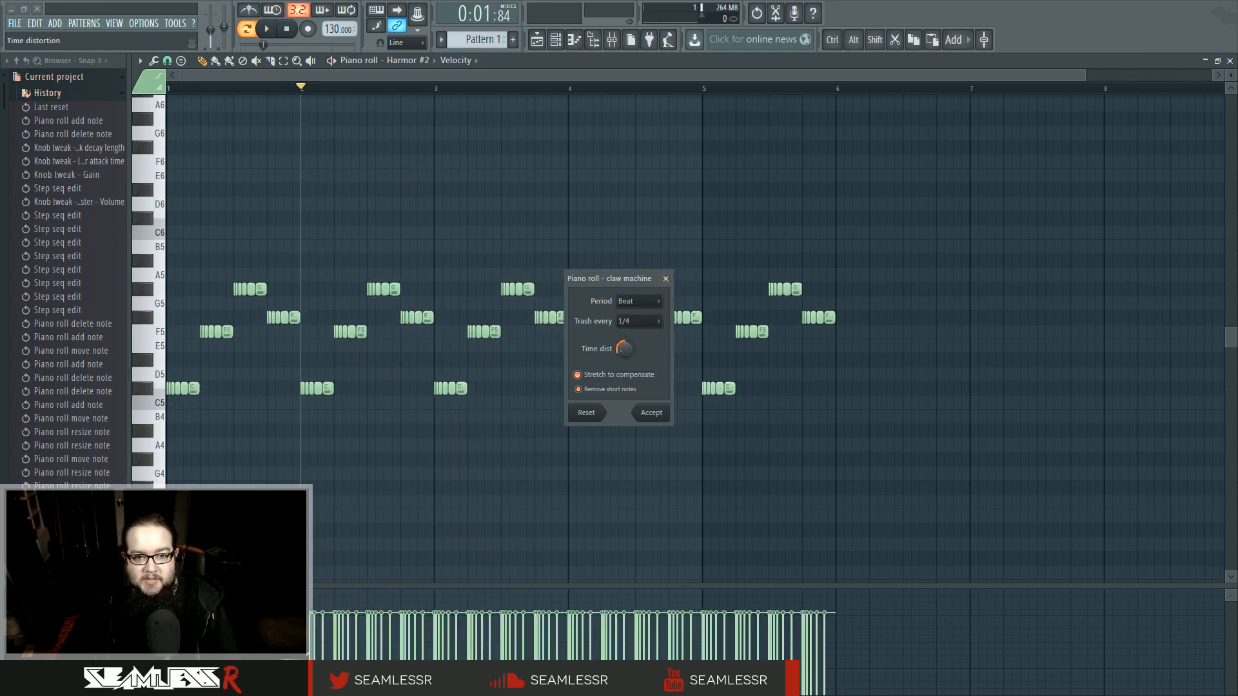
pyautogui.click(665, 278)
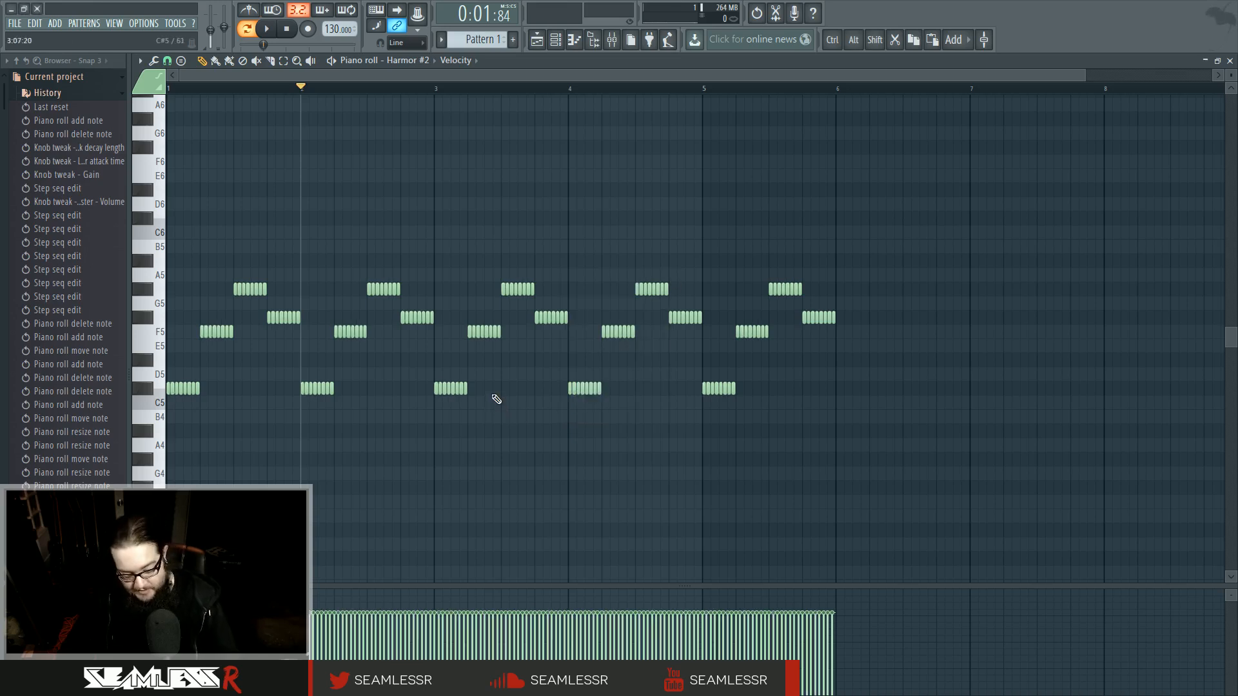
# - Undo the note chop and replace the C#5 note at the start of bar 4 with four short, evenly spaced notes
pyautogui.hotkey('ctrl', 'z')
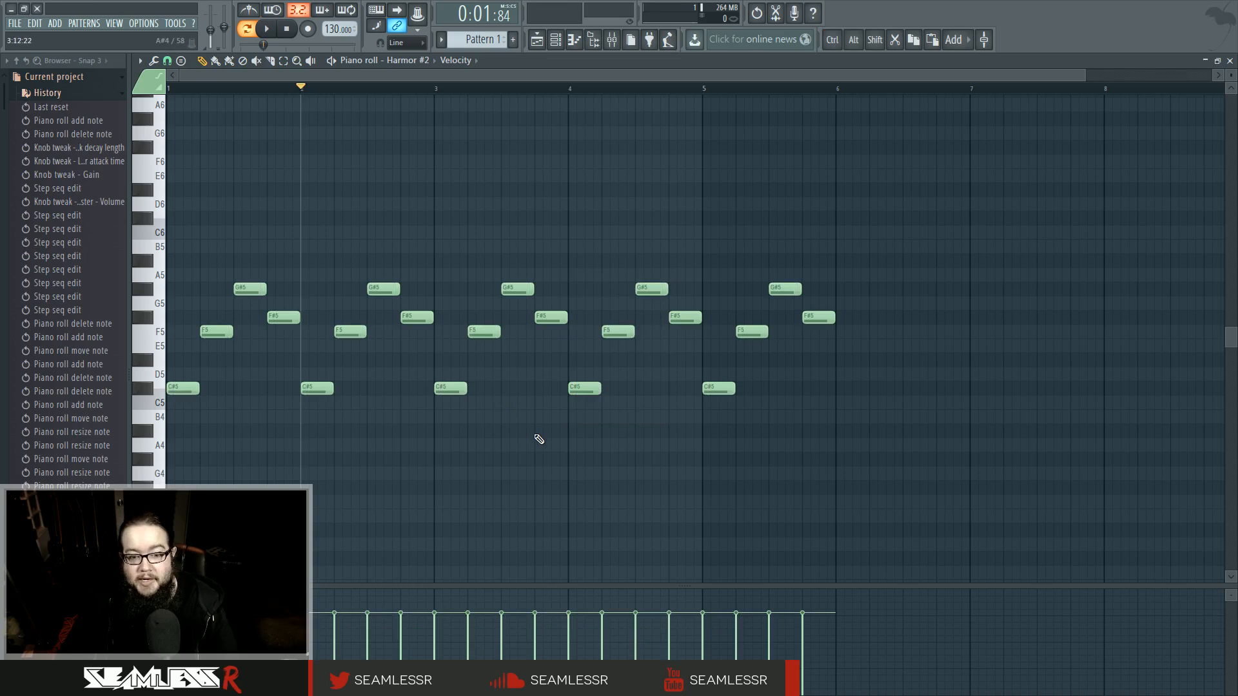
pyautogui.moveTo(600, 389); pyautogui.dragTo(571, 389)
pyautogui.click(578, 390)
pyautogui.click(588, 389)
pyautogui.click(595, 389)
pyautogui.scroll(3, 594, 394)
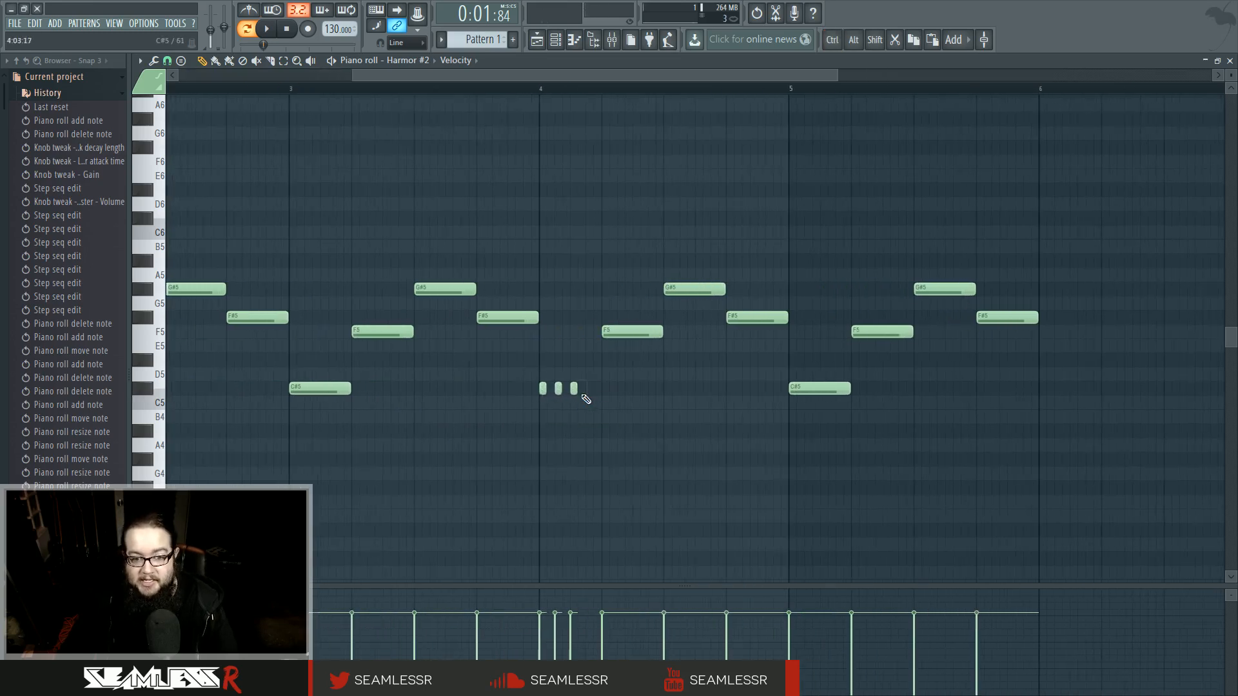
pyautogui.press('ctrl')
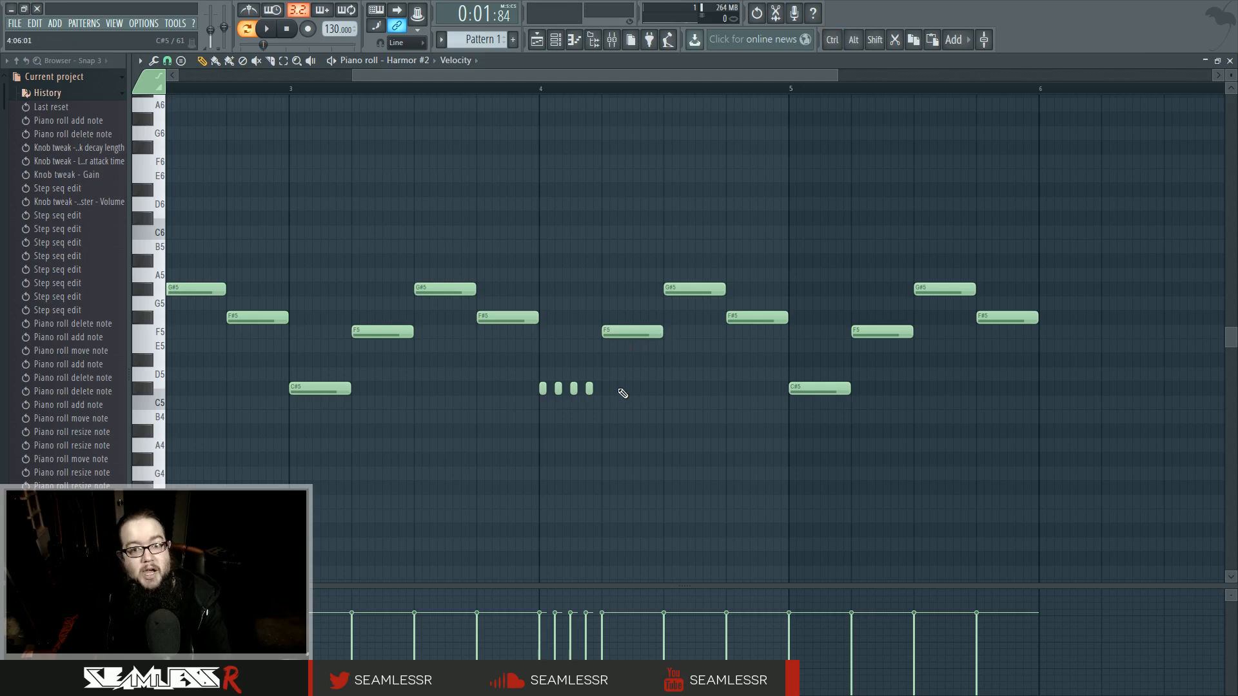
# - Try the articulator on the short bar 4 notes with adjusted multiply and gap settings, and close it without accepting
pyautogui.hotkey('alt', 'r')
pyautogui.moveTo(660, 276); pyautogui.dragTo(786, 167)
pyautogui.moveTo(727, 202); pyautogui.dragTo(777, 204)
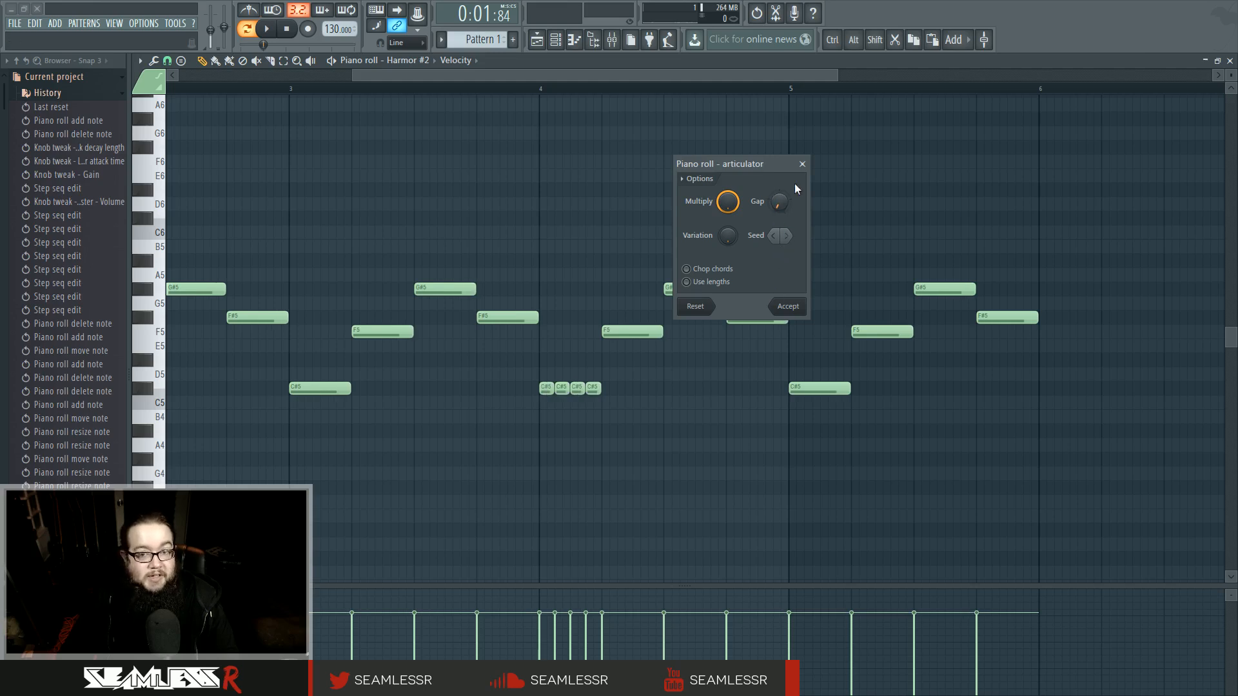
pyautogui.click(802, 164)
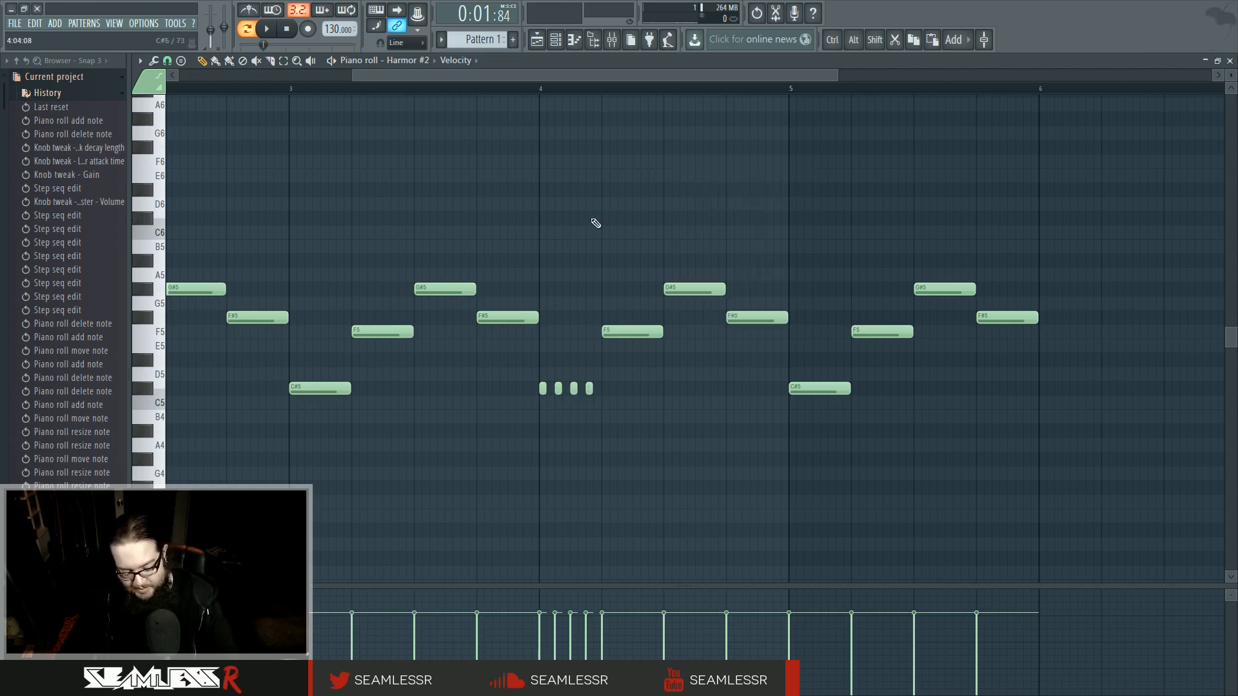
# - Accept the articulator with the same settings, and undo it together with the short-note edits in bar 4
pyautogui.hotkey('alt', 'r')
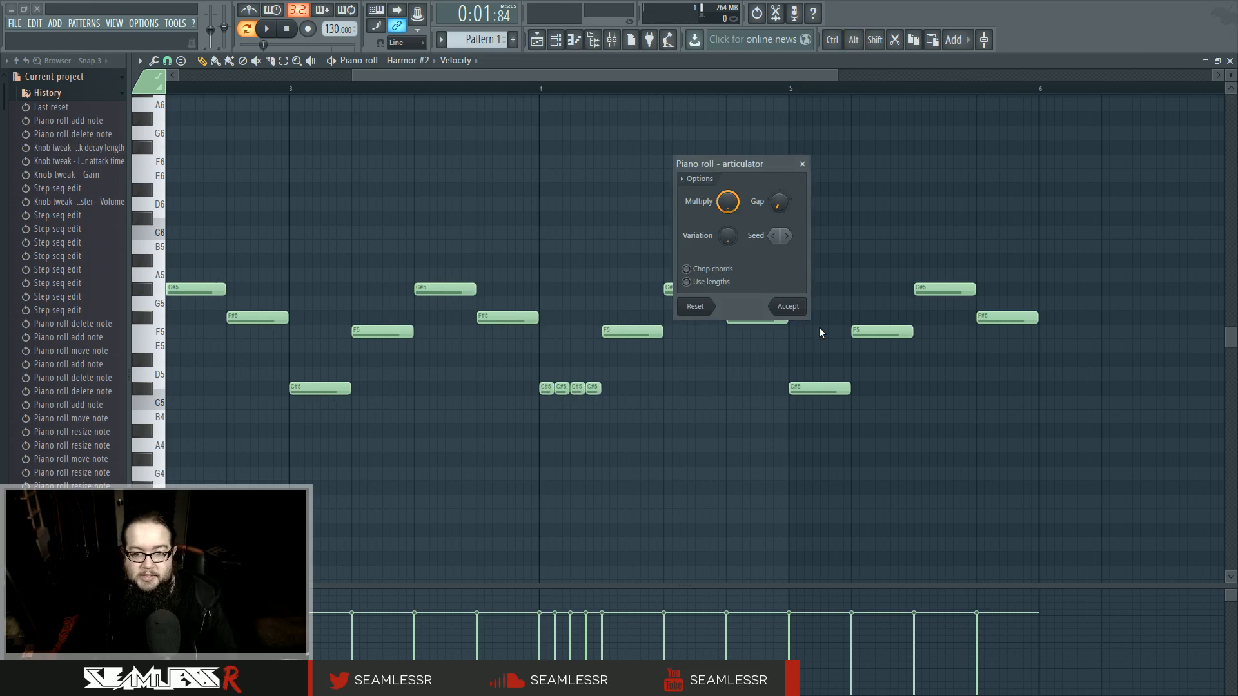
pyautogui.click(798, 307)
pyautogui.hotkey('ctrl', 'z')
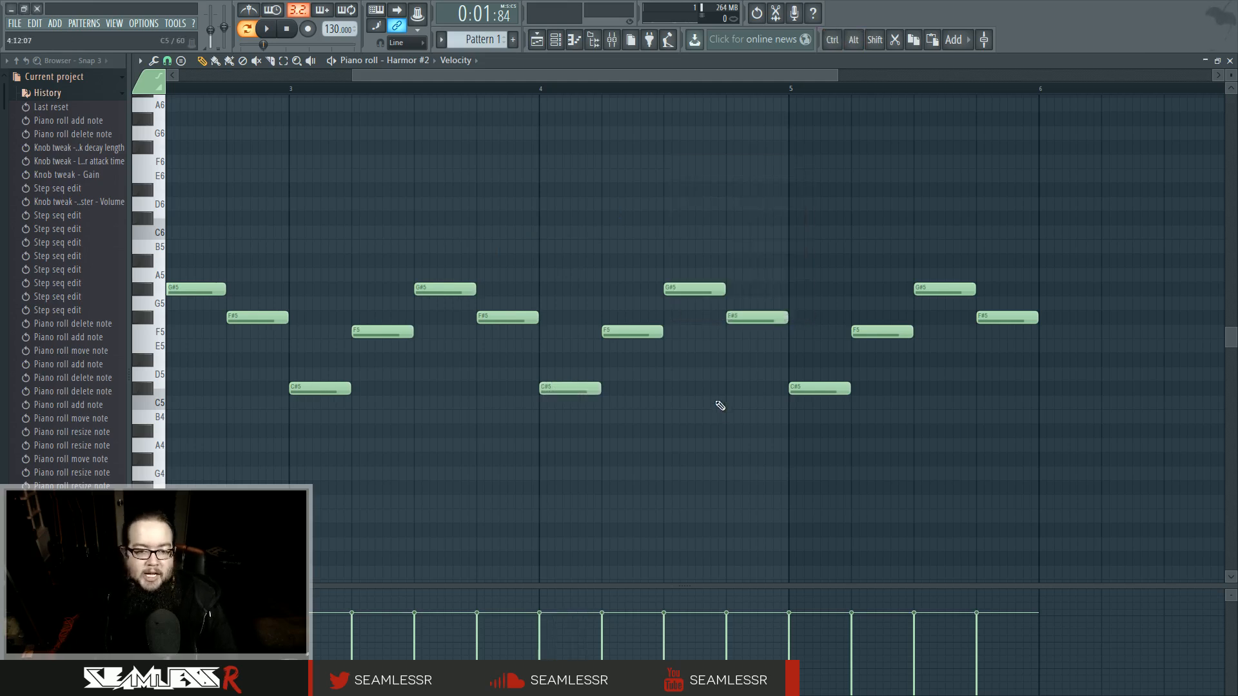
# - Collapse the Current project folder in the browser
pyautogui.scroll(-4, 719, 407)
pyautogui.moveTo(609, 455); pyautogui.dragTo(648, 490)
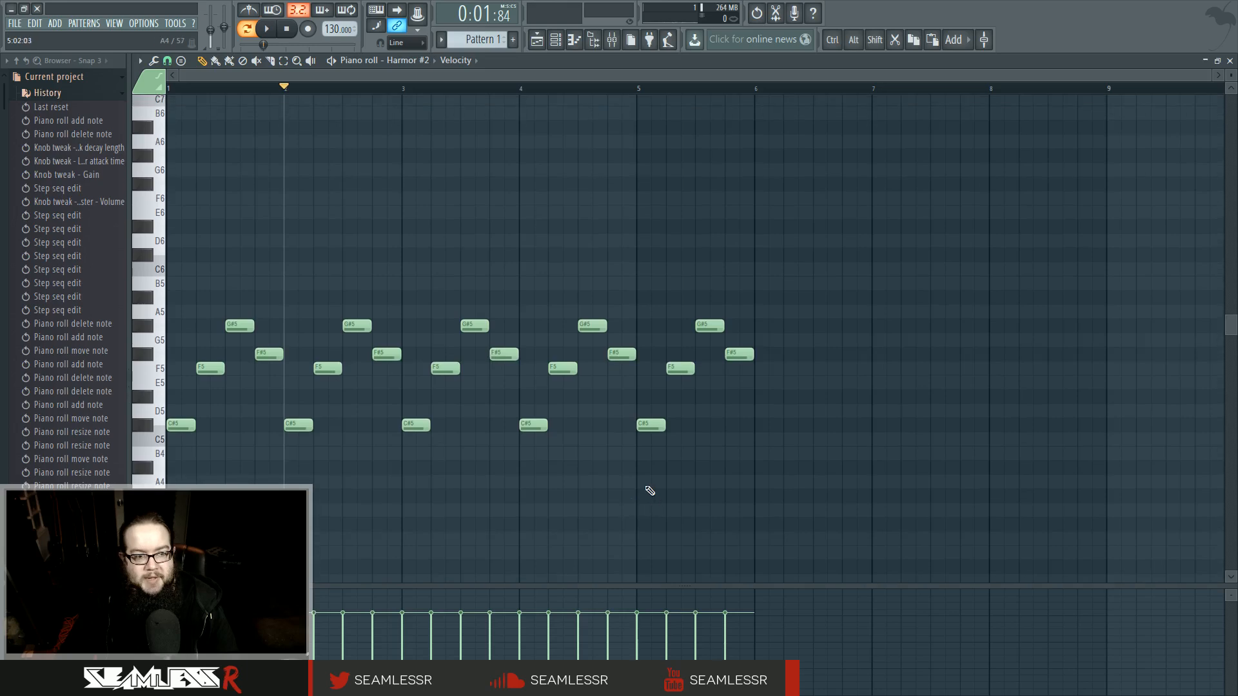
pyautogui.click(55, 77)
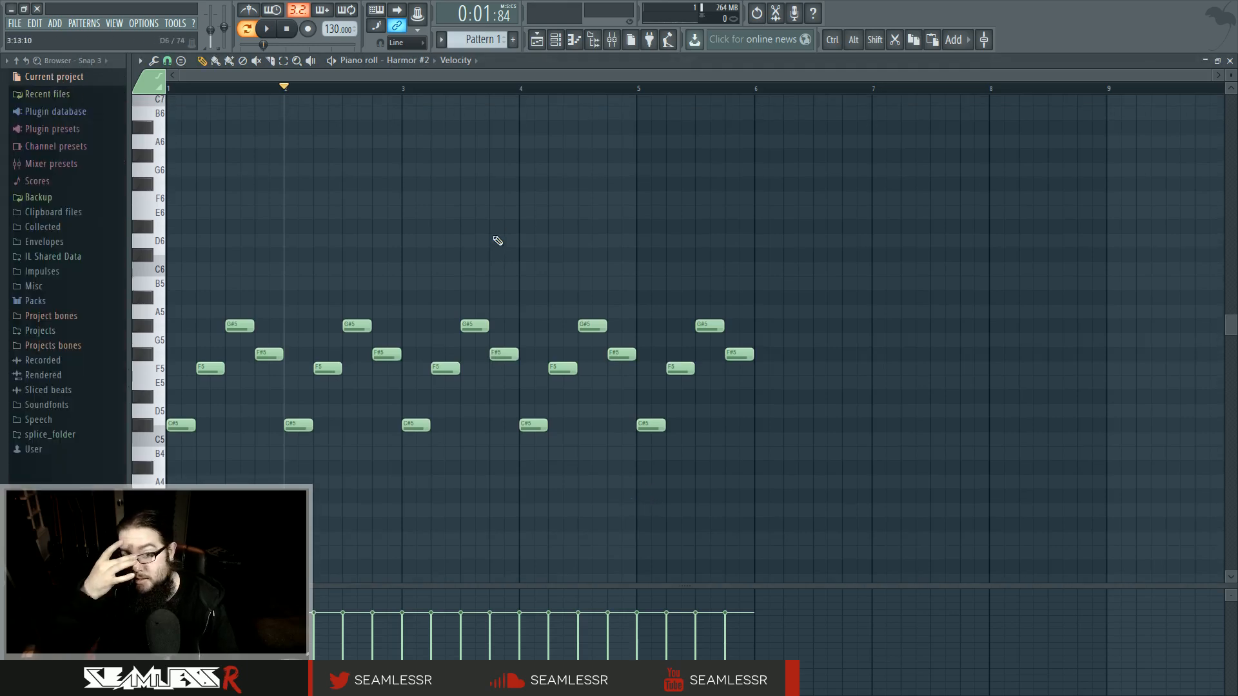
# - Delete every note in the pattern except the first C#5 note in bar 1
pyautogui.rightClick(680, 369)
pyautogui.rightClick(710, 326)
pyautogui.rightClick(739, 354)
pyautogui.rightClick(591, 327)
pyautogui.rightClick(622, 354)
pyautogui.rightClick(562, 369)
pyautogui.rightClick(504, 354)
pyautogui.rightClick(474, 325)
pyautogui.rightClick(445, 368)
pyautogui.rightClick(387, 354)
pyautogui.rightClick(356, 326)
pyautogui.rightClick(328, 368)
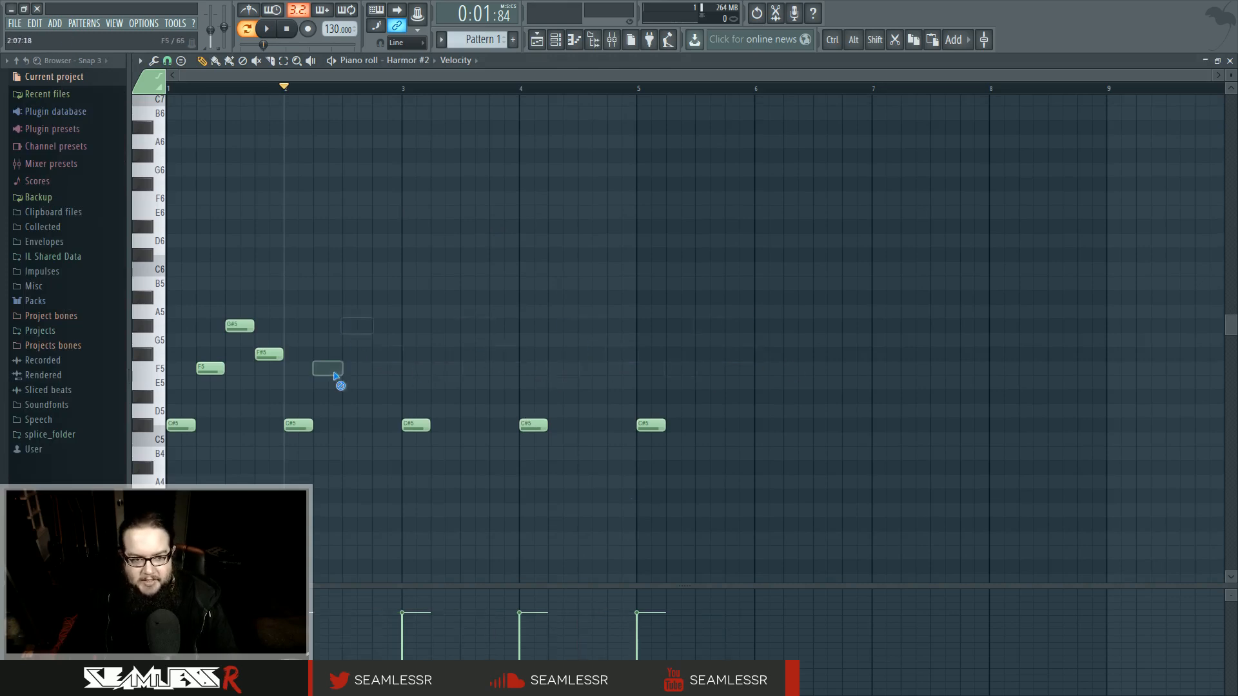
pyautogui.rightClick(269, 354)
pyautogui.rightClick(210, 369)
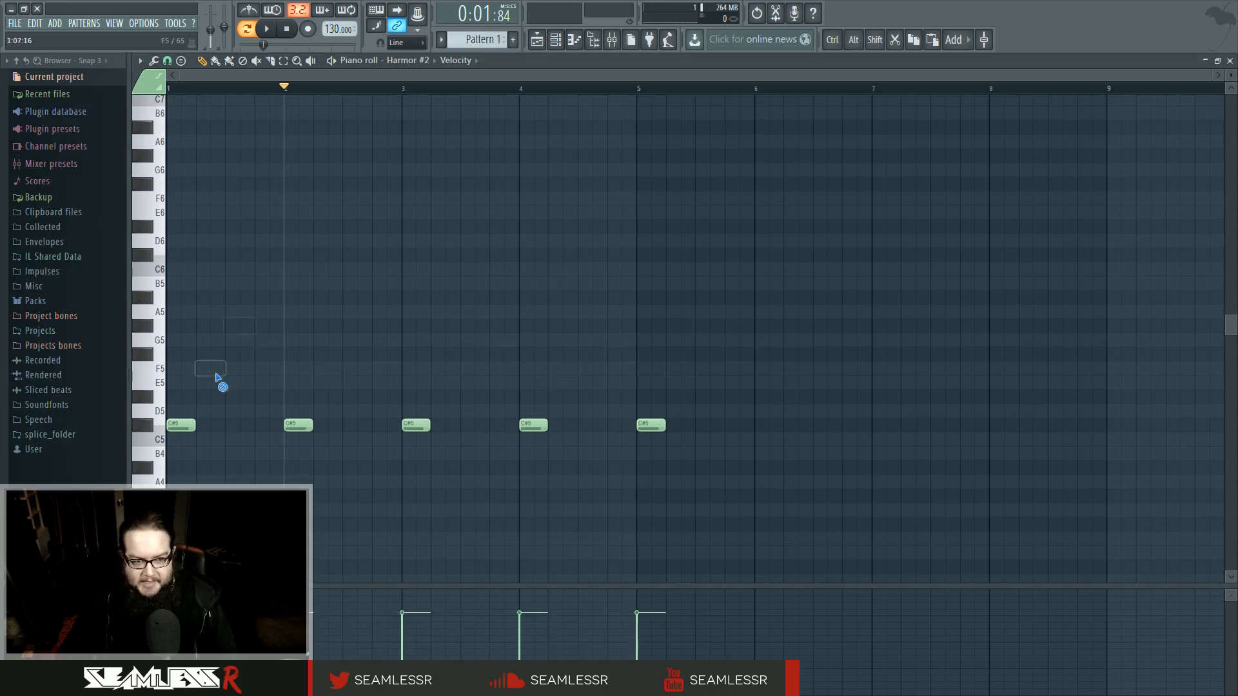
pyautogui.rightClick(642, 424)
pyautogui.rightClick(534, 426)
pyautogui.rightClick(416, 426)
pyautogui.rightClick(298, 425)
# - Lengthen the remaining C#5 note to fill the whole of bar 1
pyautogui.moveTo(195, 427); pyautogui.dragTo(283, 429)
pyautogui.scroll(5, 281, 462)
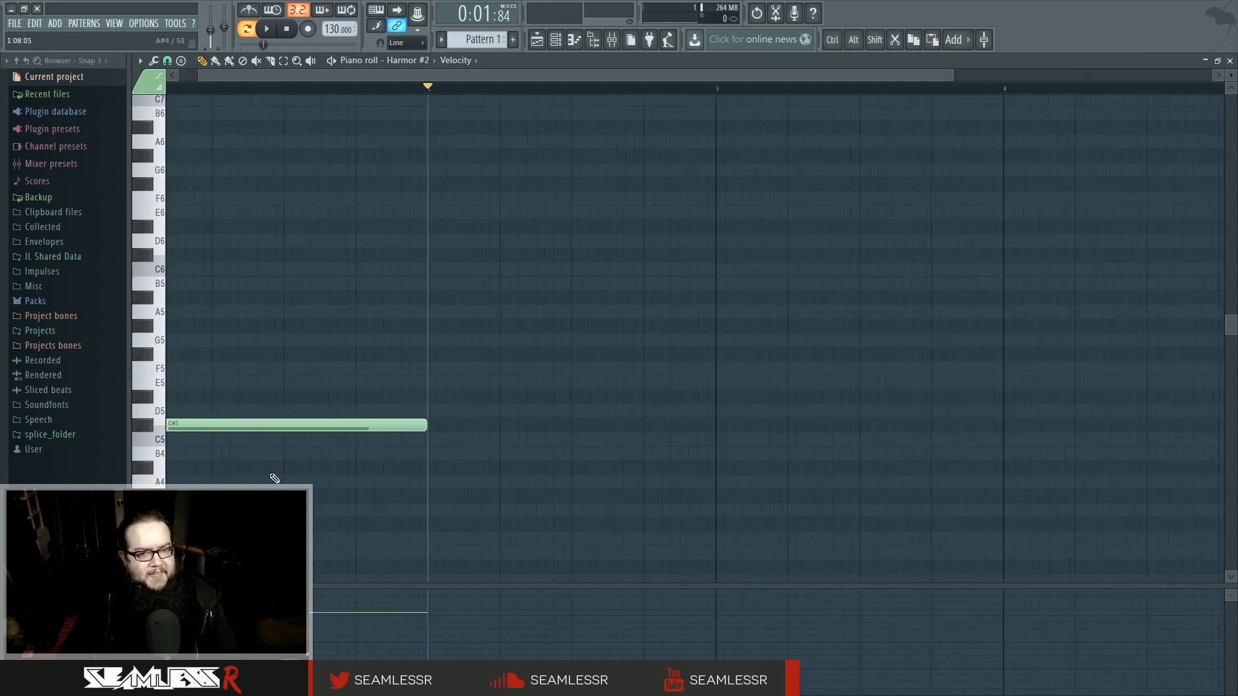
pyautogui.scroll(1, 277, 481)
pyautogui.scroll(-1, 771, 524)
pyautogui.moveTo(613, 476); pyautogui.dragTo(624, 481)
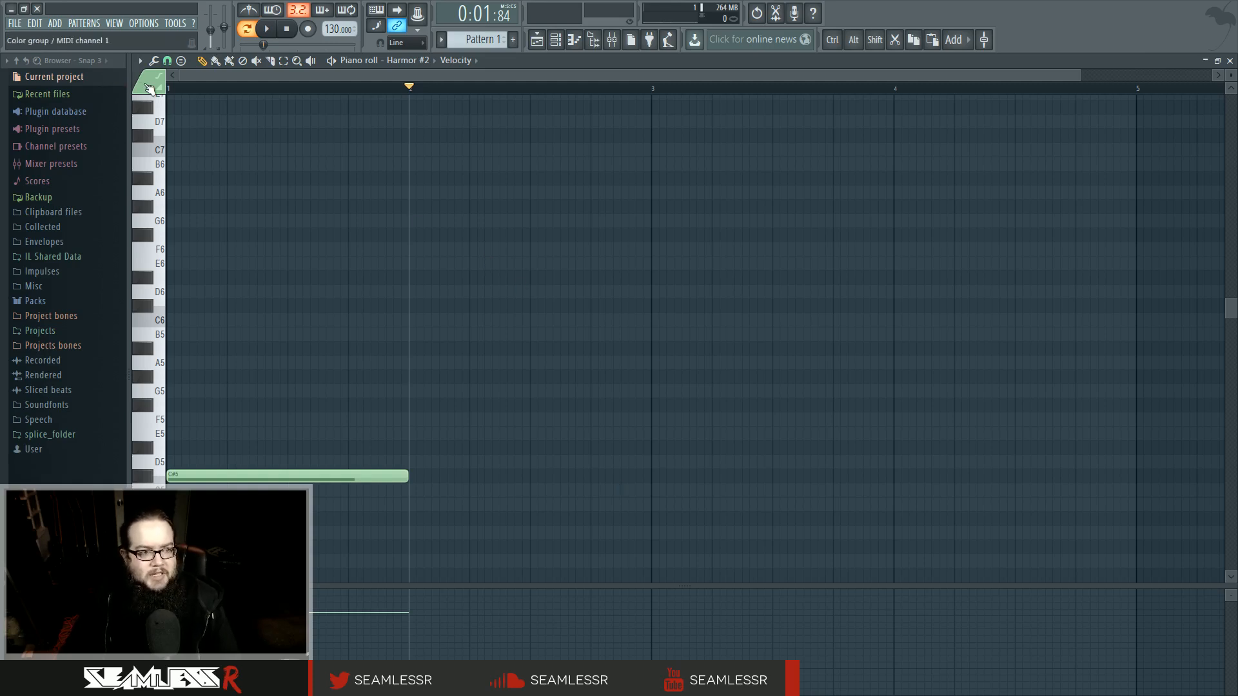
# - Choose colour group 3 for new notes and add a full-bar A#5 note in bar 1
pyautogui.click(146, 84)
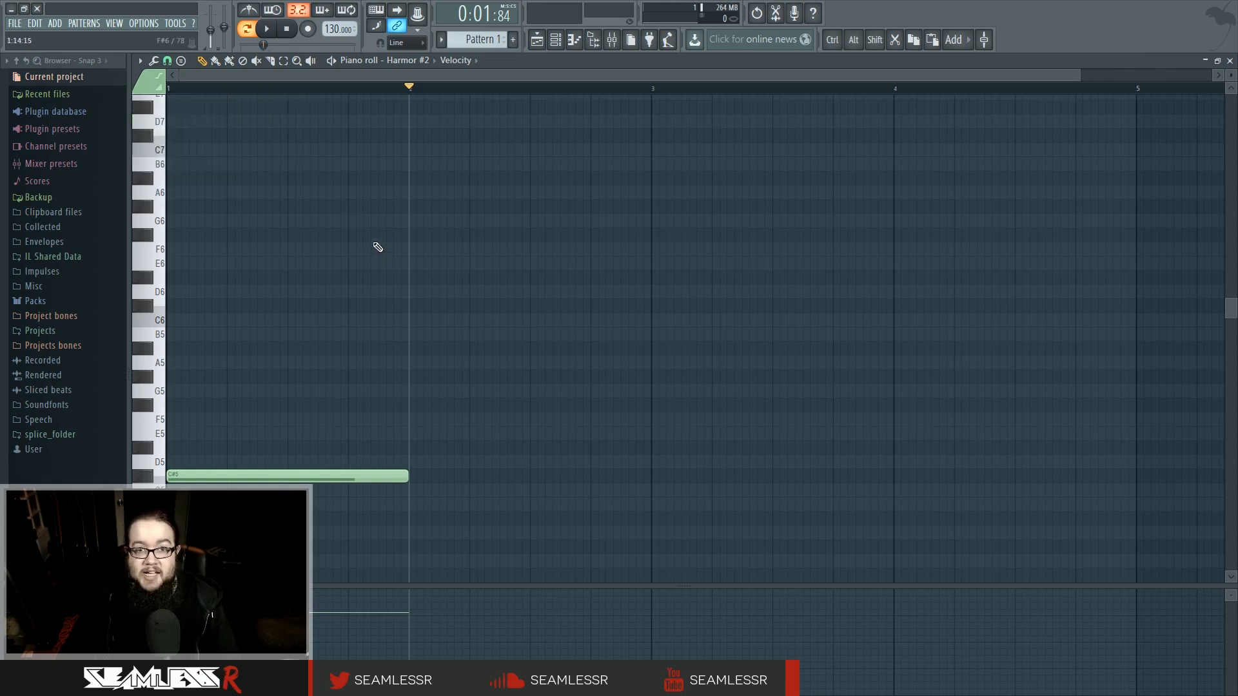
pyautogui.click(154, 91)
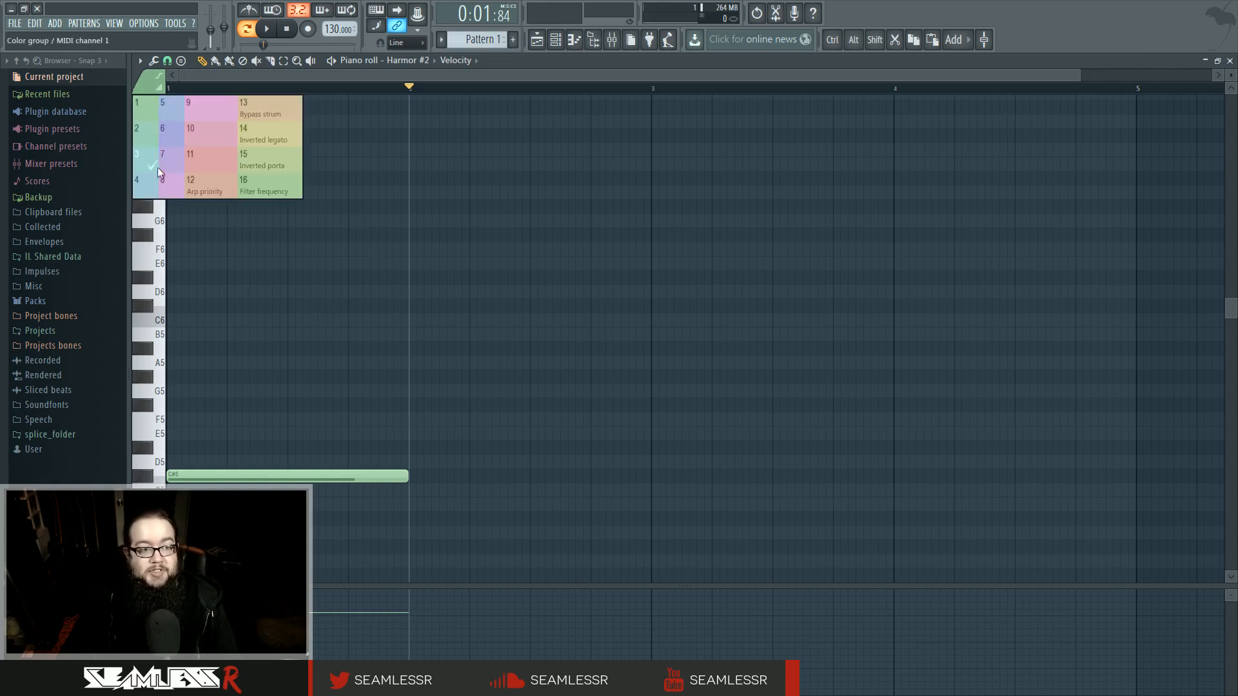
pyautogui.click(159, 173)
pyautogui.click(272, 224)
pyautogui.moveTo(272, 224); pyautogui.dragTo(267, 356)
pyautogui.keyDown('ctrl'); pyautogui.click(326, 416); pyautogui.keyUp('ctrl')
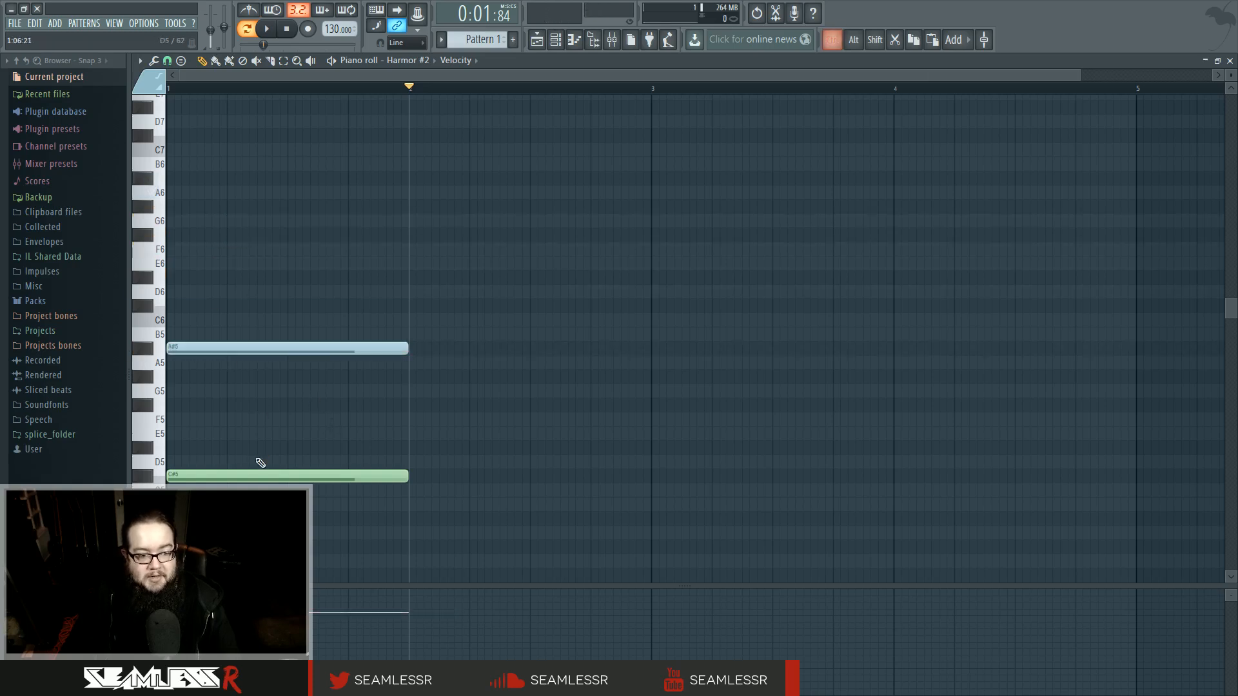
pyautogui.keyDown('ctrl'); pyautogui.moveTo(260, 463); pyautogui.dragTo(267, 480); pyautogui.keyUp('ctrl')
pyautogui.rightClick(304, 435)
pyautogui.keyDown('ctrl'); pyautogui.moveTo(331, 454); pyautogui.dragTo(331, 505); pyautogui.keyUp('ctrl')
pyautogui.rightClick(325, 440)
pyautogui.keyDown('ctrl'); pyautogui.moveTo(327, 329); pyautogui.dragTo(386, 387); pyautogui.keyUp('ctrl')
pyautogui.rightClick(388, 391)
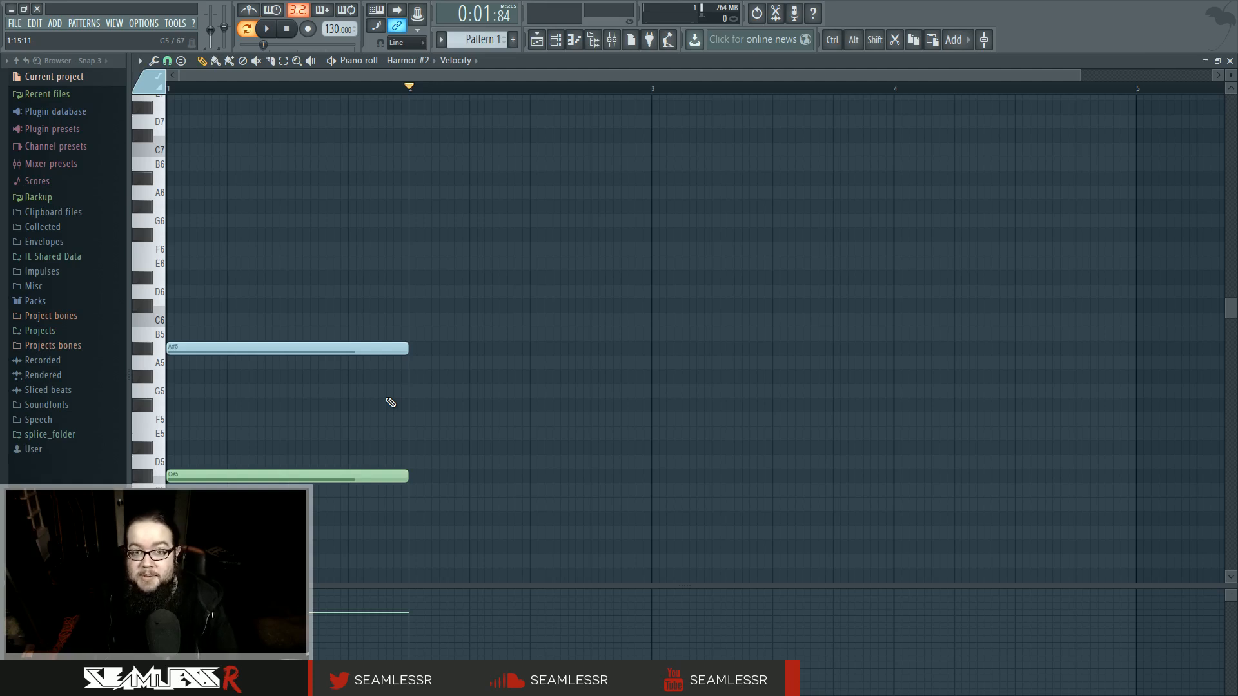
# - Move the playhead to the start and add a short slide note at C#6 in colour group 3 above the A#5 note
pyautogui.click(195, 89)
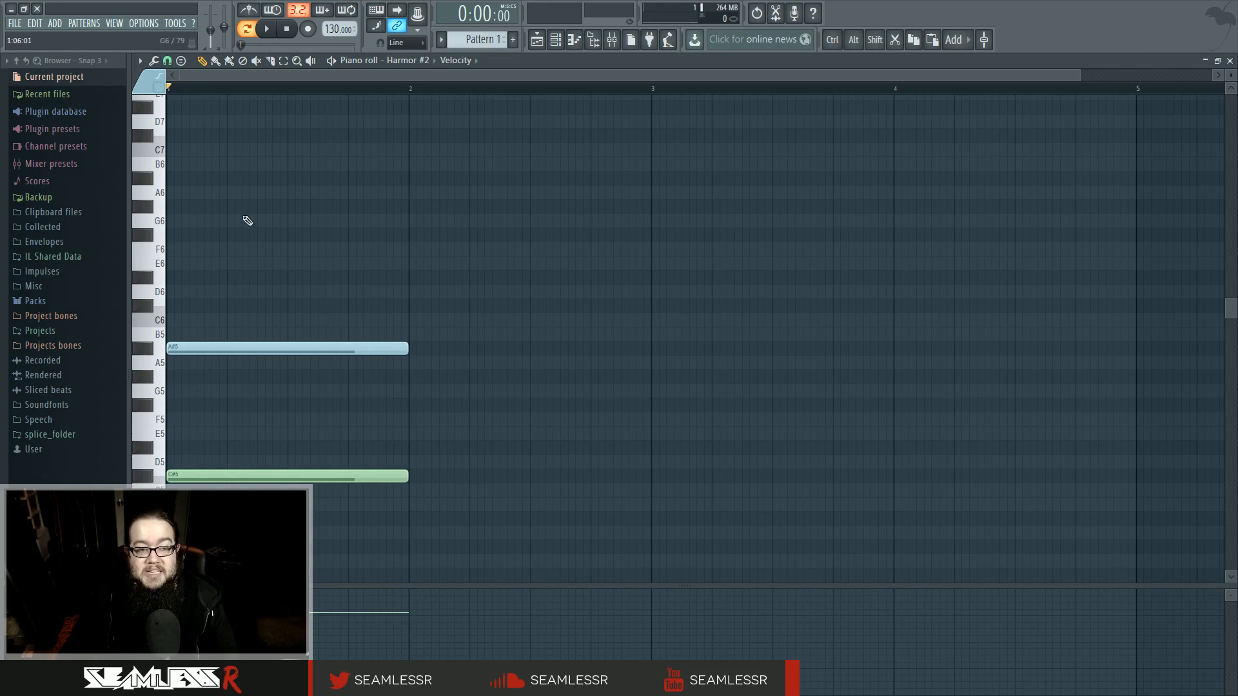
pyautogui.click(277, 319)
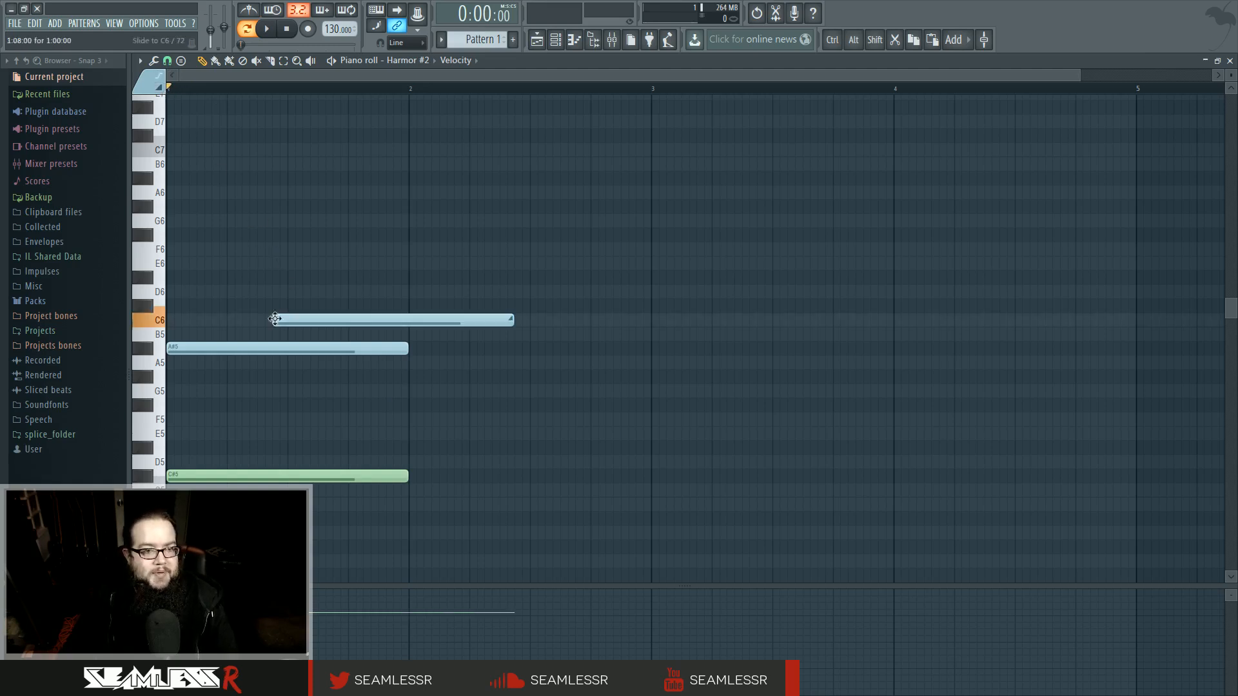
pyautogui.moveTo(351, 321); pyautogui.dragTo(298, 296)
pyautogui.moveTo(457, 306); pyautogui.dragTo(280, 310)
# - Try a short green slide note at E5 above the C#5 note, checking its note properties, and delete it
pyautogui.click(233, 477)
pyautogui.click(245, 450)
pyautogui.doubleClick(259, 449)
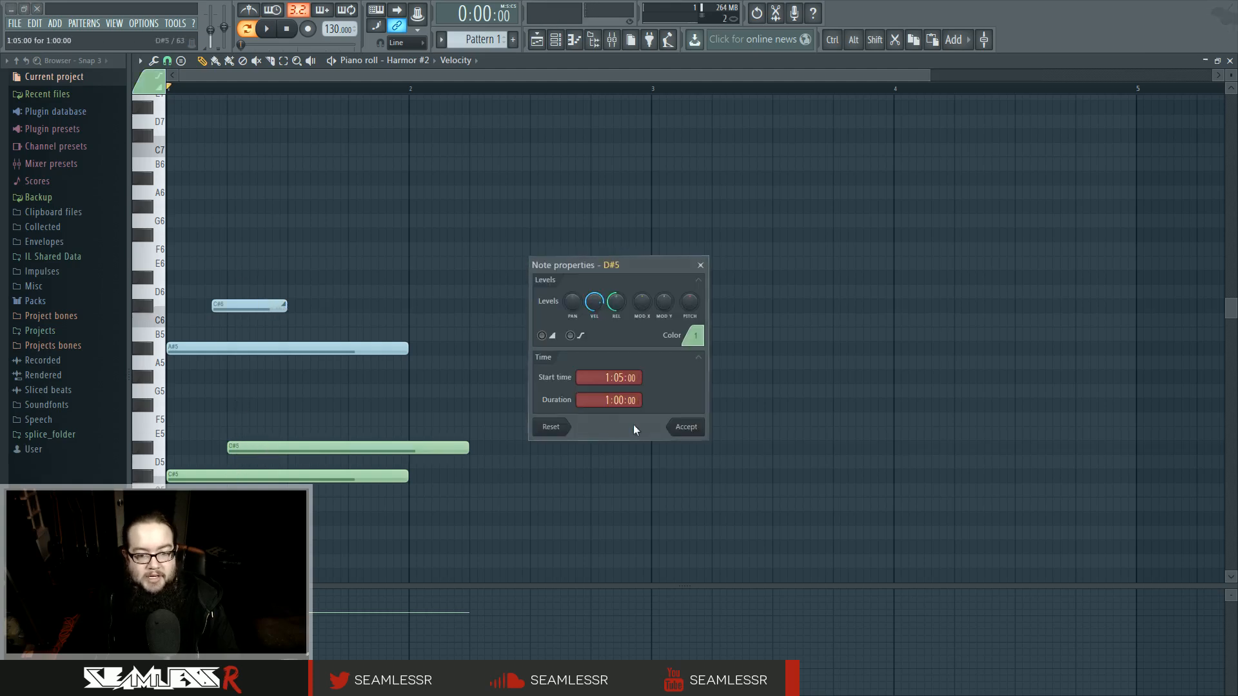
pyautogui.click(701, 267)
pyautogui.moveTo(466, 448); pyautogui.dragTo(274, 448)
pyautogui.moveTo(230, 448); pyautogui.dragTo(240, 432)
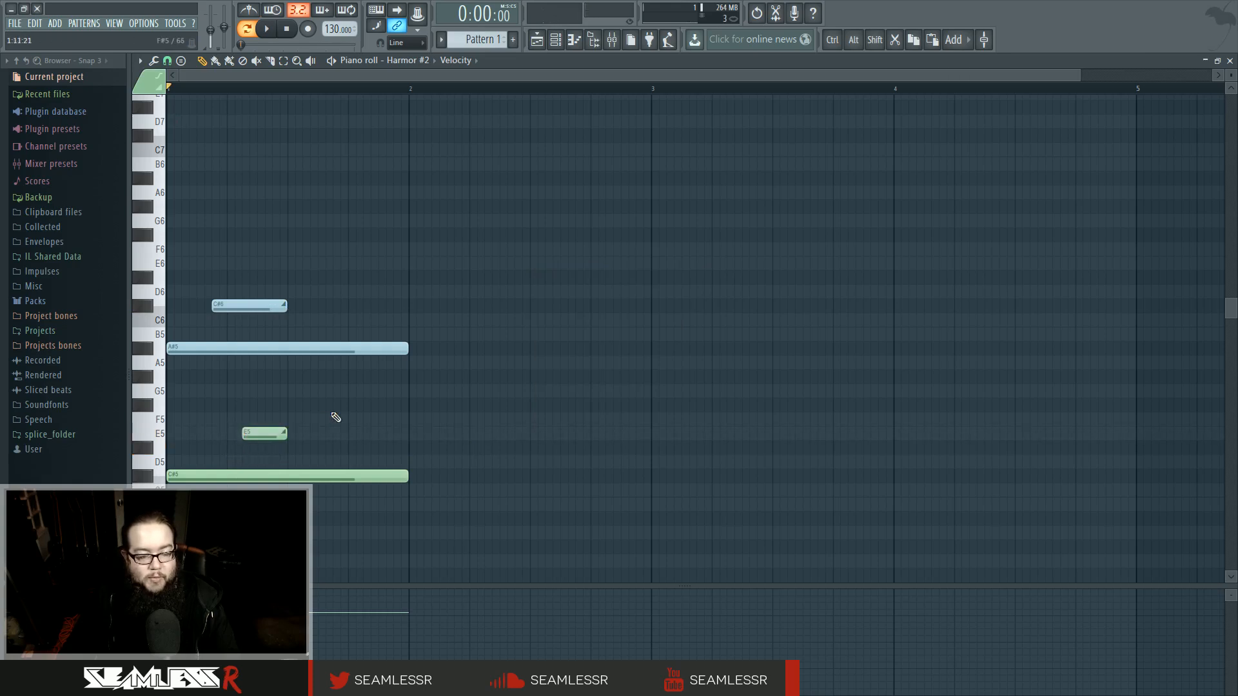
pyautogui.rightClick(264, 434)
# - Play the pattern, move the C#6 slide note to the start of bar 1 to hear its effect, and stop playback
pyautogui.press('space')
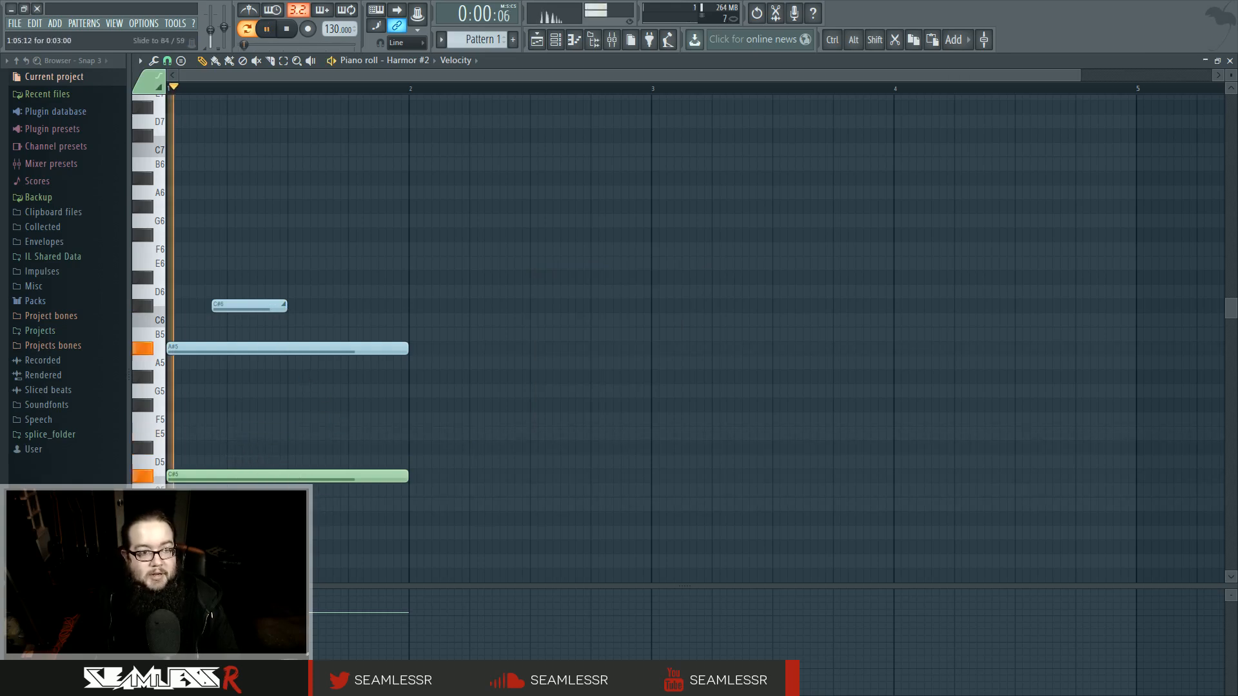
pyautogui.moveTo(249, 306); pyautogui.dragTo(203, 305)
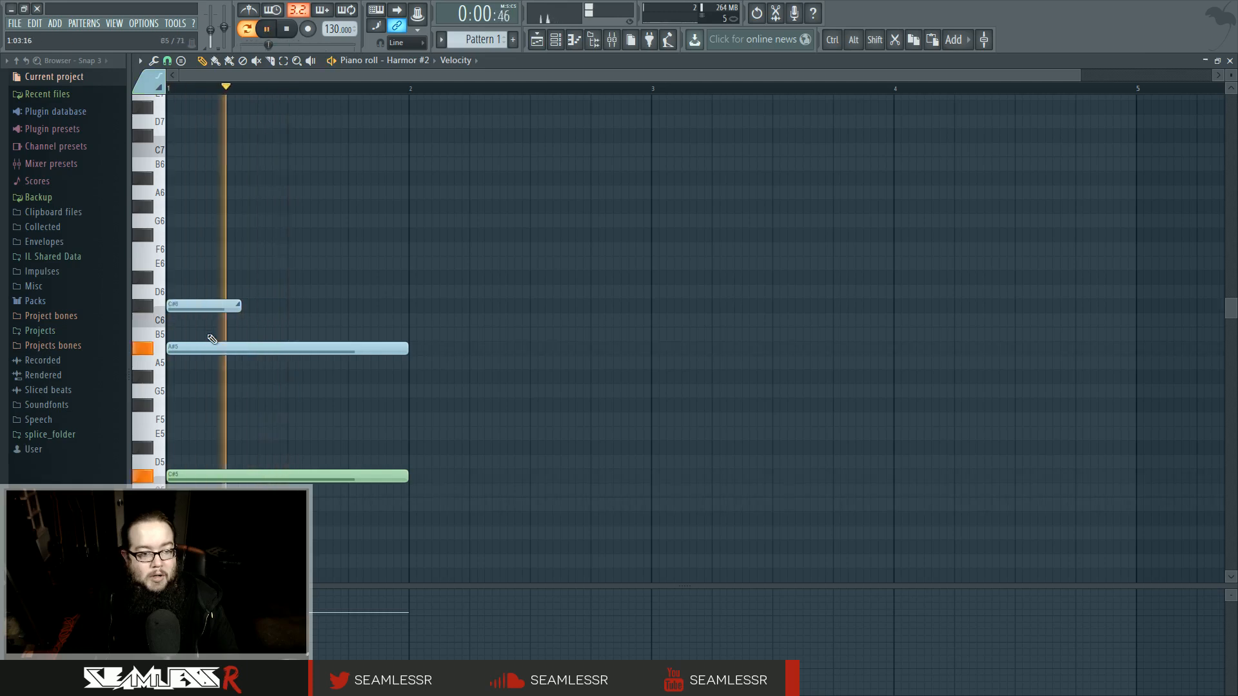
pyautogui.press('space')
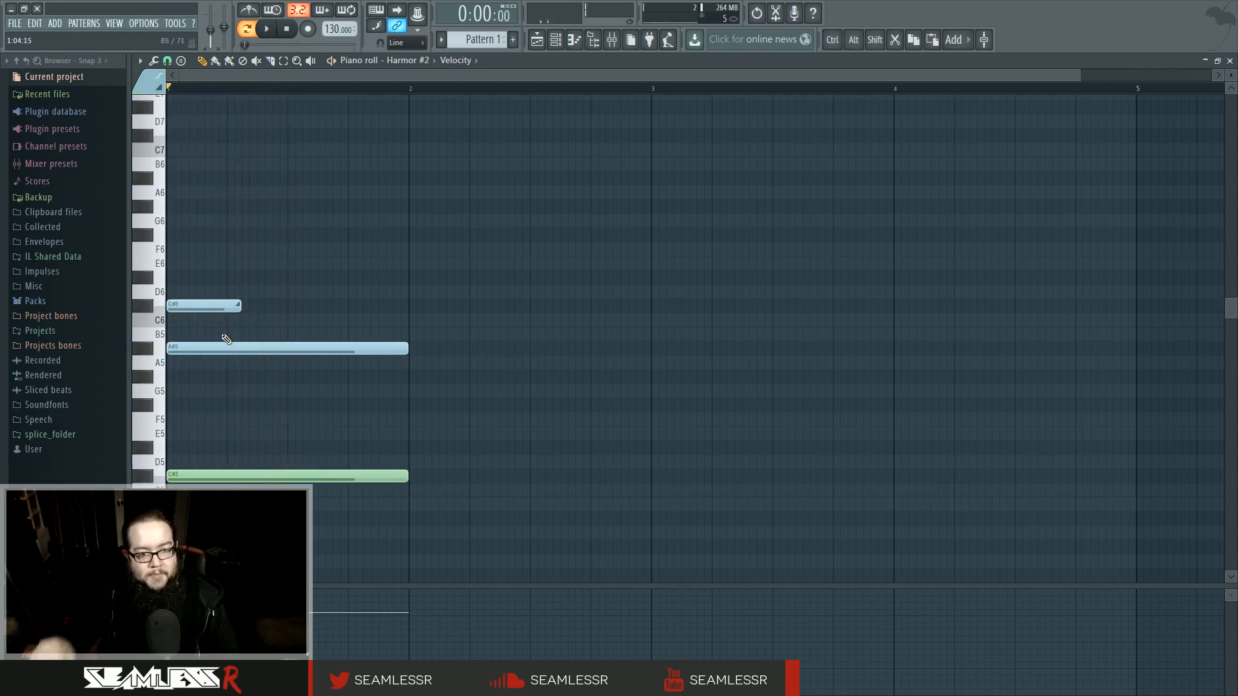
# - Delete the two blue notes and add full-bar green notes at E5 and G5 plus a slide note at A#5 in bar 1
pyautogui.press('Delete')
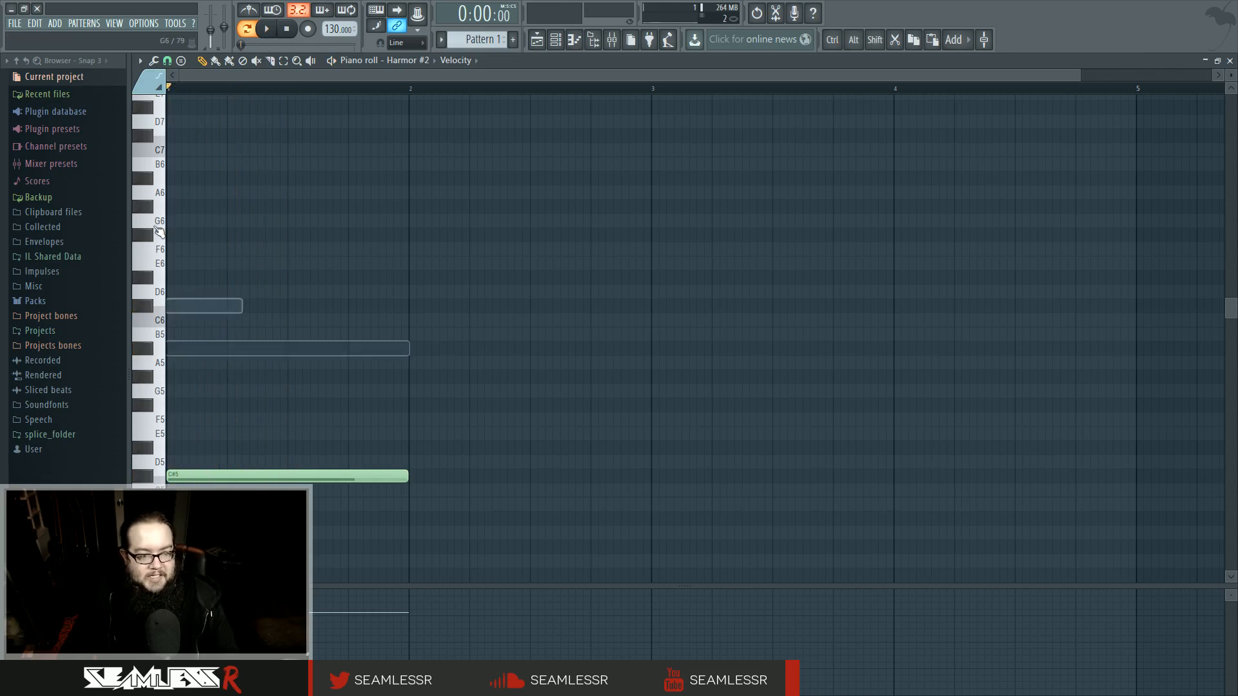
pyautogui.click(193, 434)
pyautogui.click(181, 391)
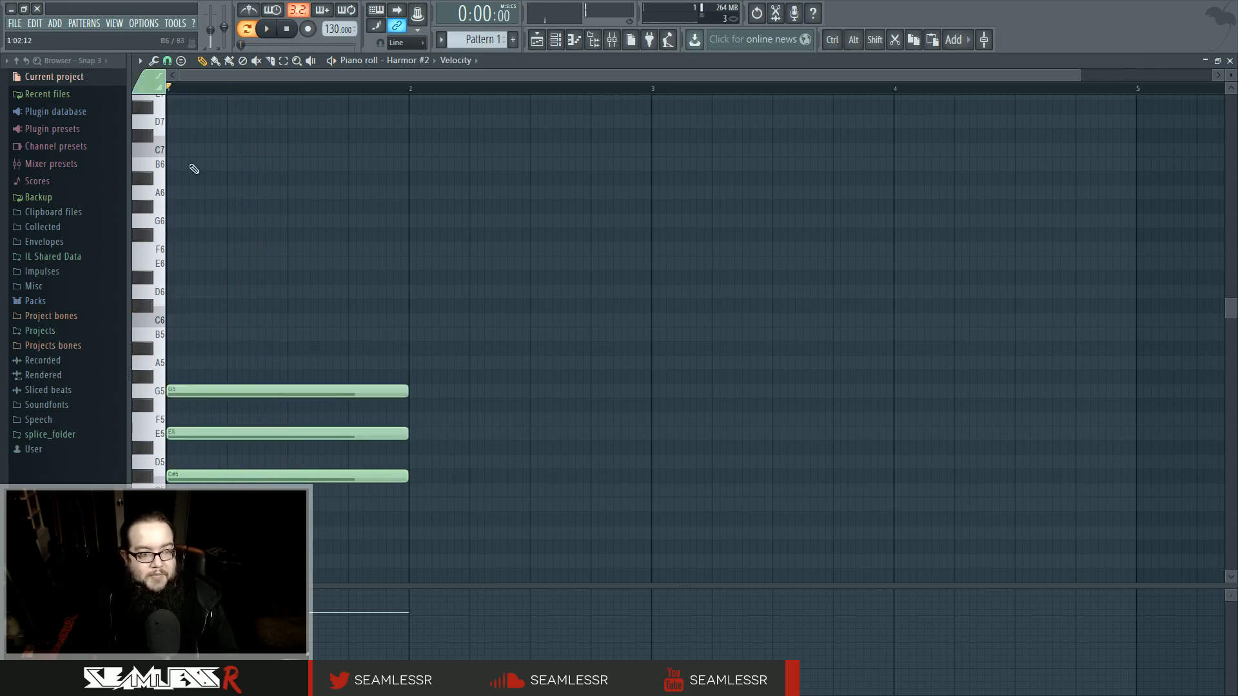
pyautogui.moveTo(183, 305)
pyautogui.mouseDown()
pyautogui.moveTo(208, 317)
pyautogui.moveTo(207, 360)
pyautogui.mouseUp()
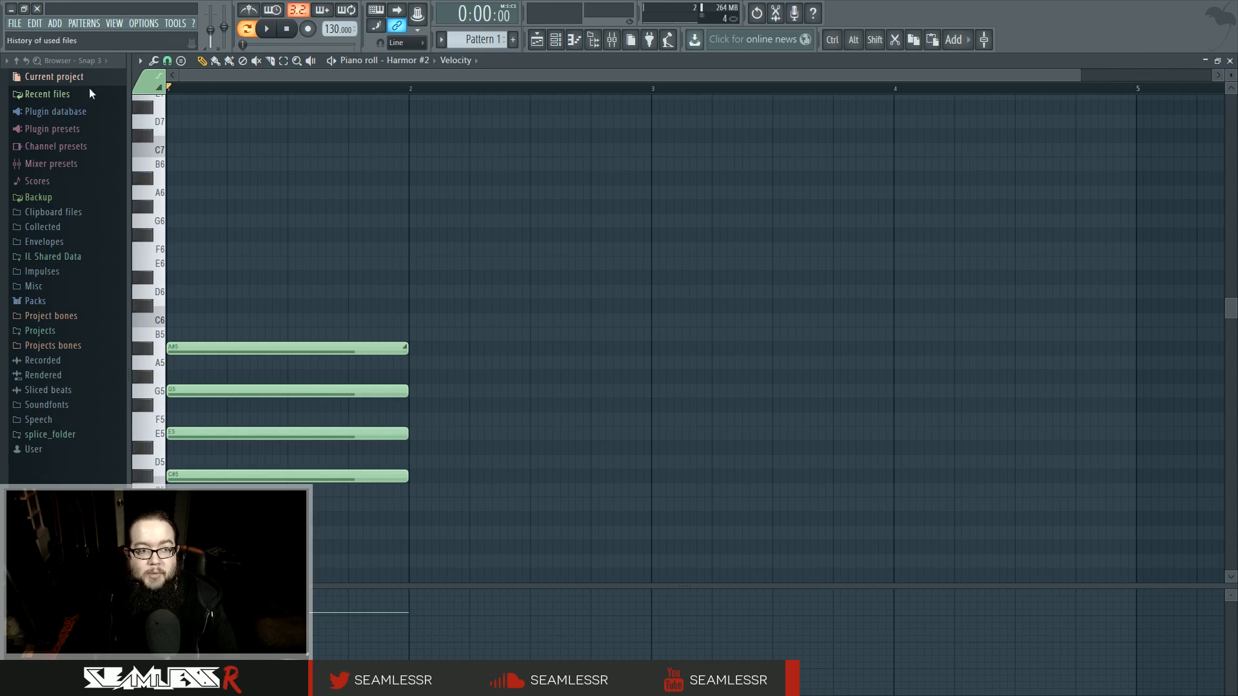
# - Play the pattern and inspect the Harmor #2 instrument opened from the channel rack during playback
pyautogui.press('space')
pyautogui.press('space')
pyautogui.click(558, 40)
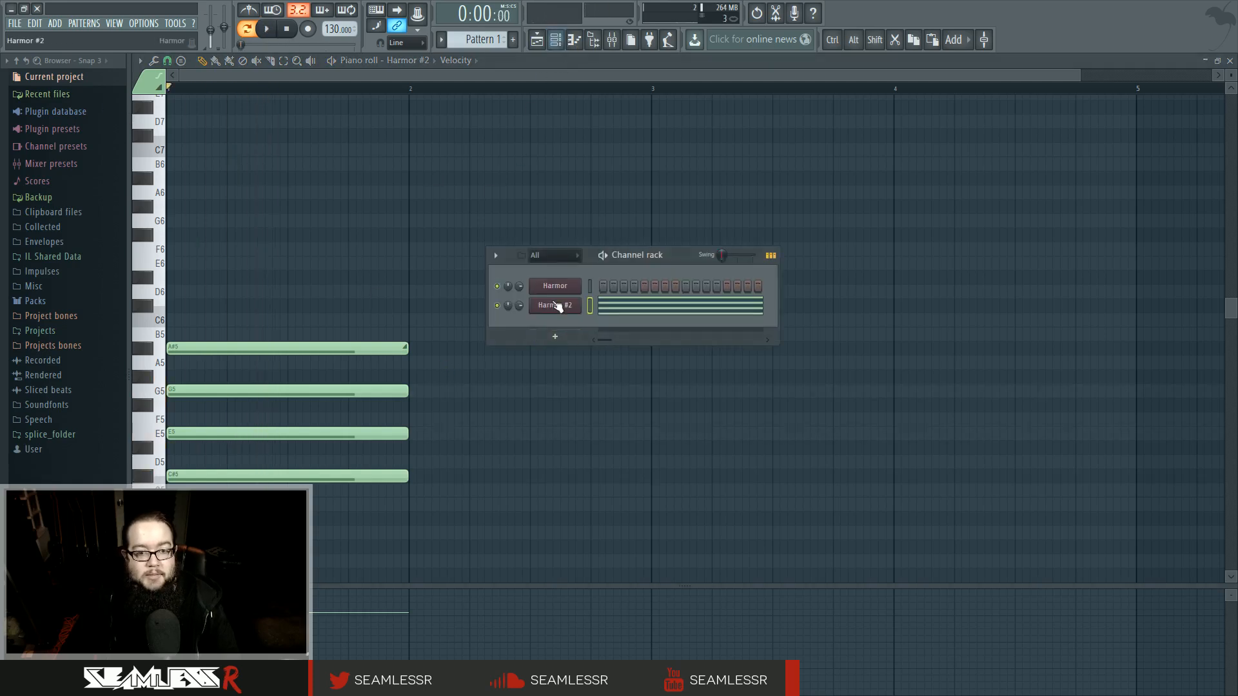
pyautogui.click(557, 305)
pyautogui.press('space')
pyautogui.press('space')
pyautogui.press('space')
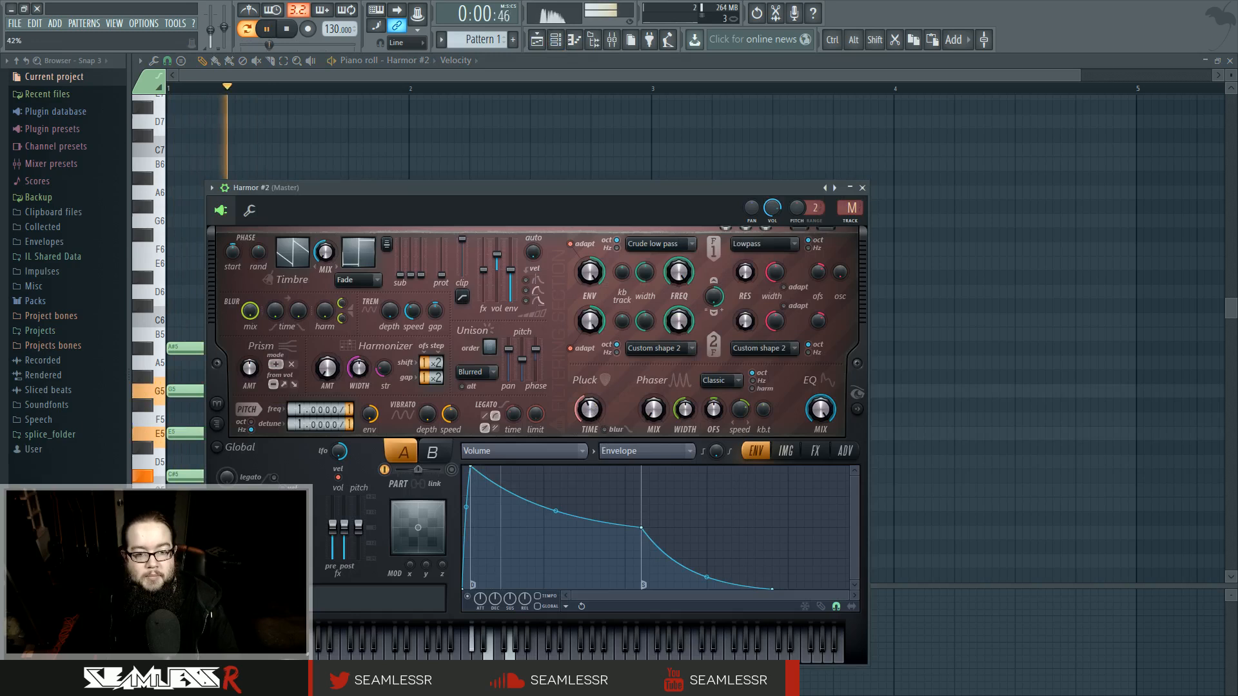
pyautogui.rightClick(324, 169)
pyautogui.press('space')
pyautogui.press('space')
# - Shorten the A#5 slide note to three steps, play the pattern to hear the faster slide, and delete the note
pyautogui.moveTo(405, 349); pyautogui.dragTo(213, 349)
pyautogui.press('space')
pyautogui.press('space')
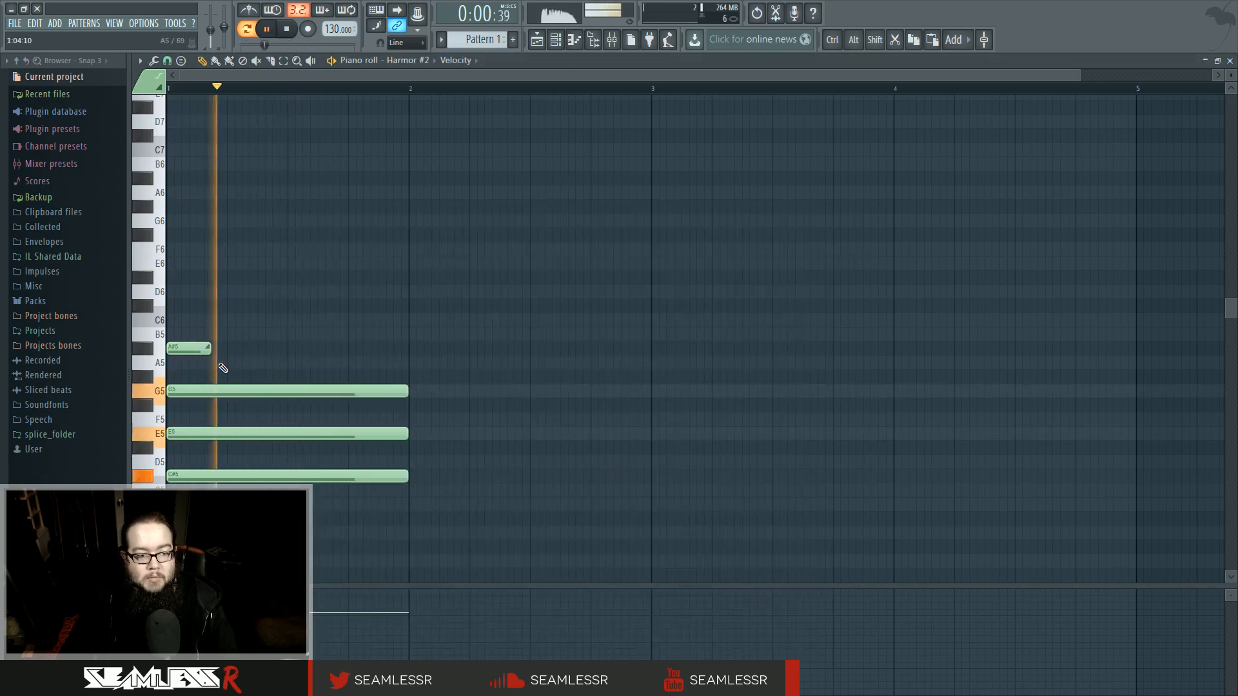
pyautogui.press('space')
pyautogui.rightClick(188, 348)
pyautogui.press('space')
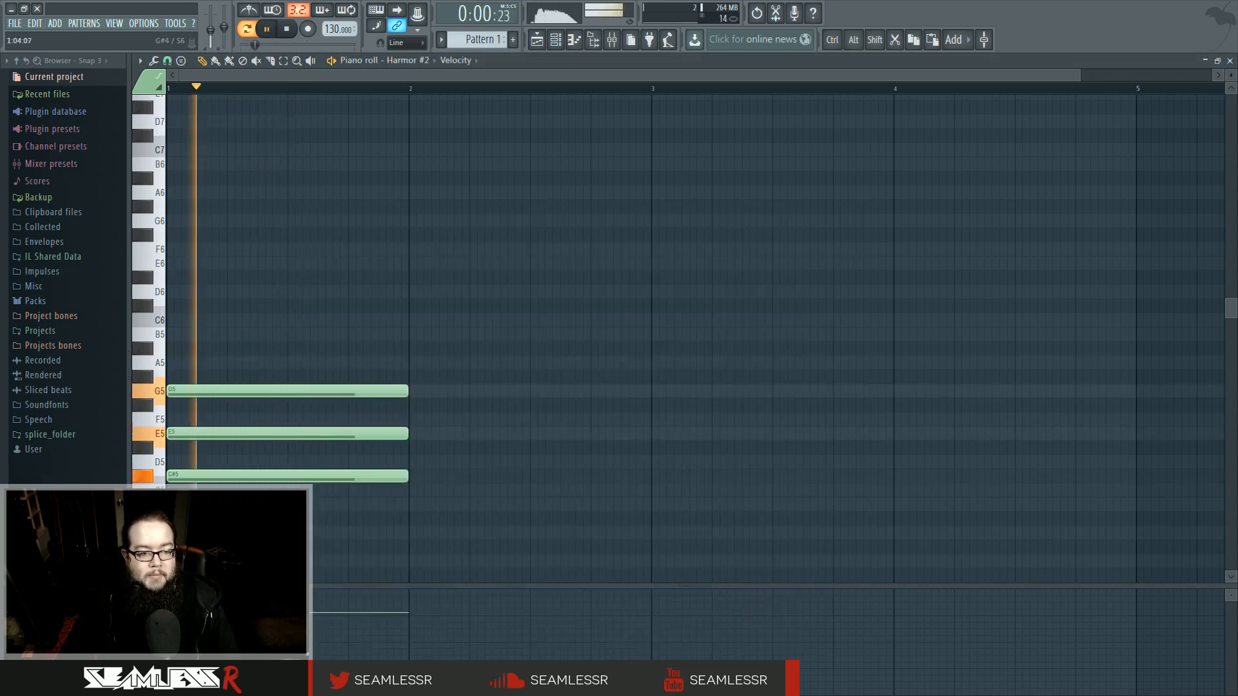
# - Try short slide notes at A#5, raised to E6, and at B5 during playback, and delete them
pyautogui.click(182, 348)
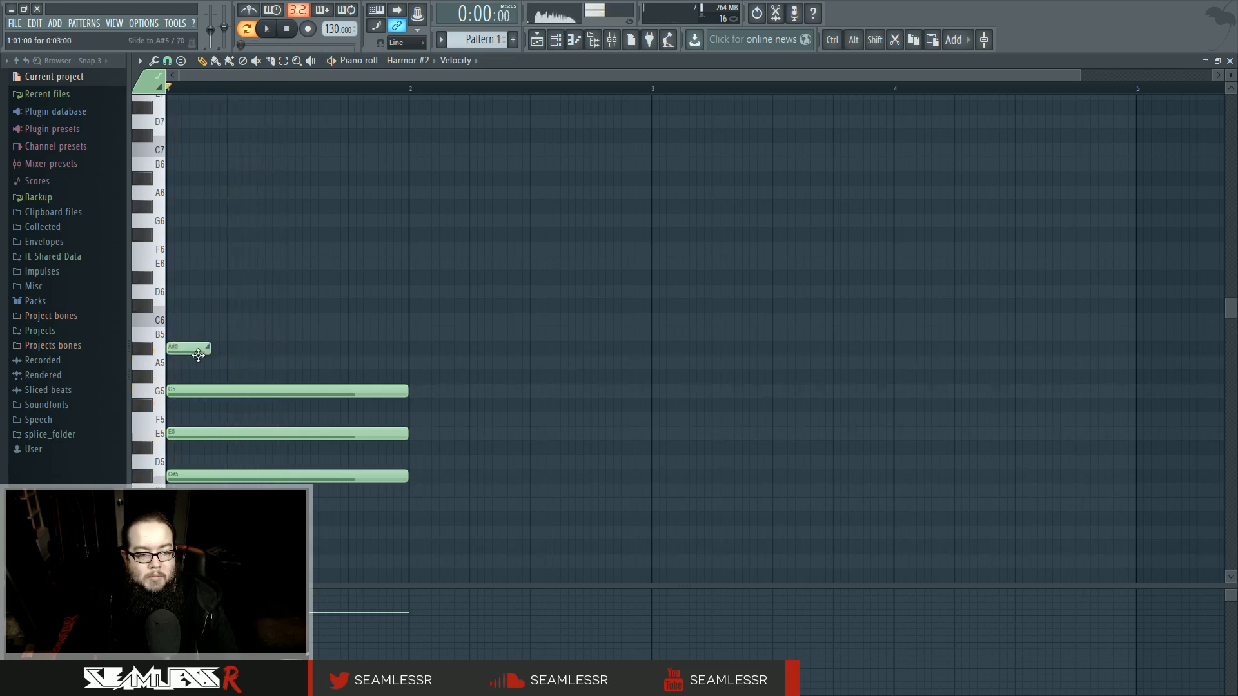
pyautogui.moveTo(181, 348); pyautogui.dragTo(181, 260)
pyautogui.click(199, 334)
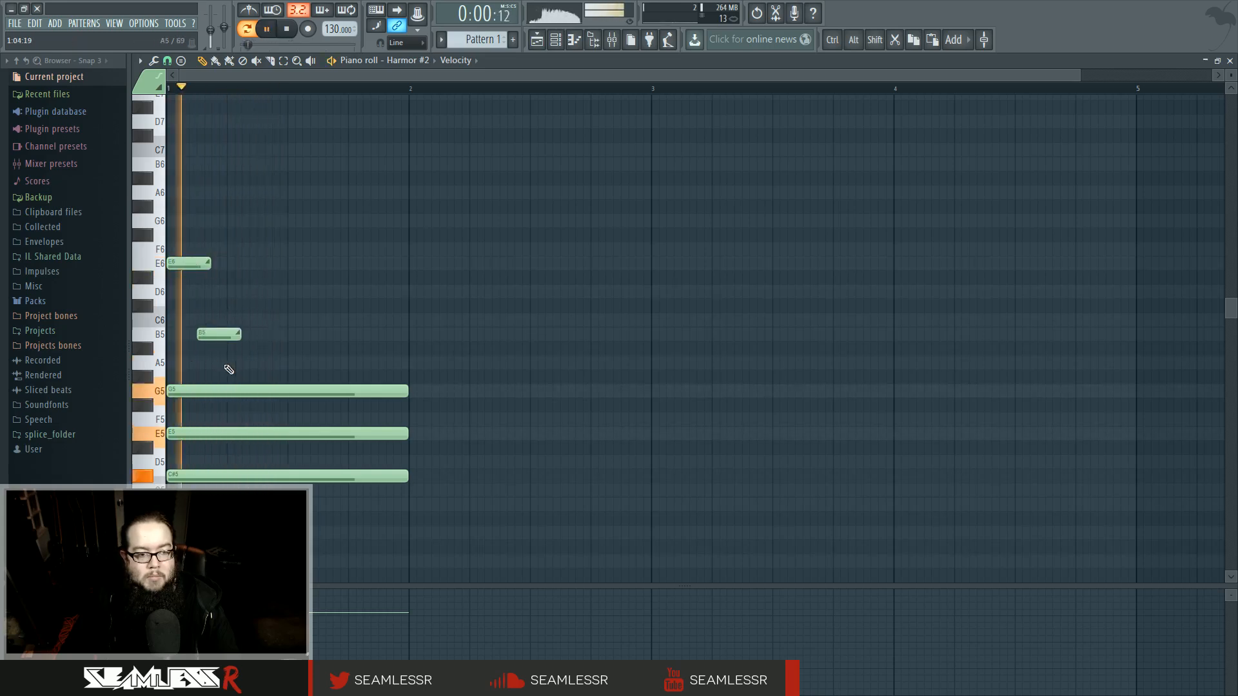
pyautogui.rightClick(224, 333)
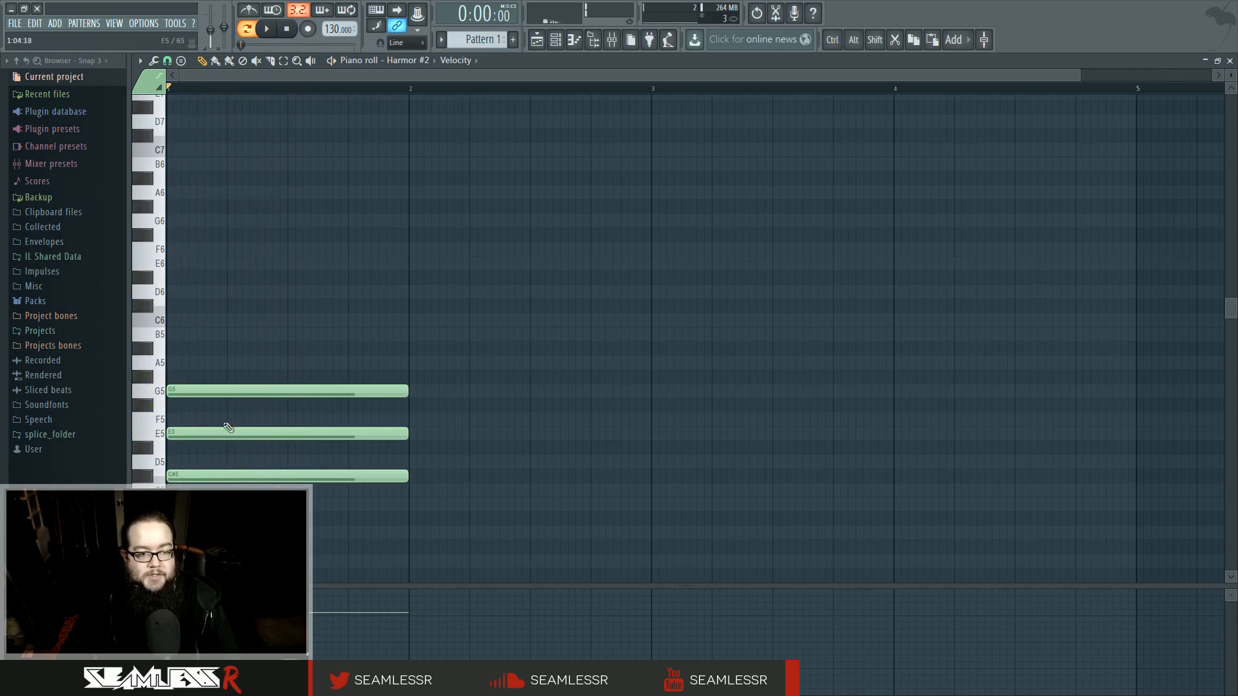
# - Assign the E5 note to colour group 3 and the G5 note to colour group 7 in their note properties
pyautogui.click(158, 85)
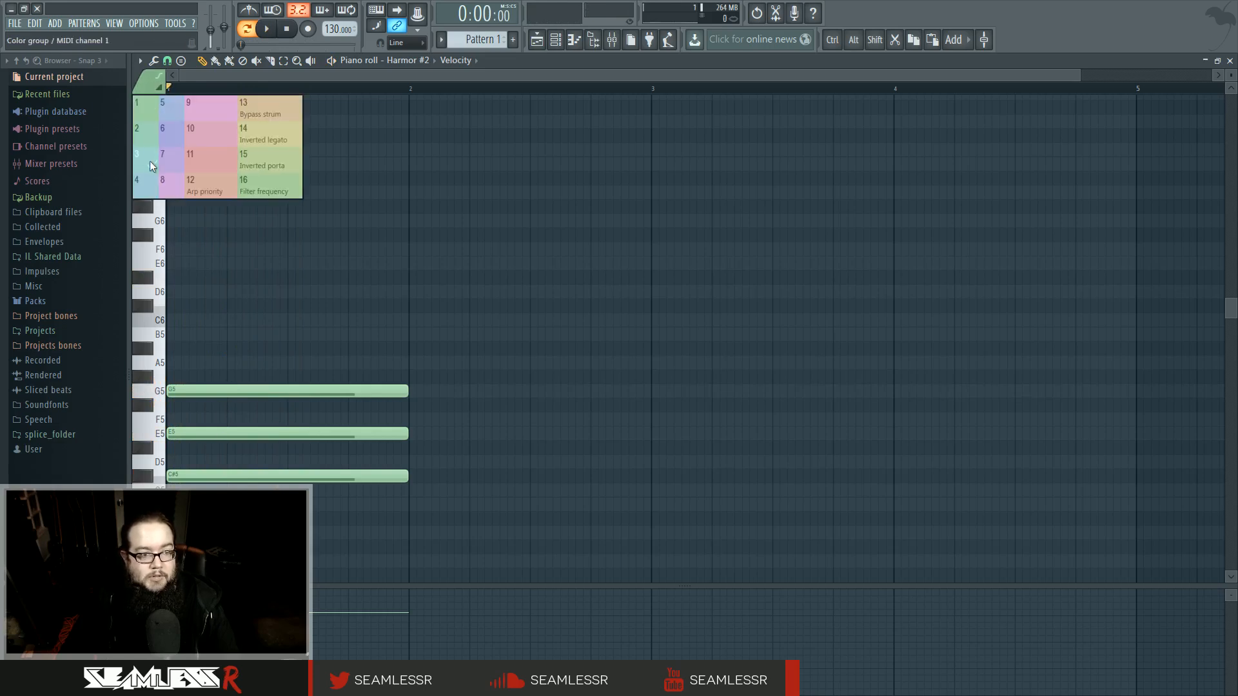
pyautogui.click(163, 133)
pyautogui.doubleClick(194, 432)
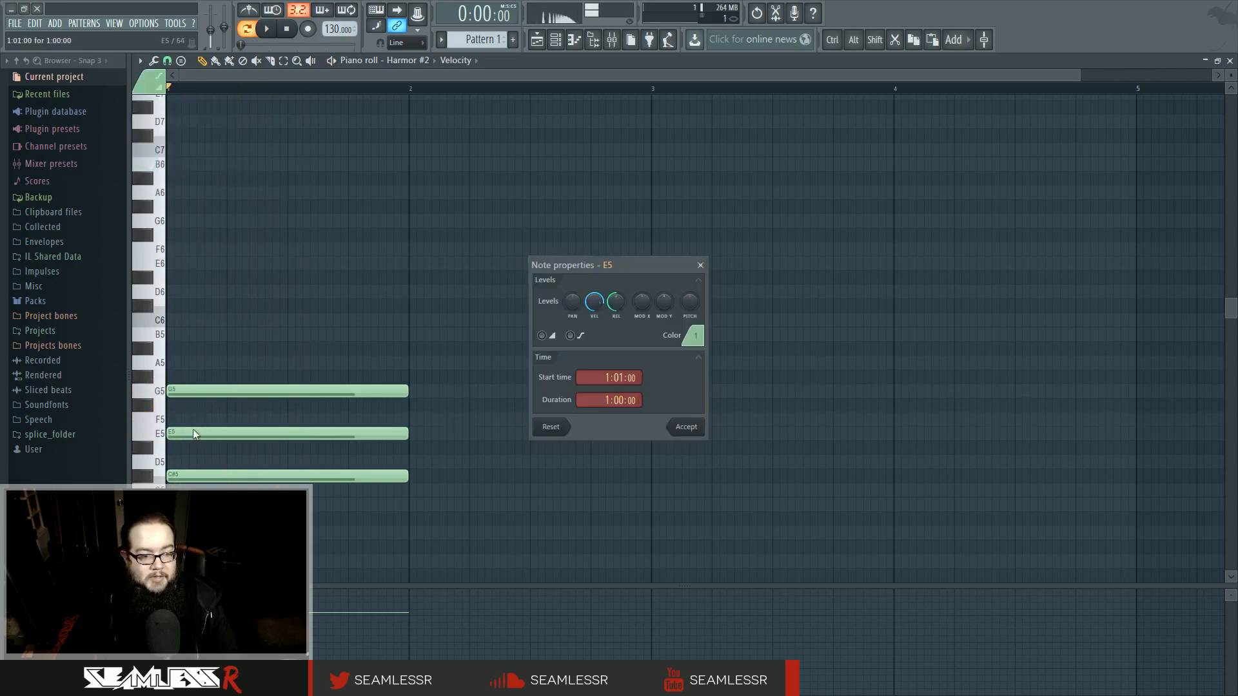
pyautogui.click(693, 337)
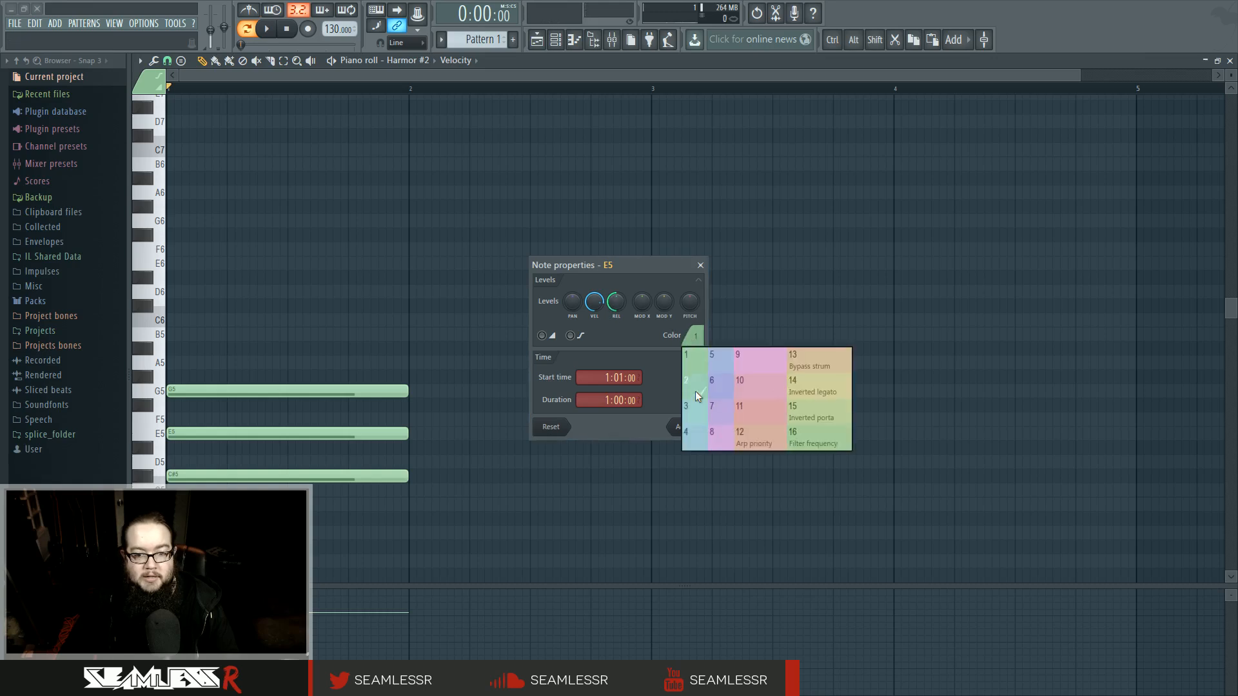
pyautogui.click(697, 415)
pyautogui.click(686, 427)
pyautogui.doubleClick(372, 393)
pyautogui.click(692, 336)
pyautogui.click(721, 415)
pyautogui.click(696, 429)
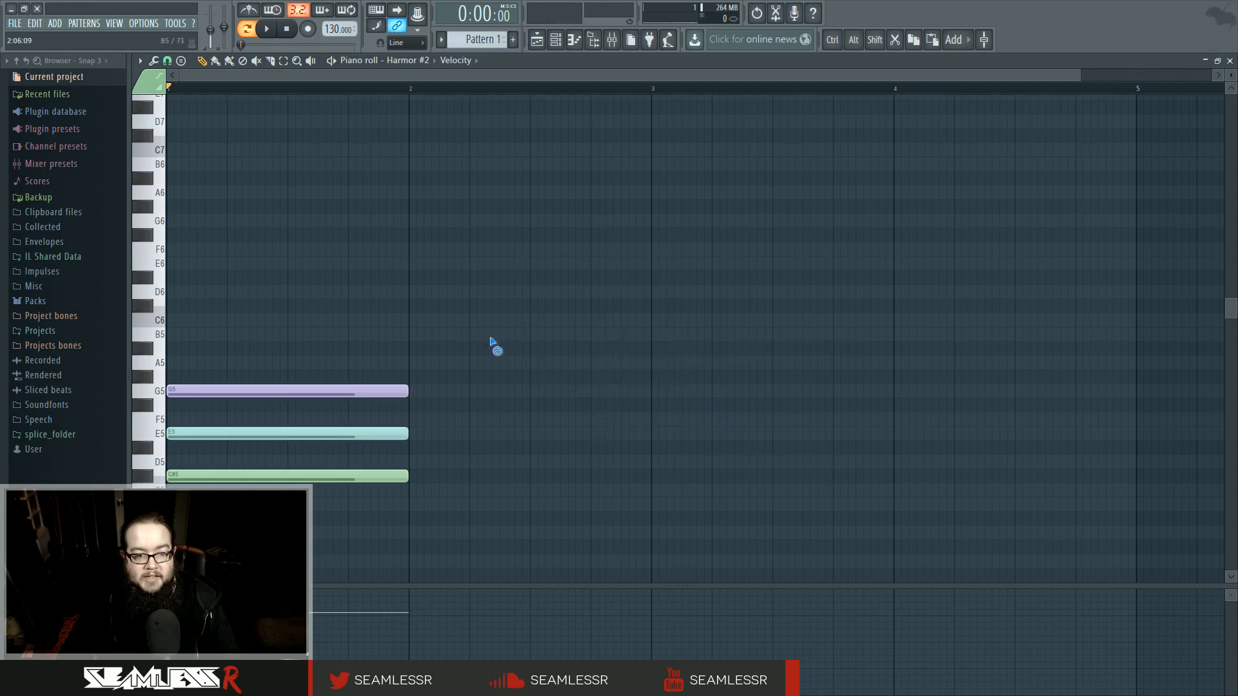
# - Lower the green C#5 note to C5, keeping the E5 and G5 notes above it
pyautogui.keyDown('ctrl'); pyautogui.scroll(2, 316, 441); pyautogui.keyUp('ctrl')
pyautogui.moveTo(316, 442); pyautogui.dragTo(334, 360)
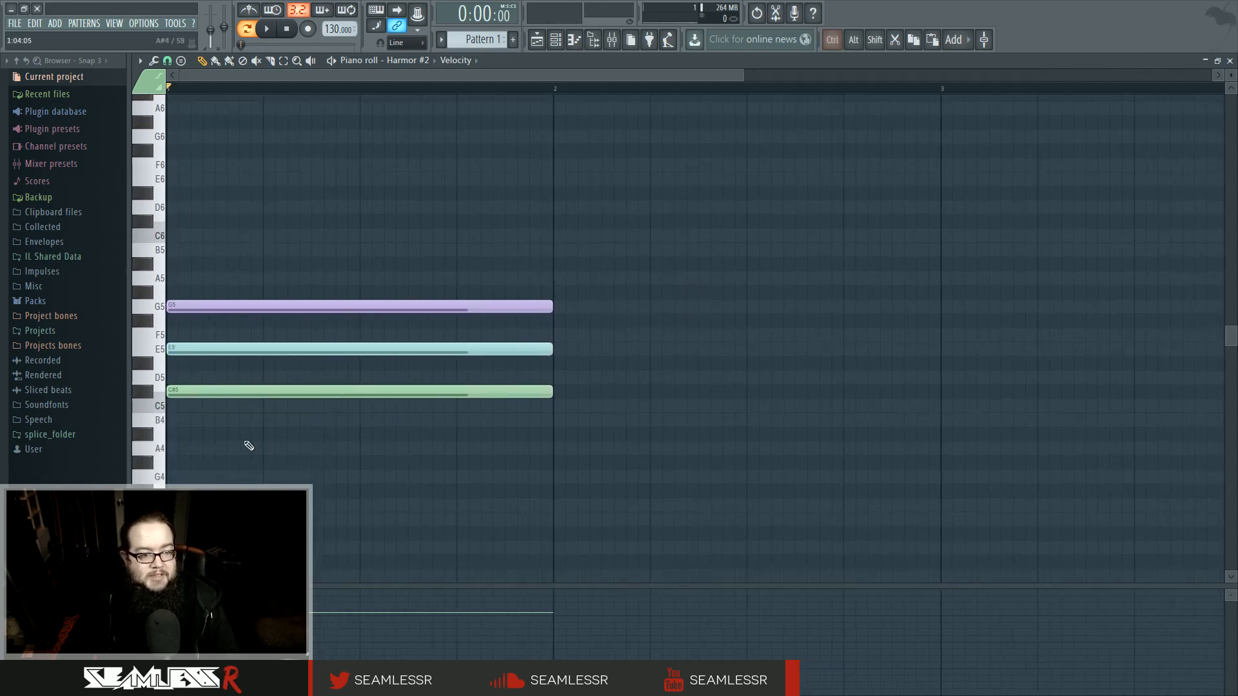
pyautogui.scroll(1, 249, 445)
pyautogui.moveTo(238, 431); pyautogui.dragTo(259, 455)
pyautogui.hotkey('ctrl', 'a')
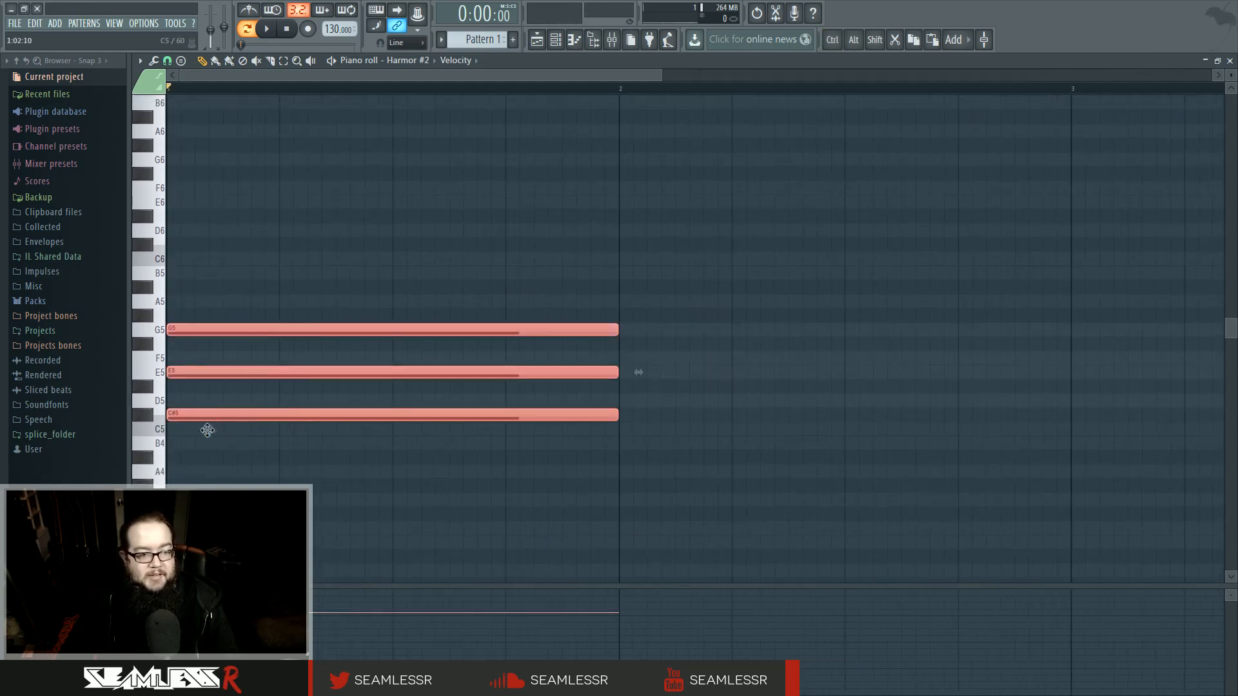
pyautogui.hotkey('shift', 'Down')
pyautogui.hotkey('ctrl', 'd')
pyautogui.moveTo(184, 385); pyautogui.dragTo(188, 331)
pyautogui.rightClick(271, 372)
pyautogui.hotkey('ctrl', 'z')
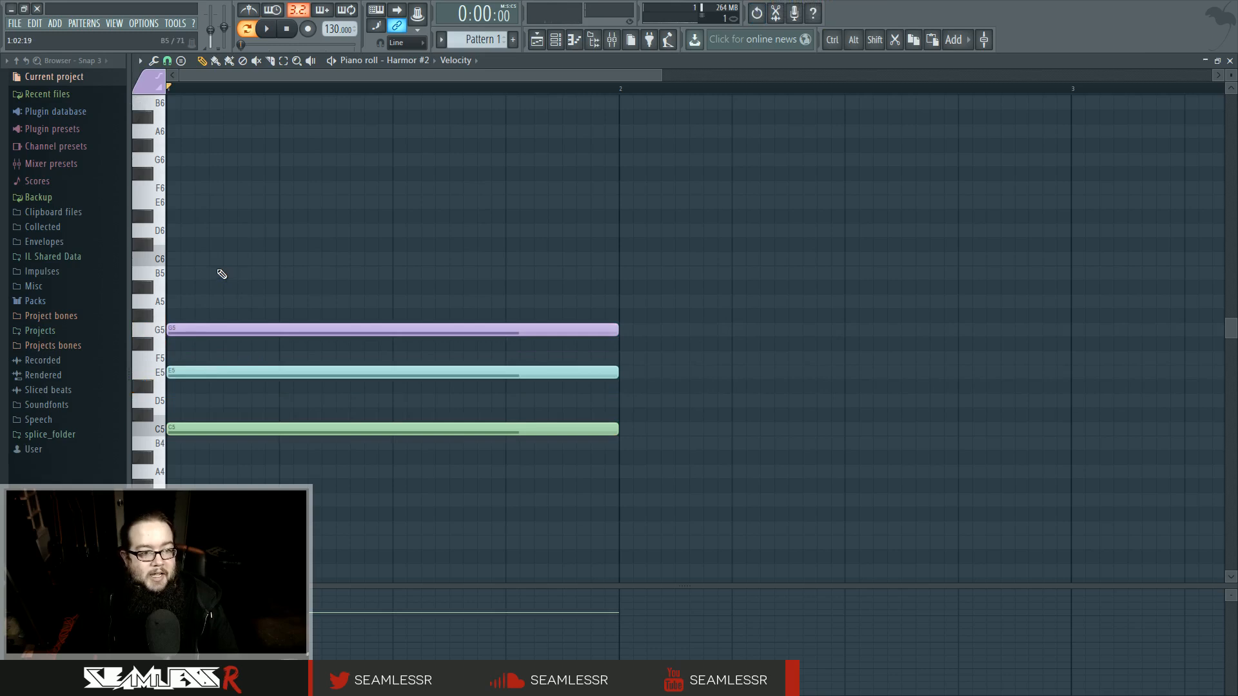
# - Add a purple slide note at G#5 at the start of bar 1, three steps long
pyautogui.moveTo(216, 272); pyautogui.dragTo(241, 339)
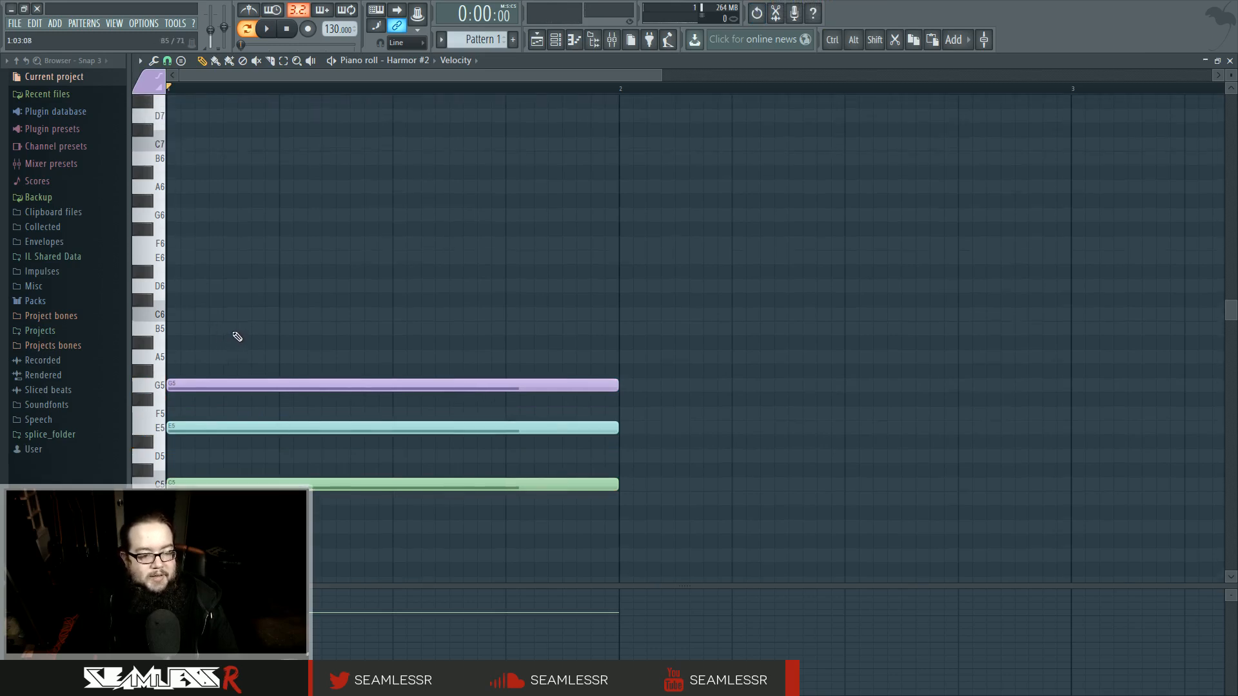
pyautogui.scroll(-2, 237, 336)
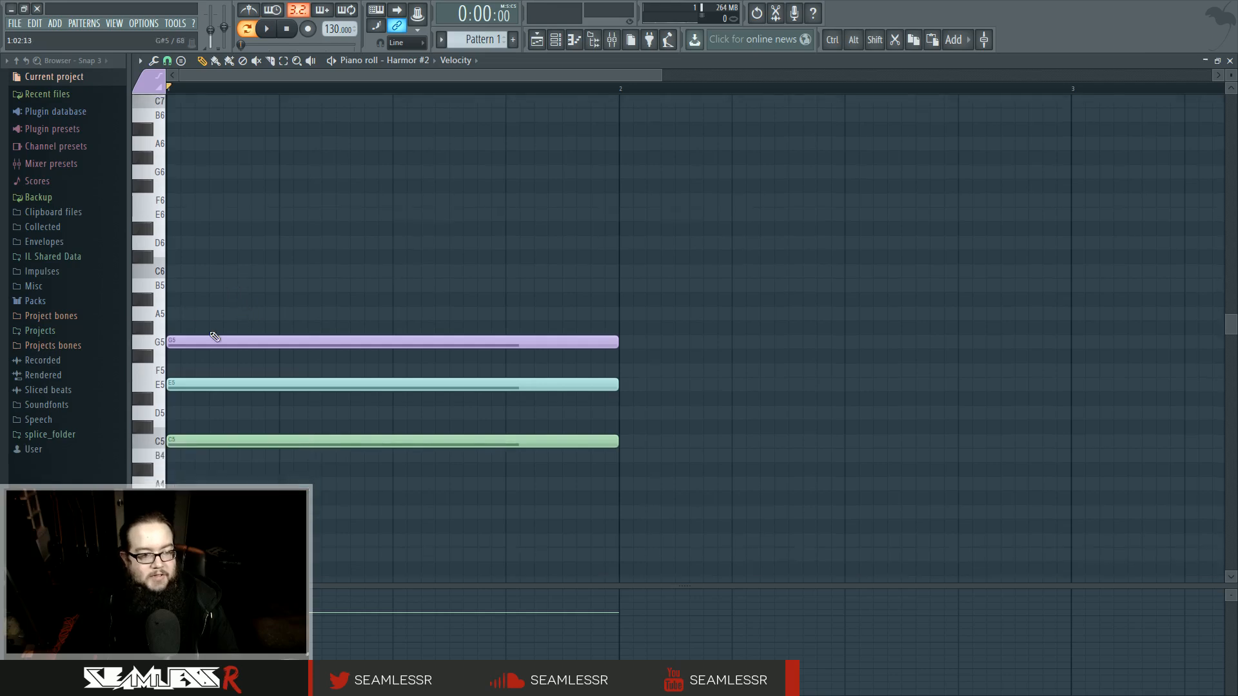
pyautogui.moveTo(183, 341); pyautogui.dragTo(216, 328)
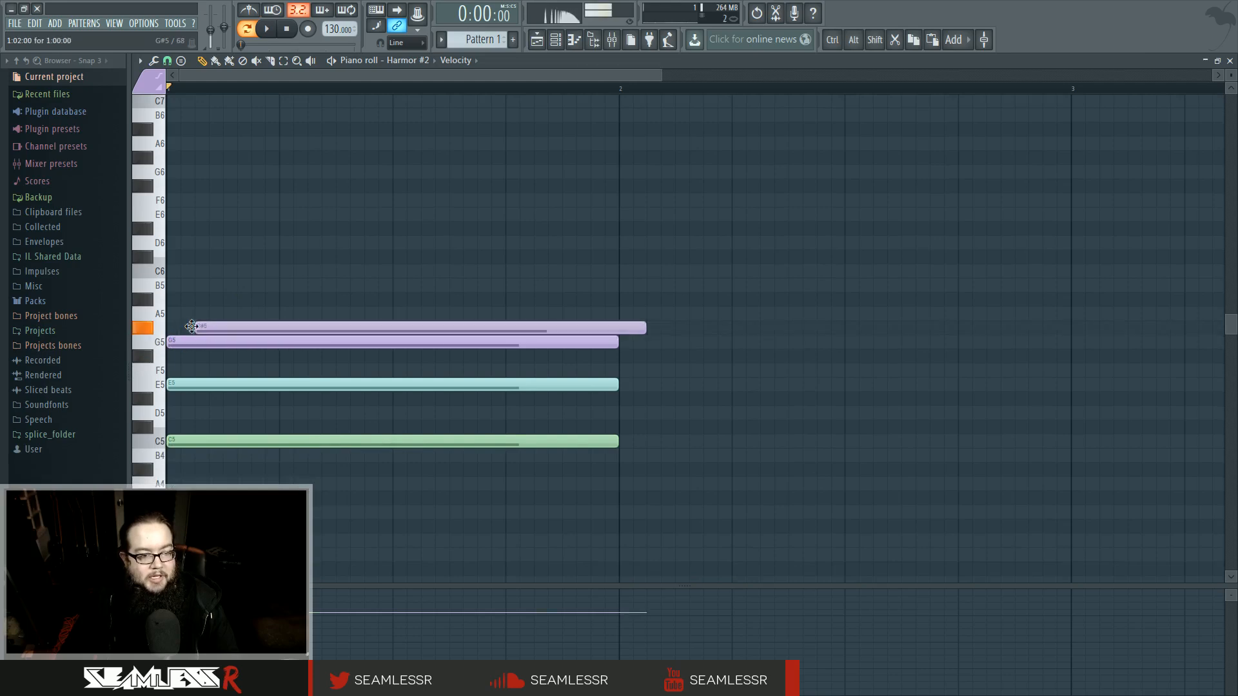
pyautogui.moveTo(643, 327); pyautogui.dragTo(212, 326)
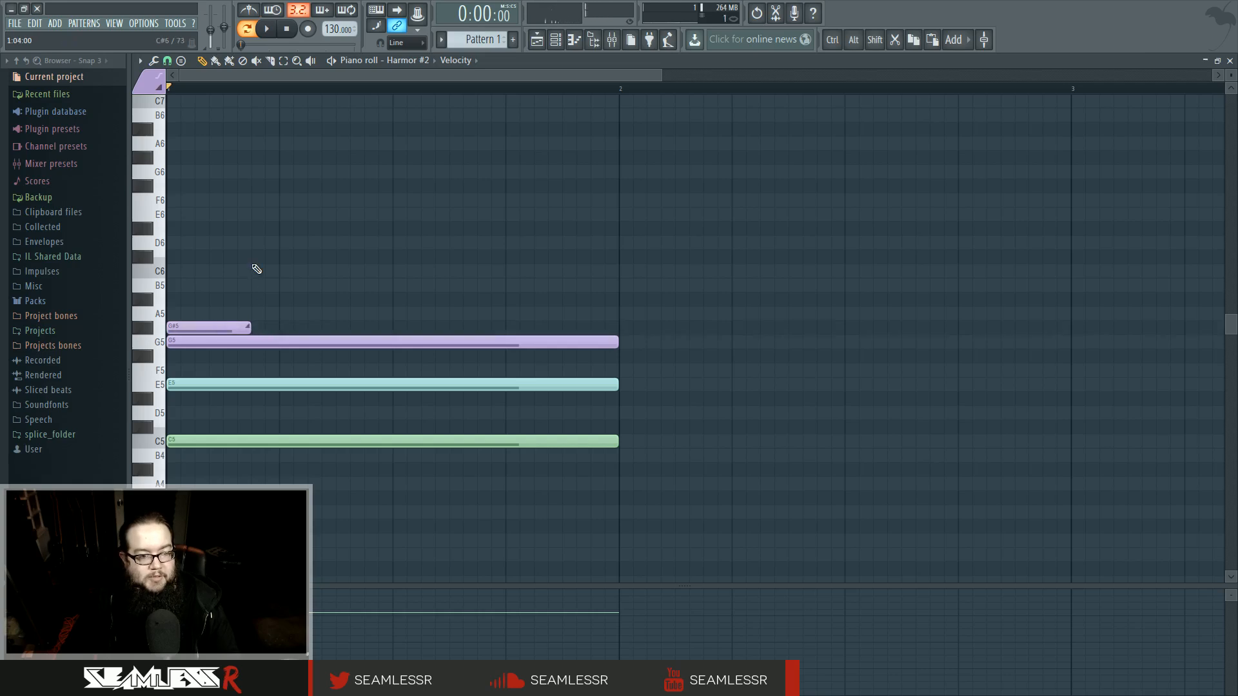
# - Add a light-blue slide note at D#5 at the start of bar 1, about 2.5 steps long
pyautogui.click(199, 387)
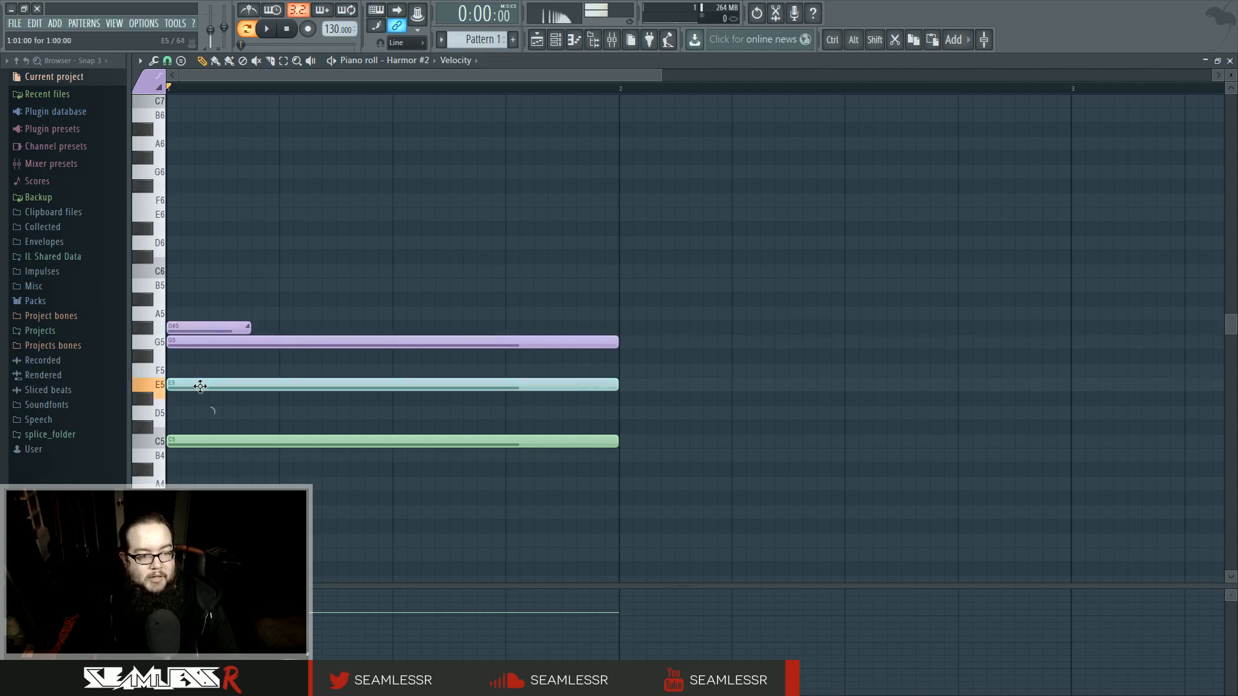
pyautogui.moveTo(197, 385)
pyautogui.mouseDown()
pyautogui.moveTo(197, 399)
pyautogui.moveTo(213, 398)
pyautogui.mouseUp()
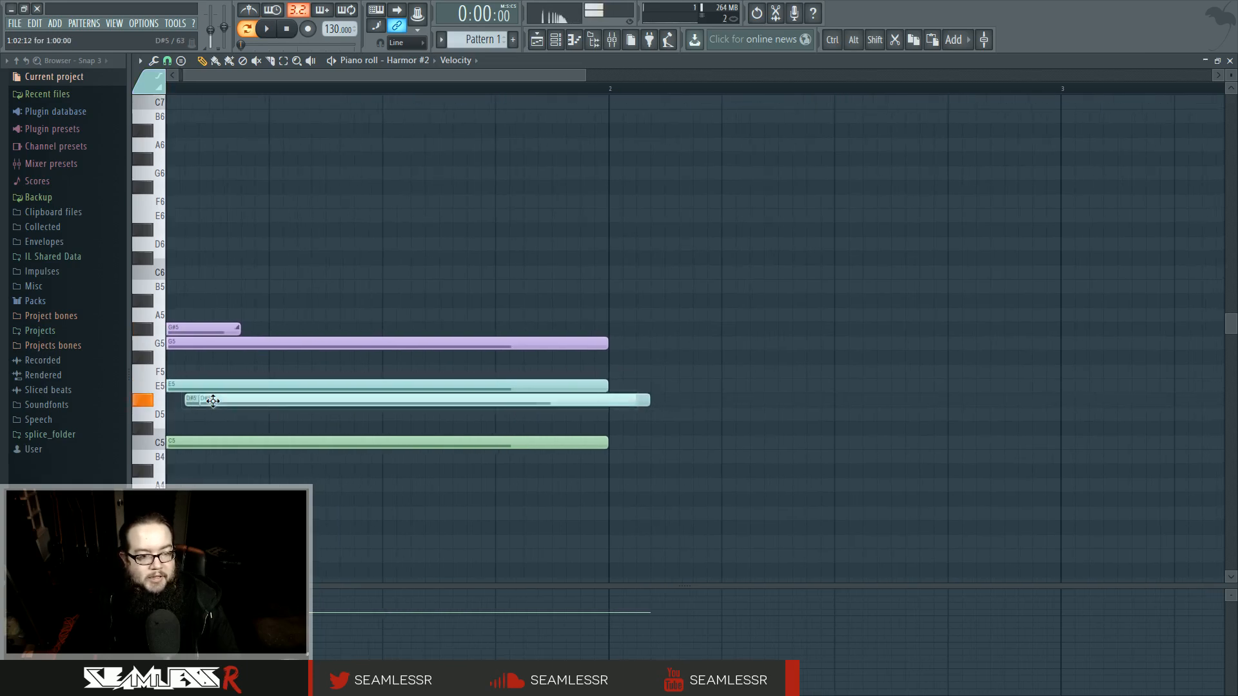
pyautogui.moveTo(646, 401); pyautogui.dragTo(639, 401)
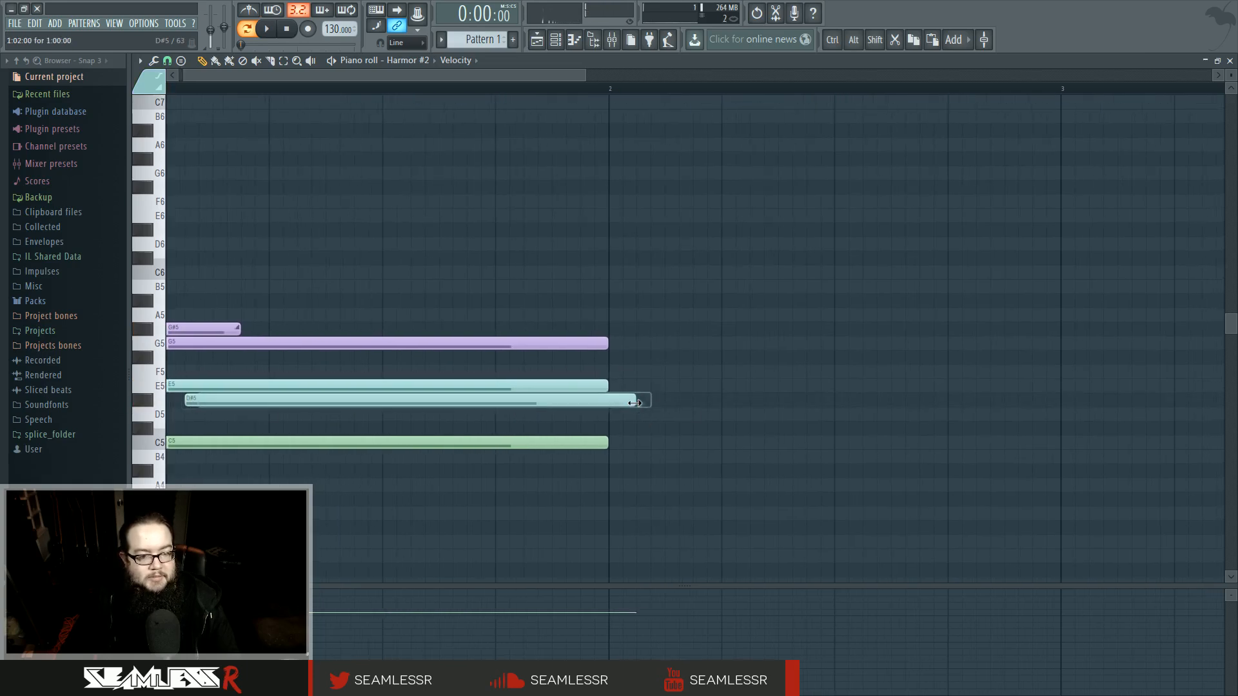
pyautogui.rightClick(551, 402)
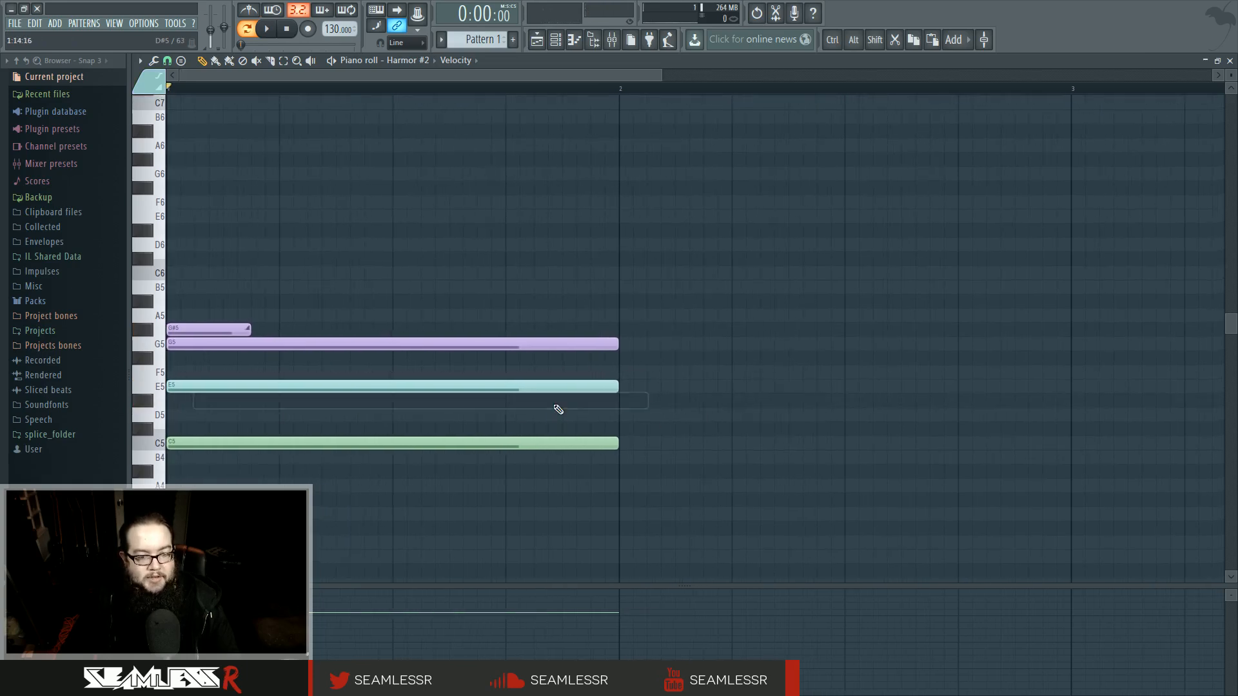
pyautogui.click(295, 401)
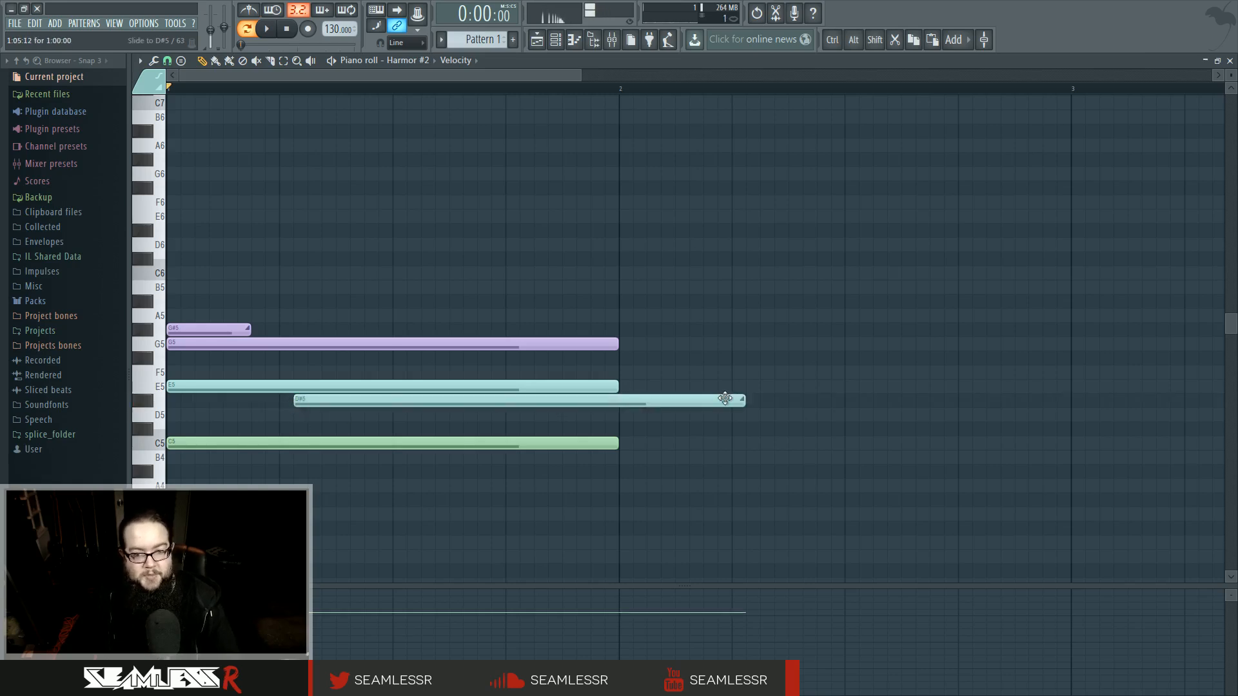
pyautogui.moveTo(741, 400); pyautogui.dragTo(199, 405)
# - Add a short green slide note at G#4 below the C5 note and start playback
pyautogui.click(204, 444)
pyautogui.click(183, 459)
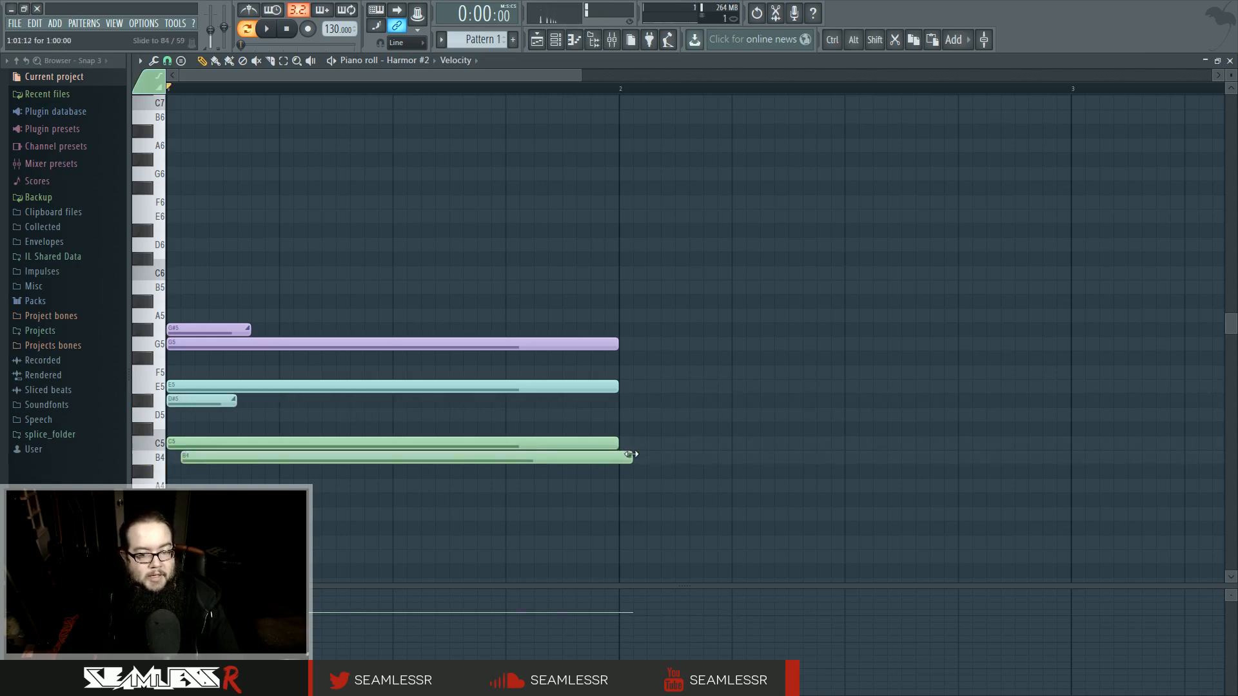
pyautogui.moveTo(631, 458); pyautogui.dragTo(259, 468)
pyautogui.rightClick(258, 461)
pyautogui.press('space')
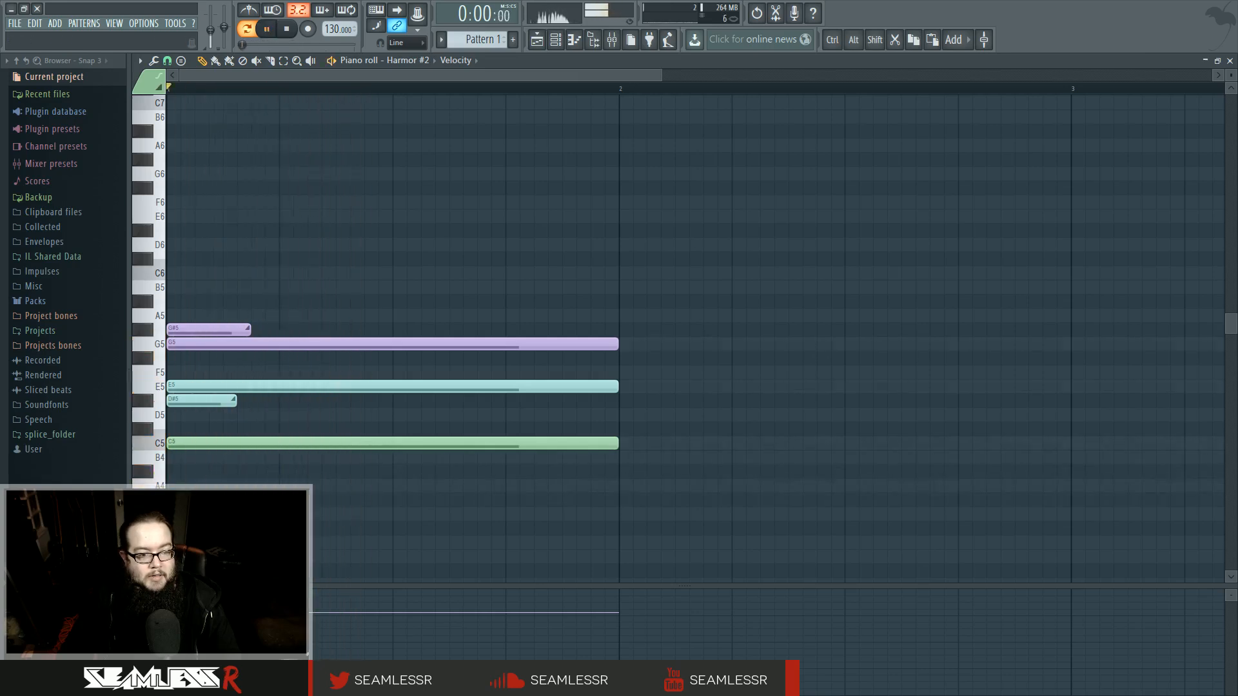
# - Move the G#5, D#5 and G#4 slide notes to start together just before beat 2 of bar 1, and play the pattern
pyautogui.moveTo(213, 330); pyautogui.dragTo(311, 330)
pyautogui.moveTo(193, 401); pyautogui.dragTo(292, 400)
pyautogui.press('space')
pyautogui.moveTo(342, 500); pyautogui.dragTo(327, 501)
pyautogui.press('space')
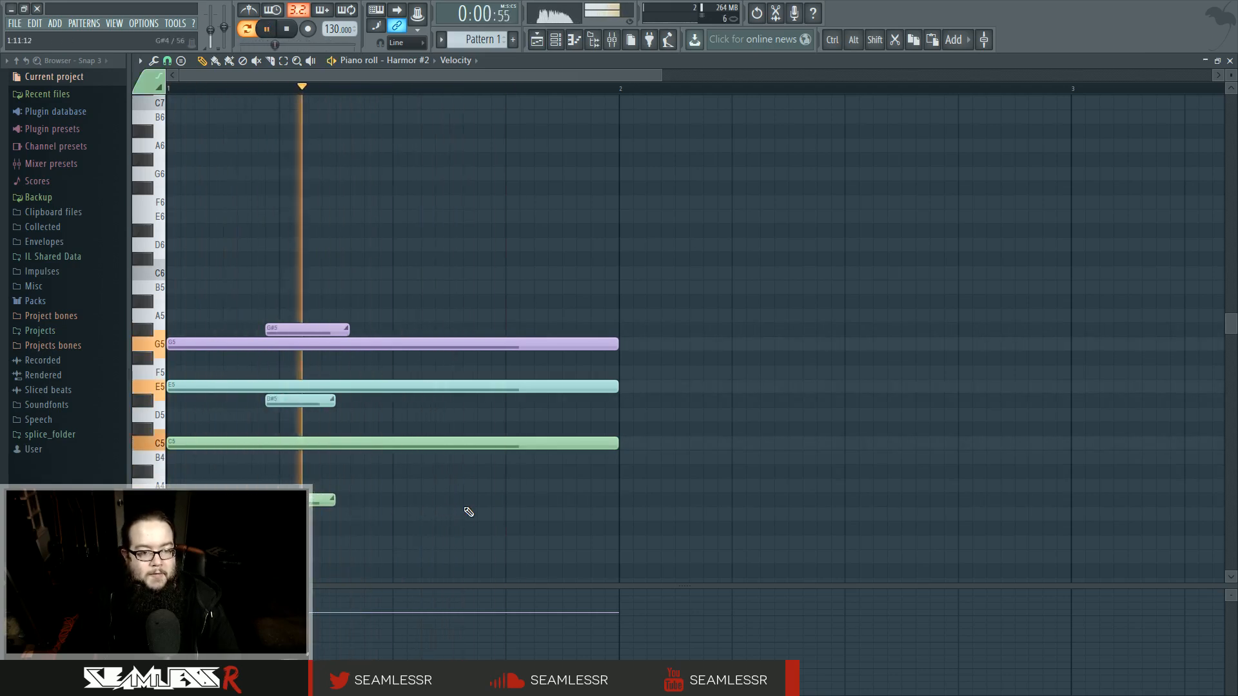
pyautogui.press('space')
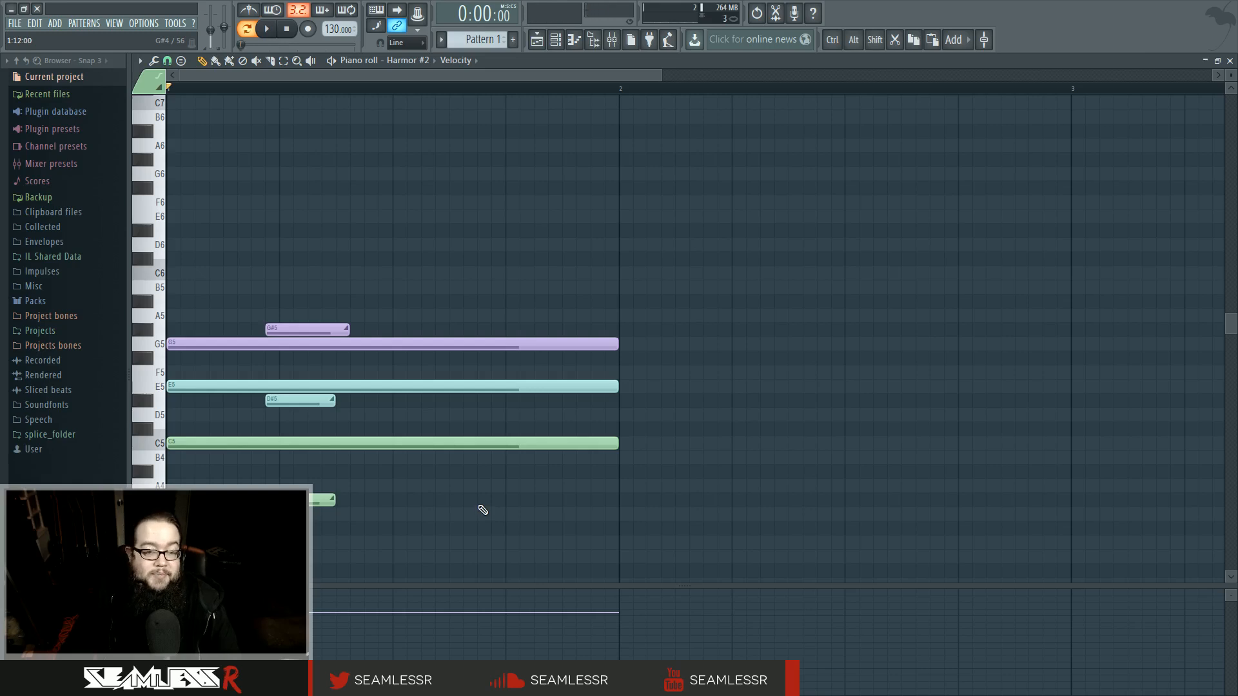
pyautogui.press('space')
pyautogui.press('space')
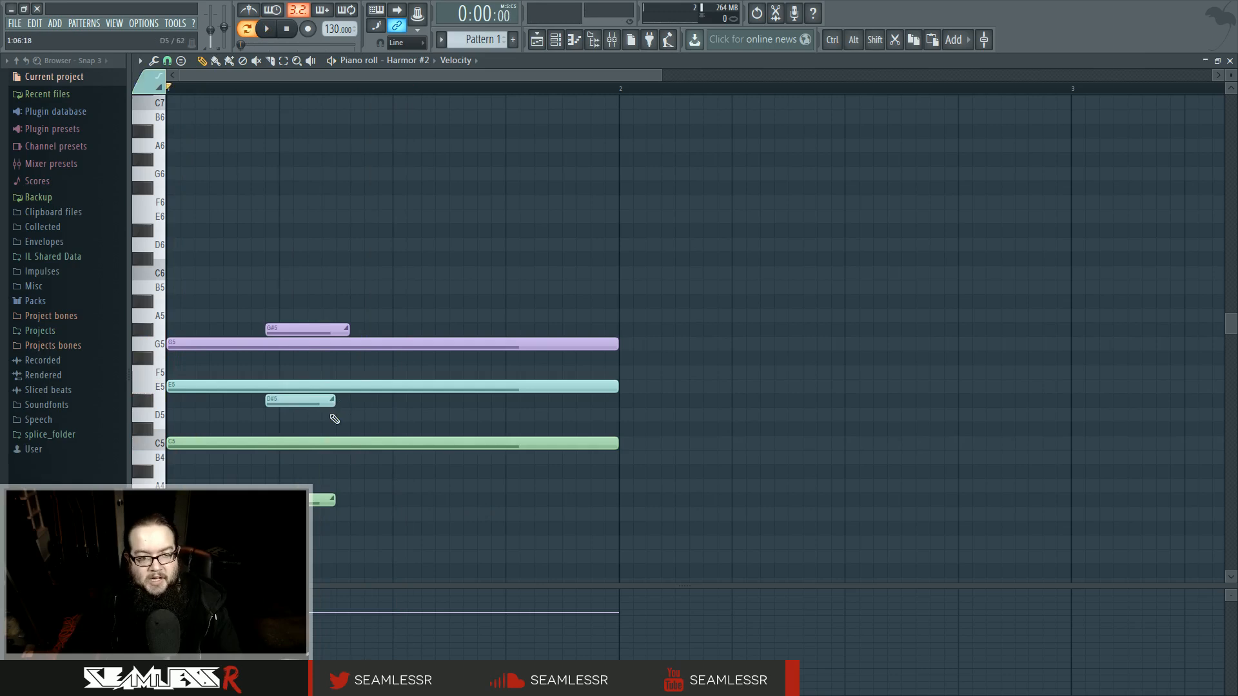
# - Lengthen the D#5 and G#4 slide notes to three steps to match the G#5 slide note, and play the pattern
pyautogui.moveTo(331, 402); pyautogui.dragTo(348, 401)
pyautogui.moveTo(335, 500); pyautogui.dragTo(348, 500)
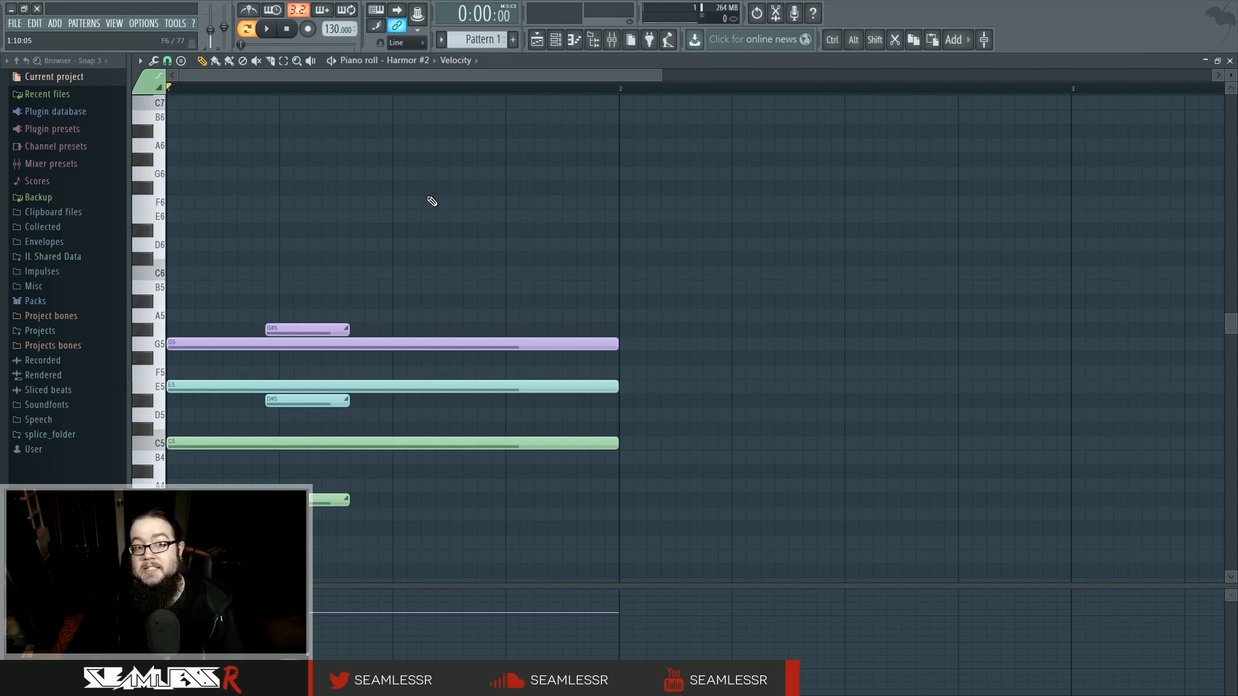
pyautogui.press('space')
pyautogui.press('space')
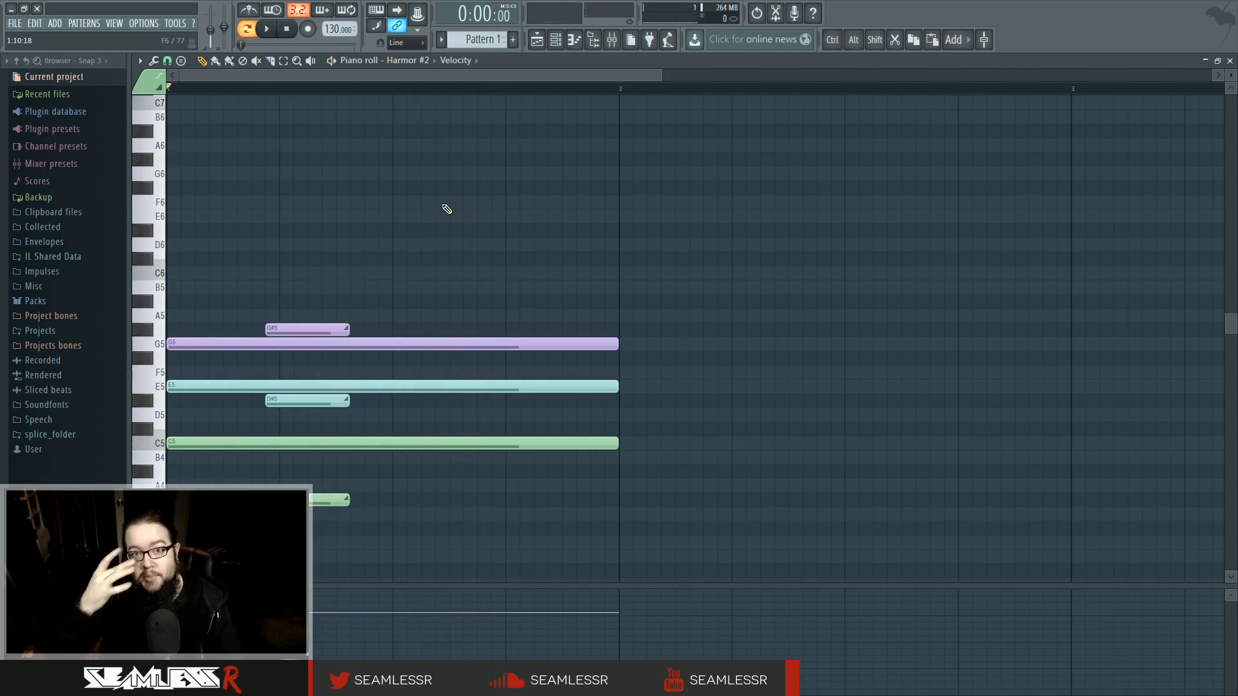
pyautogui.press('space')
pyautogui.press('space')
# - Delete all the chord notes and slide notes from bar 1
pyautogui.scroll(-3, 446, 223)
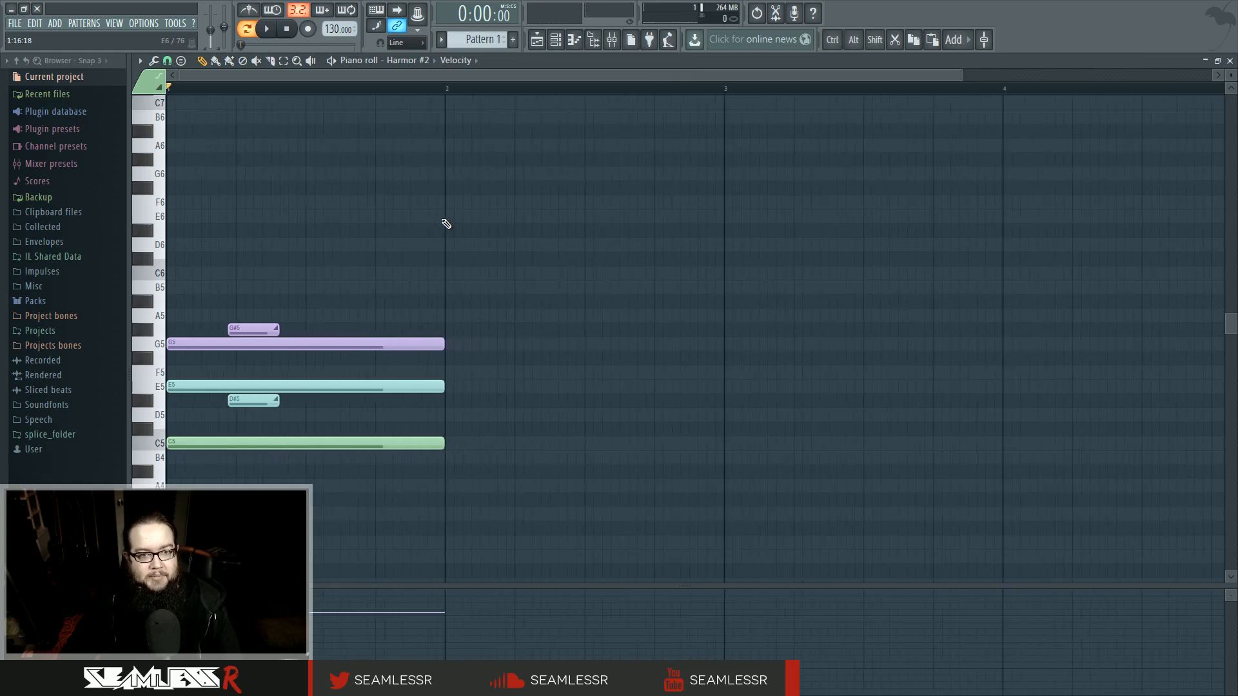
pyautogui.rightClick(396, 343)
pyautogui.rightClick(386, 387)
pyautogui.rightClick(372, 444)
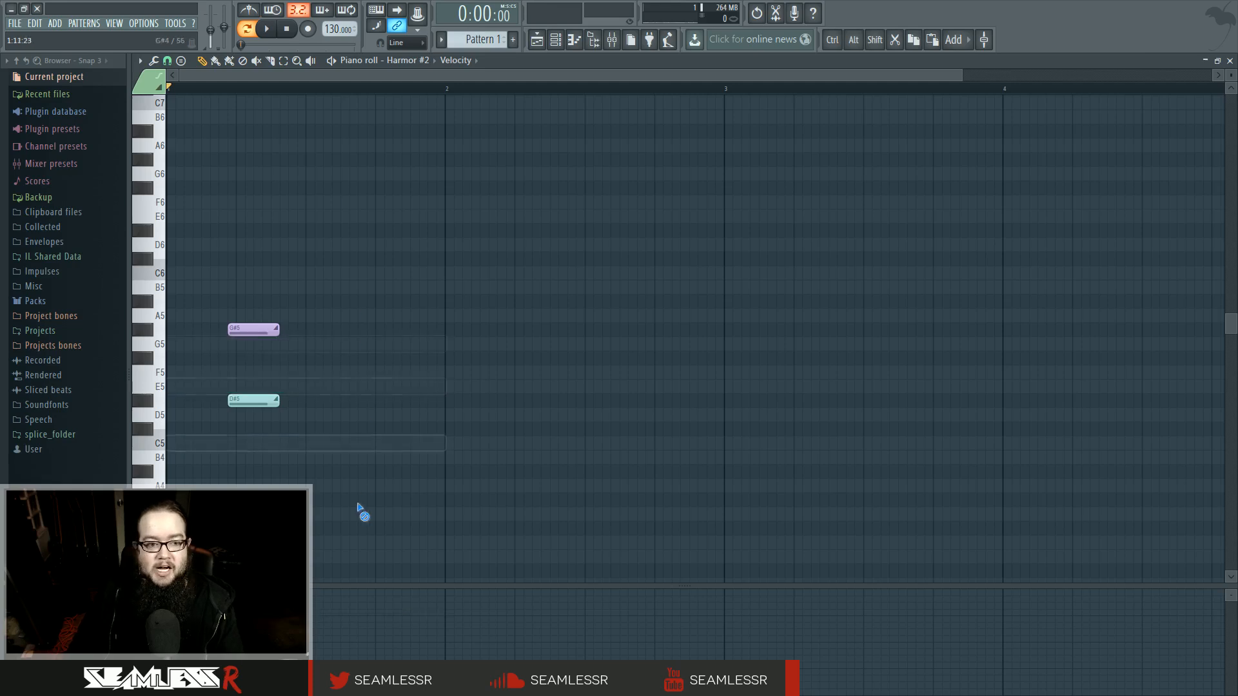
pyautogui.rightClick(264, 400)
pyautogui.rightClick(265, 329)
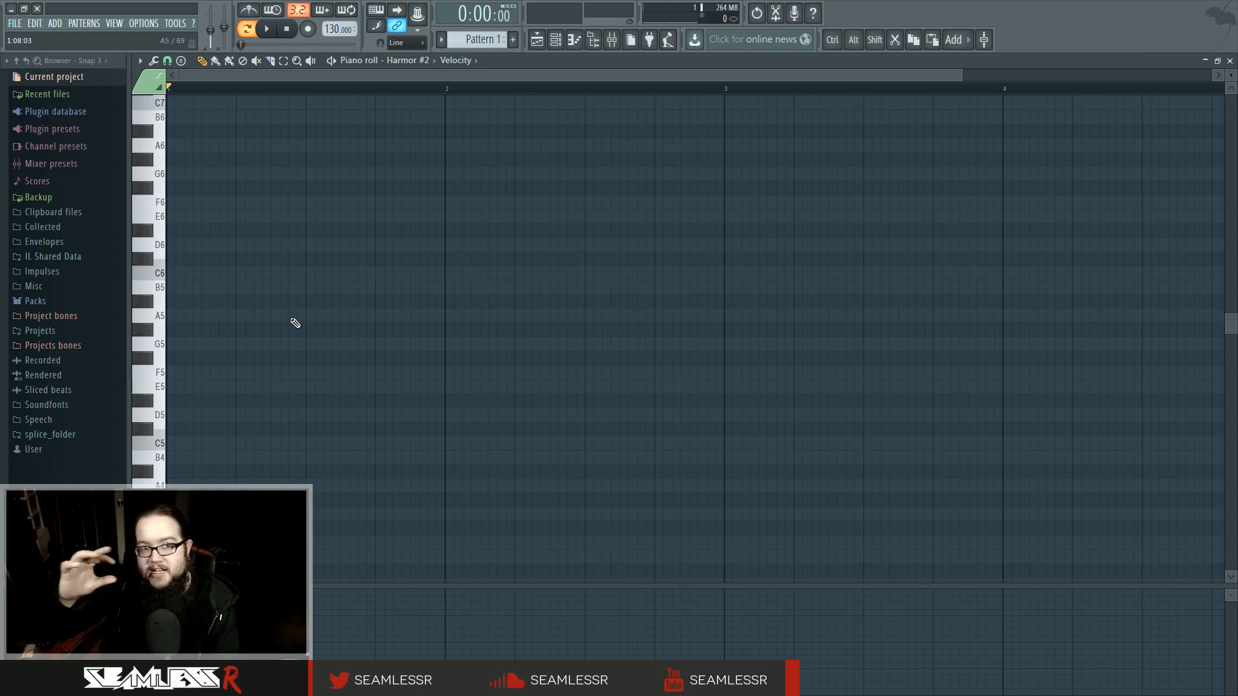
pyautogui.click(13, 24)
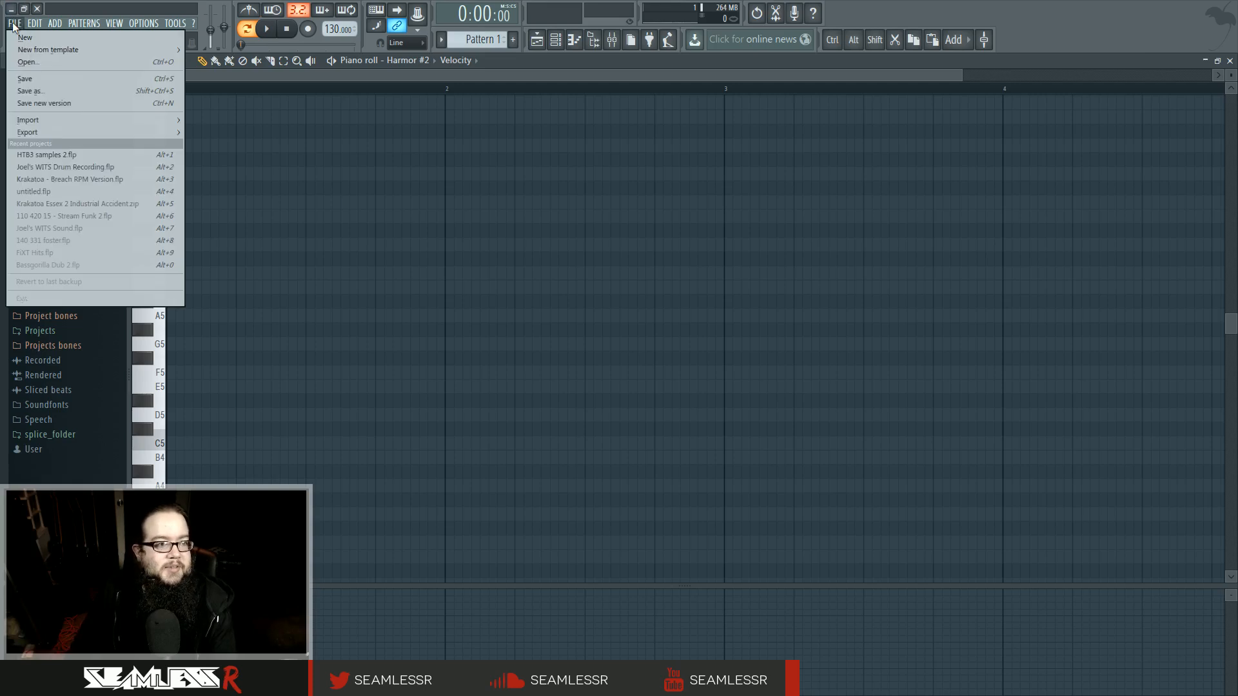
pyautogui.click(15, 25)
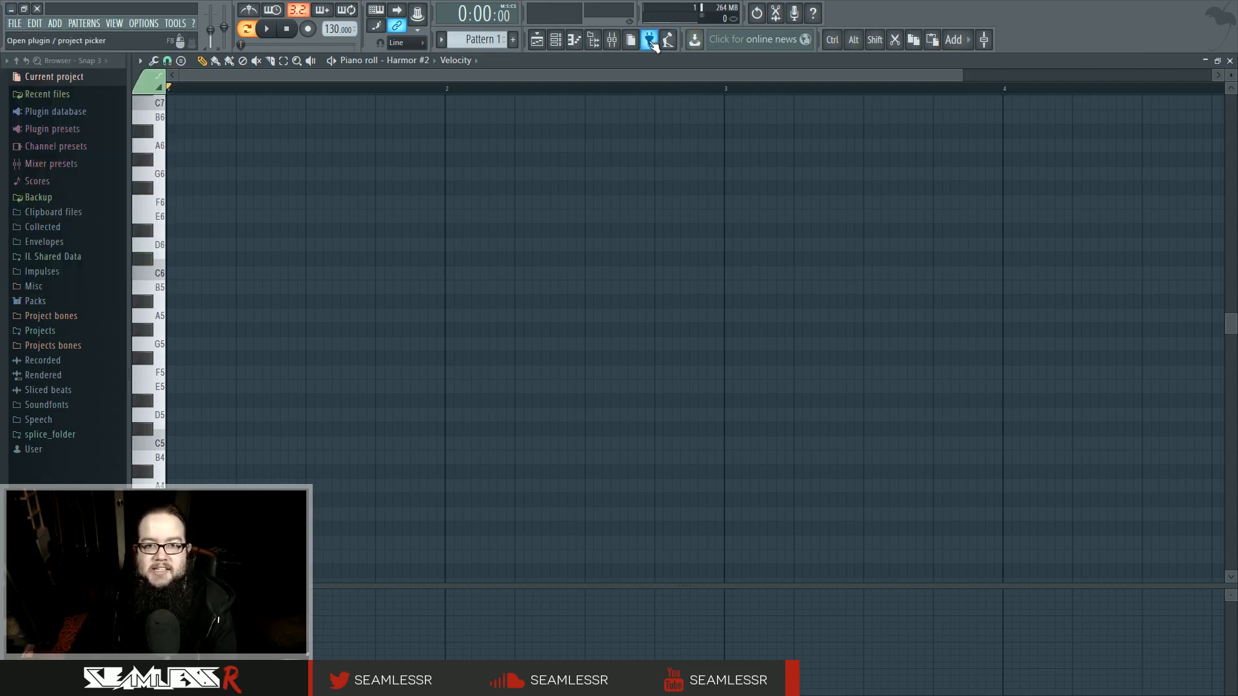
# - Load Edison into the first effect slot of the Master mixer track and close its window
pyautogui.click(612, 39)
pyautogui.scroll(-1, 1012, 94)
pyautogui.click(894, 365)
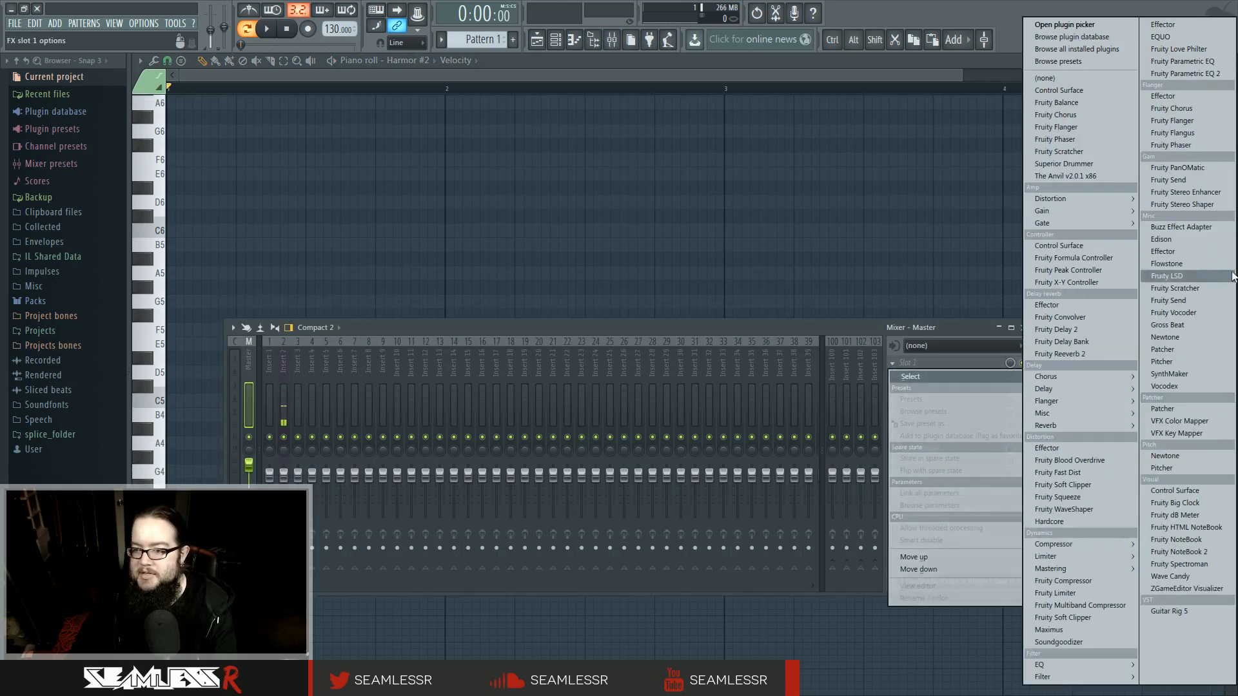
pyautogui.click(1180, 240)
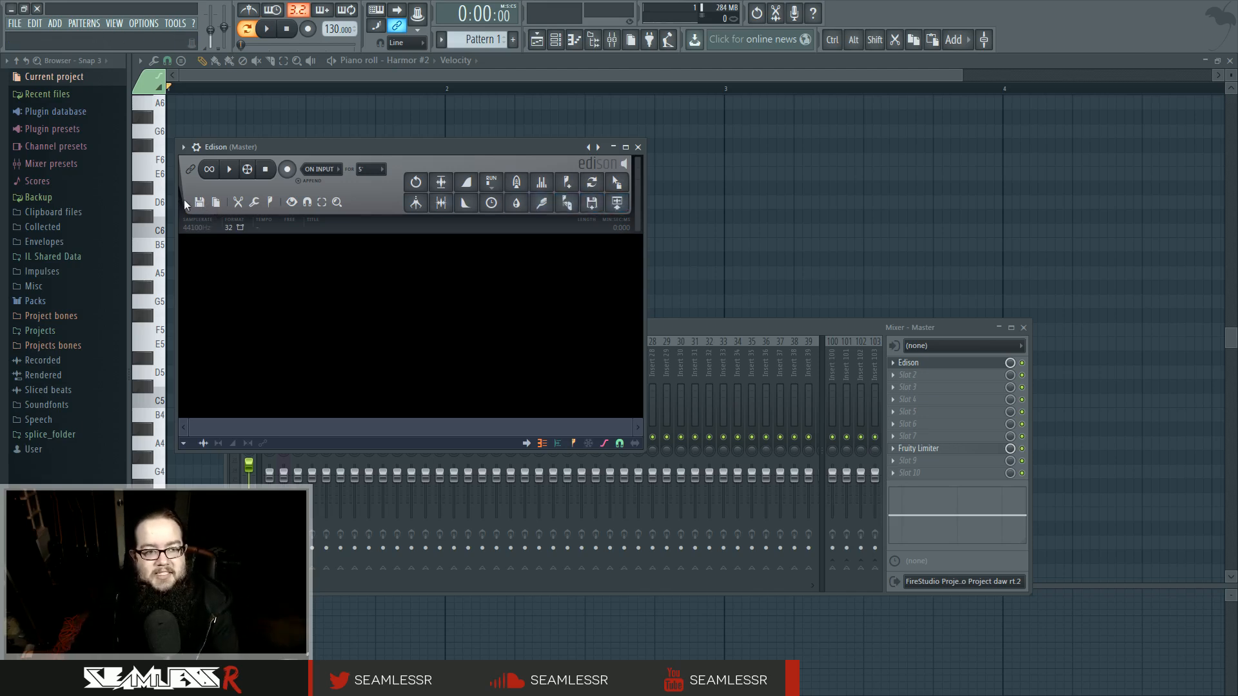
pyautogui.click(638, 146)
# - Reposition the mixer, and close the mixer and the piano roll
pyautogui.moveTo(736, 329); pyautogui.dragTo(738, 284)
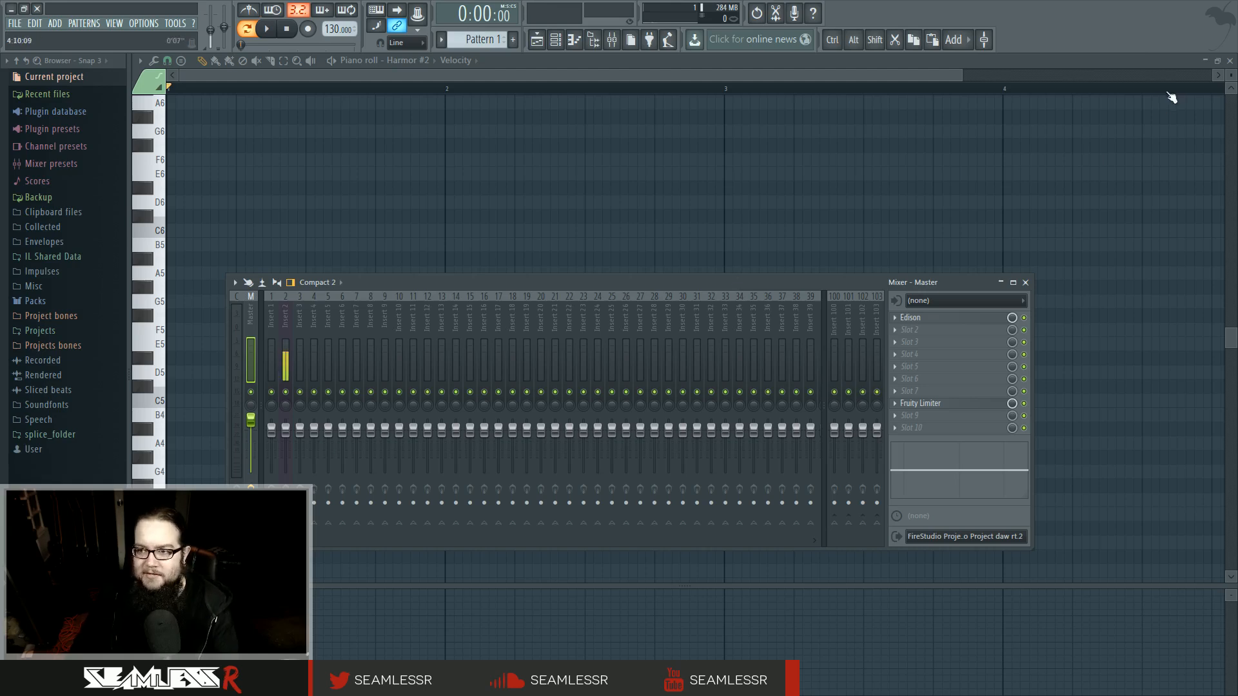
pyautogui.click(1025, 283)
pyautogui.click(1230, 60)
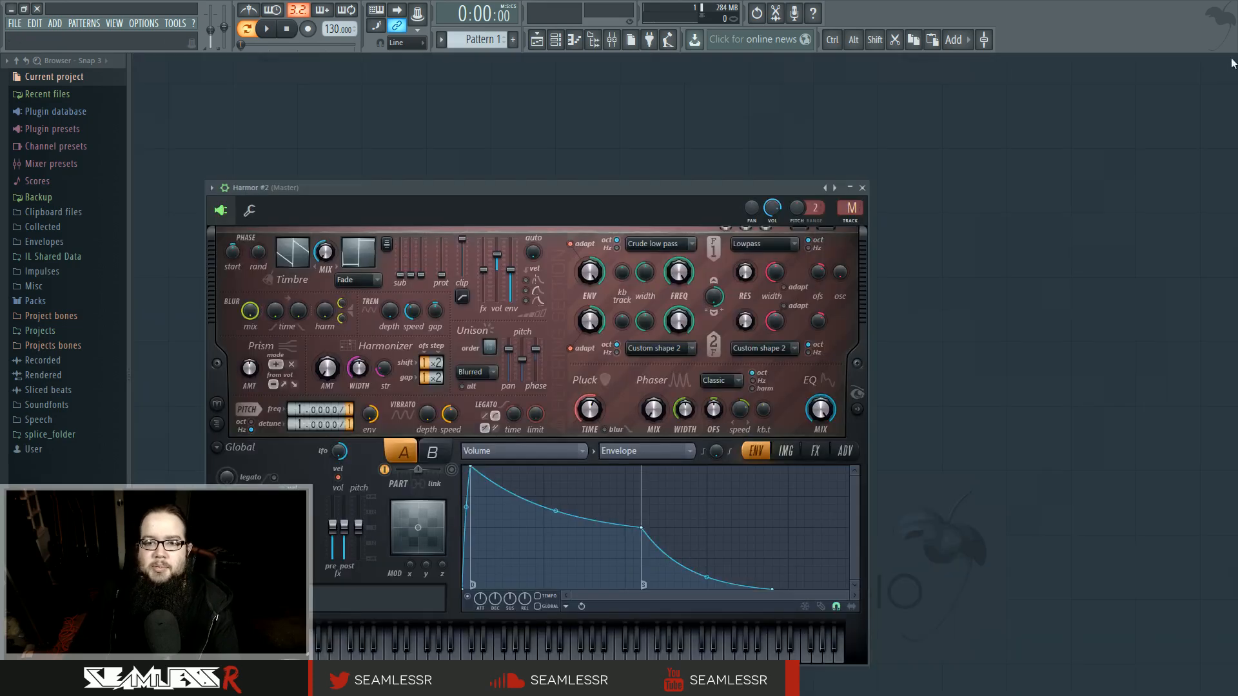